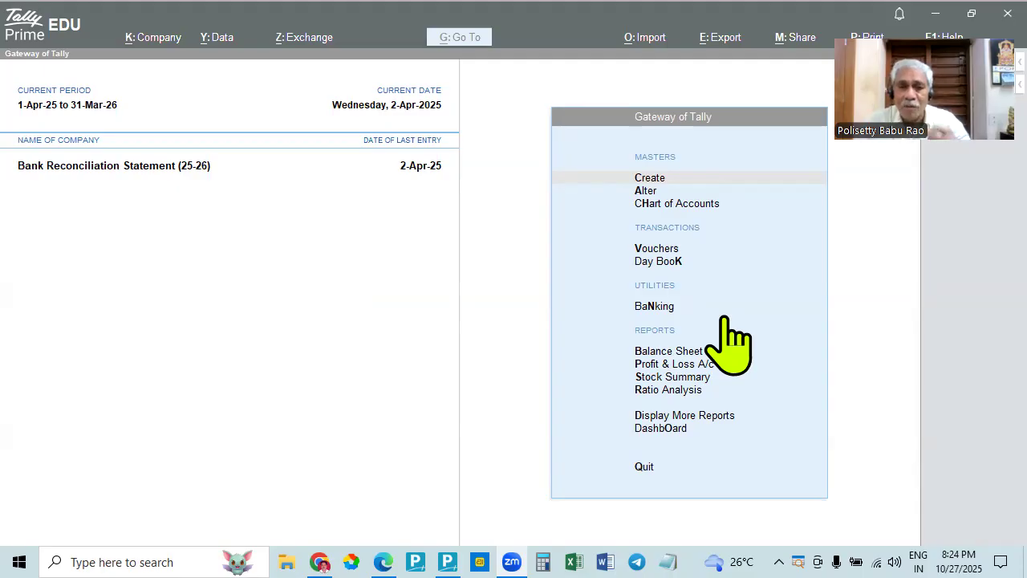
# - View a blank Receipt voucher entry and leave it without recording anything
pyautogui.click(658, 249)
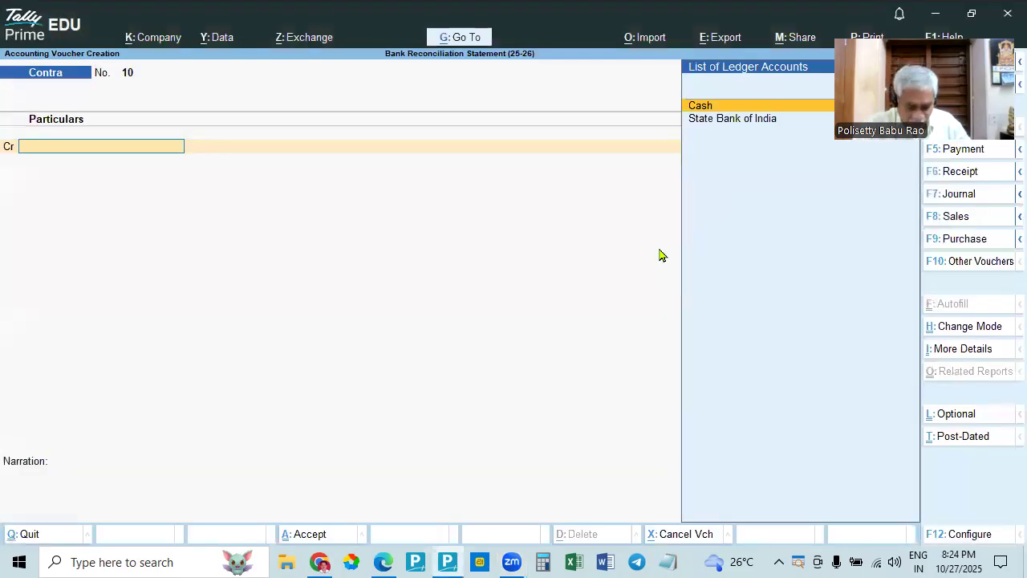
pyautogui.press('F6')
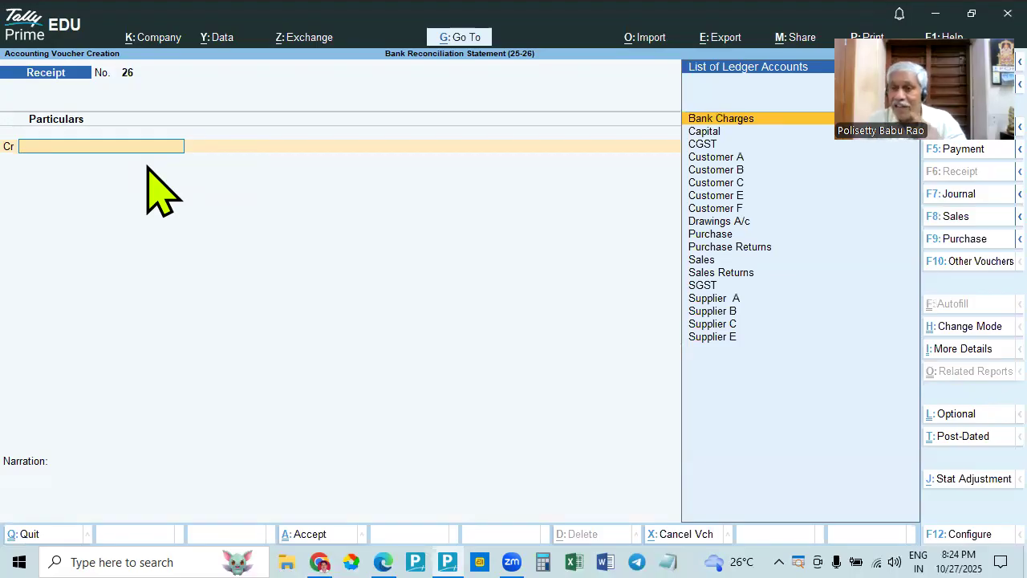
pyautogui.press('Escape')
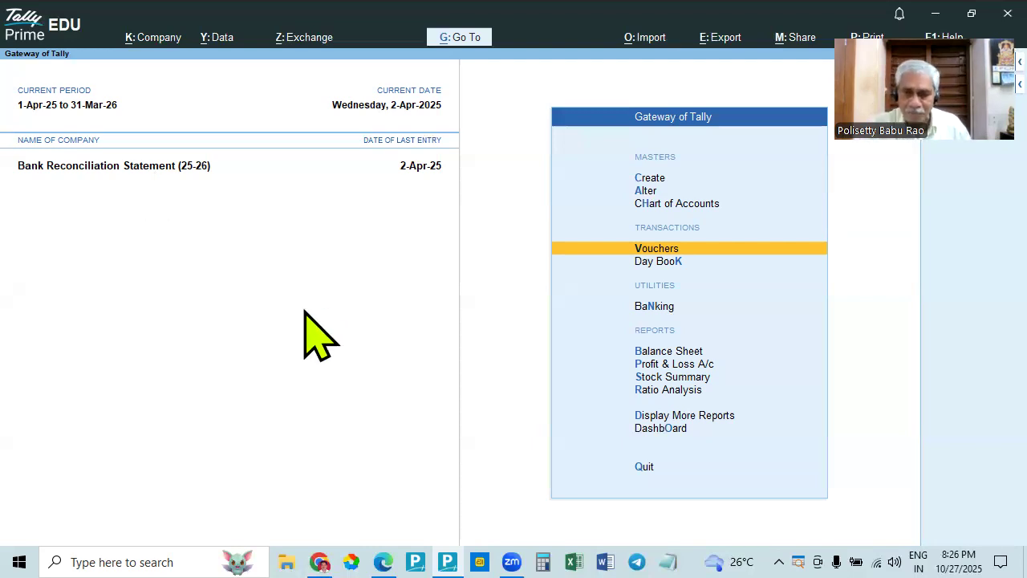
# - Open the account books reports from the additional reports
pyautogui.press('Up')
pyautogui.press('Down')
pyautogui.press('Down')
pyautogui.press('Down')
pyautogui.press('Down')
pyautogui.press('Down')
pyautogui.press('Down')
pyautogui.press('Down')
pyautogui.press('Down')
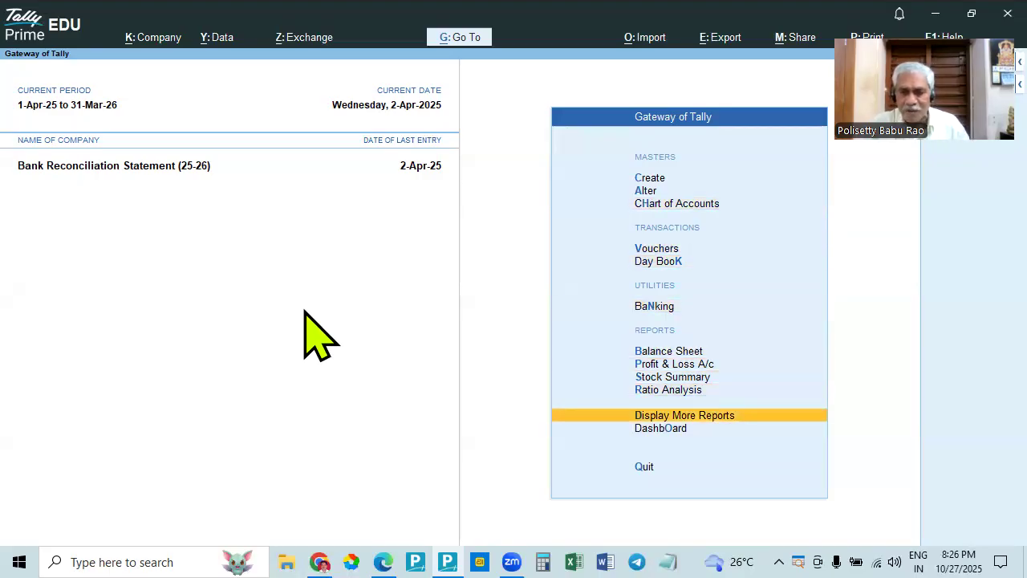
pyautogui.press('Return')
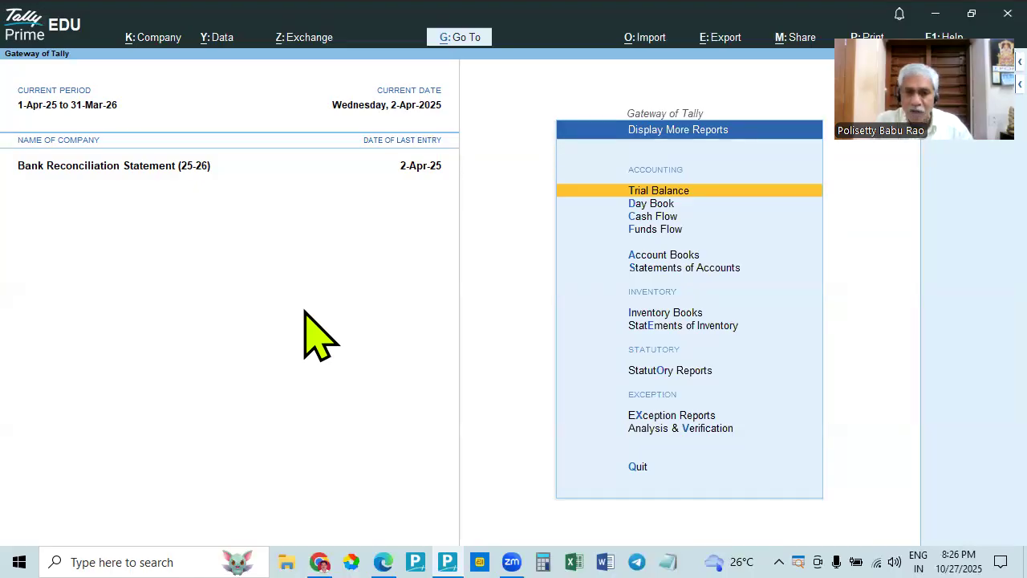
pyautogui.press('a')
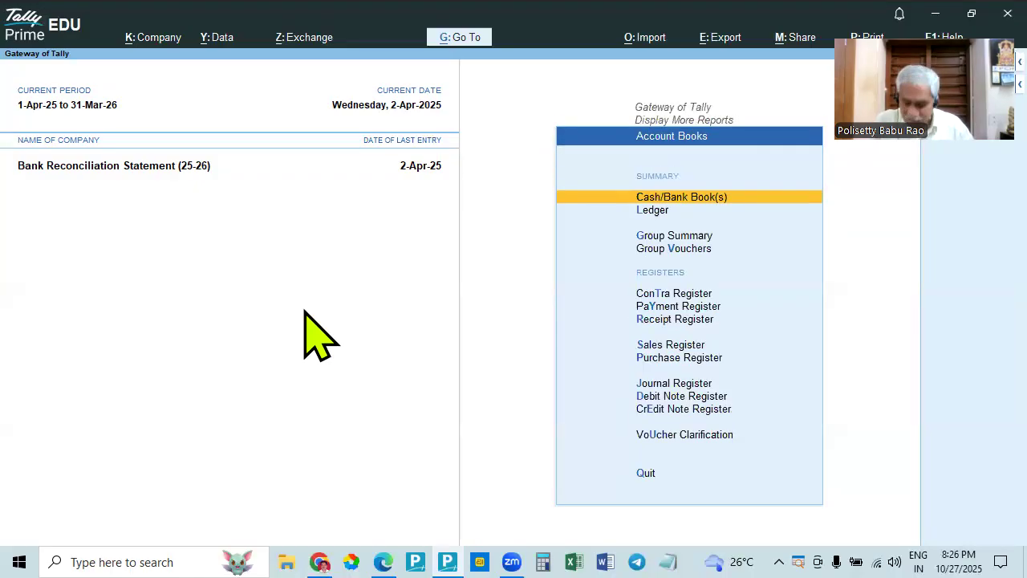
# - Browse the list of ledgers, open one ledger and return to the account books reports
pyautogui.press('Down')
pyautogui.press('Return')
pyautogui.press('Down')
pyautogui.press('Down')
pyautogui.press('Down')
pyautogui.press('Down')
pyautogui.press('Down')
pyautogui.press('Down')
pyautogui.press('Down')
pyautogui.press('Down')
pyautogui.press('Down')
pyautogui.press('Down')
pyautogui.press('Down')
pyautogui.press('Down')
pyautogui.press('Down')
pyautogui.press('Down')
pyautogui.press('Down')
pyautogui.press('Down')
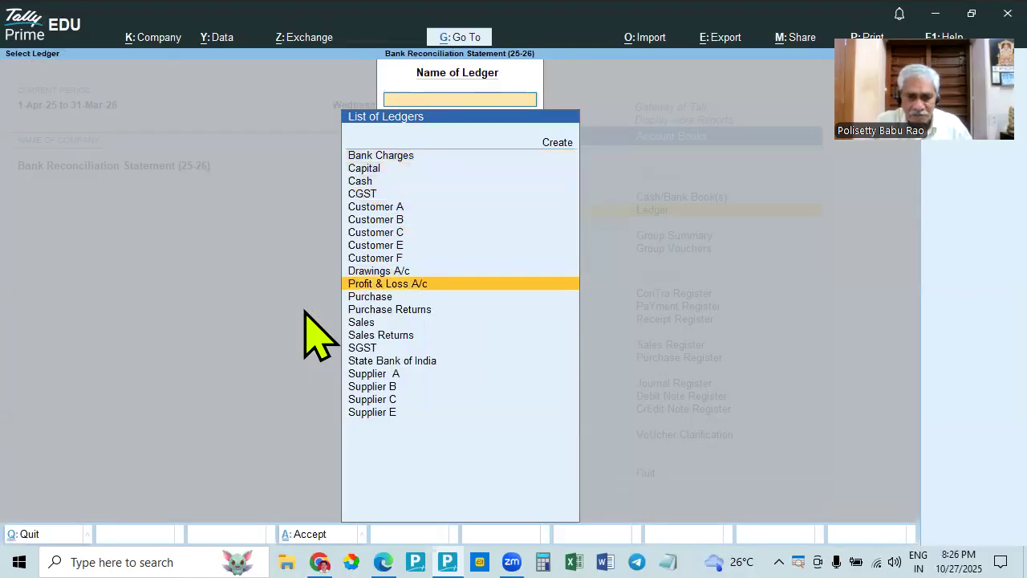
pyautogui.press('Return')
pyautogui.press('Escape')
pyautogui.press('Escape')
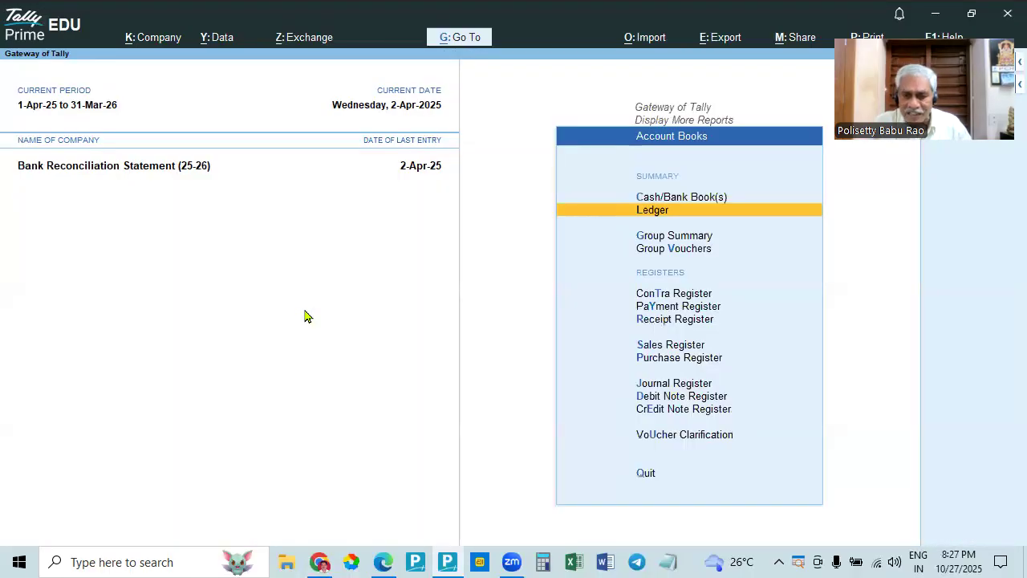
pyautogui.press('Down')
pyautogui.press('Escape')
pyautogui.press('y')
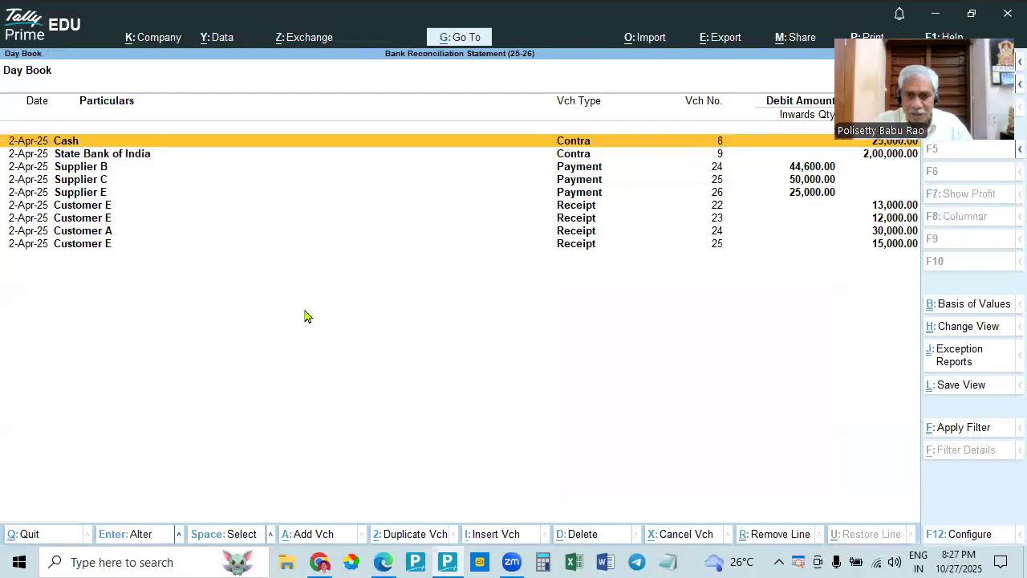
pyautogui.press('Escape')
pyautogui.press('Home')
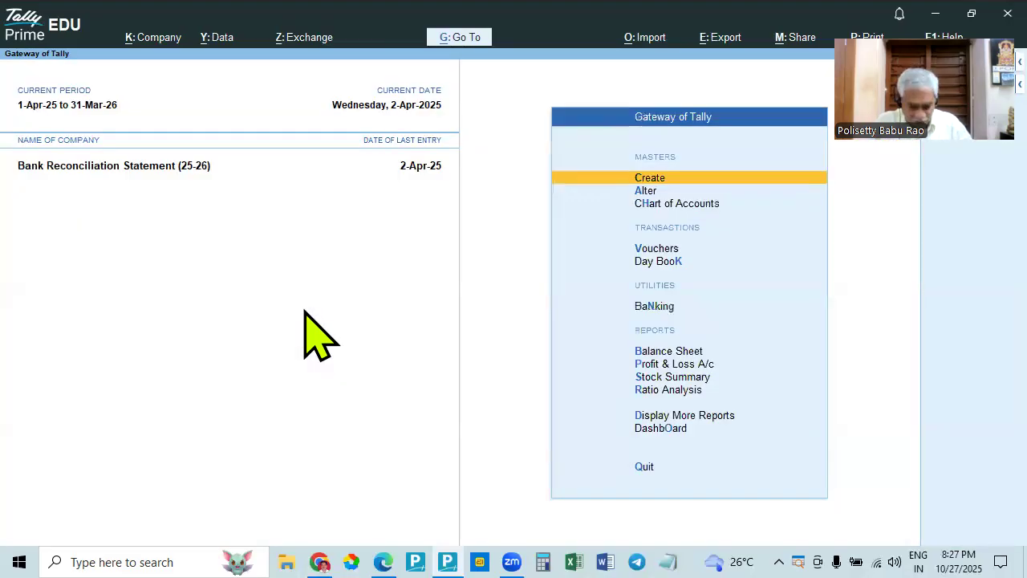
# - Open the Cash/Bank Books summary from the account books reports
pyautogui.press('d')
pyautogui.press('a')
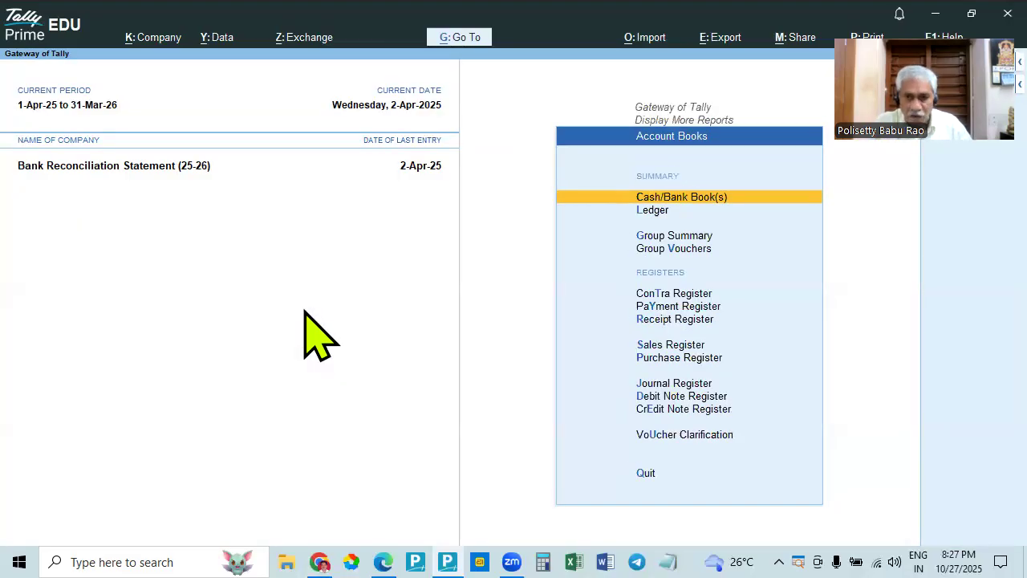
pyautogui.press('Down')
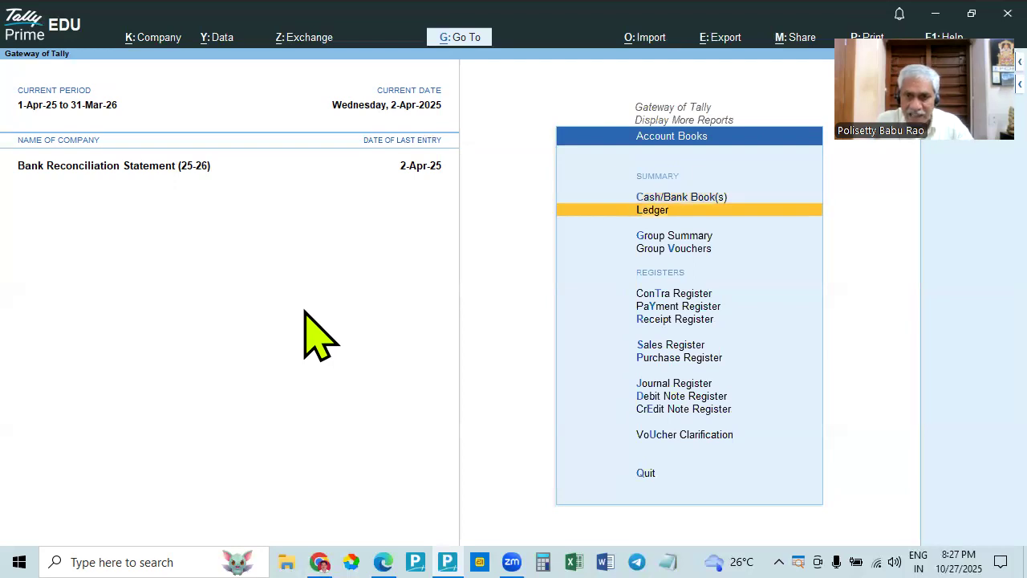
pyautogui.press('Up')
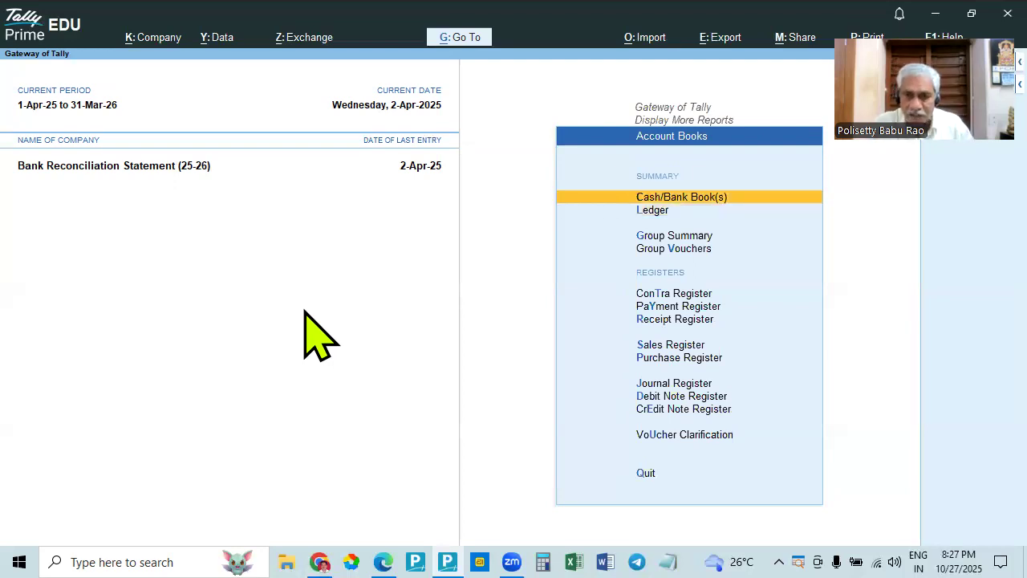
pyautogui.press('Return')
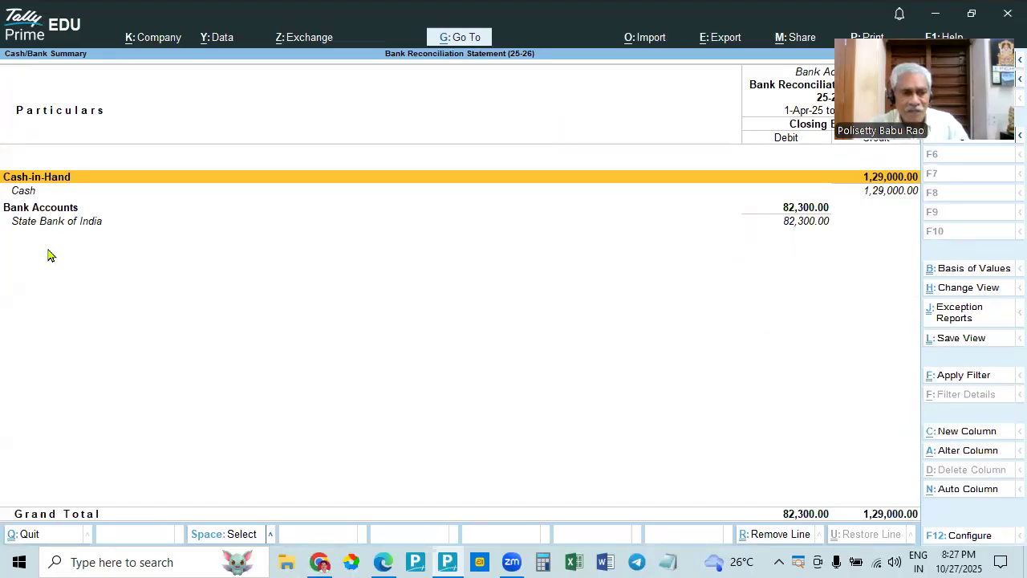
# - View State Bank of India's monthly summary and its April vouchers, and return to the account books reports
pyautogui.click(803, 230)
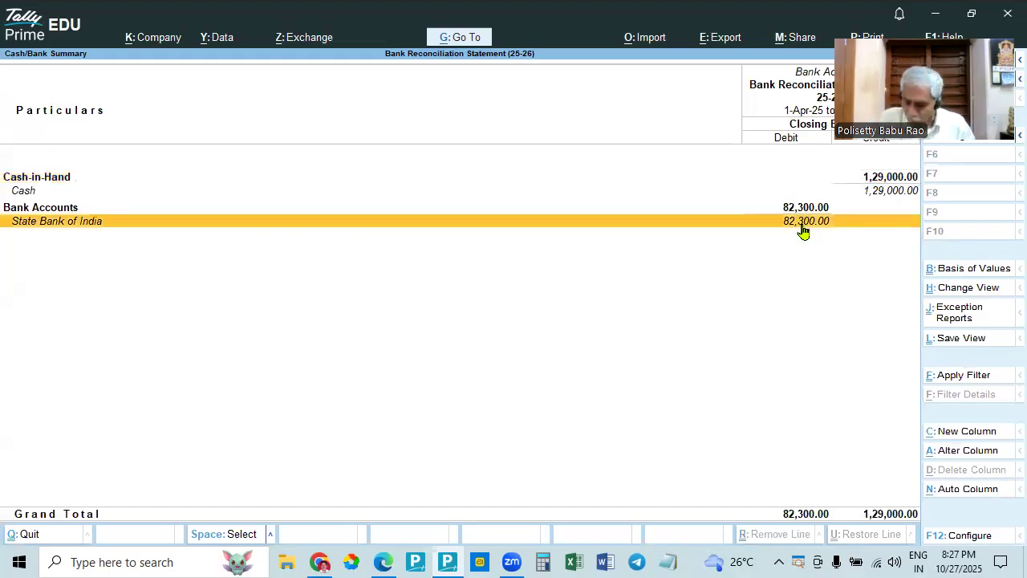
pyautogui.click(803, 231)
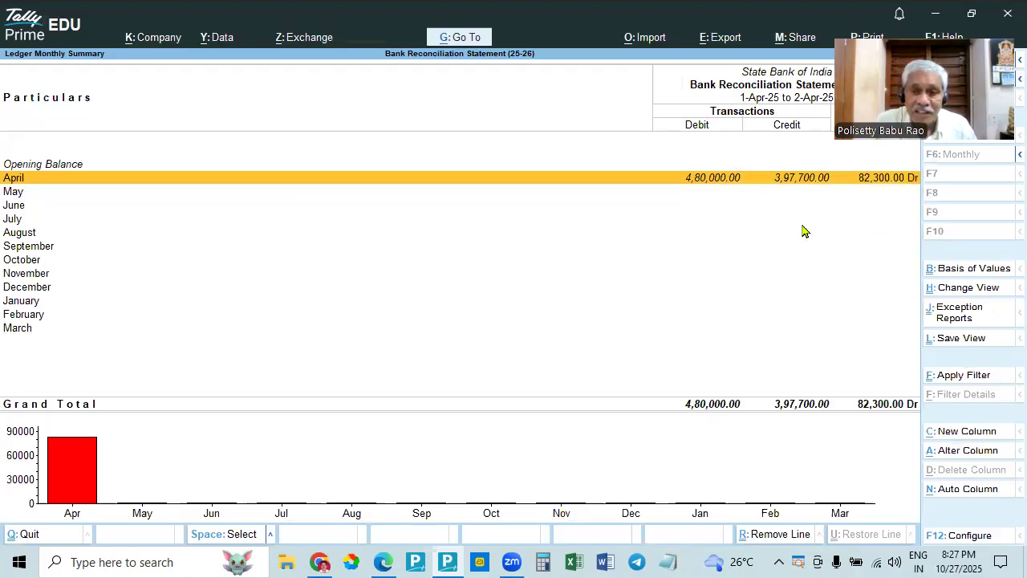
pyautogui.press('Return')
pyautogui.press('Escape')
pyautogui.press('Escape')
pyautogui.press('Escape')
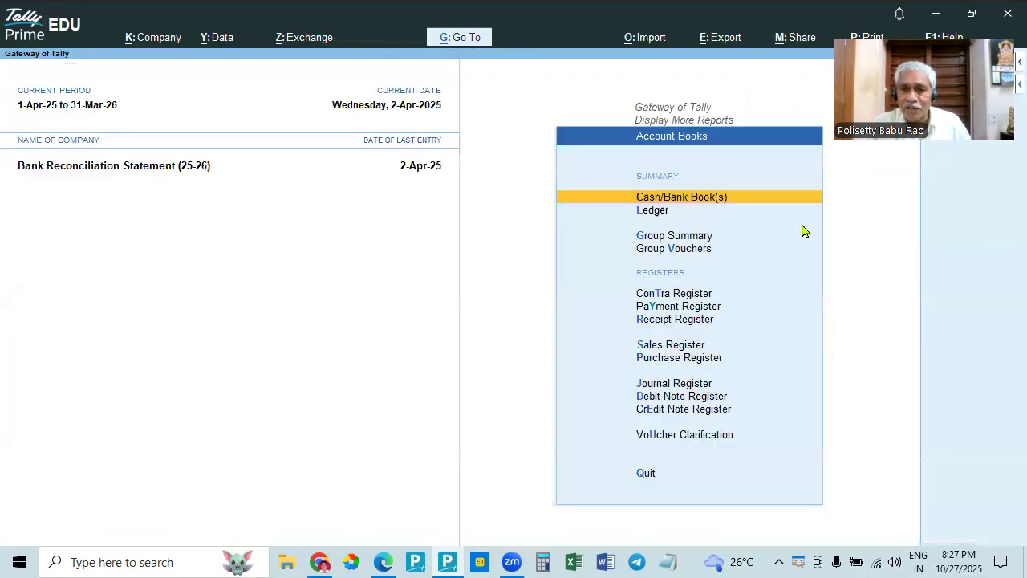
# - Display the ledger vouchers of State Bank of India by choosing it from the list of ledgers
pyautogui.press('Down')
pyautogui.press('Down')
pyautogui.press('Down')
pyautogui.press('Down')
pyautogui.press('Down')
pyautogui.press('Down')
pyautogui.press('Down')
pyautogui.press('Down')
pyautogui.press('Down')
pyautogui.press('Down')
pyautogui.press('Down')
pyautogui.press('Down')
pyautogui.press('Down')
pyautogui.press('Down')
pyautogui.press('Down')
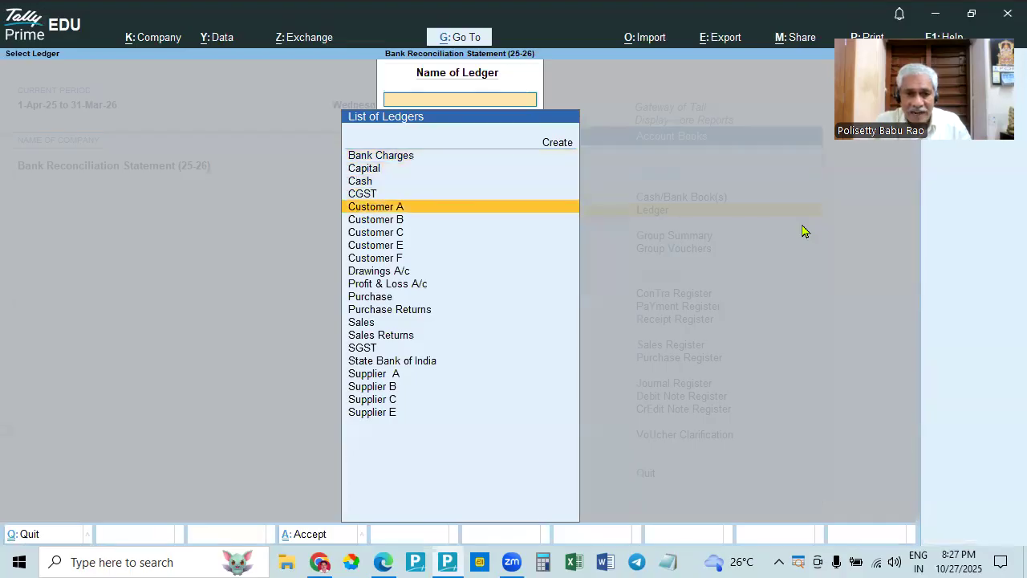
pyautogui.press('Down')
pyautogui.press('Down')
pyautogui.press('Down')
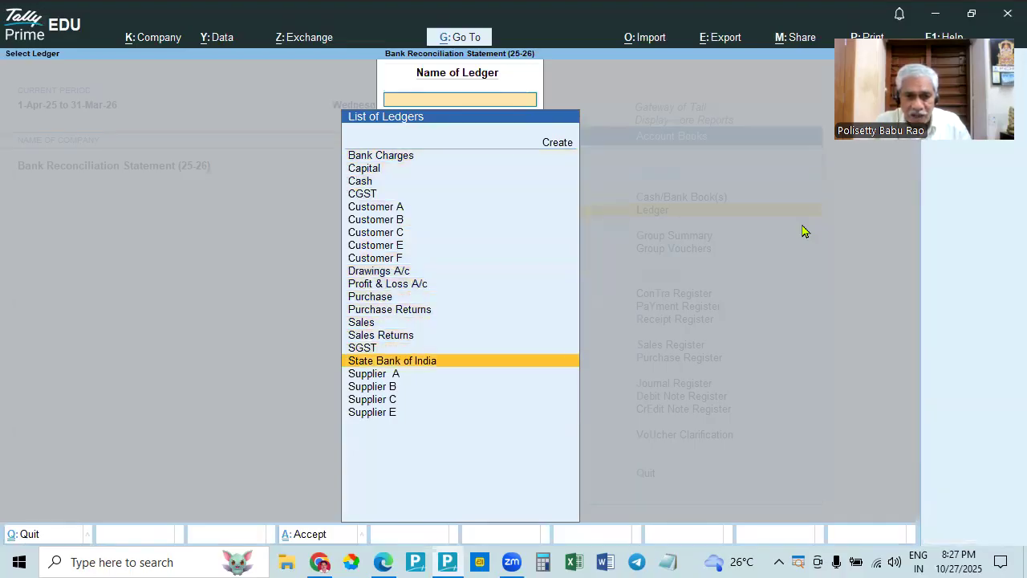
pyautogui.press('Return')
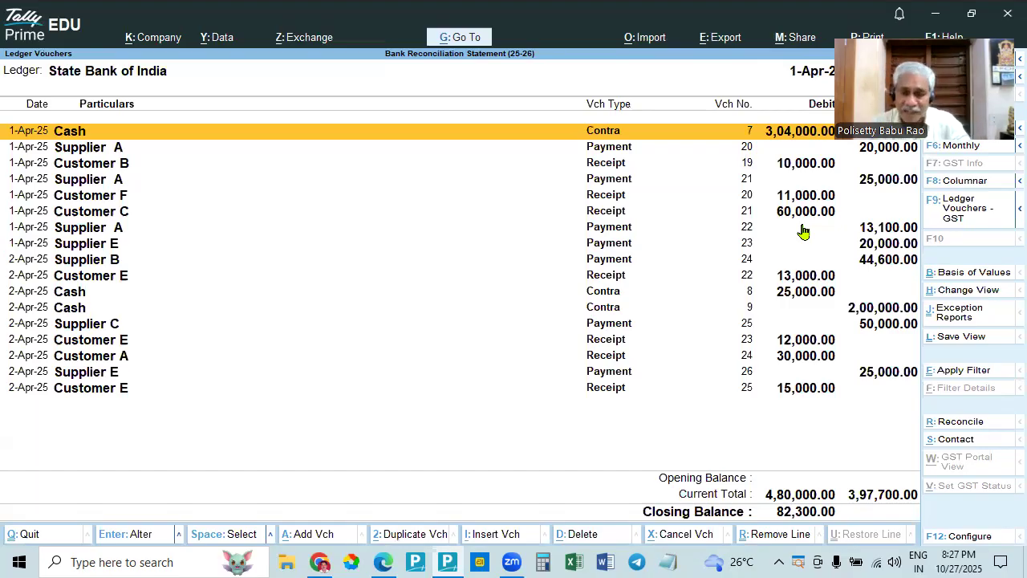
# - Set the State Bank of India ledger's report period from 1-4-2025 to 2-4-2025
pyautogui.press('F2')
pyautogui.write('1.')
pyautogui.press('Return')
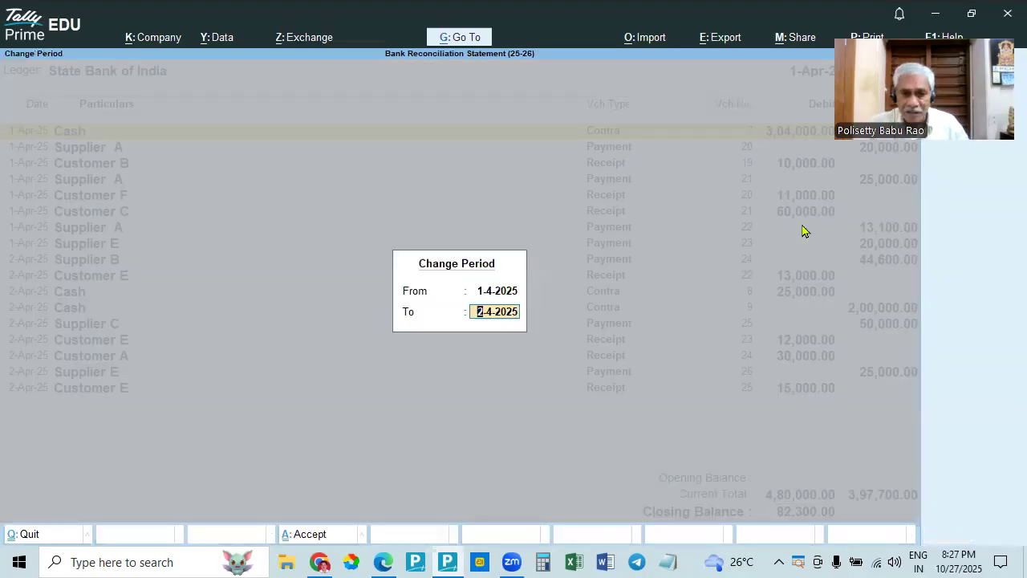
pyautogui.write('2.4')
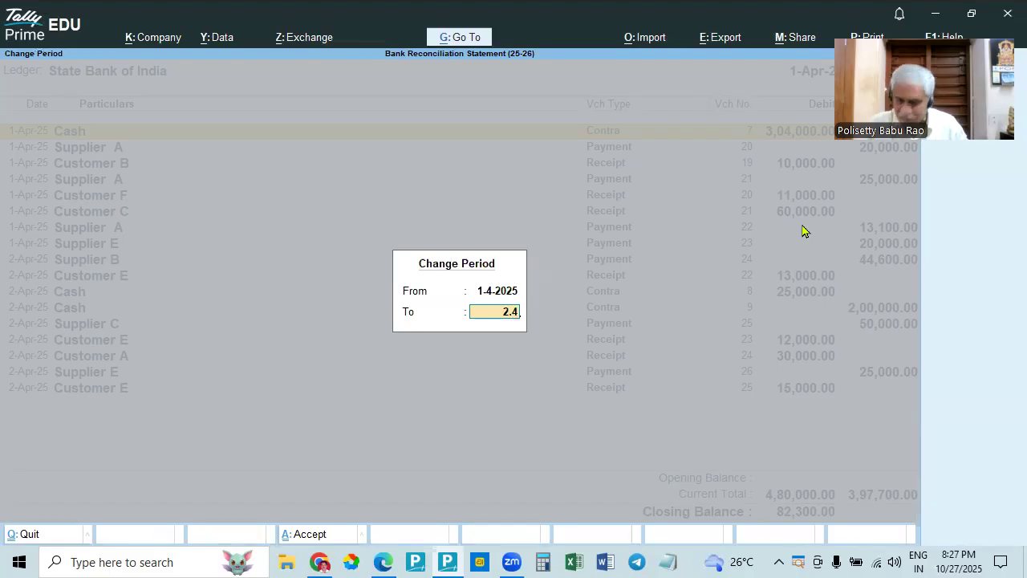
pyautogui.press('Return')
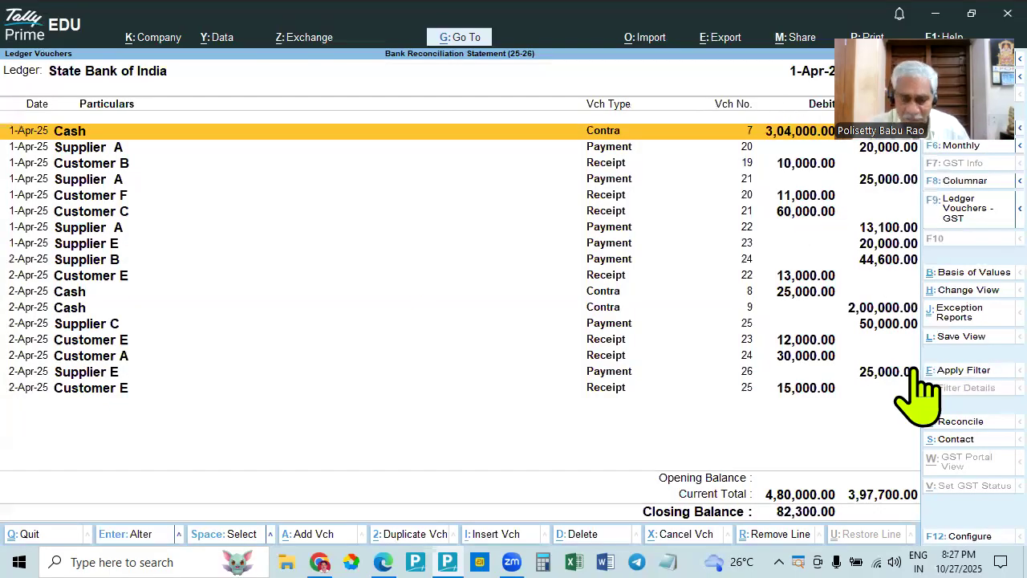
# - Display State Bank of India's April vouchers by drilling down from the Cash/Bank Books summary
pyautogui.press('Escape')
pyautogui.press('Escape')
pyautogui.press('Up')
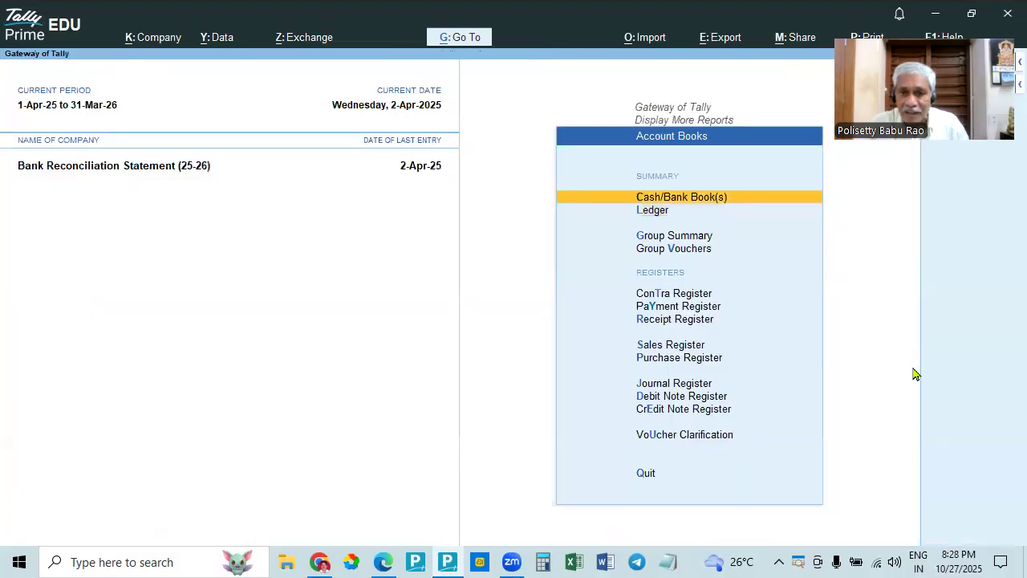
pyautogui.press('Return')
pyautogui.press('Down')
pyautogui.press('Down')
pyautogui.press('Down')
pyautogui.press('Return')
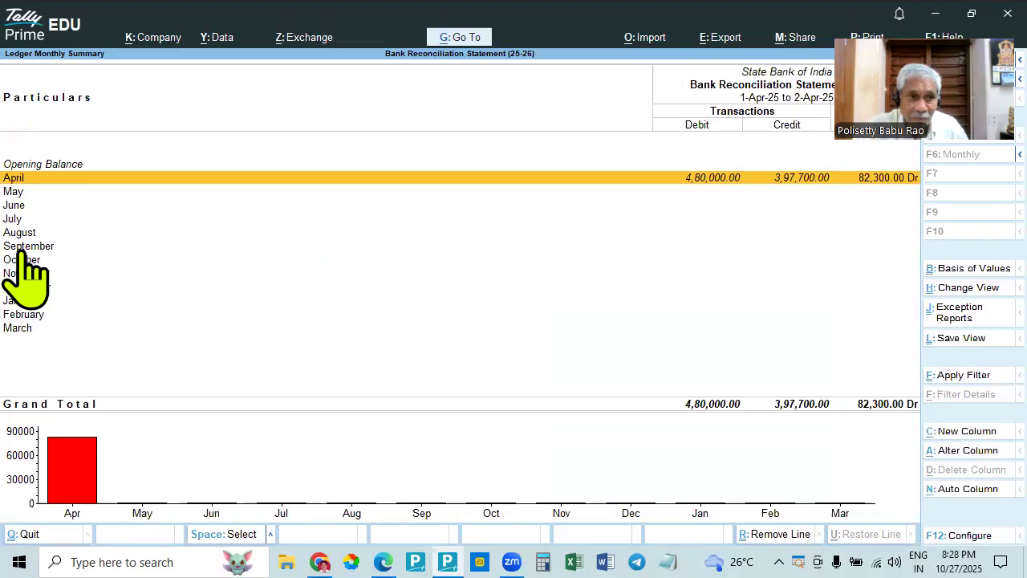
pyautogui.click(709, 182)
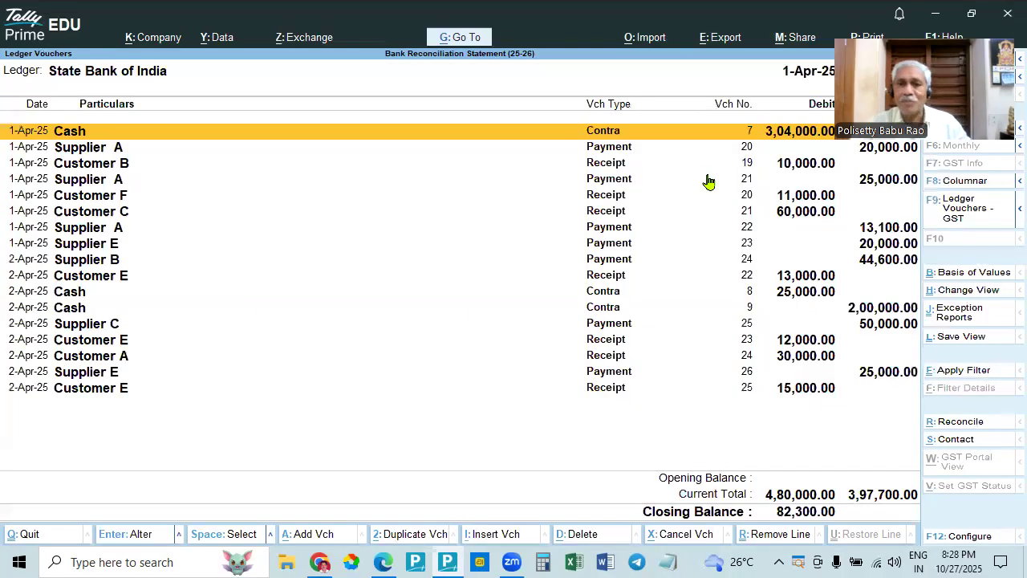
pyautogui.click(711, 330)
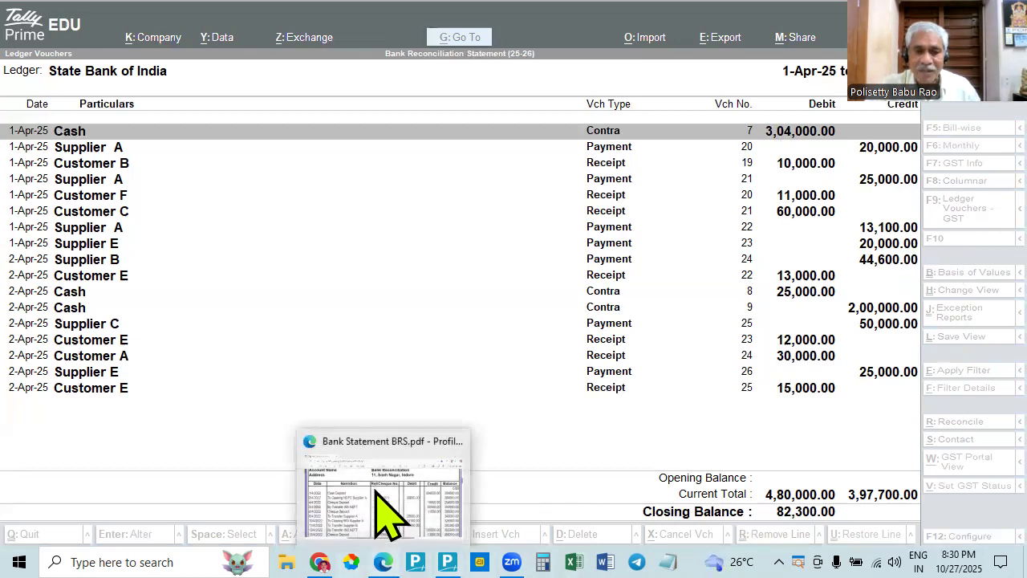
# - Bring up Bank Statement BRS.pdf in Edge, and examine the 1-Apr-25 cash contra voucher in TallyPrime without changing it
pyautogui.click(375, 493)
pyautogui.hotkey('alt', 'Tab')
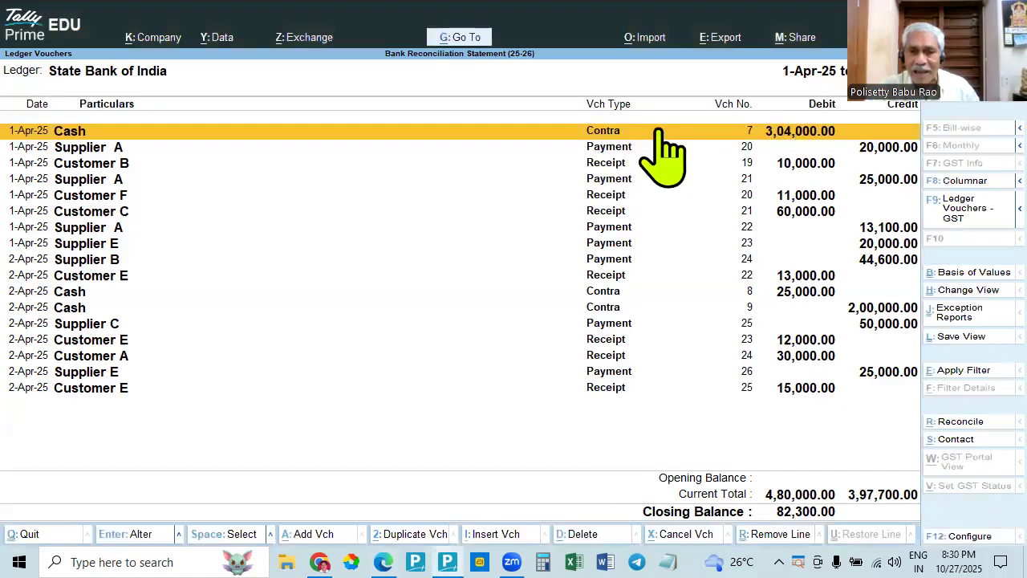
pyautogui.click(806, 133)
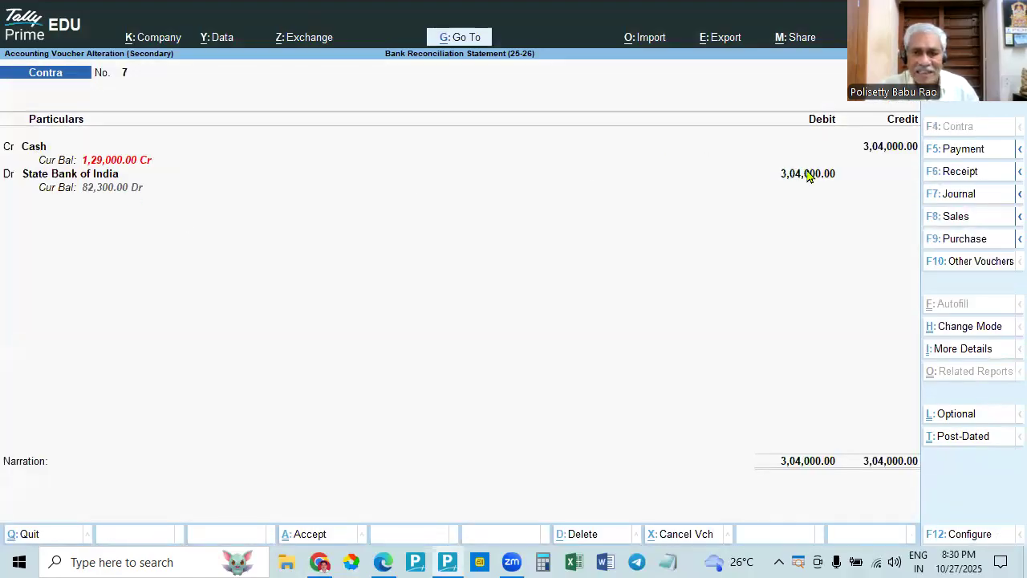
pyautogui.press('Escape')
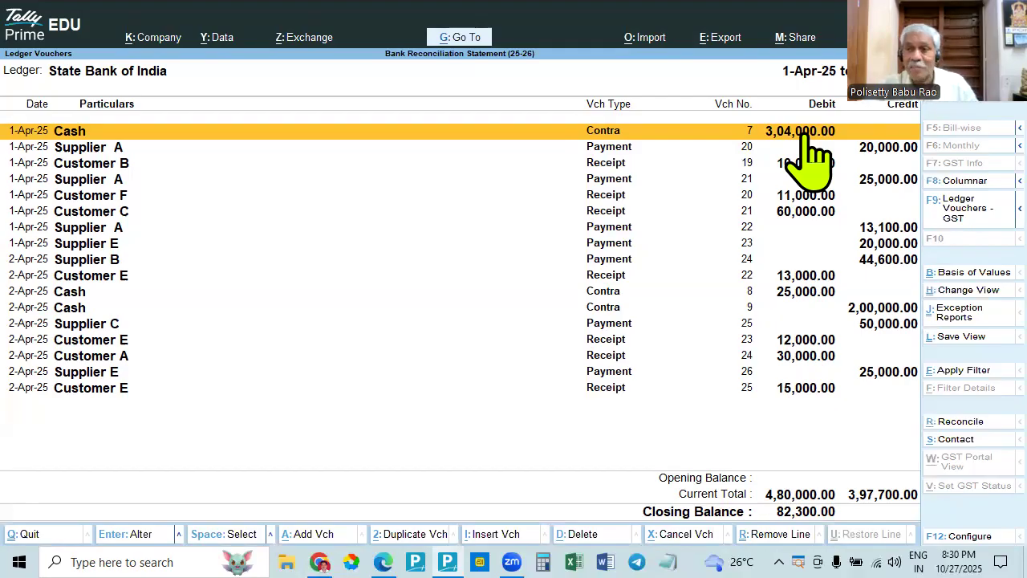
# - Compare the ledger entries in TallyPrime with Bank Statement BRS.pdf in Edge, starting with the cash deposit, and return to the ledger
pyautogui.hotkey('alt', 'Tab')
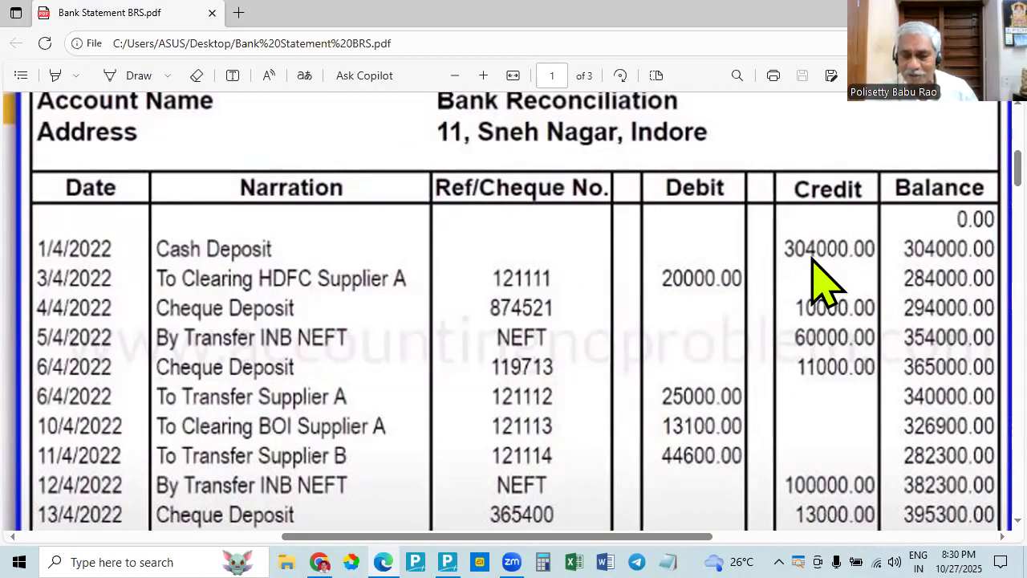
pyautogui.hotkey('alt', 'Tab')
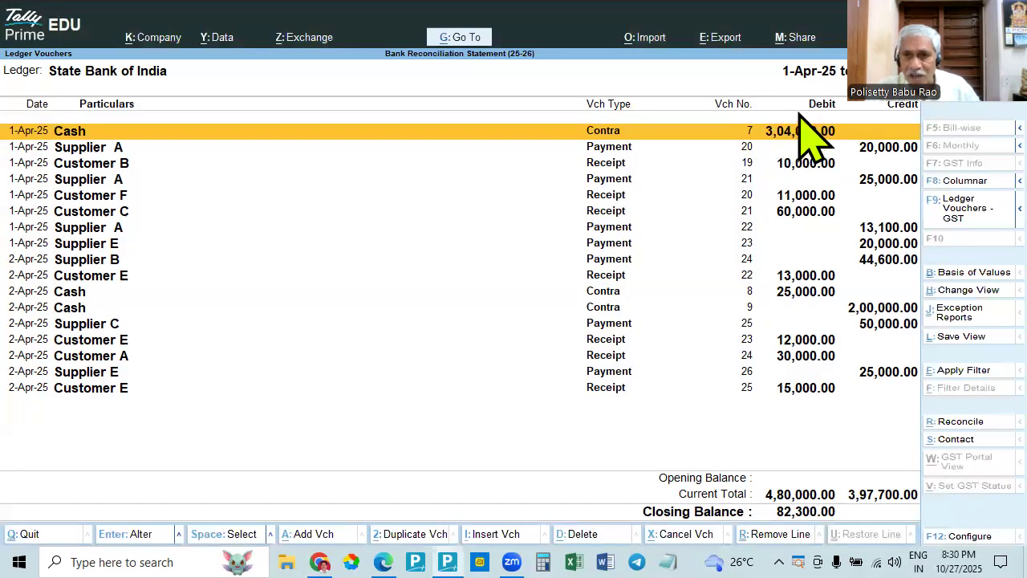
pyautogui.hotkey('alt', 'Tab')
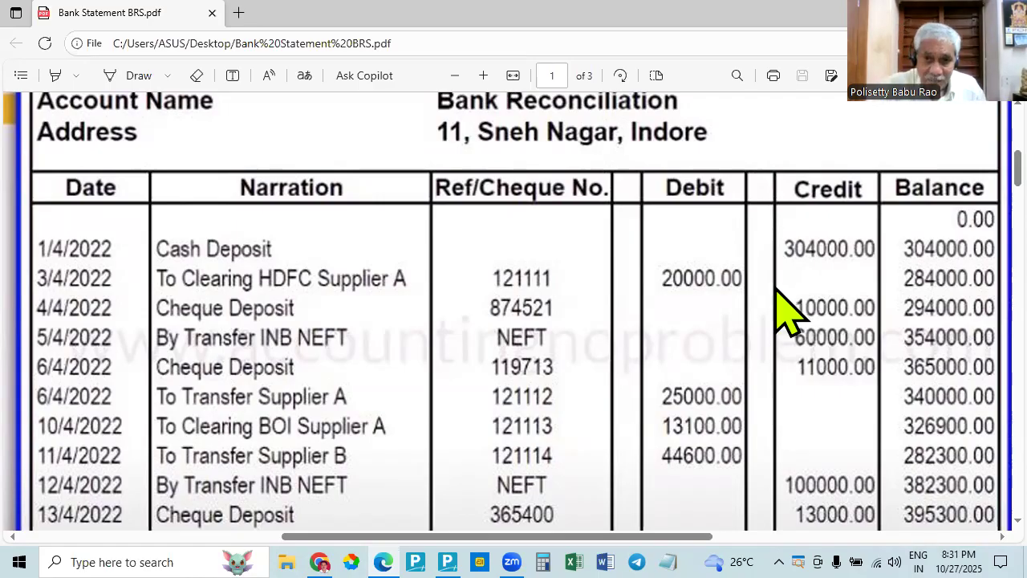
pyautogui.hotkey('alt', 'Tab')
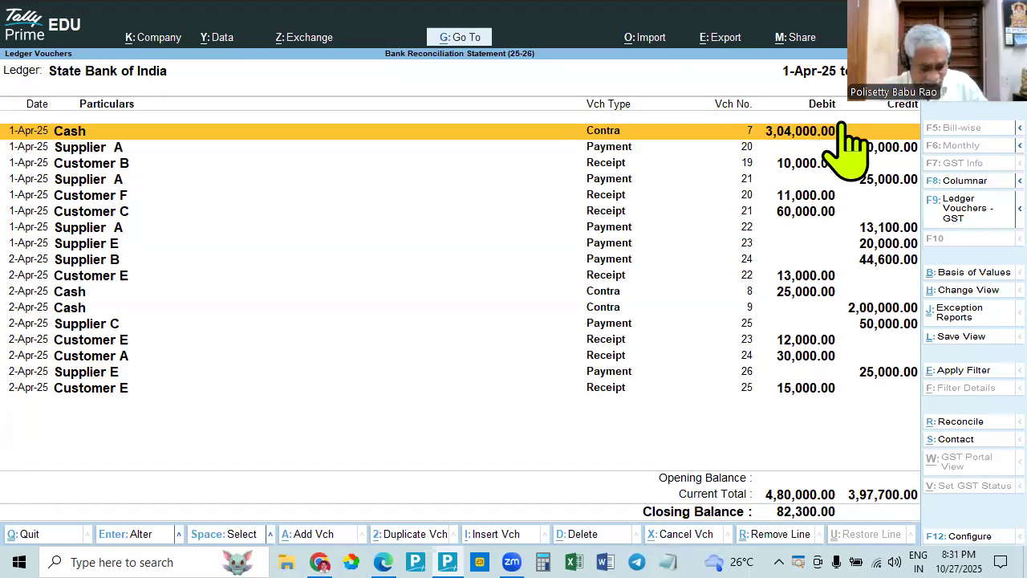
pyautogui.hotkey('alt', 'Tab')
# - Compare the debit and credit columns of Bank Statement BRS.pdf in Edge with those of the State Bank of India ledger in TallyPrime
pyautogui.hotkey('alt', 'Tab')
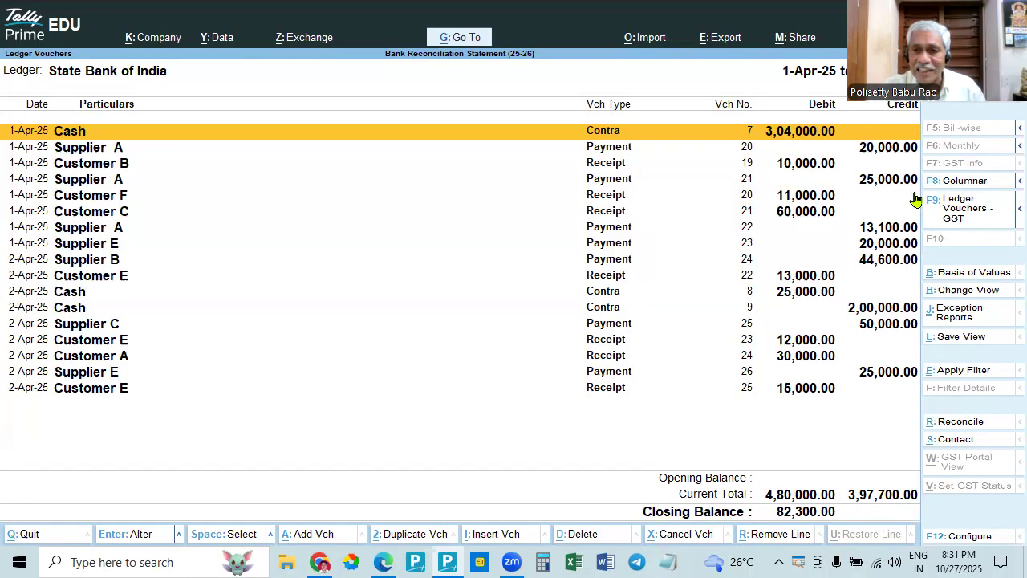
pyautogui.hotkey('alt', 'Tab')
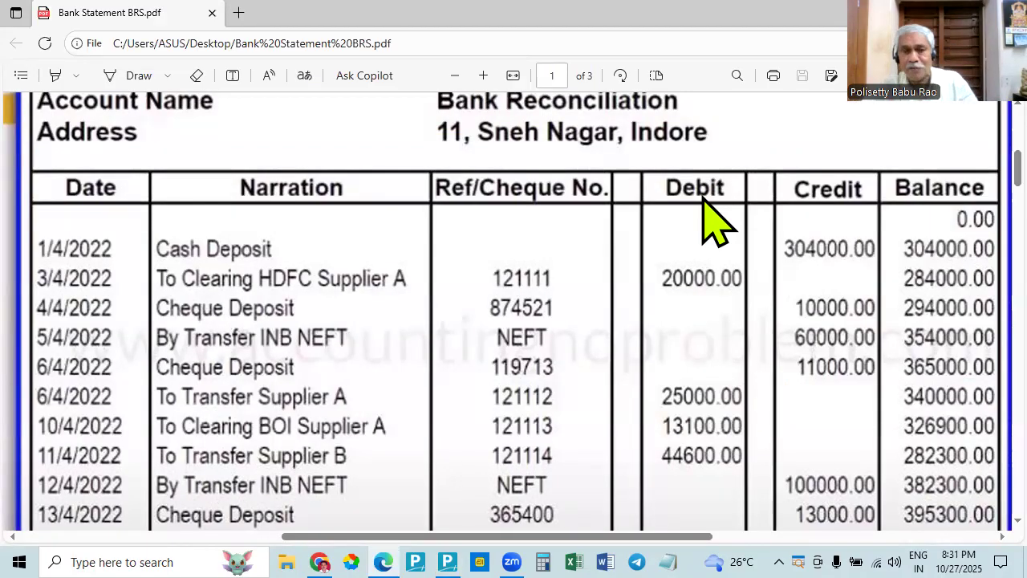
pyautogui.hotkey('alt', 'Tab')
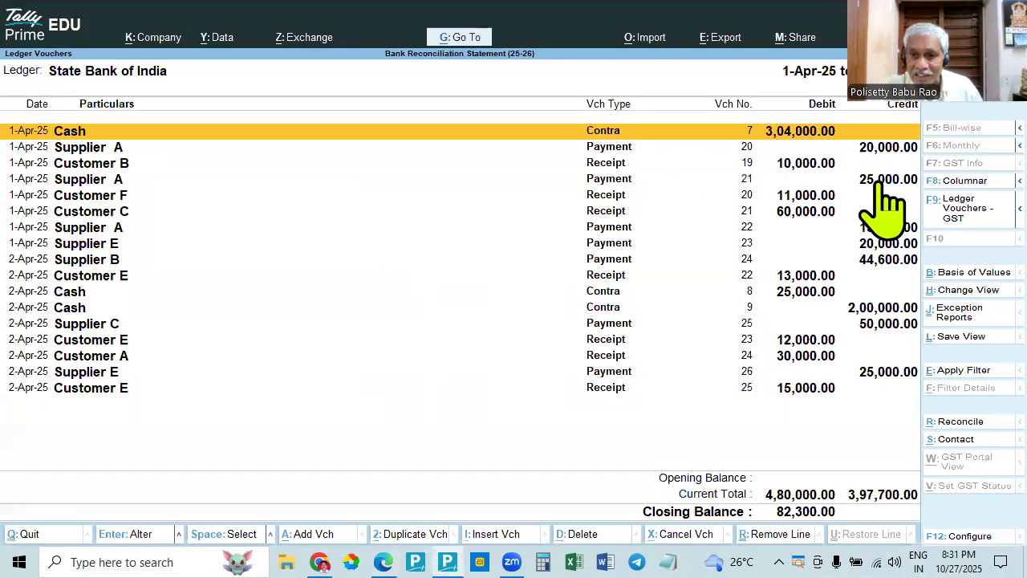
pyautogui.hotkey('alt', 'Tab')
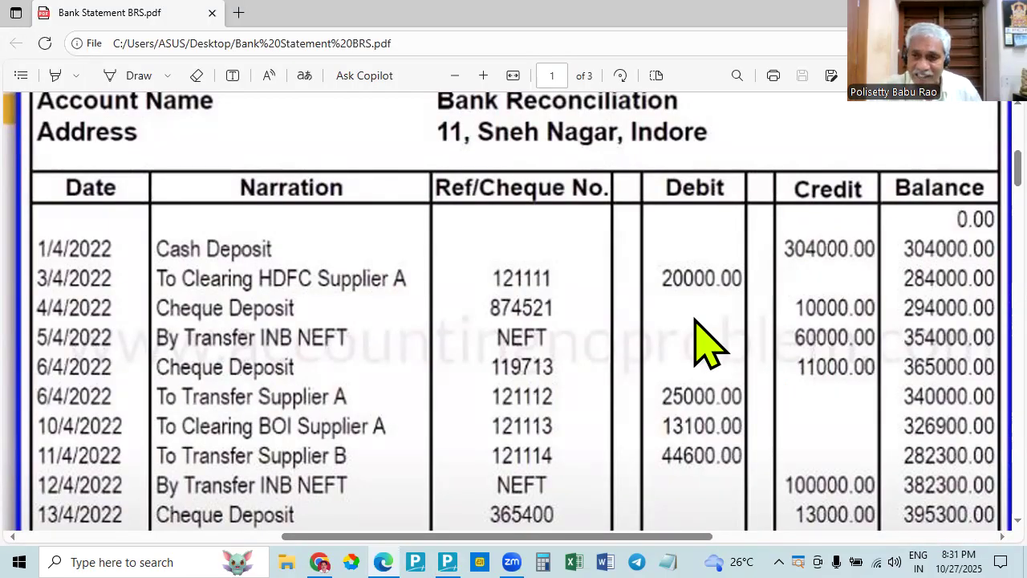
pyautogui.hotkey('alt', 'Tab')
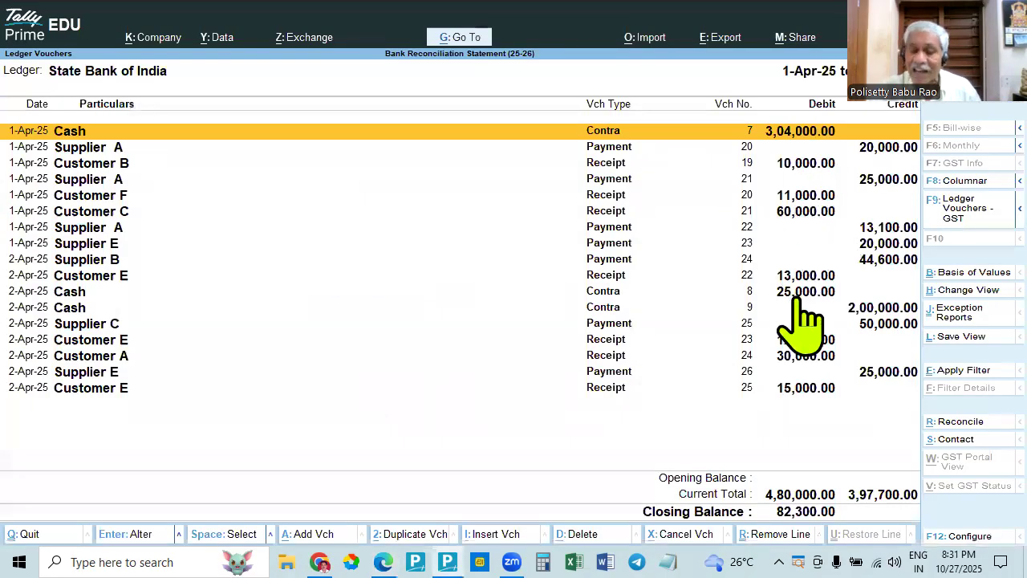
pyautogui.hotkey('alt', 'Tab')
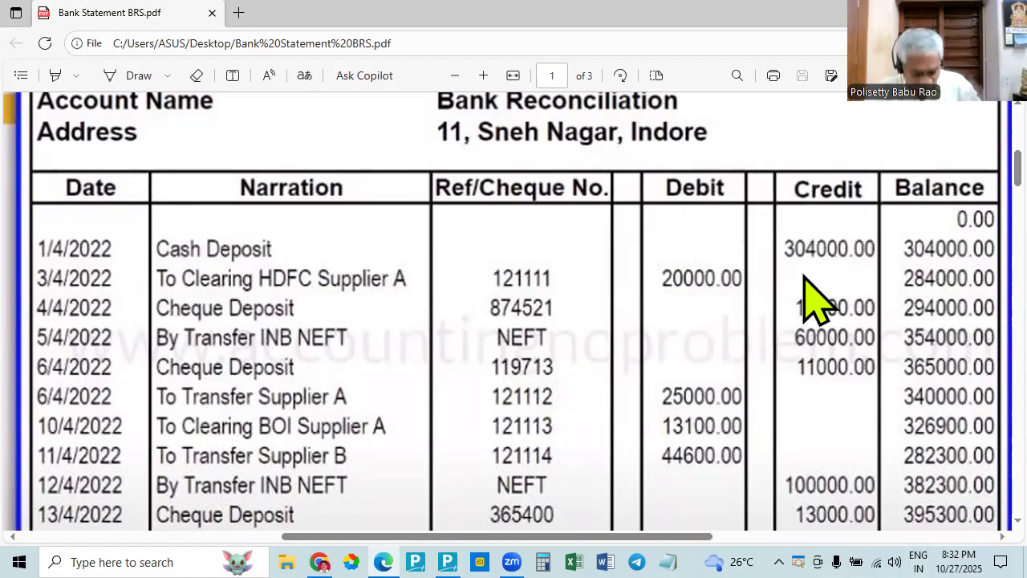
pyautogui.hotkey('alt', 'Tab')
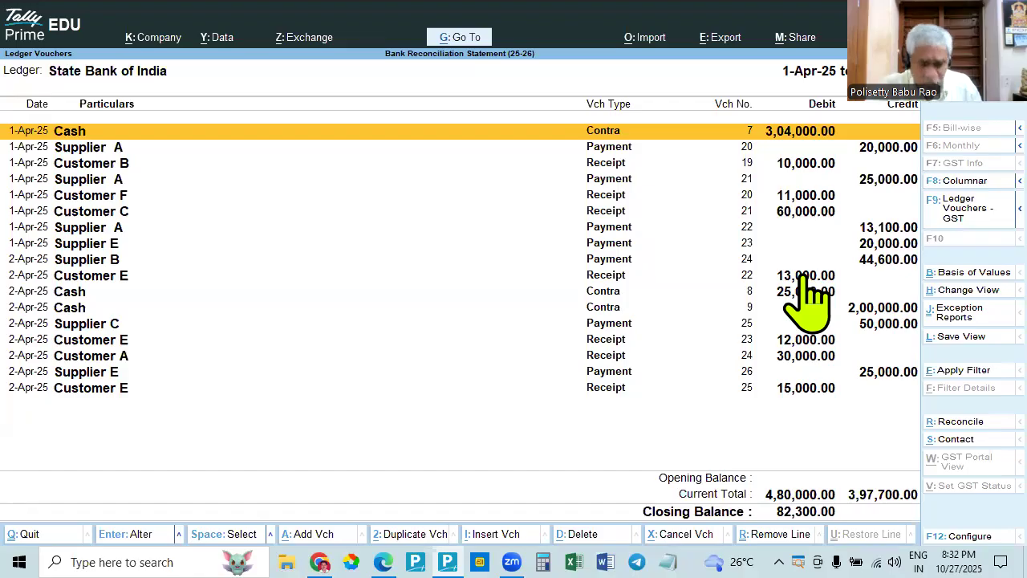
pyautogui.hotkey('alt', 'Tab')
pyautogui.hotkey('alt', 'Tab')
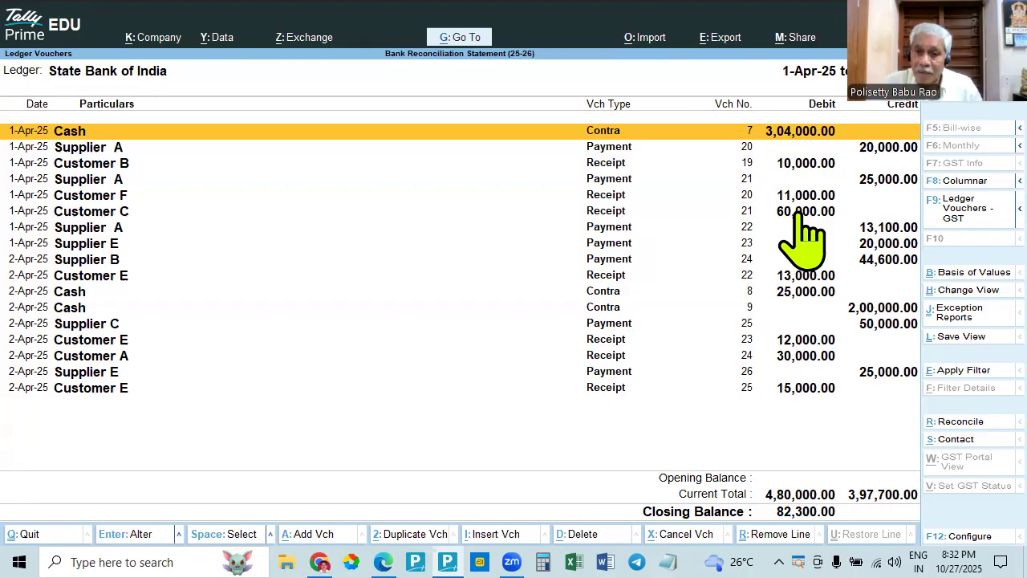
# - Check the credit entries in the Edge bank statement, from the cash deposit onward, against the debit entries in the TallyPrime ledger
pyautogui.hotkey('alt', 'Tab')
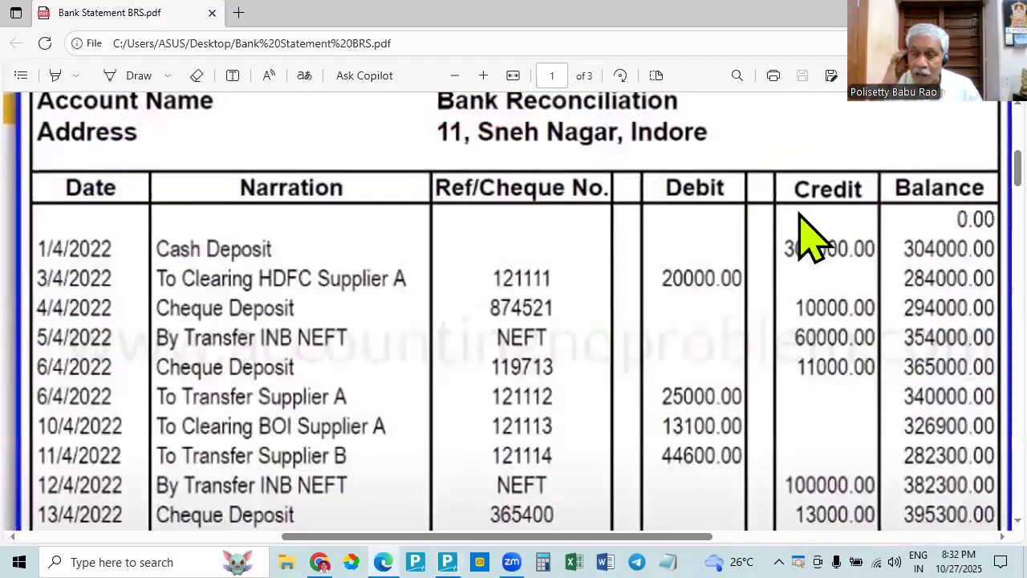
pyautogui.hotkey('alt', 'Tab')
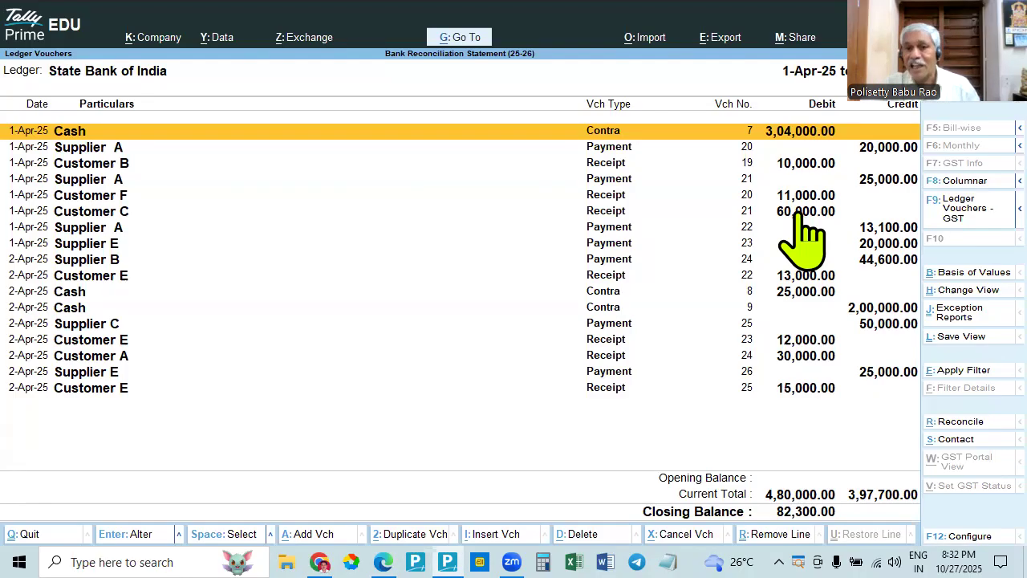
pyautogui.hotkey('alt', 'Tab')
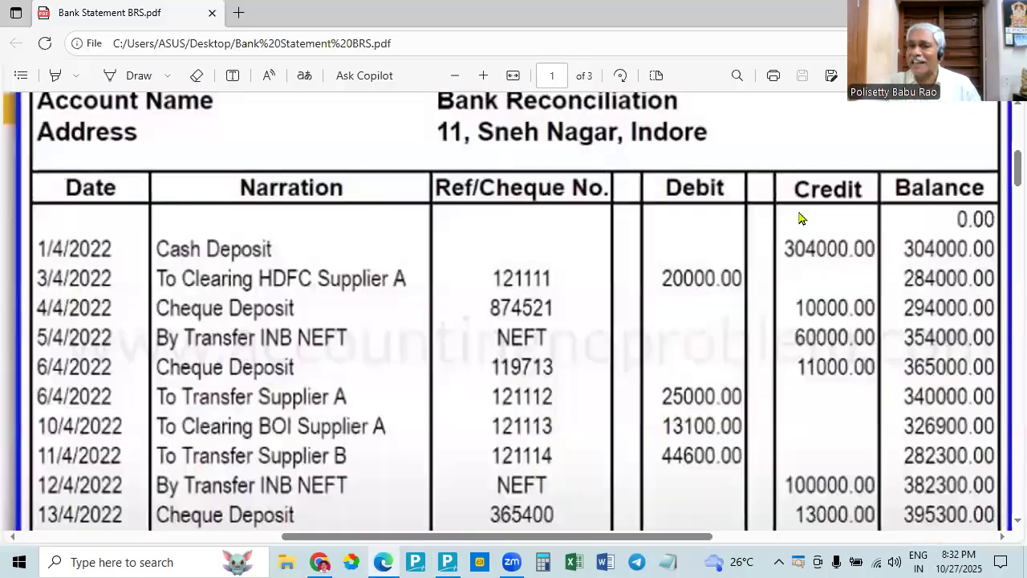
pyautogui.hotkey('alt', 'Tab')
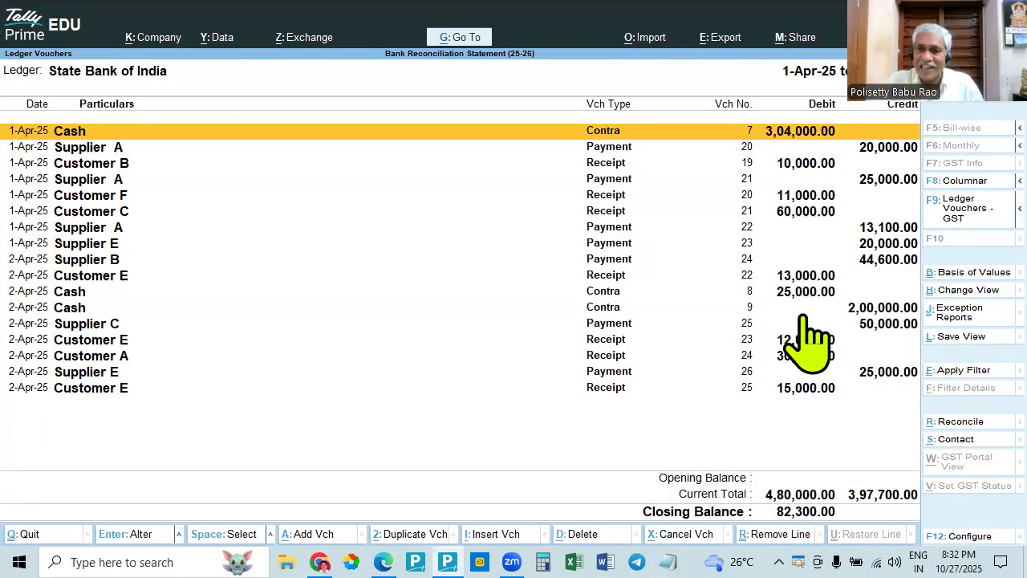
pyautogui.hotkey('alt', 'Tab')
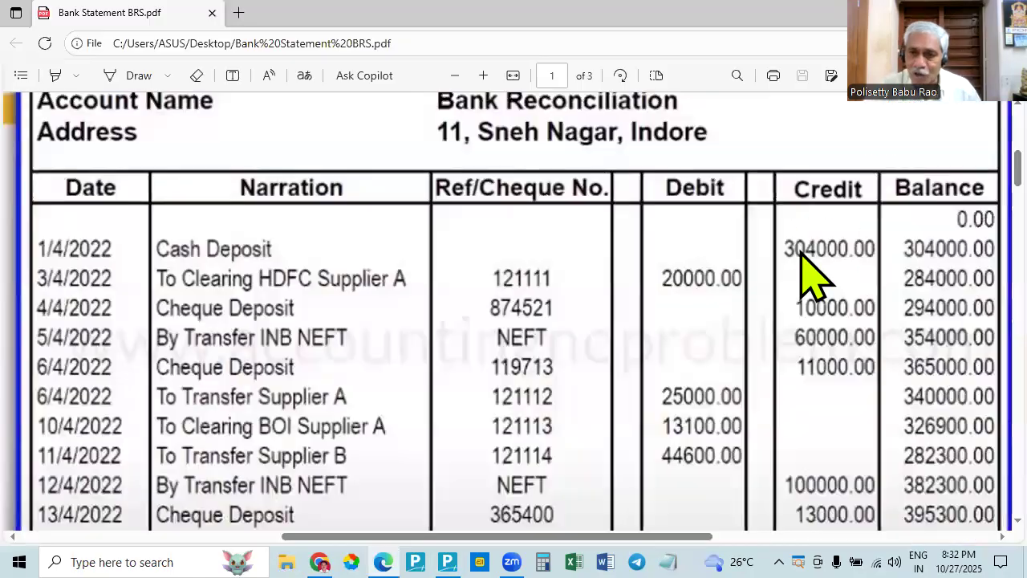
pyautogui.hotkey('alt', 'Tab')
pyautogui.hotkey('alt', 'Tab')
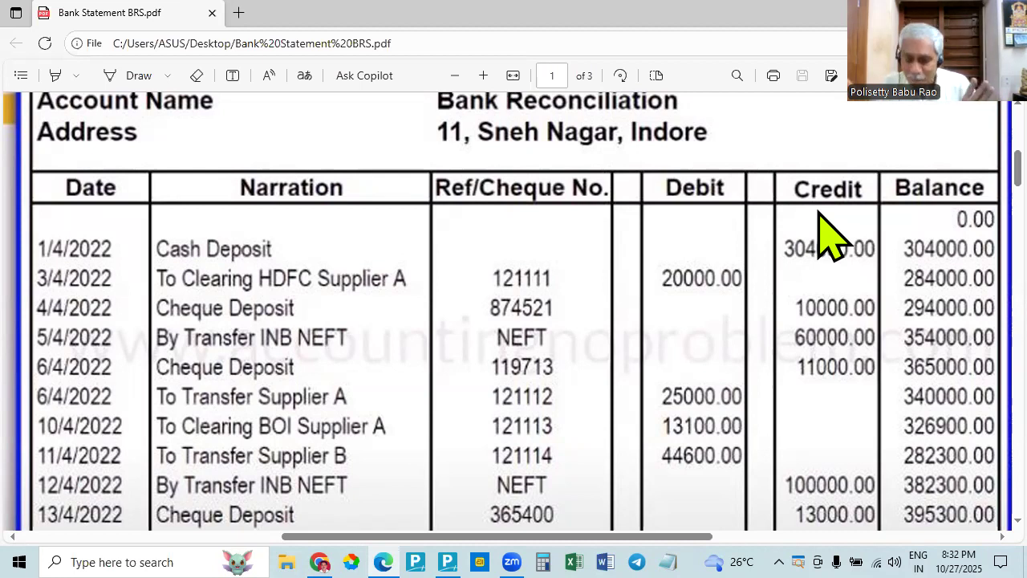
pyautogui.hotkey('alt', 'Tab')
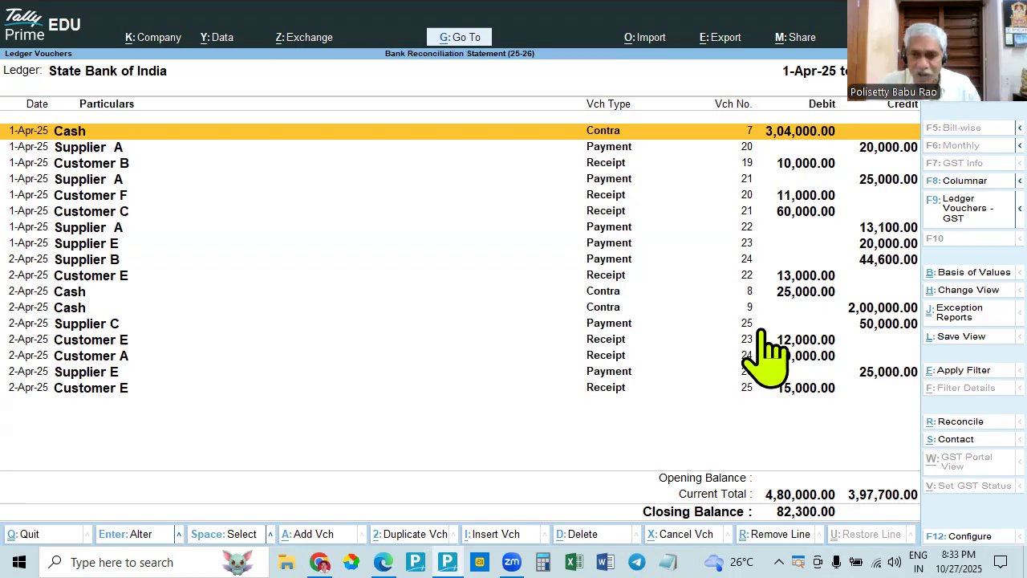
pyautogui.hotkey('alt', 'Tab')
pyautogui.hotkey('alt', 'Tab')
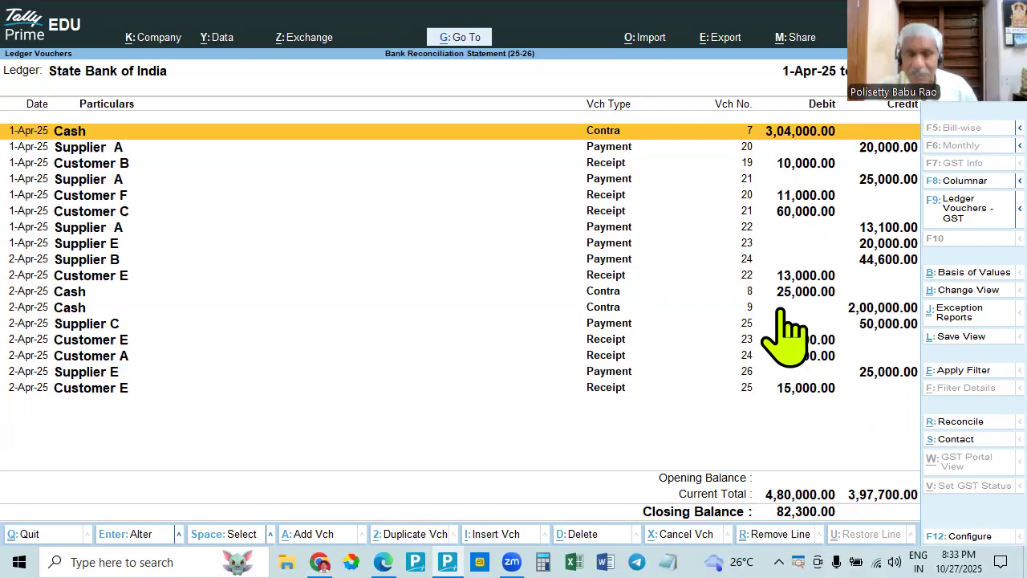
# - Compare the statement's deposits in Edge with the TallyPrime ledger's receipts, and examine the Supplier E and Supplier B payments in the ledger
pyautogui.hotkey('alt', 'Tab')
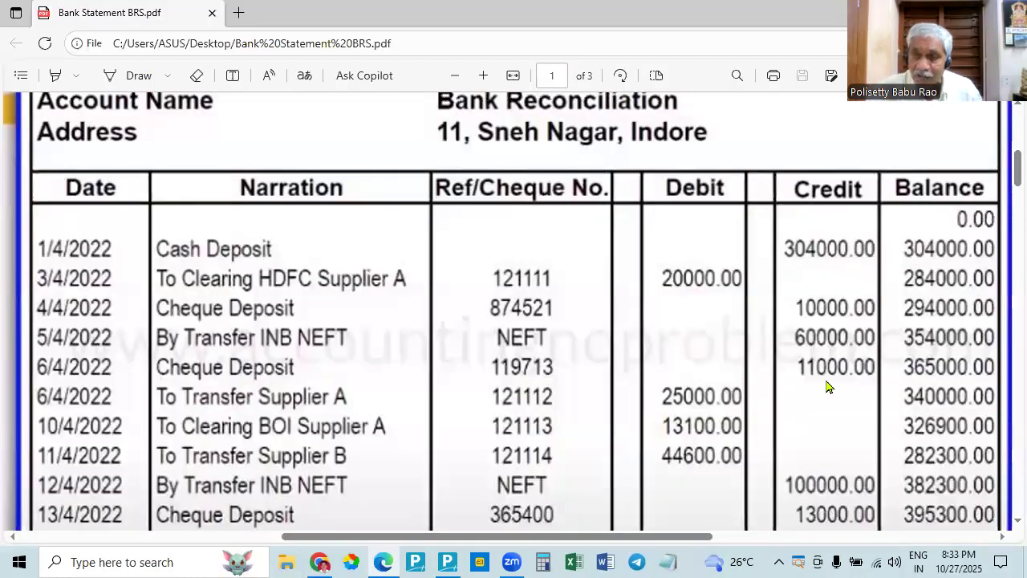
pyautogui.hotkey('alt', 'Tab')
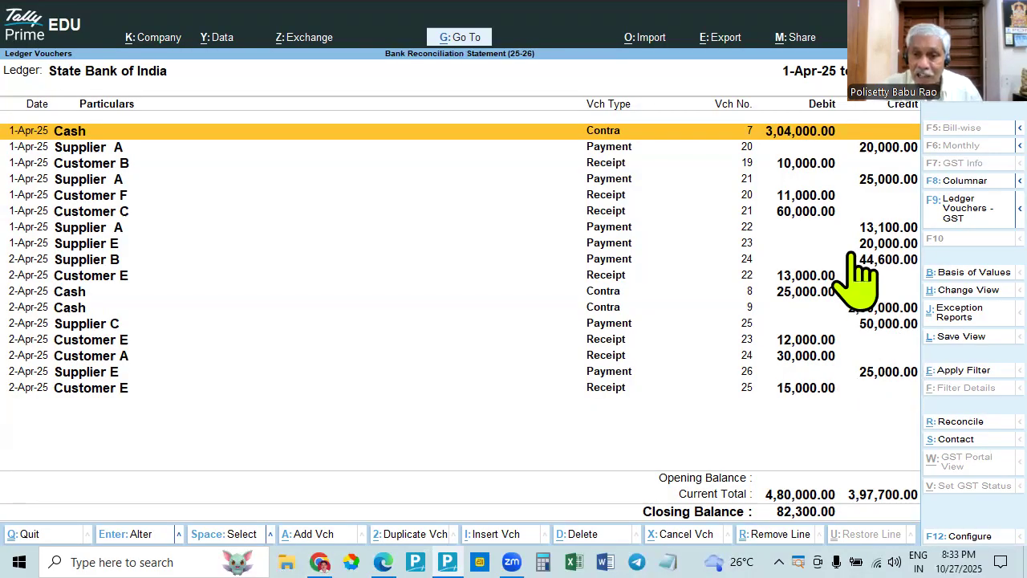
pyautogui.hotkey('alt', 'Tab')
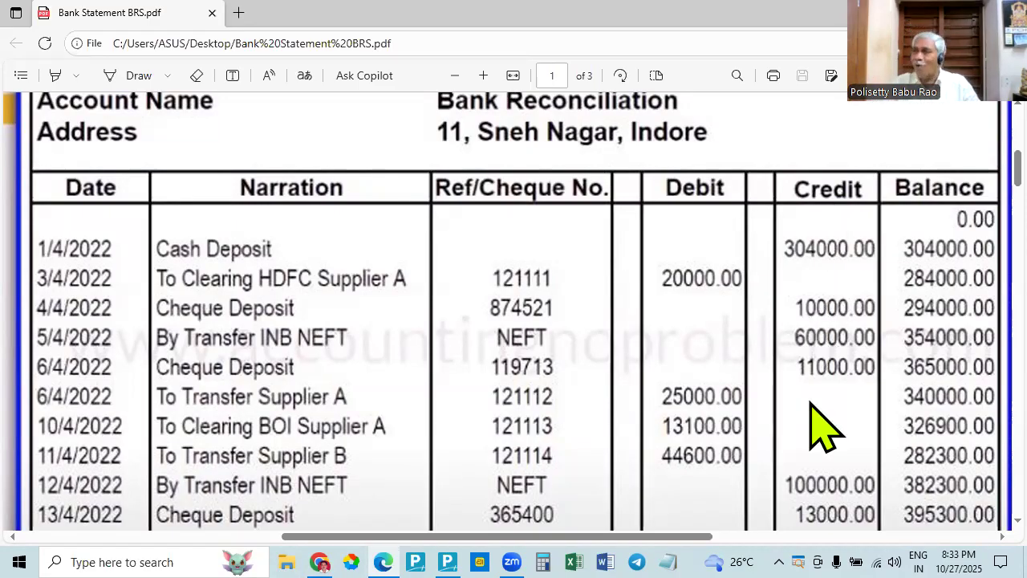
pyautogui.hotkey('alt', 'Tab')
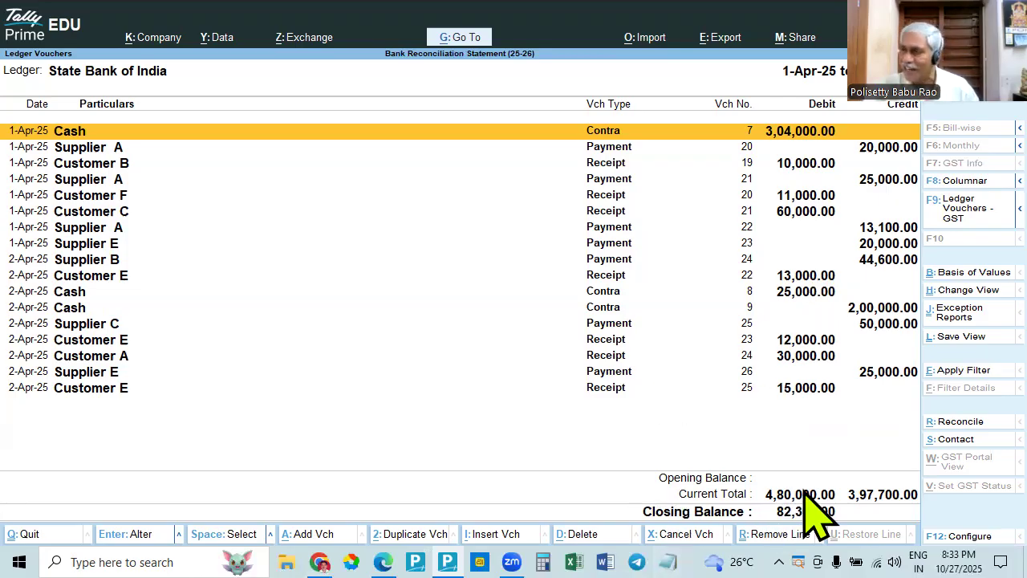
pyautogui.hotkey('alt', 'Tab')
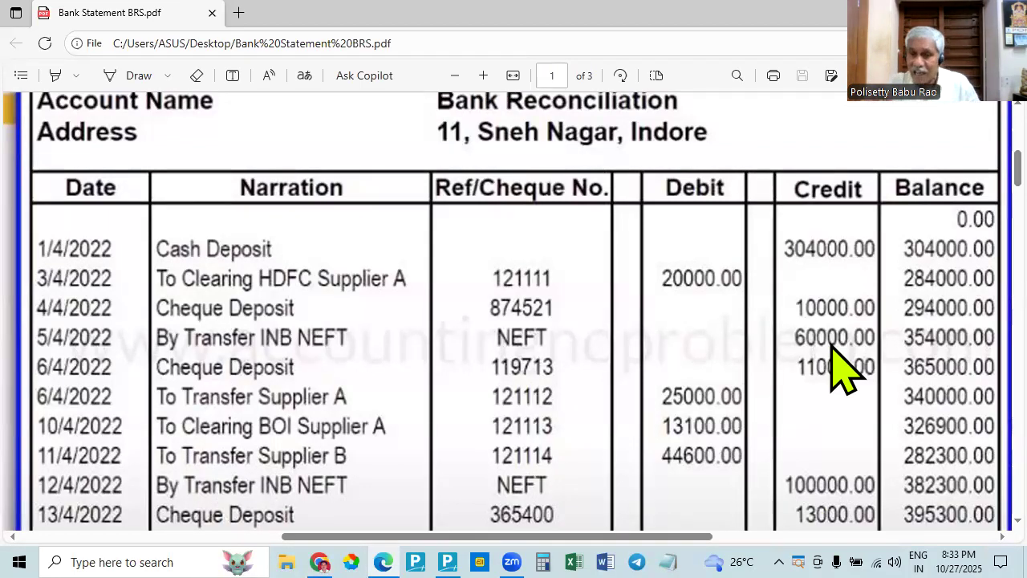
pyautogui.hotkey('alt', 'Tab')
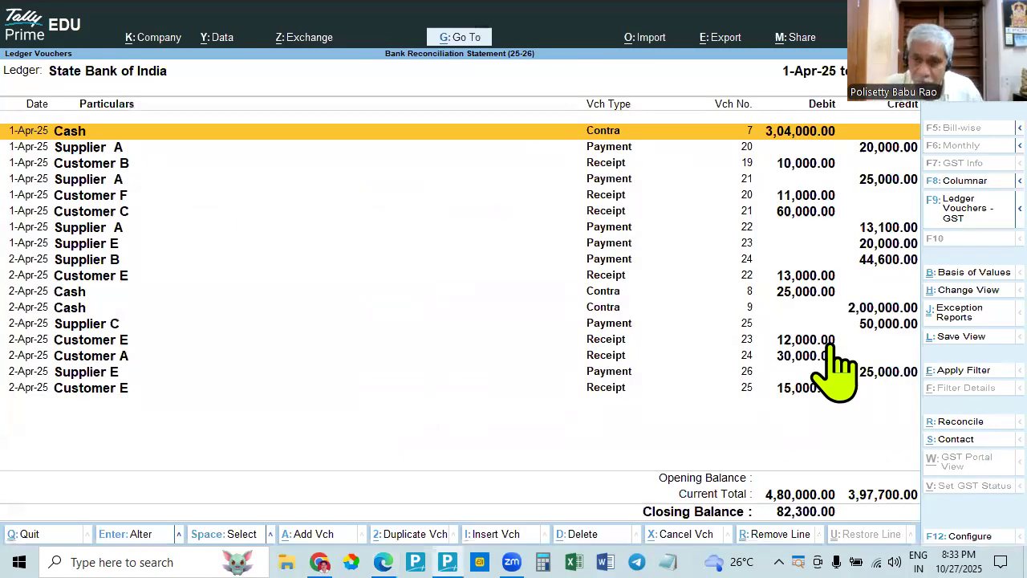
pyautogui.hotkey('alt', 'Tab')
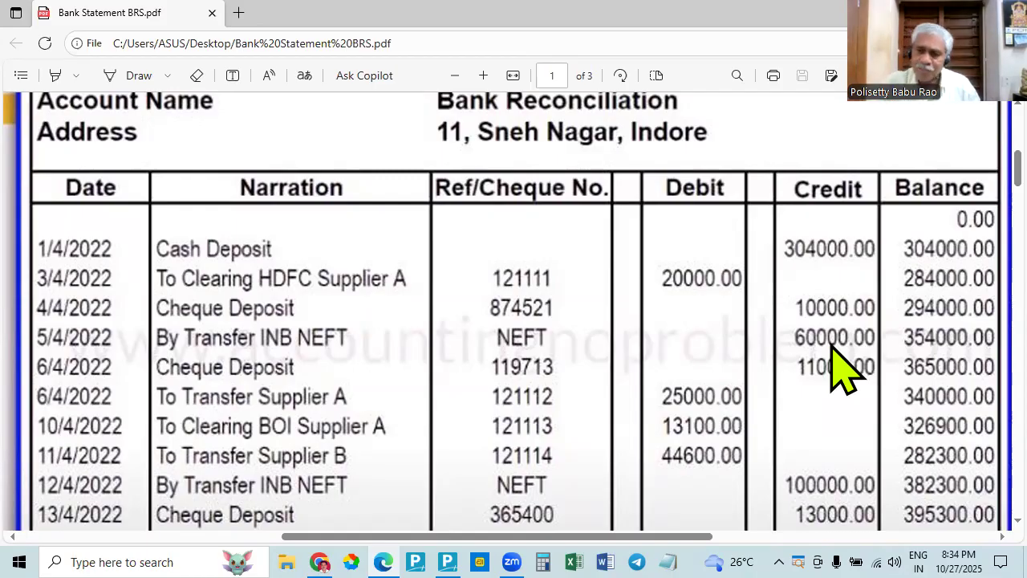
pyautogui.hotkey('alt', 'Tab')
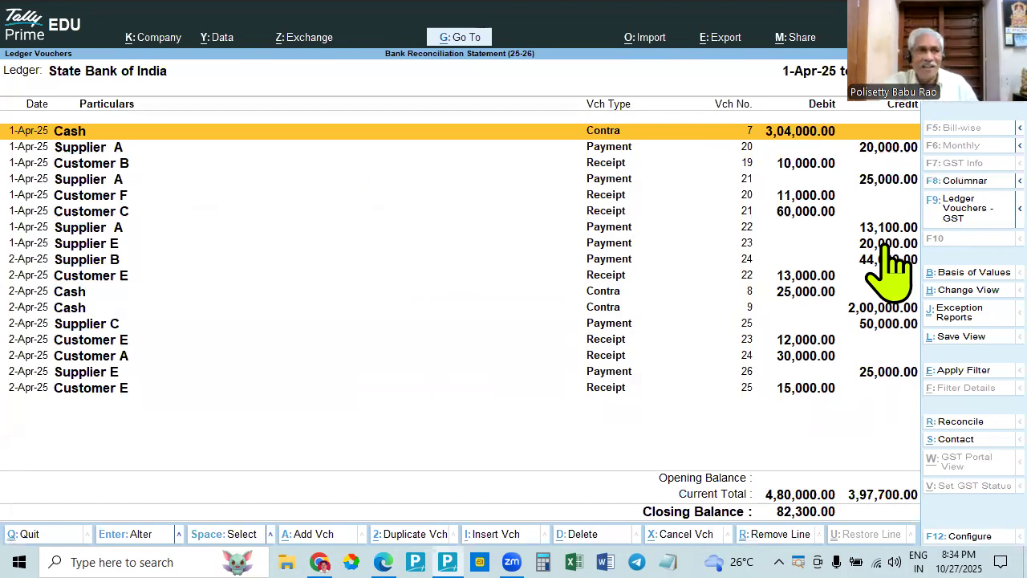
pyautogui.hotkey('alt', 'Tab')
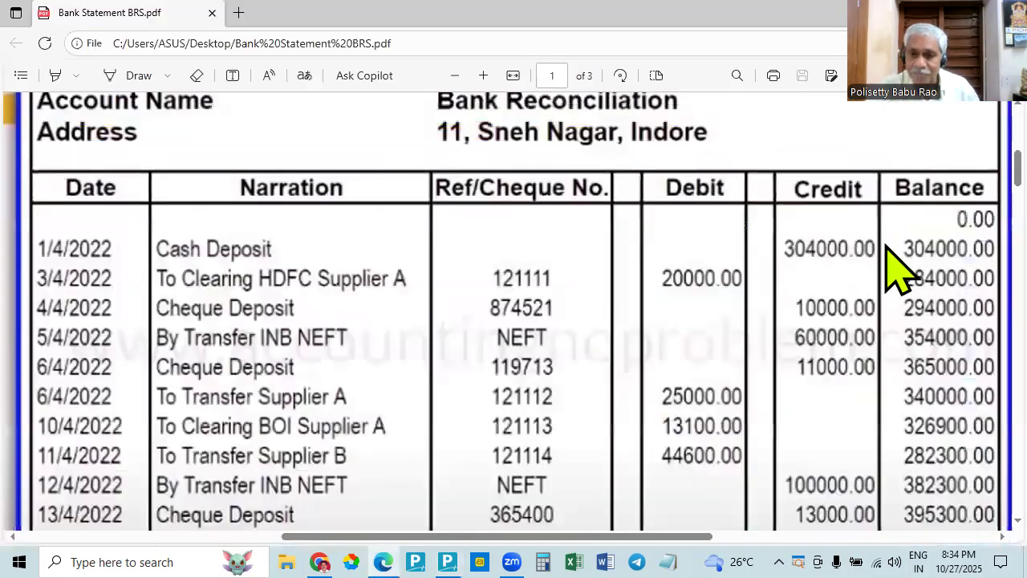
pyautogui.hotkey('alt', 'Tab')
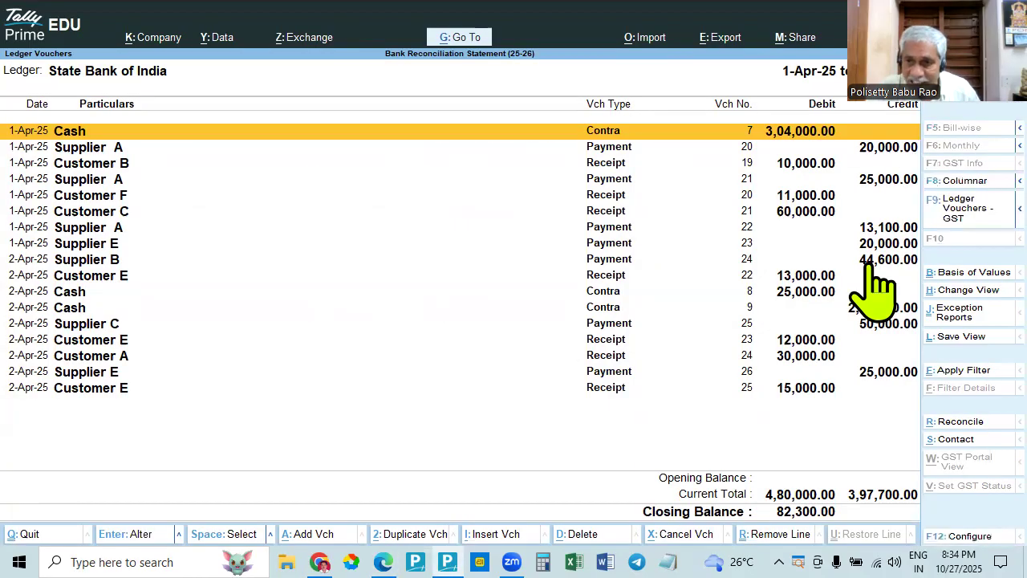
# - Review the statement's supplier debits in Edge against the TallyPrime ledger entries and totals, and return to the cash deposit in the statement
pyautogui.hotkey('alt', 'Tab')
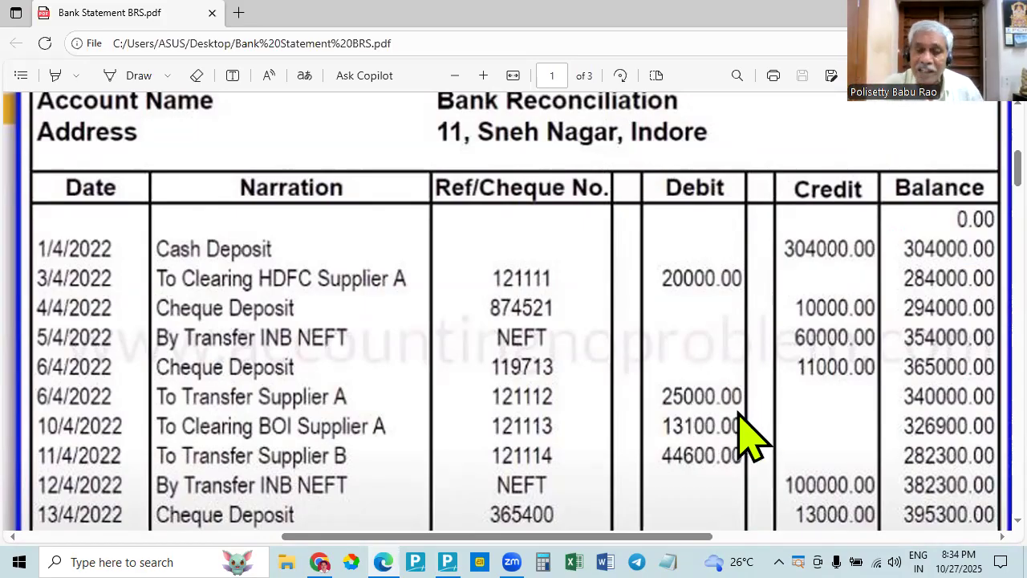
pyautogui.hotkey('alt', 'Tab')
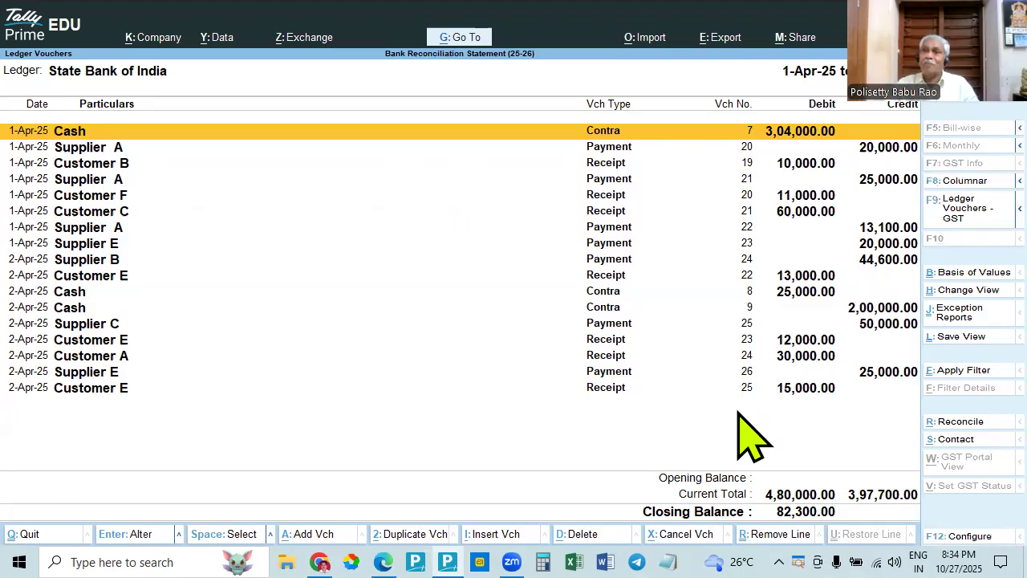
pyautogui.hotkey('alt', 'Tab')
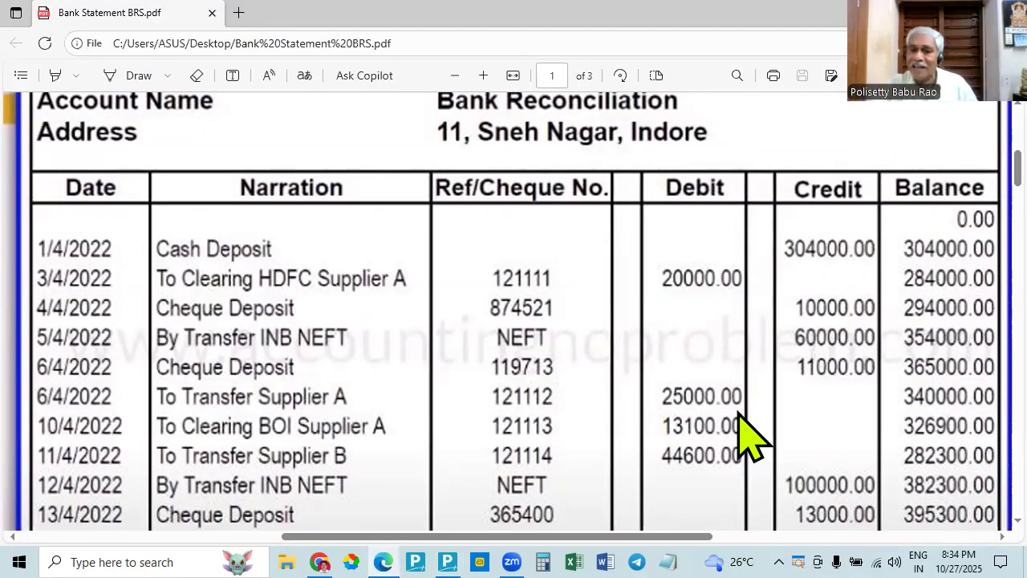
pyautogui.hotkey('alt', 'Tab')
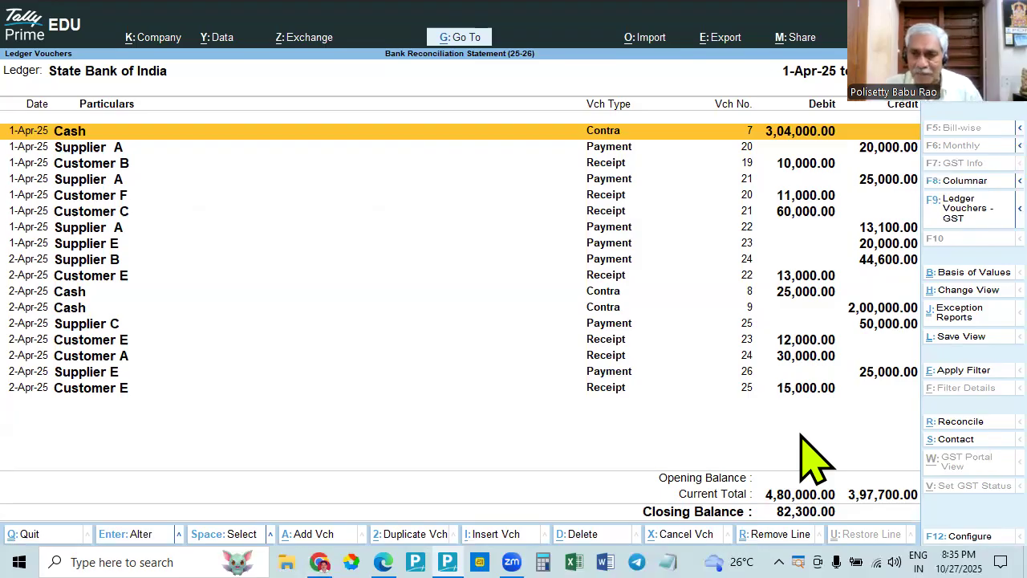
pyautogui.hotkey('alt', 'Tab')
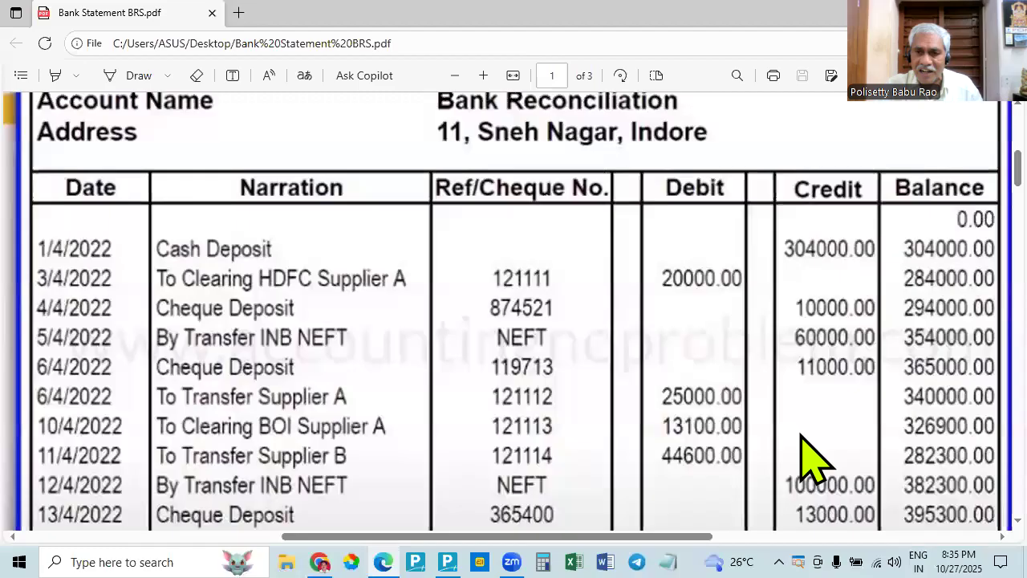
pyautogui.hotkey('alt', 'Tab')
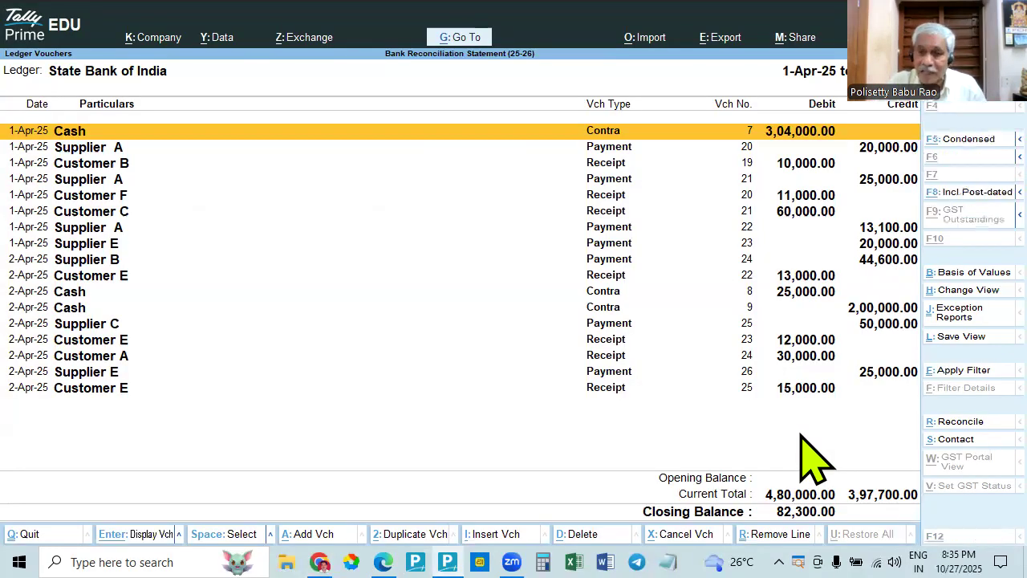
pyautogui.hotkey('alt', 'Tab')
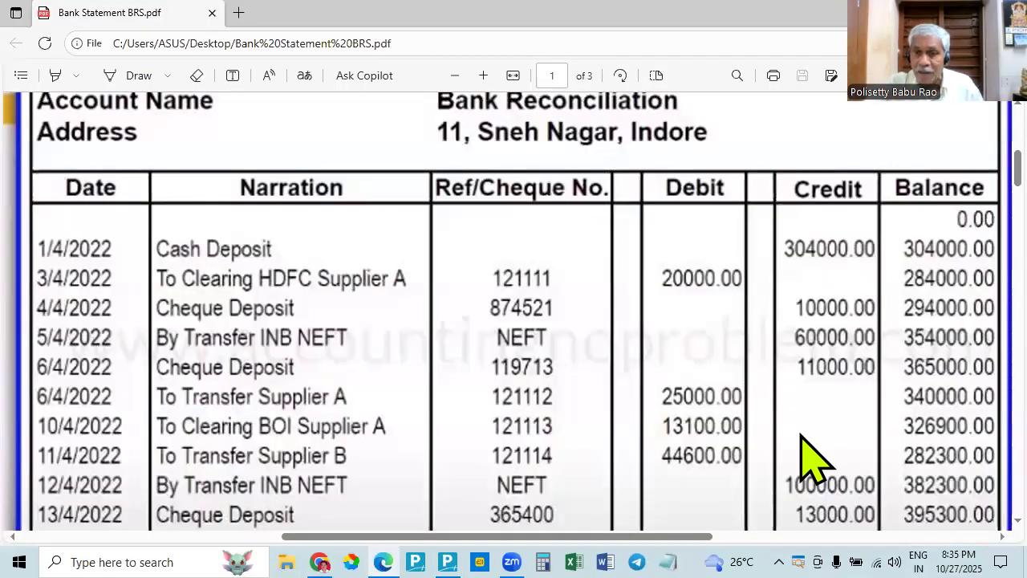
pyautogui.hotkey('alt', 'Tab')
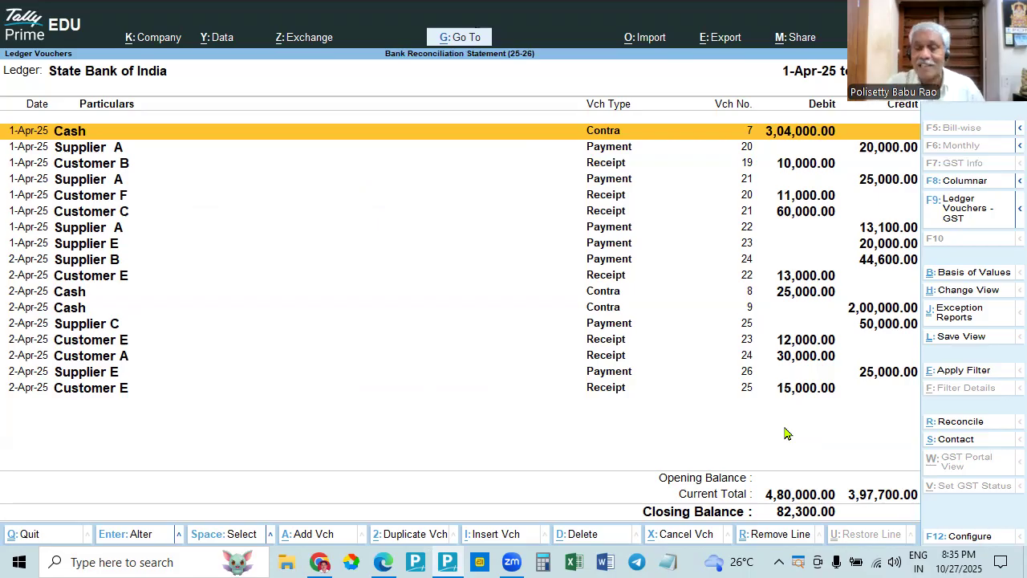
pyautogui.hotkey('alt', 'Tab')
pyautogui.hotkey('alt', 'Tab')
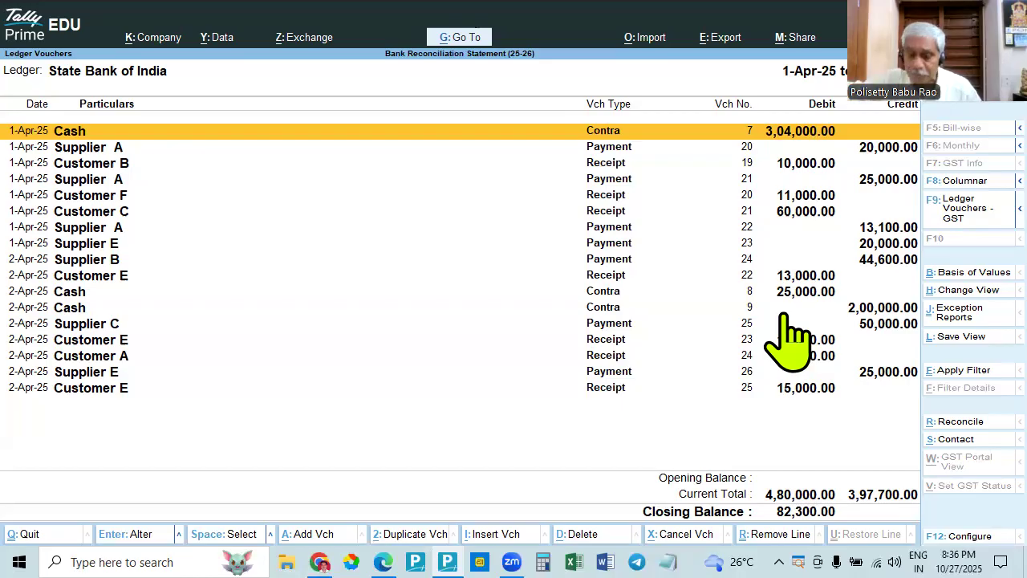
pyautogui.hotkey('alt', 'Tab')
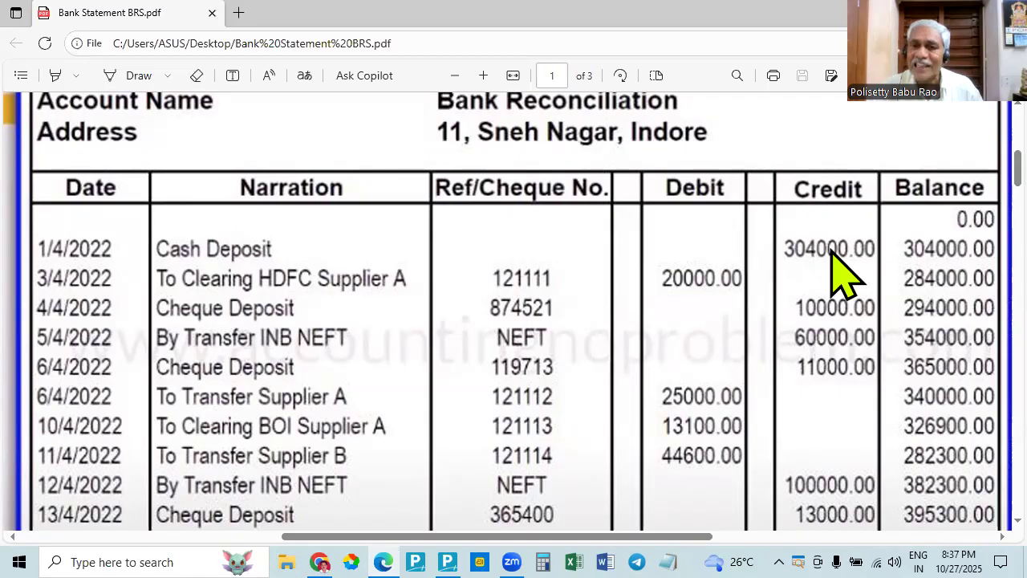
# - Switch to TallyPrime, leave the State Bank of India ledger and return to the Account Books
pyautogui.hotkey('alt', 'Tab')
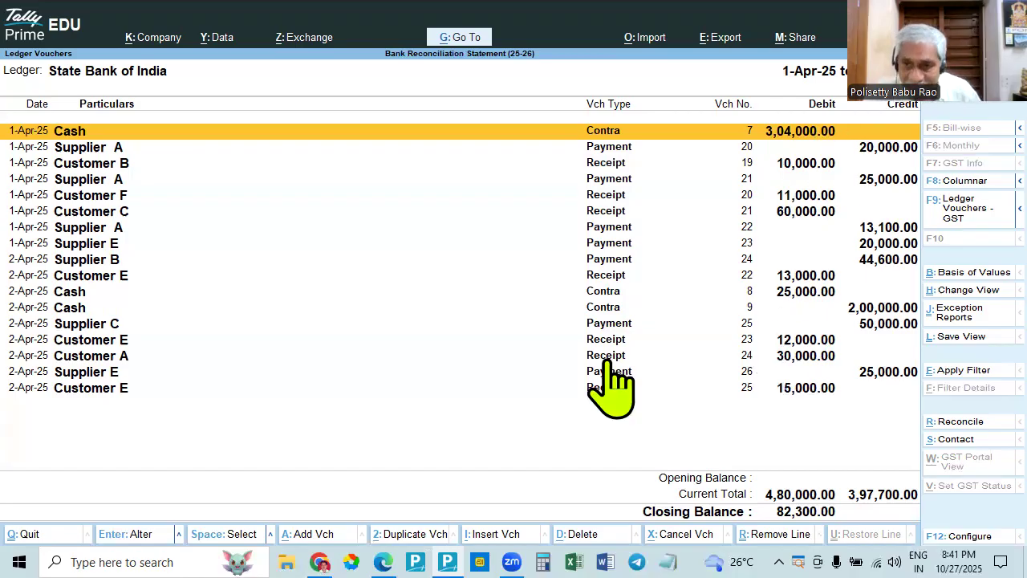
pyautogui.press('Escape')
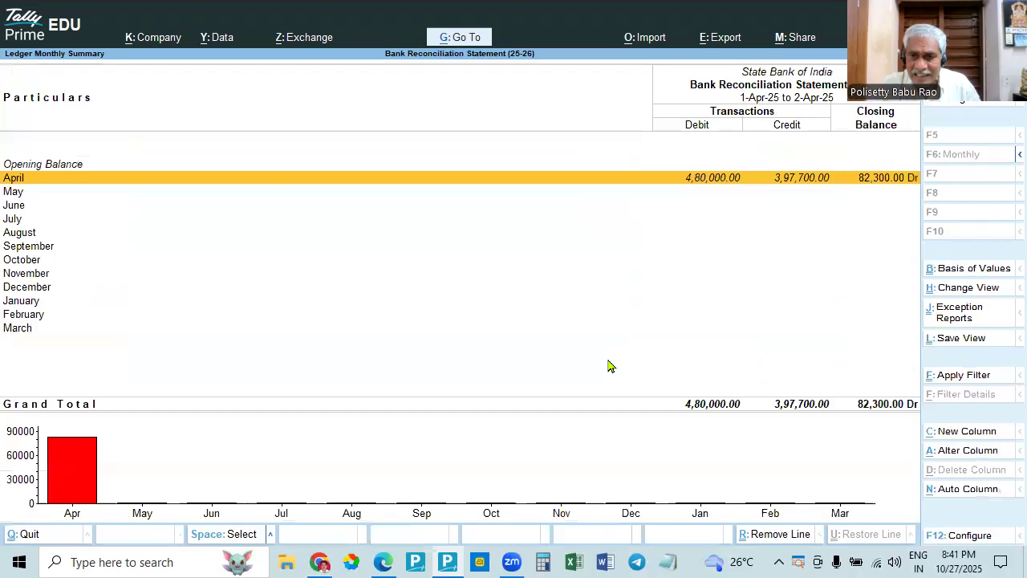
pyautogui.press('Escape')
pyautogui.press('Escape')
pyautogui.press('Down')
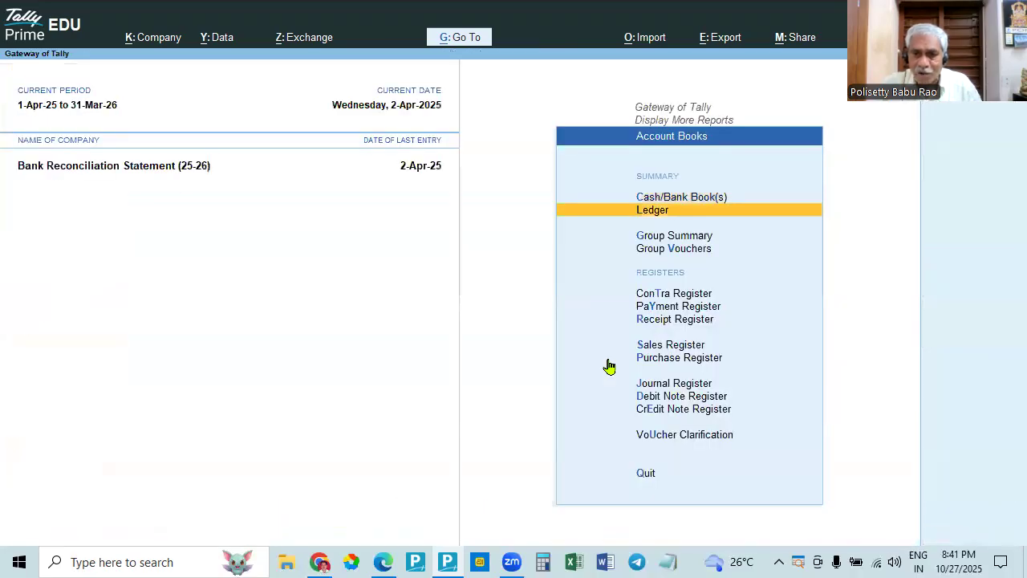
# - View State Bank of India through the Ledger report in Account Books, and return to Account Books
pyautogui.press('Return')
pyautogui.press('Down')
pyautogui.press('Down')
pyautogui.press('Down')
pyautogui.press('Down')
pyautogui.press('Down')
pyautogui.press('Down')
pyautogui.press('Down')
pyautogui.press('Down')
pyautogui.press('Down')
pyautogui.press('Down')
pyautogui.press('Down')
pyautogui.press('Down')
pyautogui.press('Down')
pyautogui.press('Down')
pyautogui.press('Down')
pyautogui.press('Down')
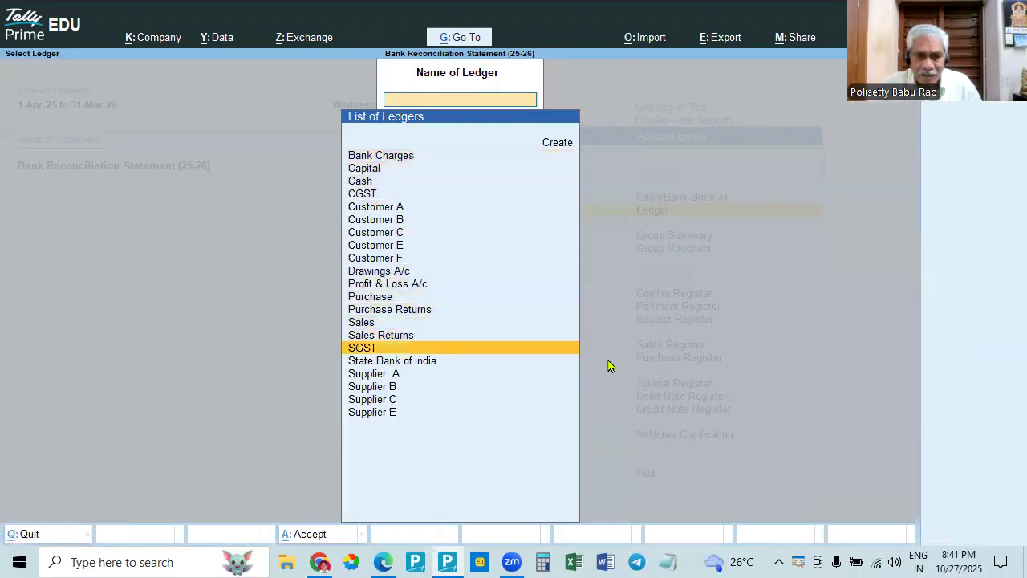
pyautogui.press('Return')
pyautogui.press('Escape')
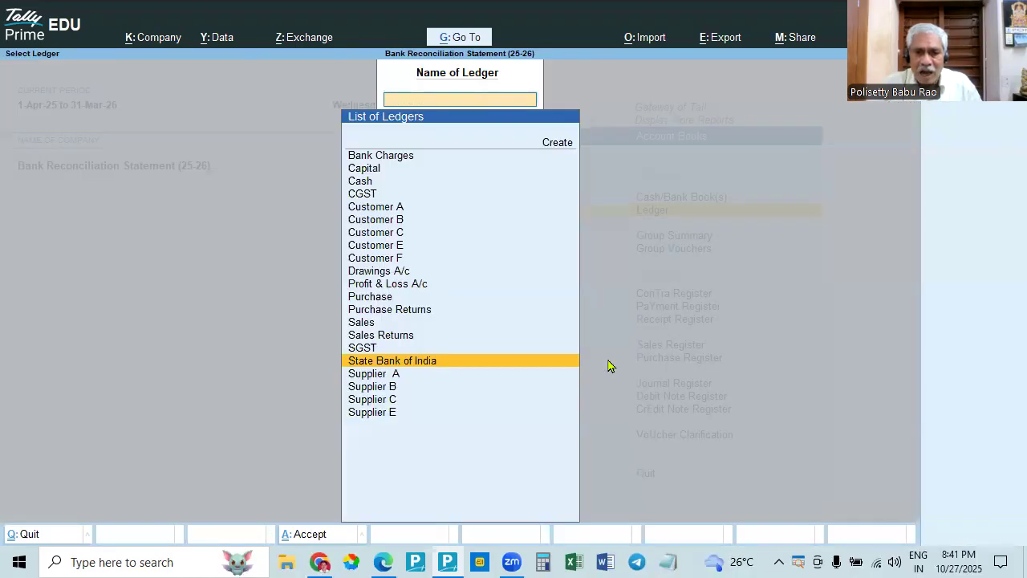
pyautogui.press('Escape')
# - Open the April vouchers of State Bank of India through Cash/Bank Book(s)
pyautogui.press('Up')
pyautogui.press('Return')
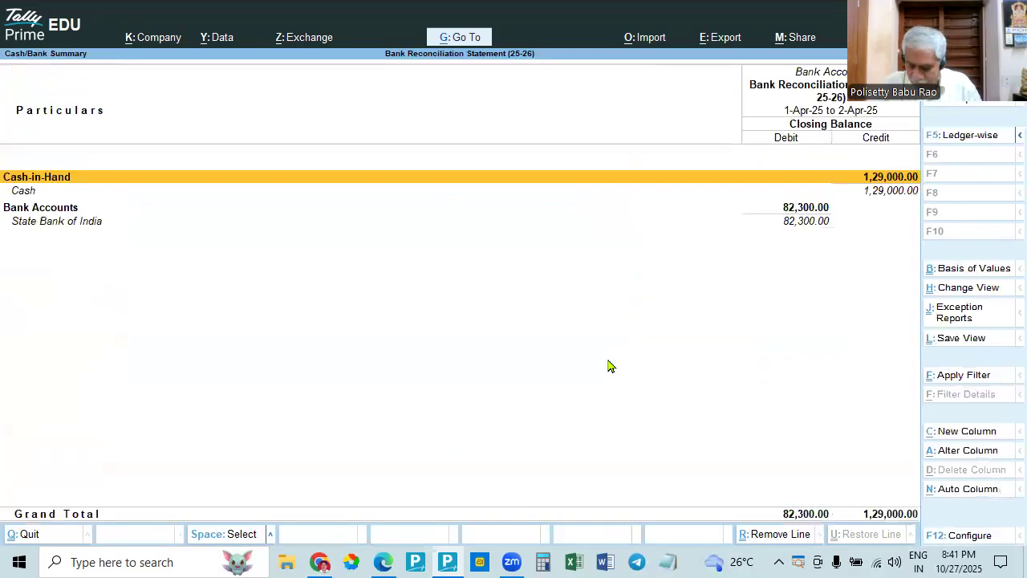
pyautogui.press('Down')
pyautogui.press('Down')
pyautogui.press('Return')
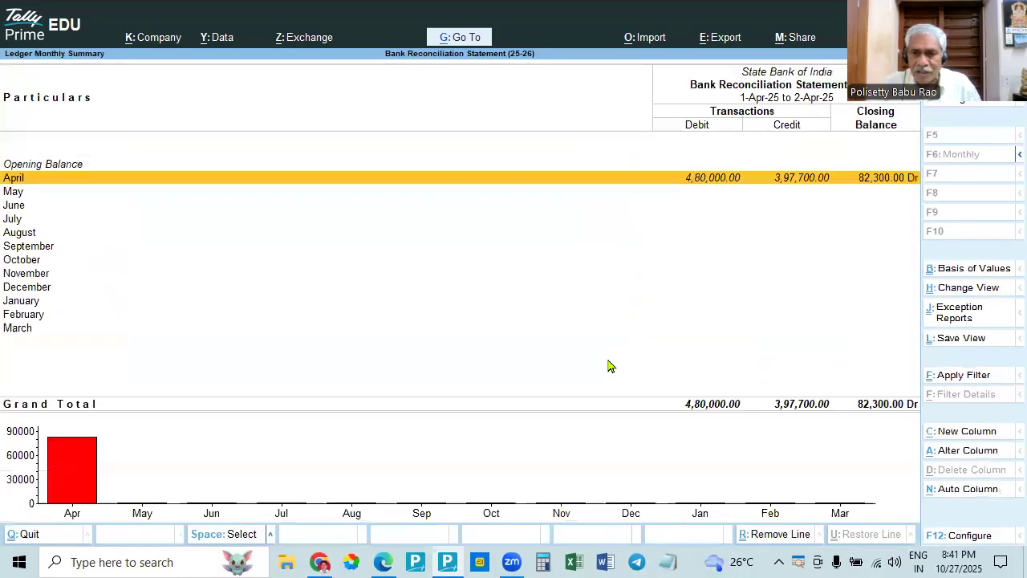
pyautogui.press('Return')
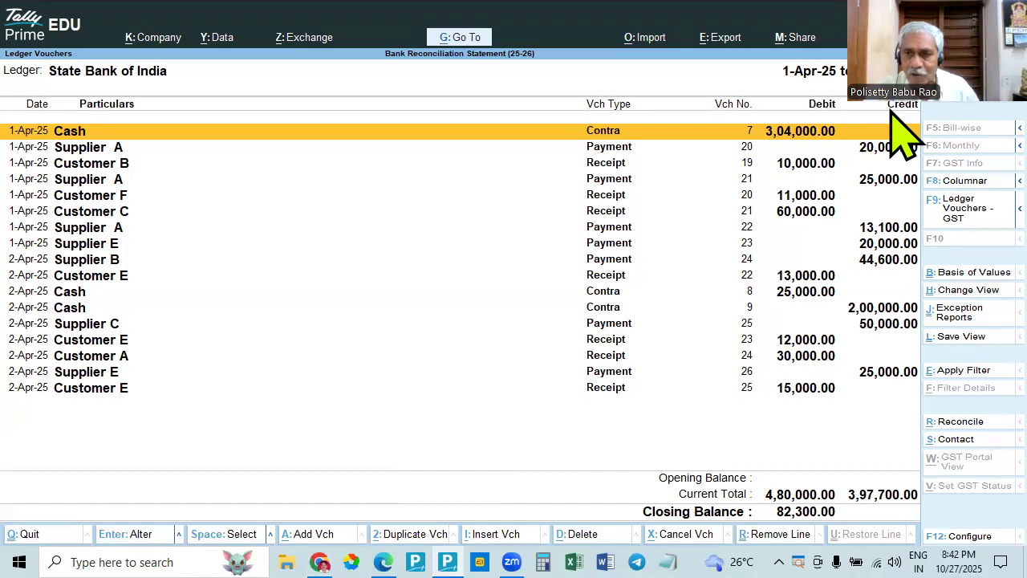
# - View the bank reconciliation summary of the State Bank of India ledger, and return to its vouchers
pyautogui.moveTo(792, 166); pyautogui.dragTo(101, 486)
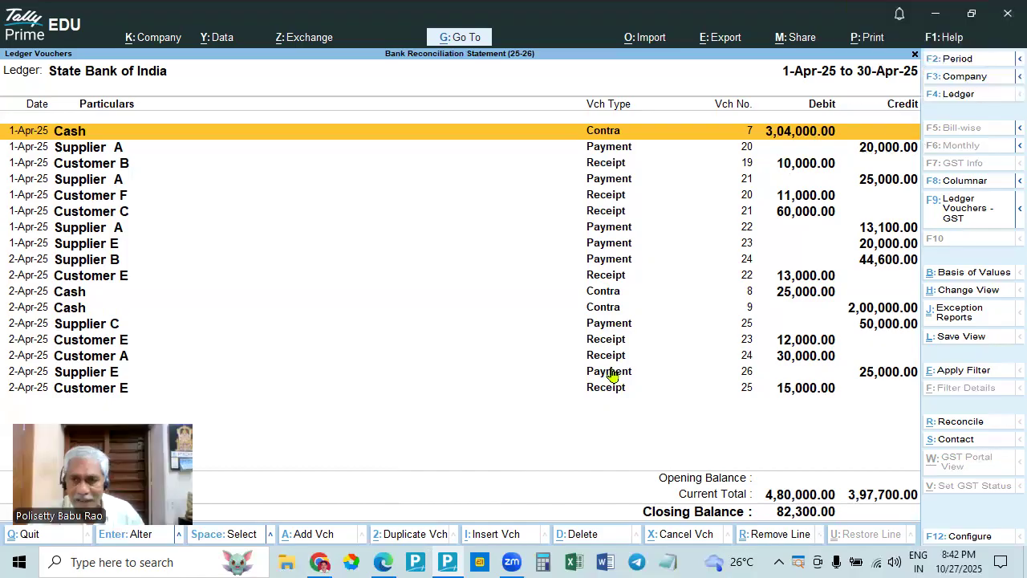
pyautogui.click(598, 453)
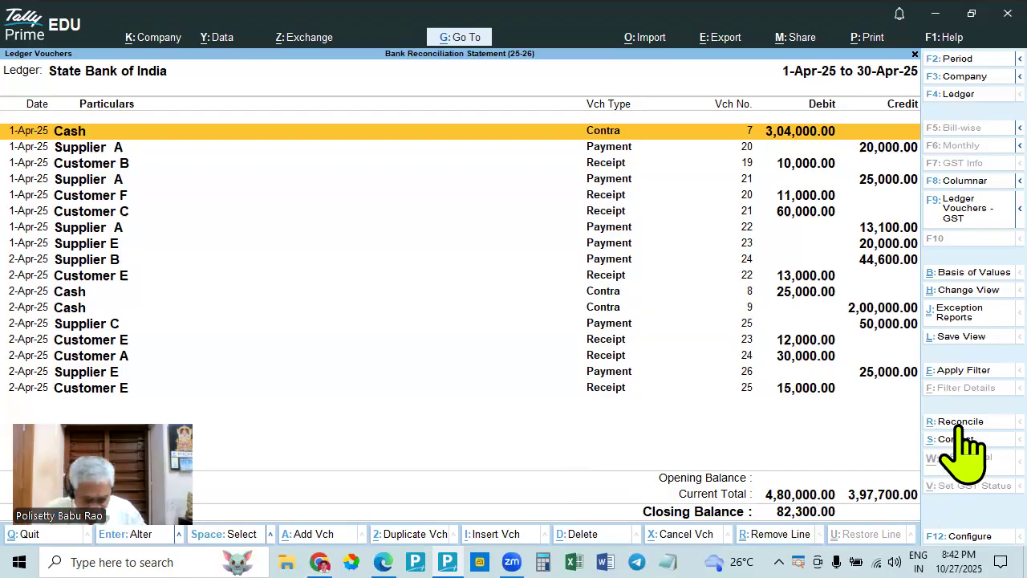
pyautogui.press('ctrl')
pyautogui.click(959, 424)
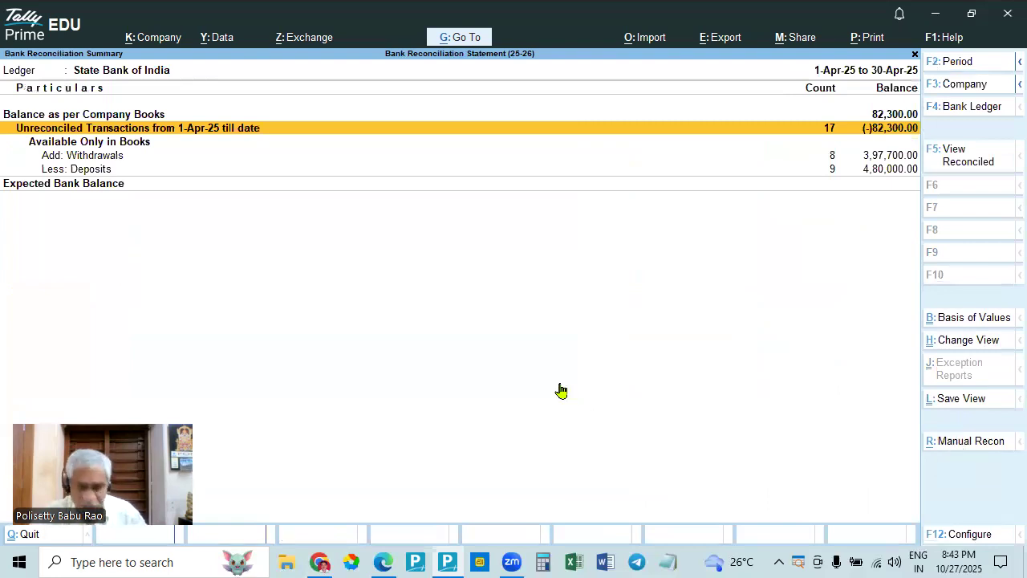
pyautogui.press('Escape')
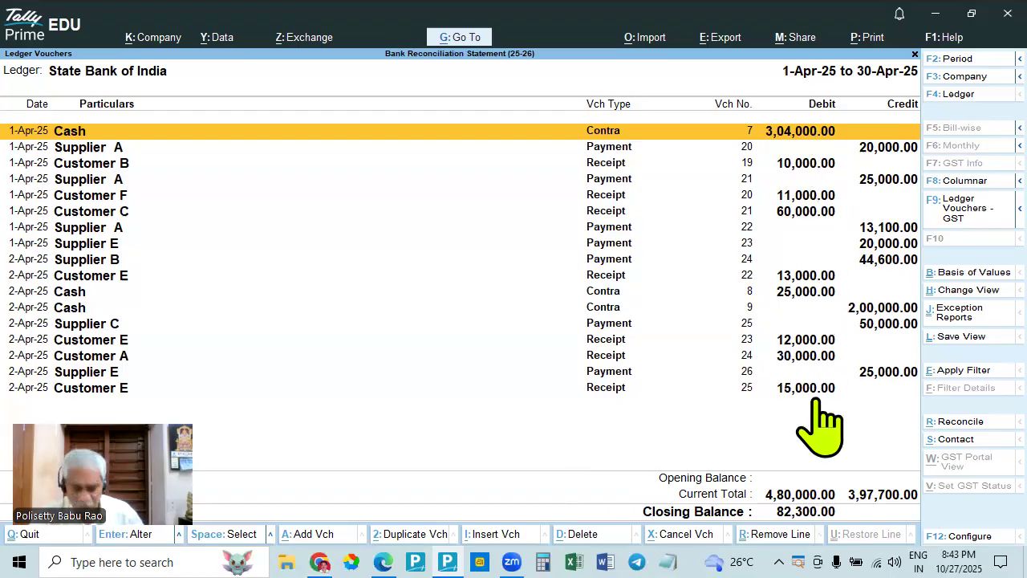
# - Compare the withdrawal and deposit counts in the reconciliation summary with the entries in the State Bank of India ledger
pyautogui.hotkey('alt', 'Tab')
pyautogui.hotkey('alt', 'Tab')
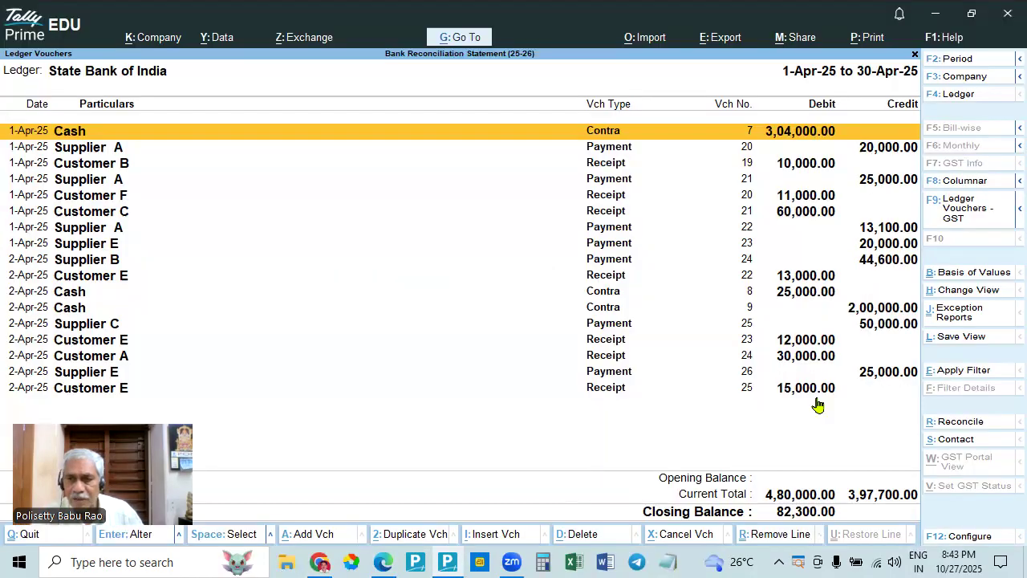
pyautogui.press('Escape')
pyautogui.press('Return')
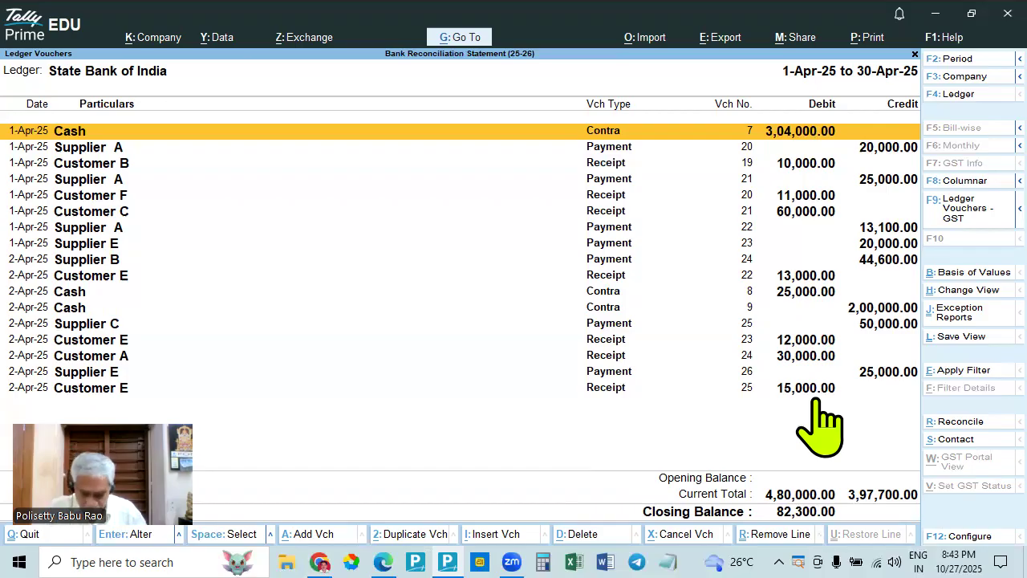
pyautogui.hotkey('ctrl', 'r')
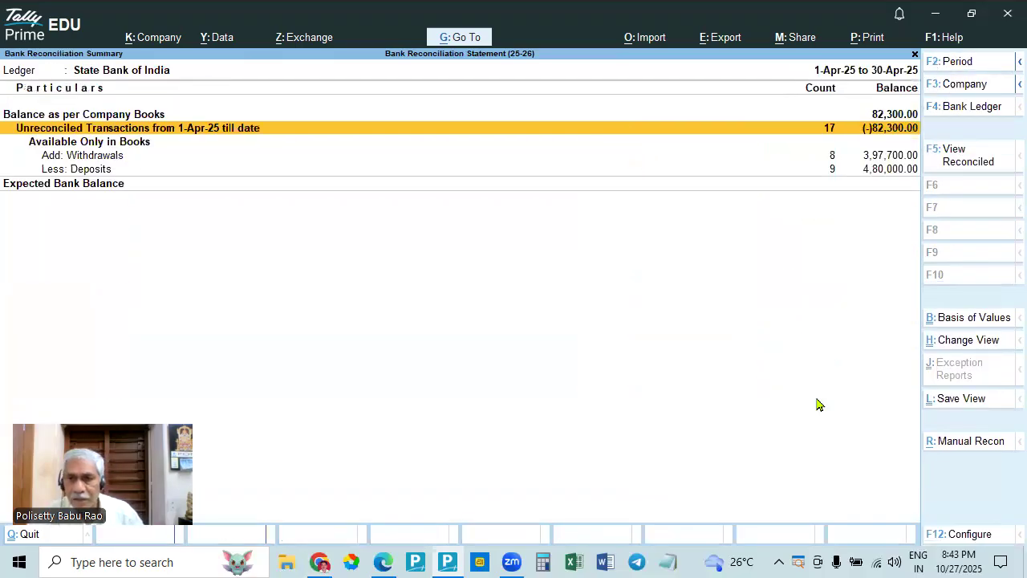
pyautogui.press('Escape')
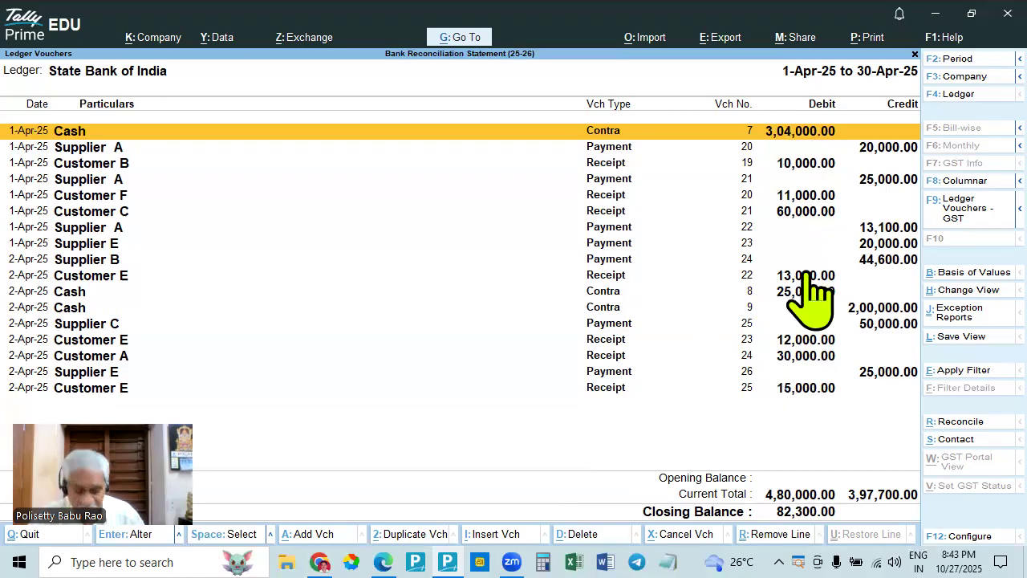
pyautogui.hotkey('ctrl', 'r')
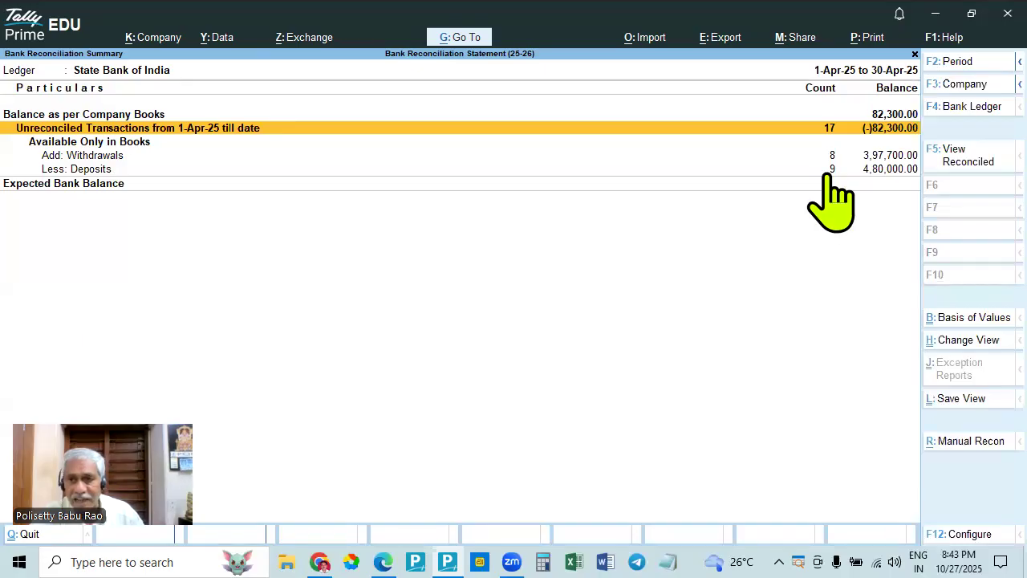
pyautogui.press('Escape')
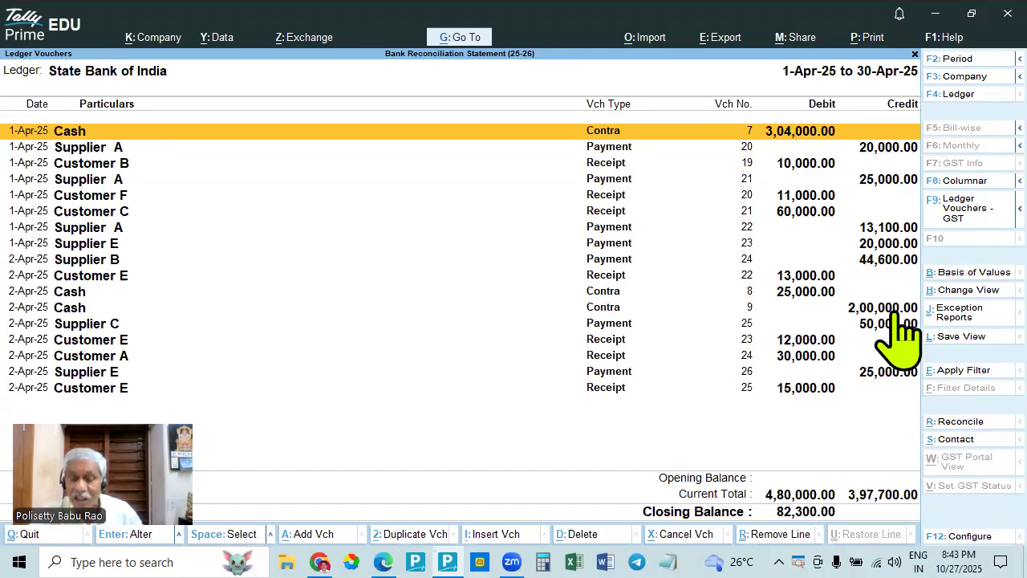
# - Check the summary's unreconciled deposits against the ledger's debit entries, and view the bank statement in Edge
pyautogui.hotkey('alt', 'Tab')
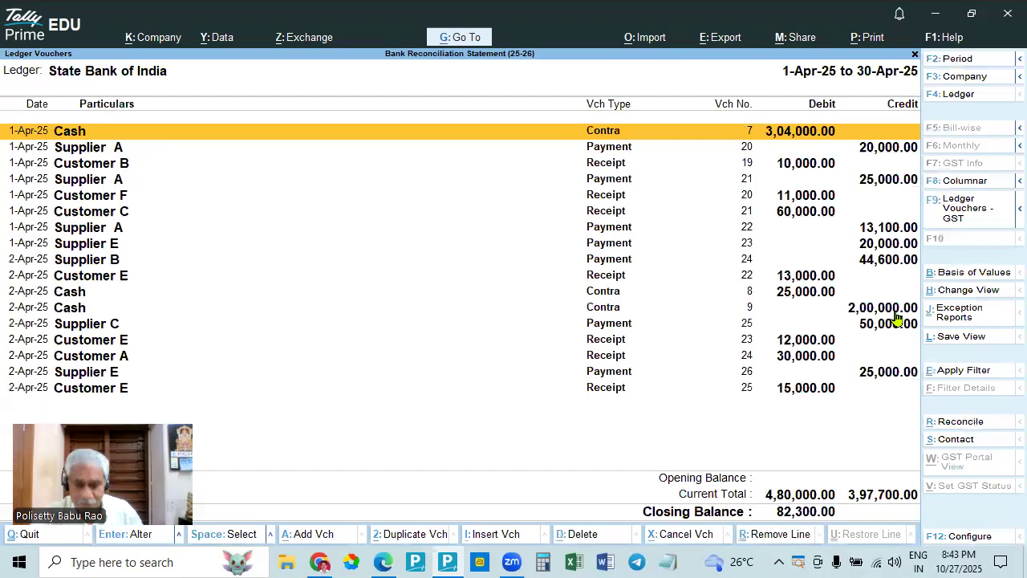
pyautogui.hotkey('alt', 'Tab')
pyautogui.press('Escape')
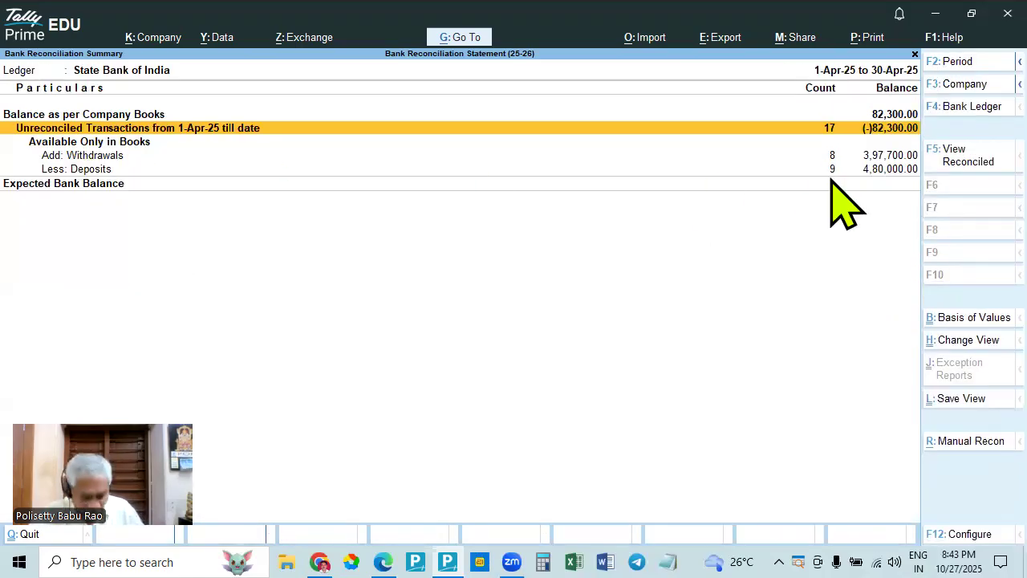
pyautogui.press('Return')
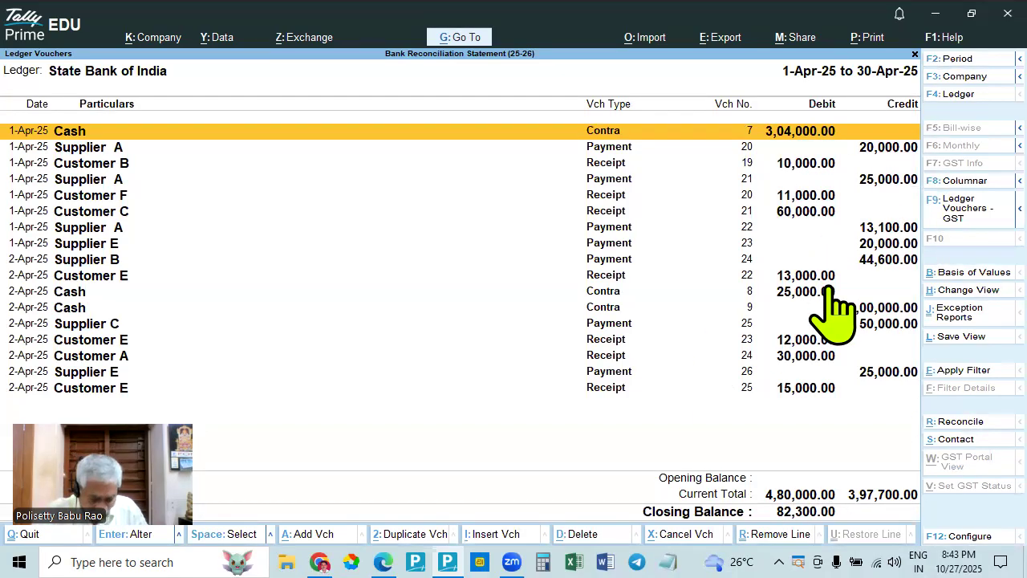
pyautogui.press('Escape')
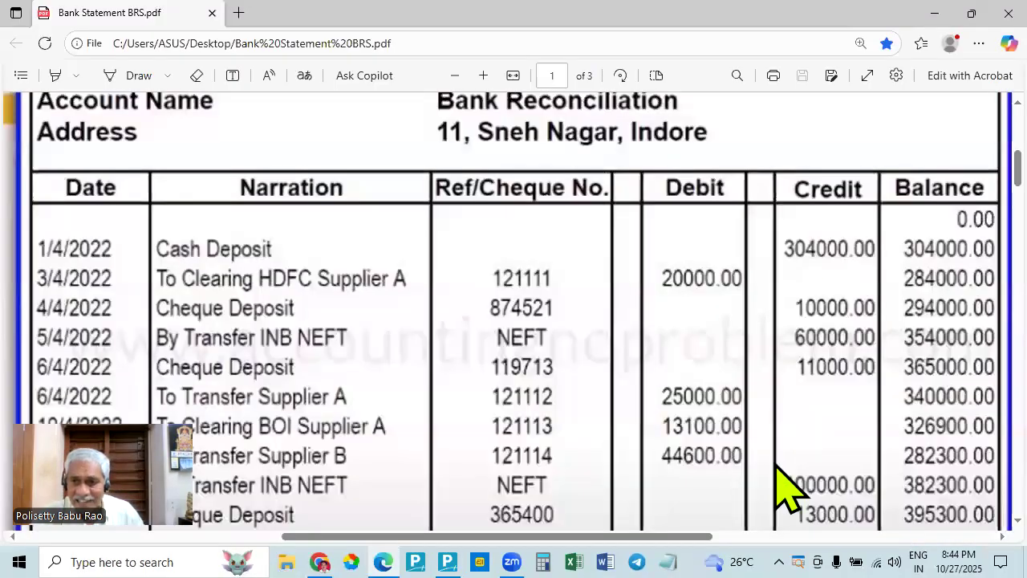
# - Check the TallyPrime ledger entries against the bank statement in Edge, and return to the bank reconciliation summary
pyautogui.hotkey('alt', 'Tab')
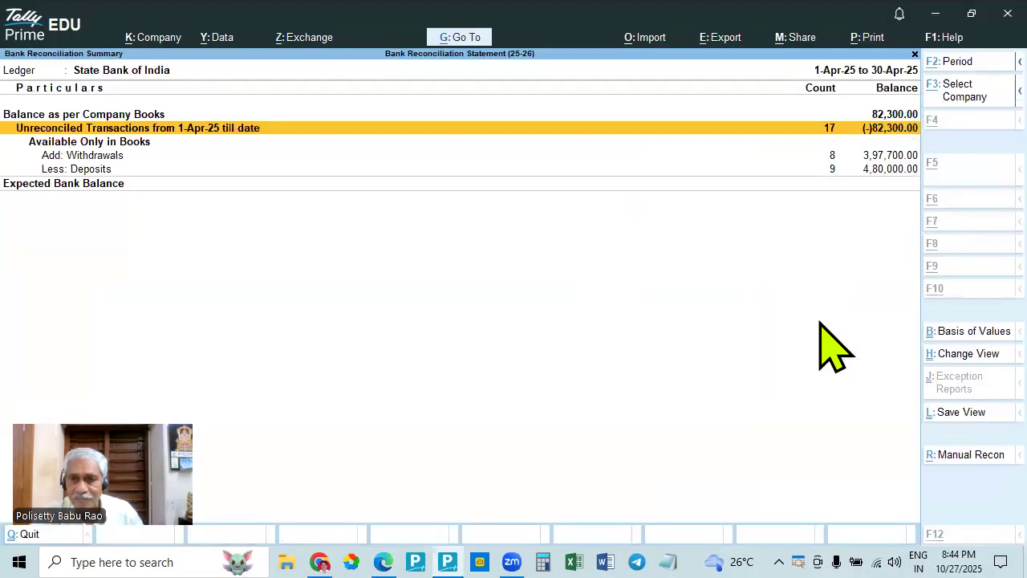
pyautogui.press('Return')
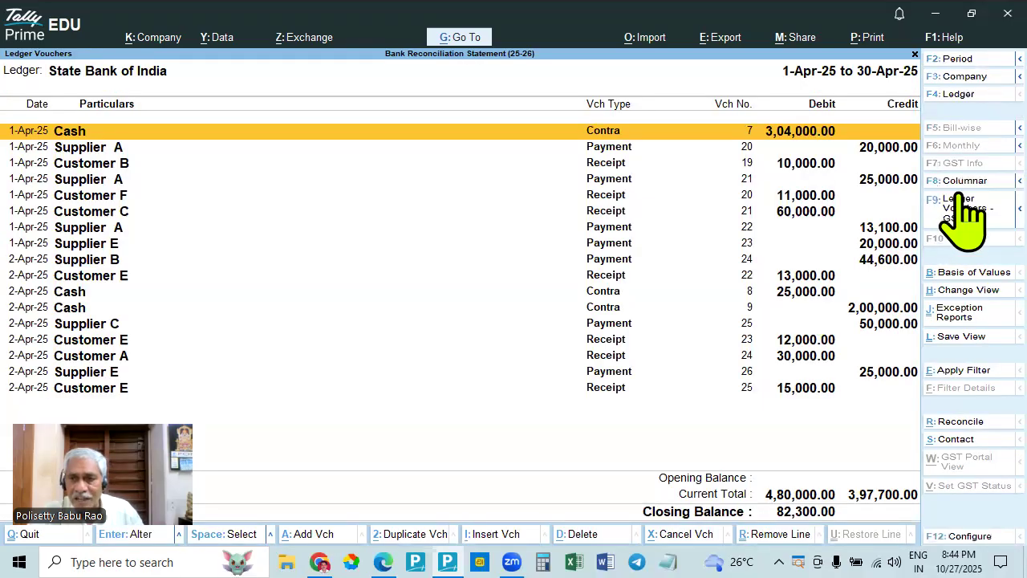
pyautogui.hotkey('alt', 'Tab')
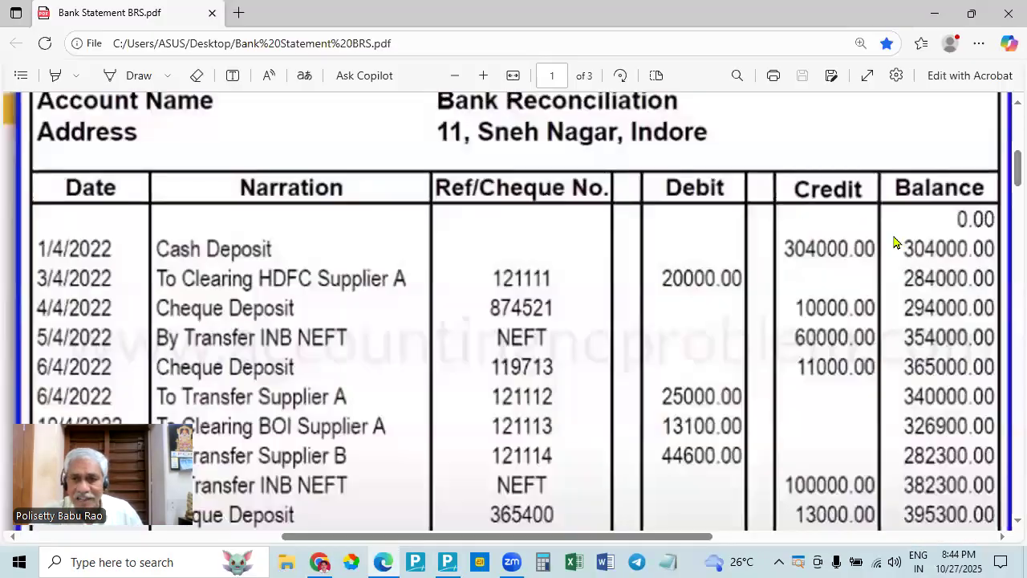
pyautogui.hotkey('alt', 'Tab')
pyautogui.hotkey('ctrl', 'F3')
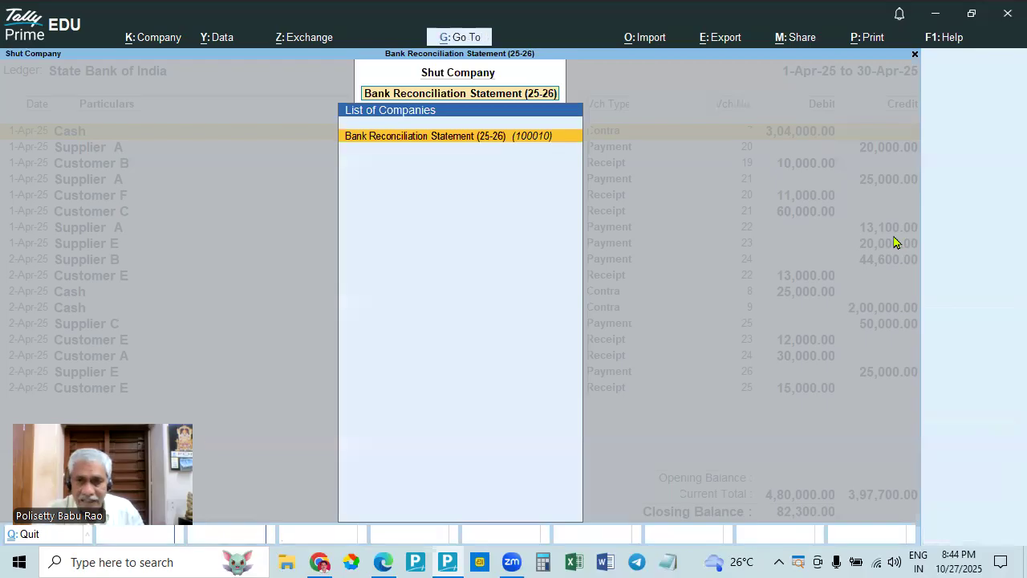
pyautogui.press('Escape')
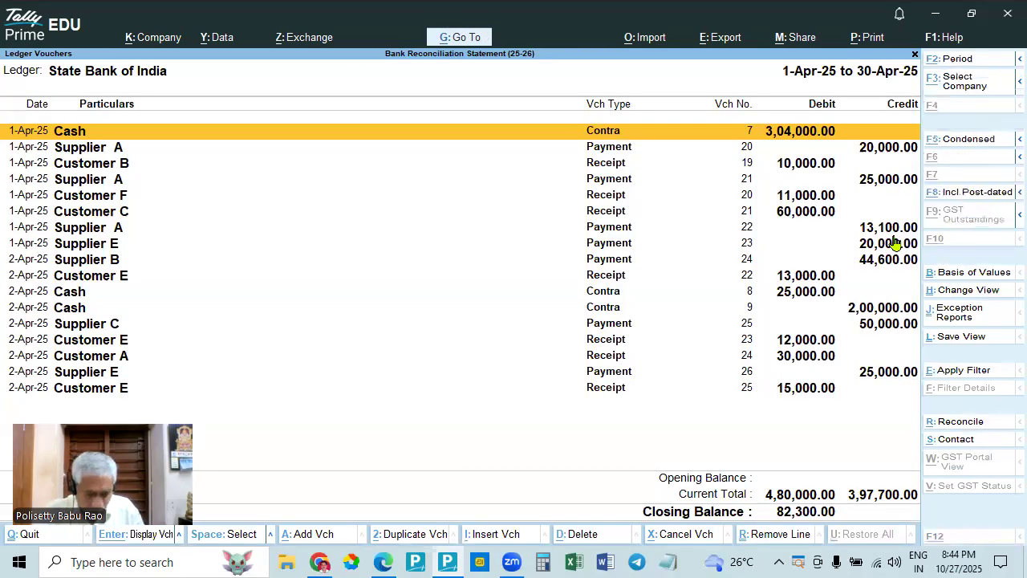
pyautogui.press('Escape')
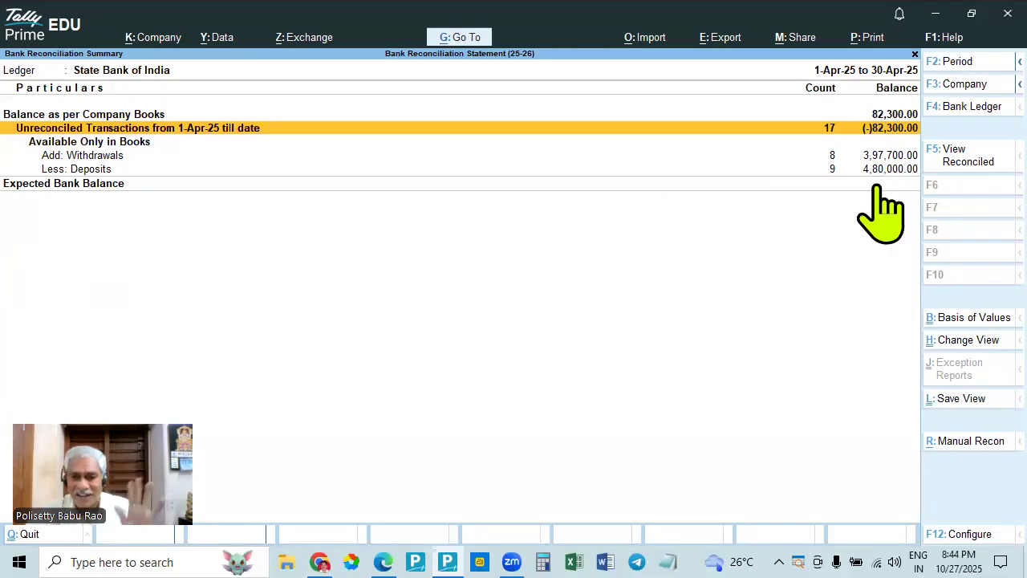
# - Verify the expected bank balance in Calculator as 82,300 + 397,700 − 480,000, and return to the reconciliation summary
pyautogui.click(542, 562)
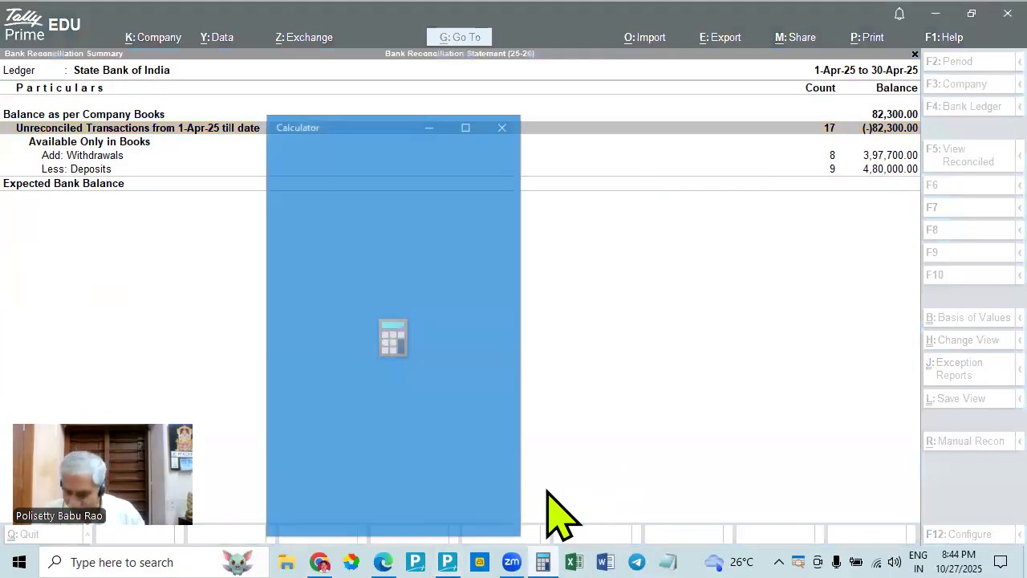
pyautogui.write('82300')
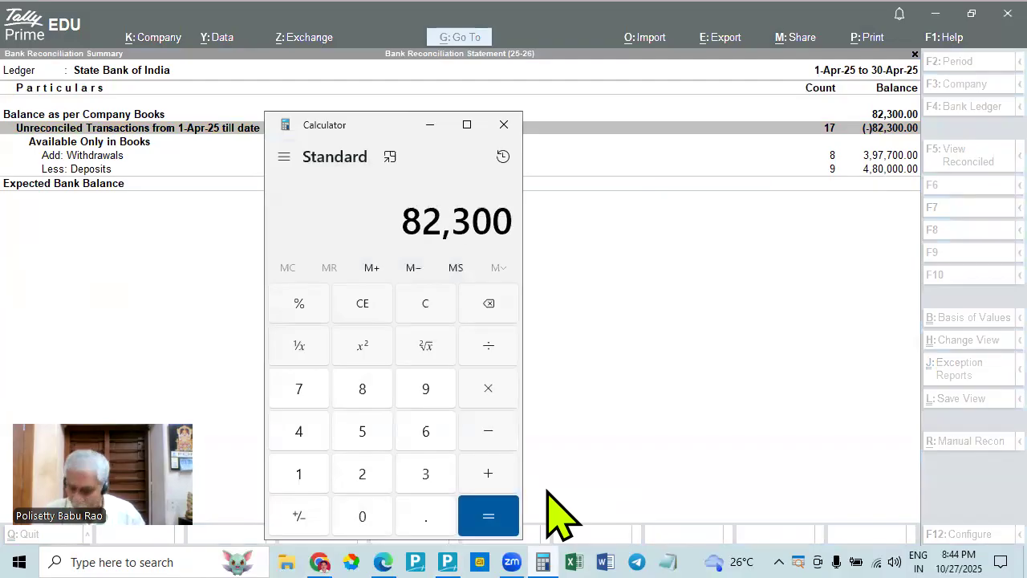
pyautogui.press('+')
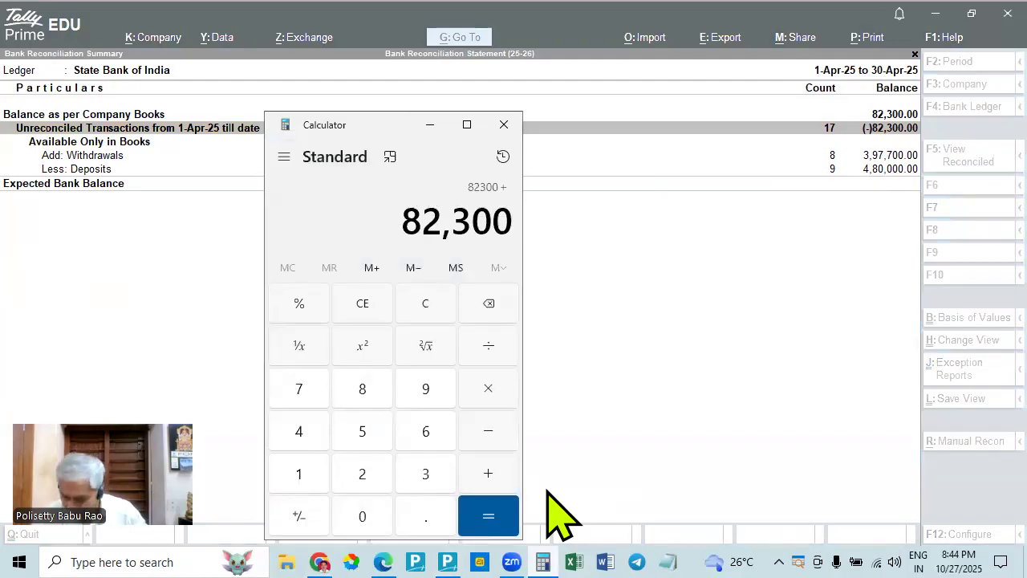
pyautogui.write('397700')
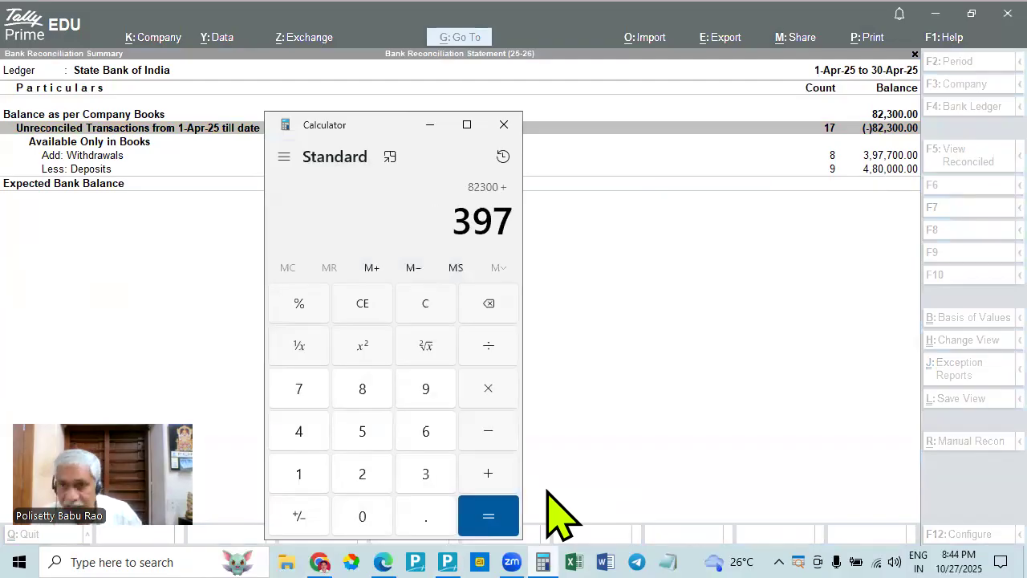
pyautogui.press('Return')
pyautogui.press('-')
pyautogui.write('480,000')
pyautogui.press('Return')
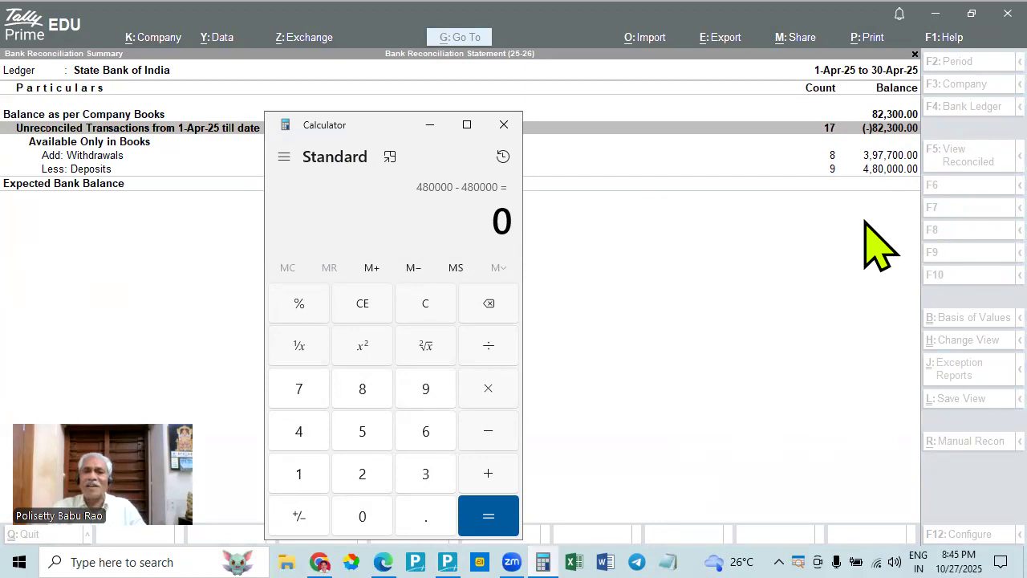
pyautogui.click(496, 125)
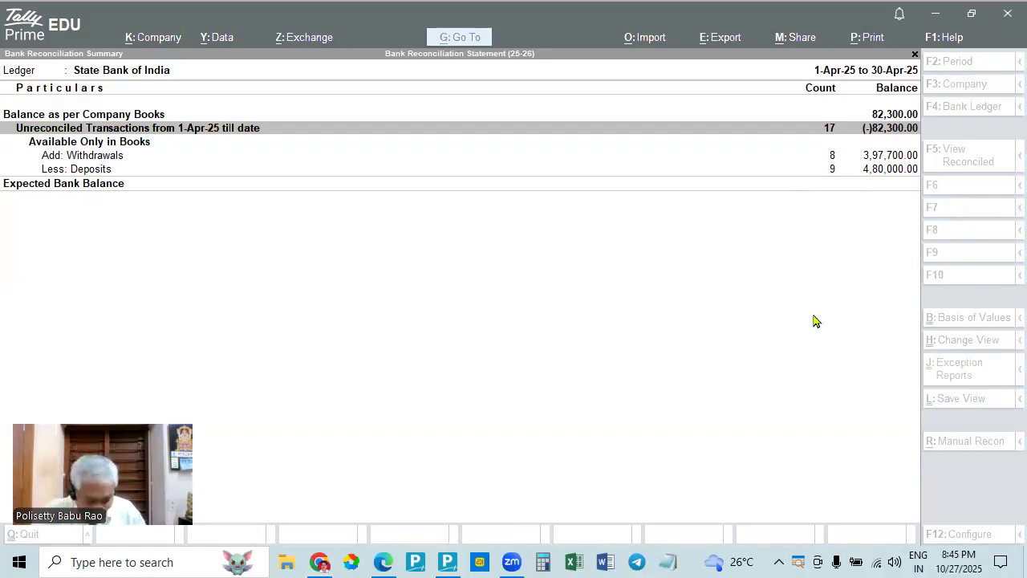
pyautogui.click(839, 365)
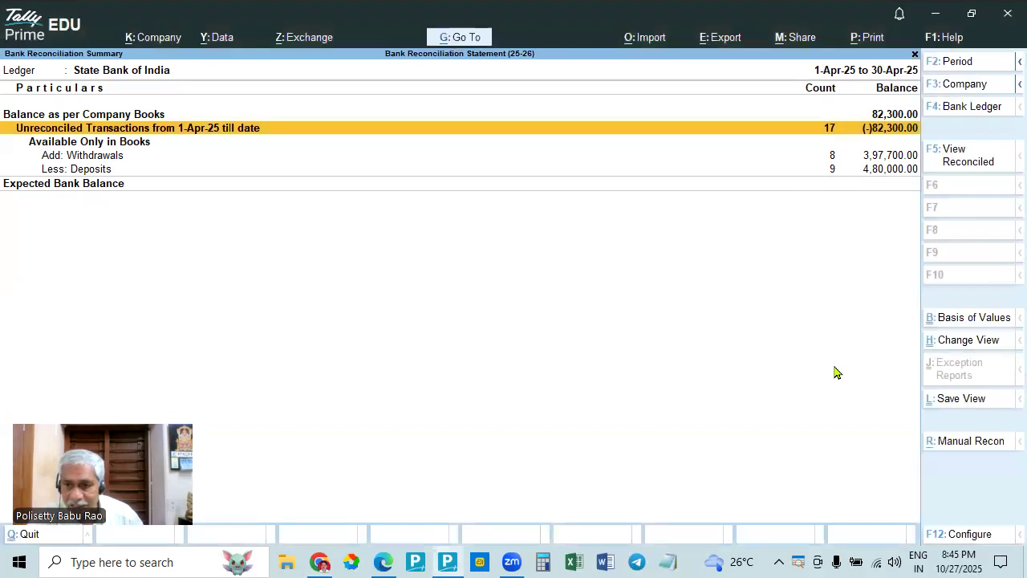
# - Review the manual reconciliation of the State Bank of India ledger, check its ledger vouchers, and return to the reconciliation summary
pyautogui.click(956, 443)
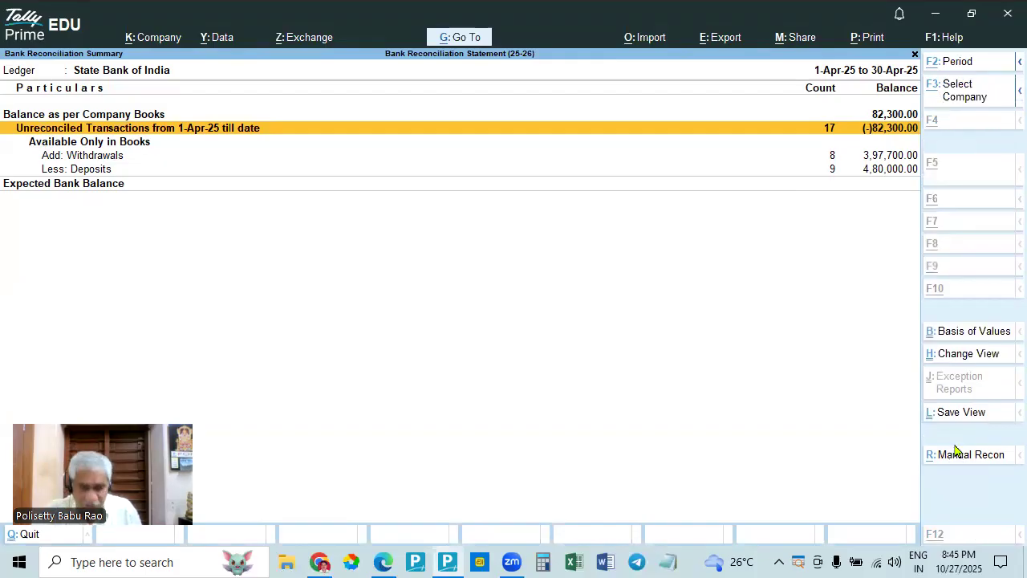
pyautogui.press('Escape')
pyautogui.press('y')
pyautogui.press('Escape')
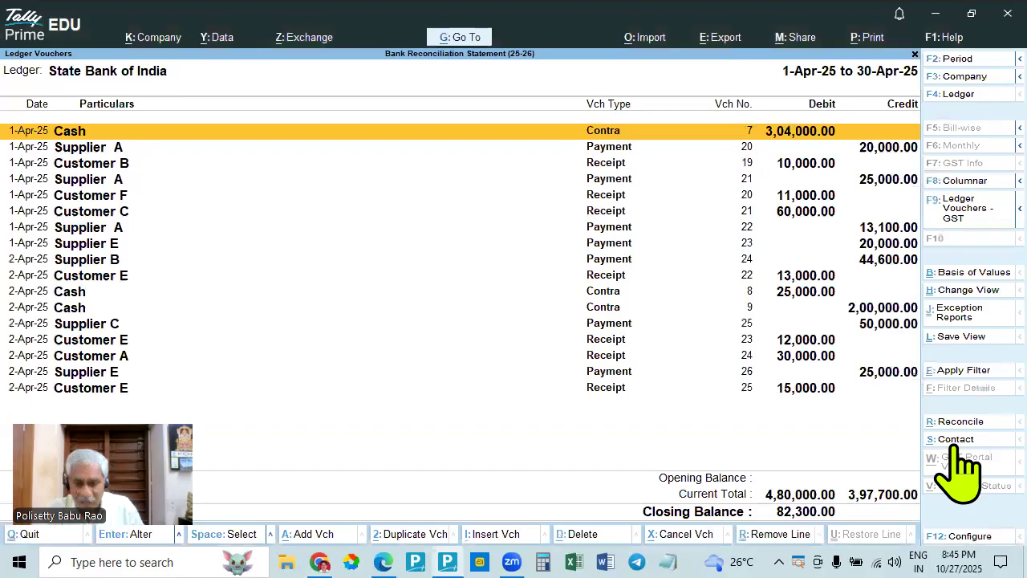
pyautogui.hotkey('alt', 'r')
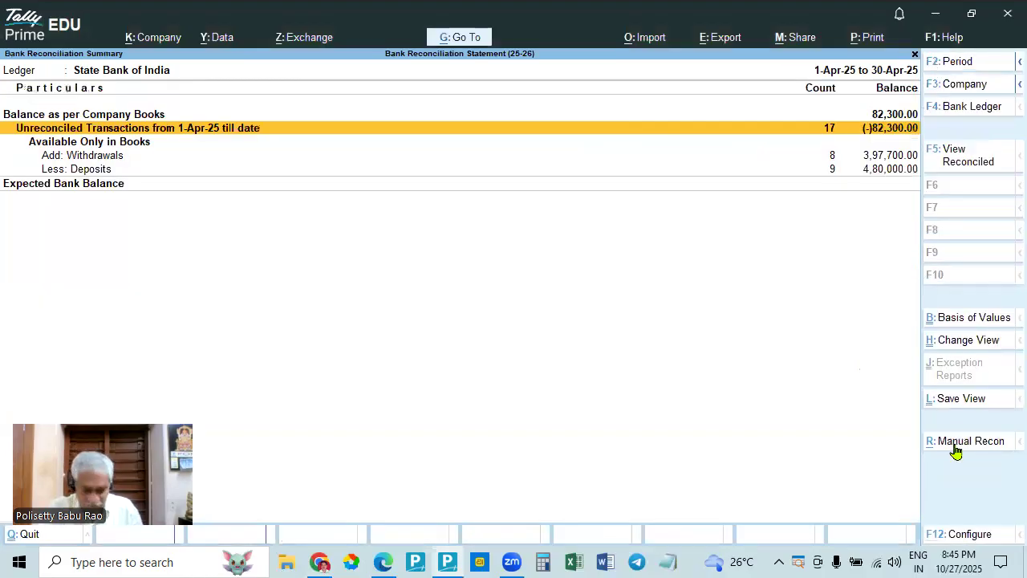
pyautogui.click(956, 446)
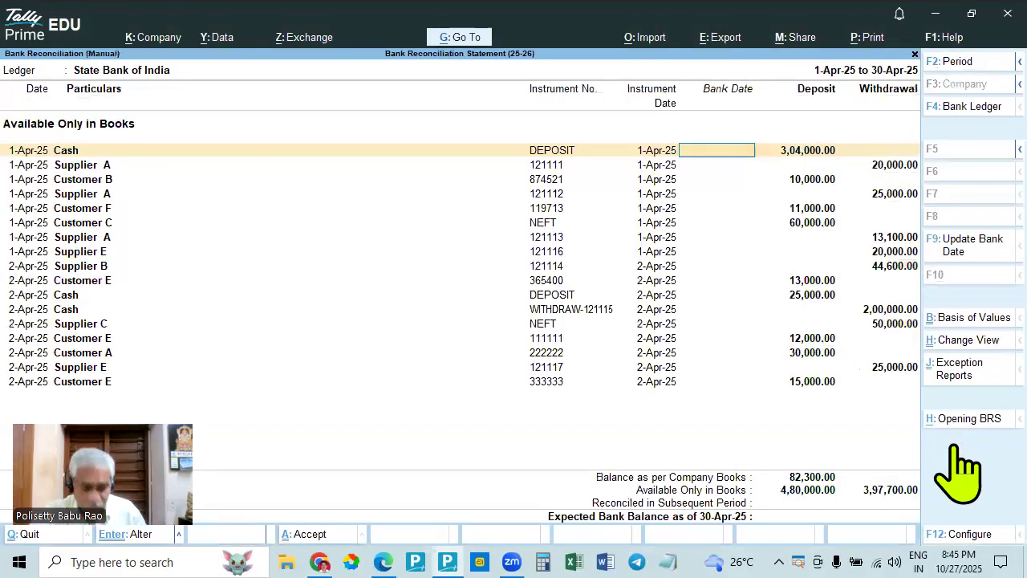
pyautogui.press('Escape')
pyautogui.press('y')
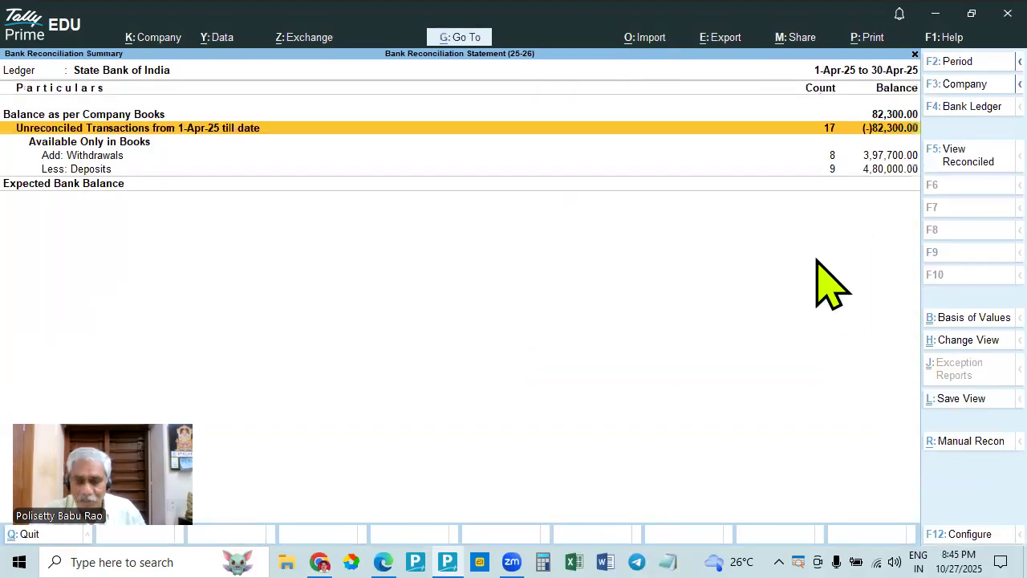
# - Compare the State Bank of India ledger vouchers with the entries listed in the manual reconciliation
pyautogui.press('Escape')
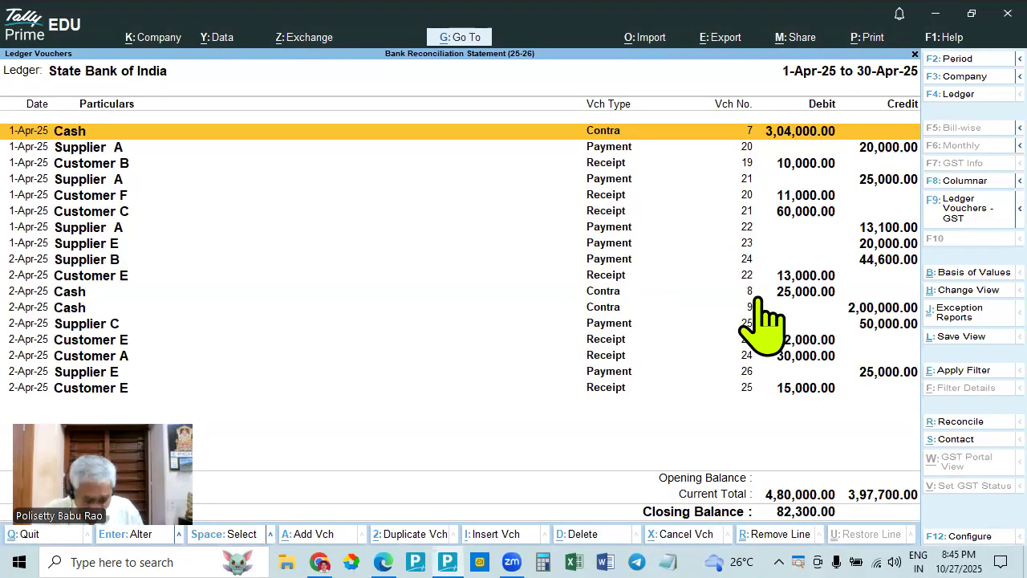
pyautogui.hotkey('alt', 'r')
pyautogui.hotkey('alt', 'r')
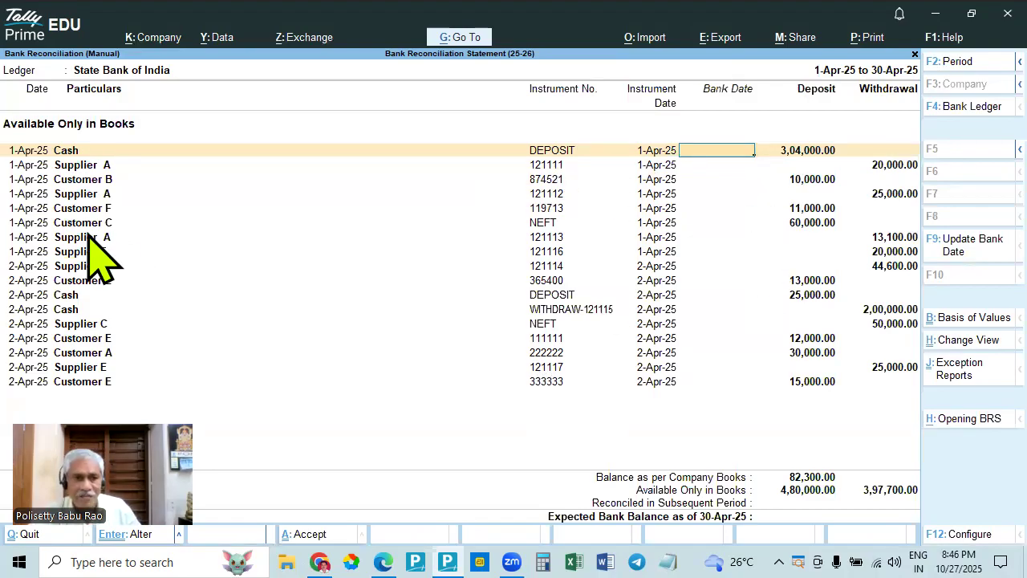
pyautogui.press('Escape')
pyautogui.press('y')
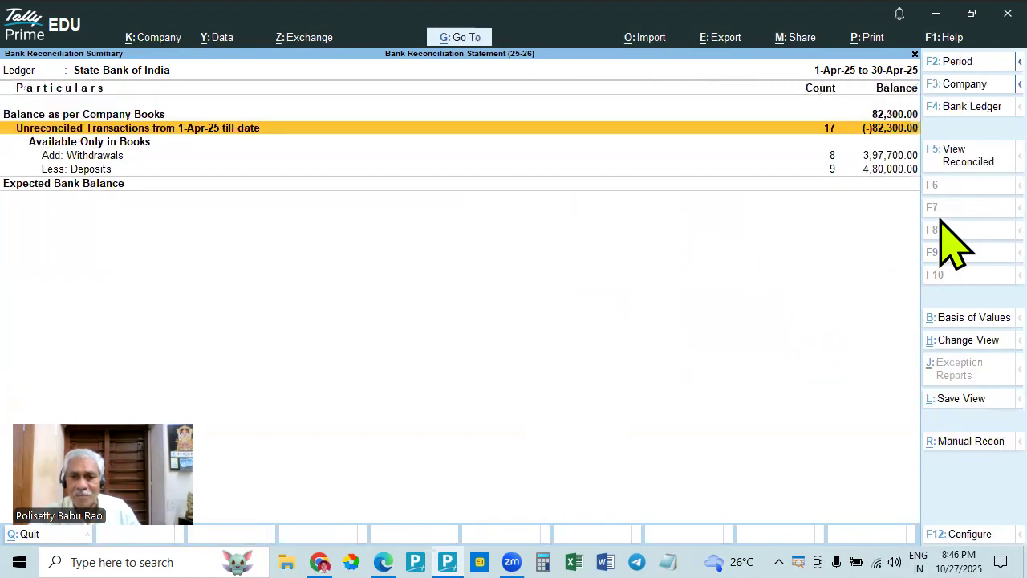
pyautogui.press('Return')
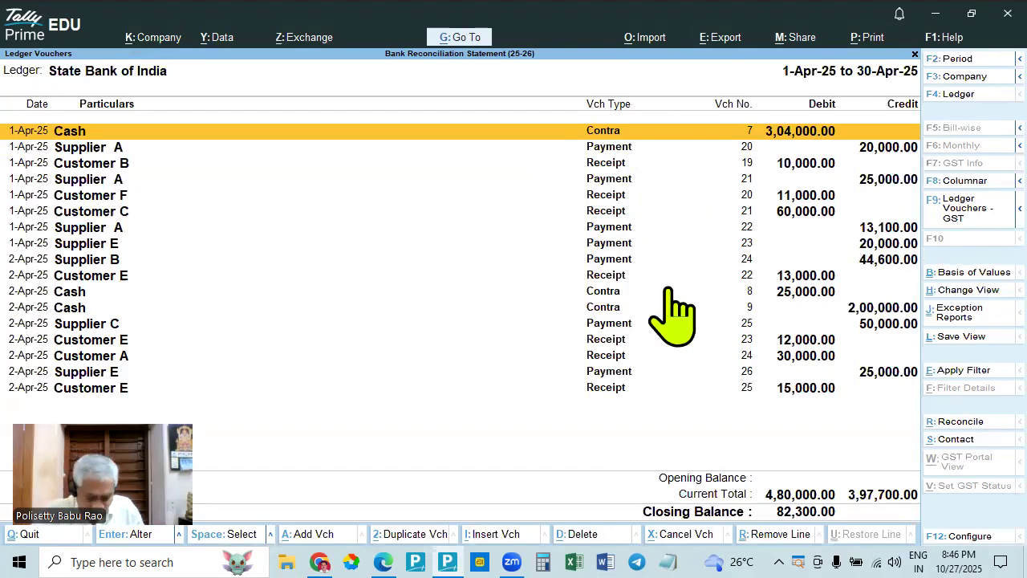
pyautogui.hotkey('alt', 'r')
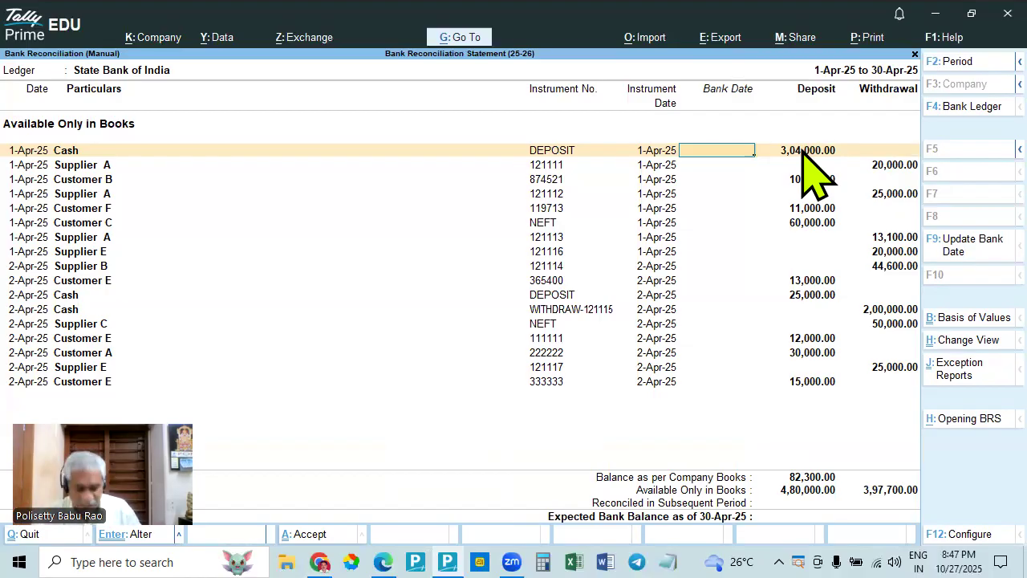
# - Compare the manual reconciliation entries with the bank statement in Edge, and view the ledger vouchers' totals in TallyPrime
pyautogui.hotkey('alt', 'Tab')
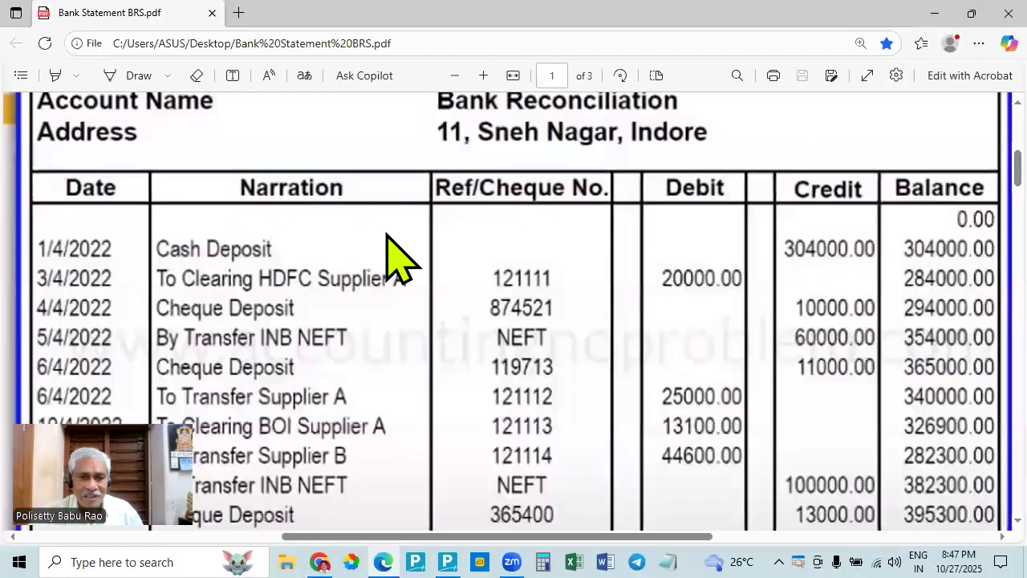
pyautogui.hotkey('alt', 'Tab')
pyautogui.hotkey('alt', 'Tab')
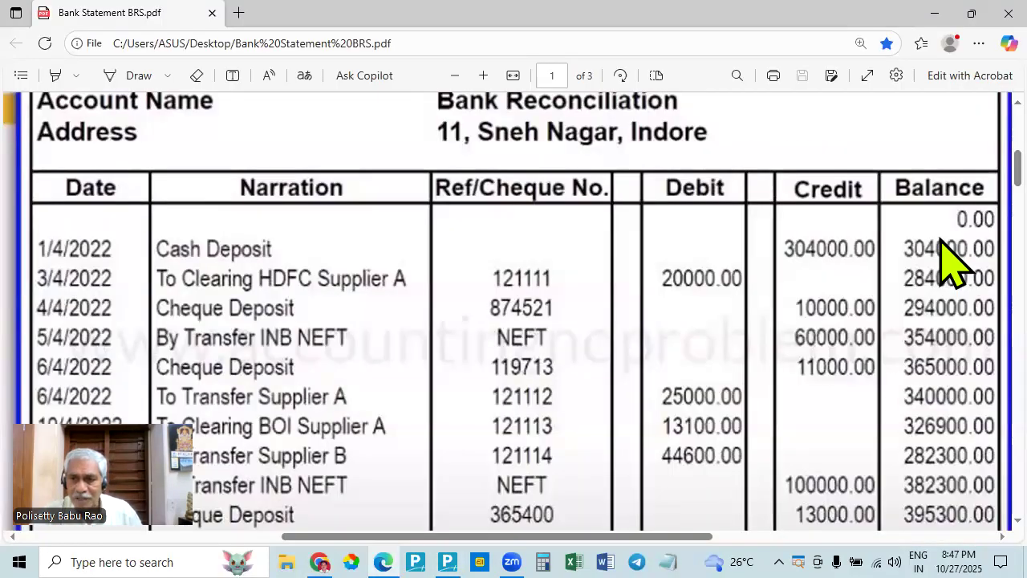
pyautogui.hotkey('alt', 'Tab')
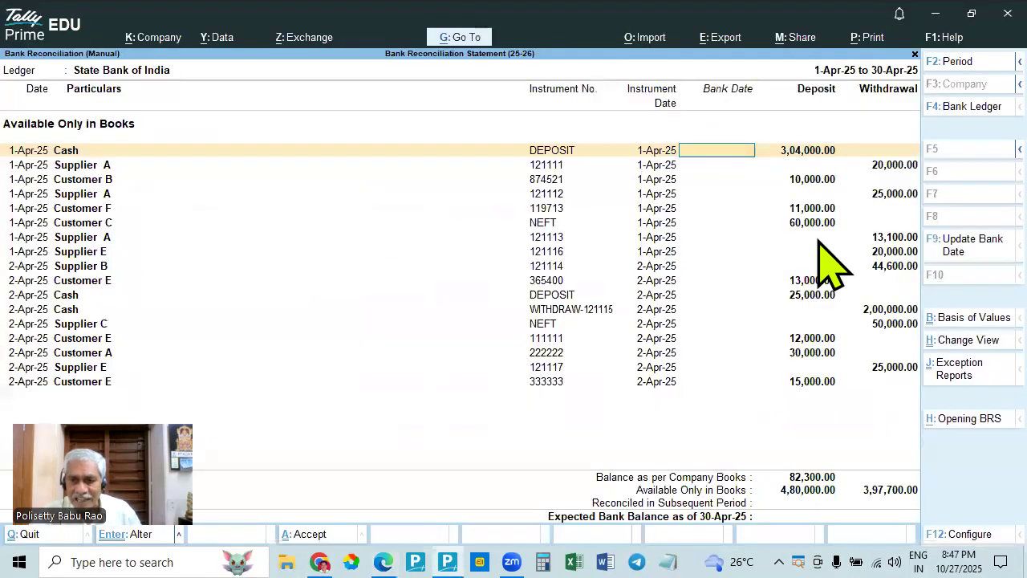
pyautogui.press('Down')
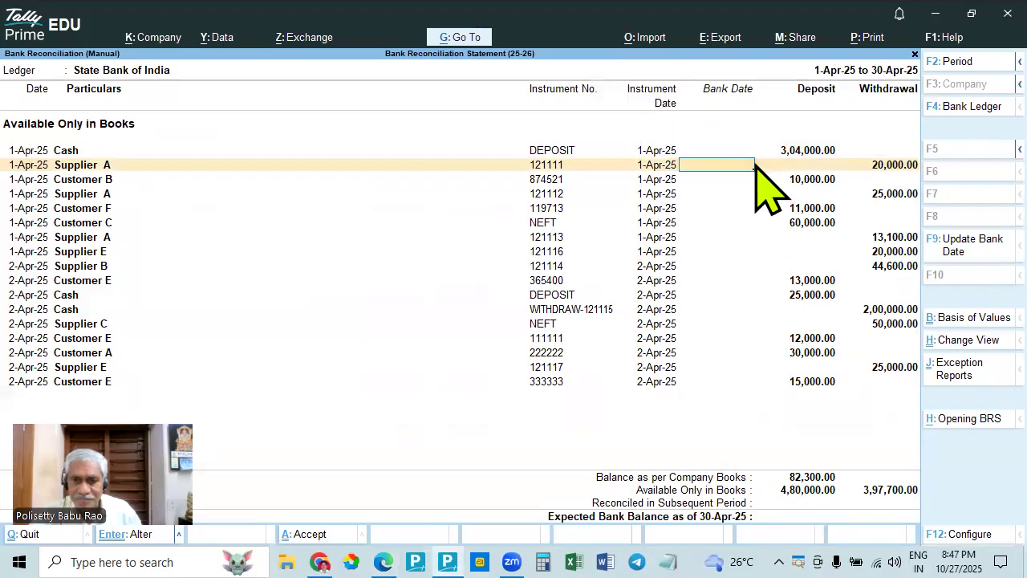
pyautogui.press('Escape')
pyautogui.press('Return')
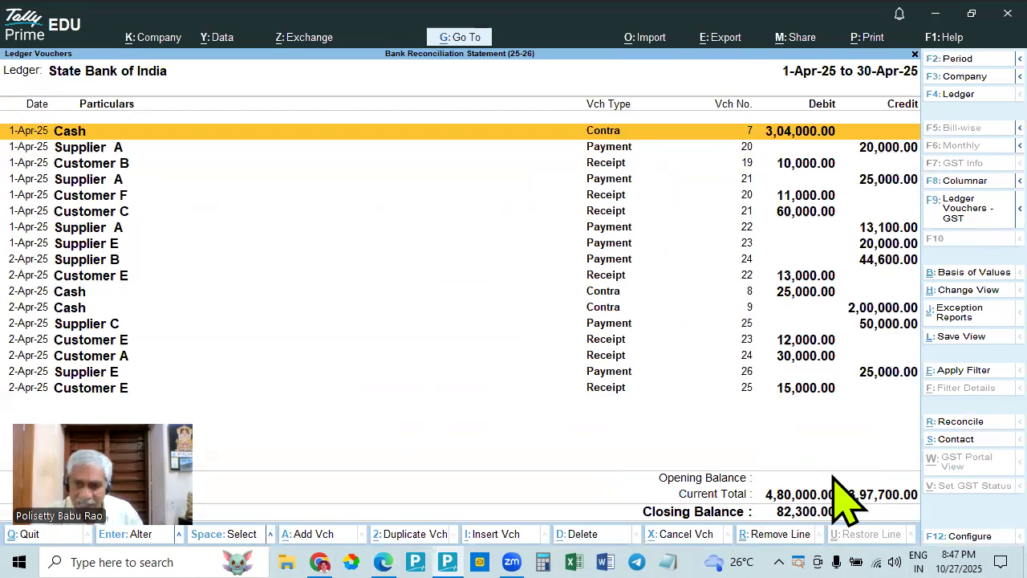
# - Open the manual reconciliation, check the bank statement in Edge, and set the 3,04,000.00 cash deposit's bank date to 1-Apr-25
pyautogui.press('Escape')
pyautogui.press('r')
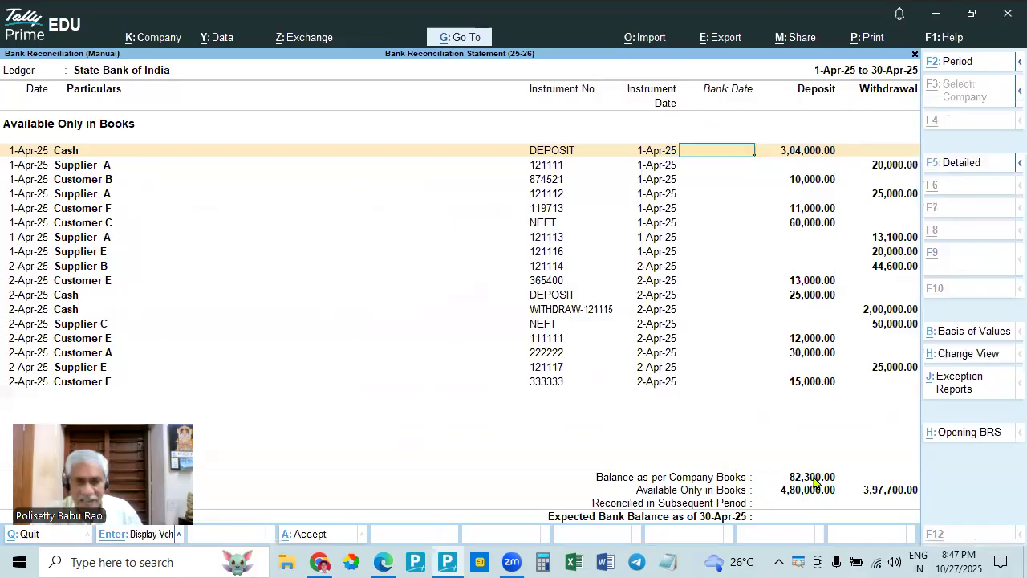
pyautogui.hotkey('alt', 'Tab')
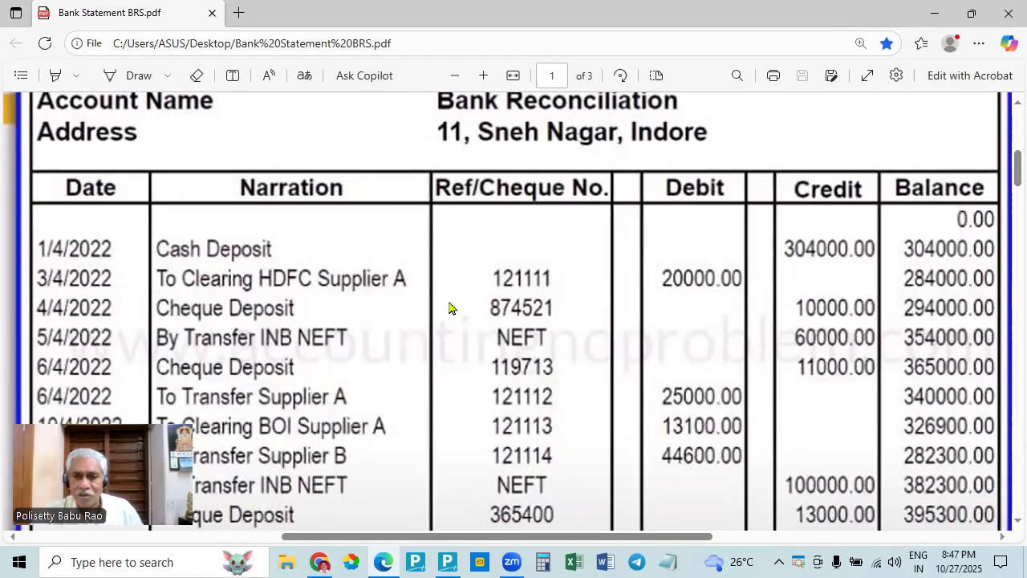
pyautogui.hotkey('alt', 'Tab')
pyautogui.hotkey('alt', 'Tab')
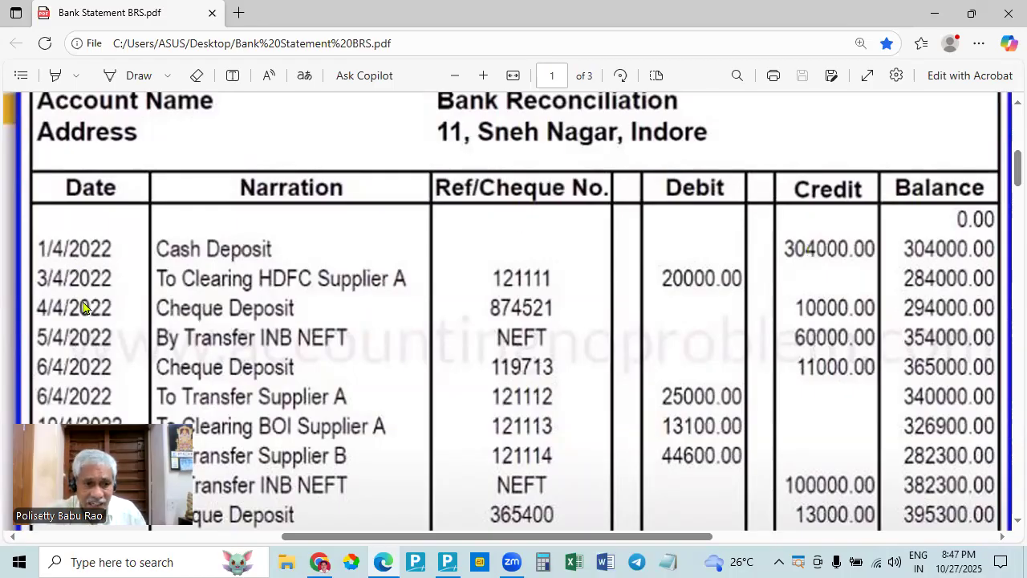
pyautogui.hotkey('alt', 'Tab')
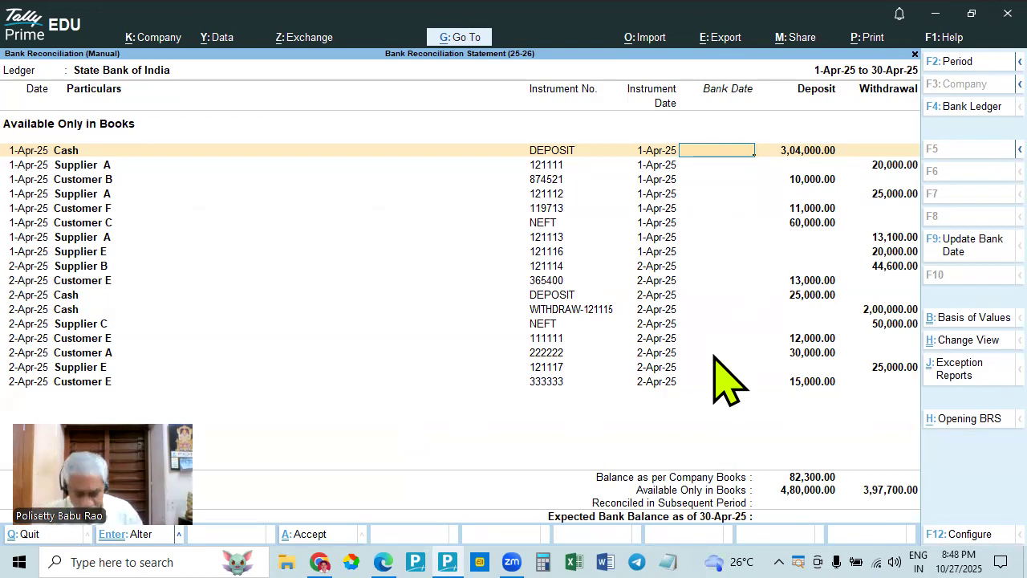
pyautogui.hotkey('alt', 'Tab')
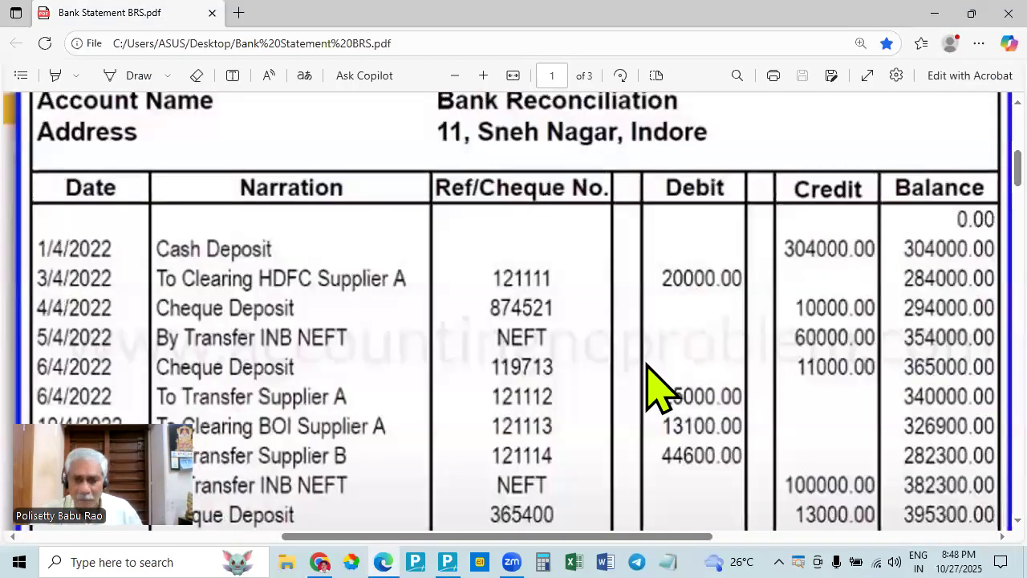
pyautogui.hotkey('alt', 'Tab')
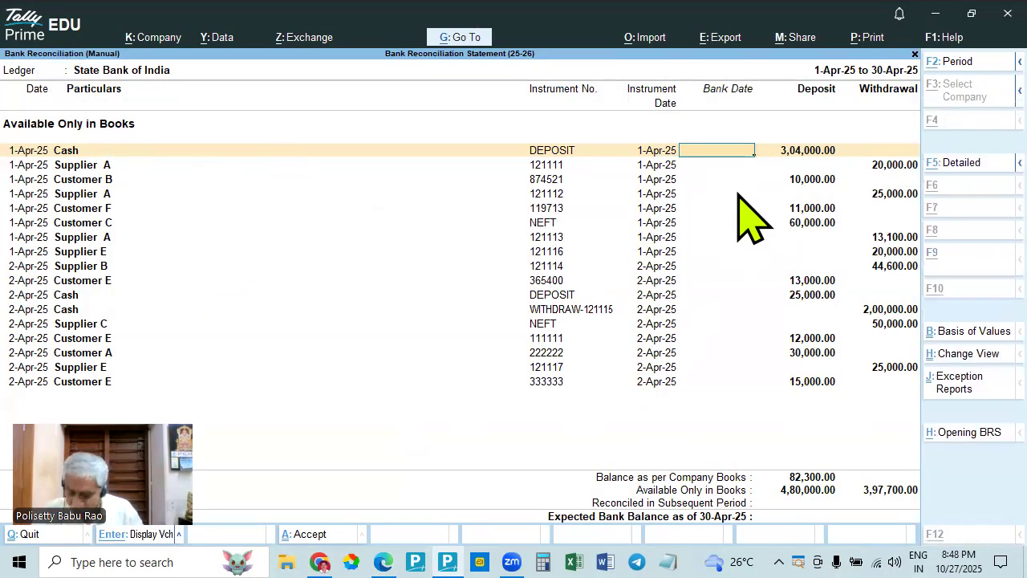
pyautogui.hotkey('alt', 'Tab')
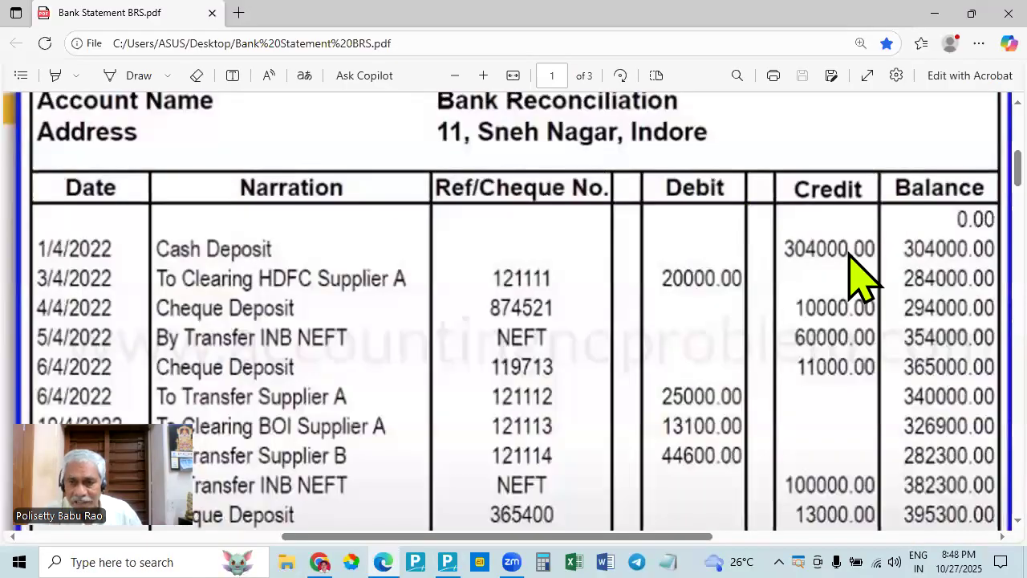
pyautogui.hotkey('alt', 'Tab')
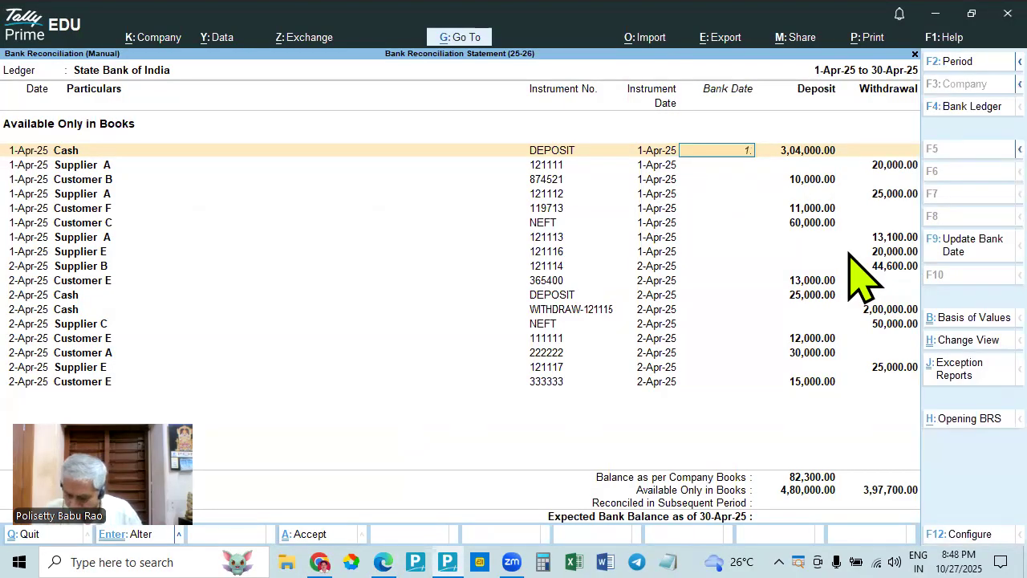
pyautogui.press('Return')
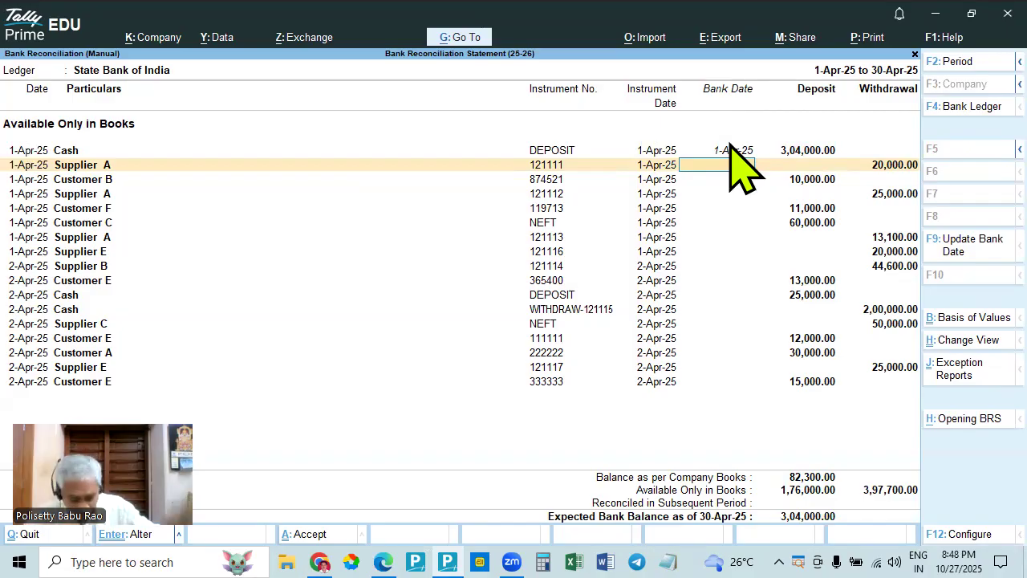
# - Match Supplier A's cheque 121111 for 20,000.00 with the bank statement in Edge, and set its bank date to 1-Apr-25 in TallyPrime
pyautogui.hotkey('alt', 'Tab')
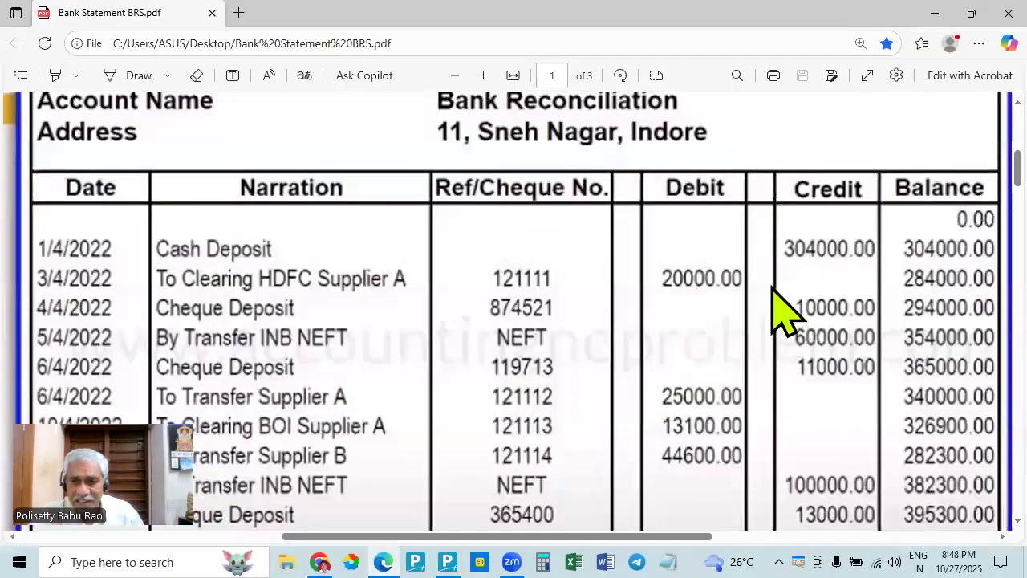
pyautogui.hotkey('alt', 'Tab')
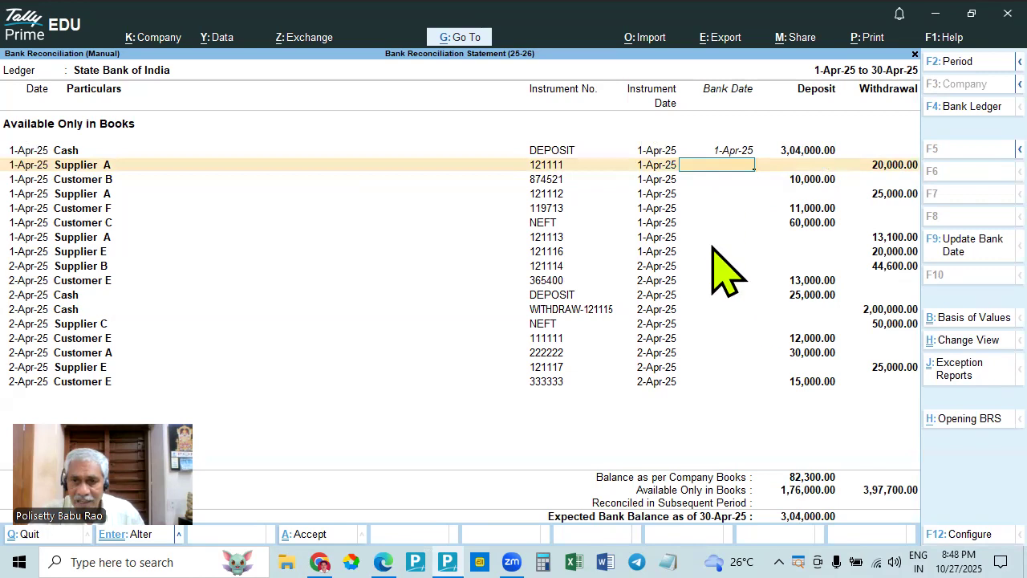
pyautogui.hotkey('alt', 'Tab')
pyautogui.hotkey('alt', 'Tab')
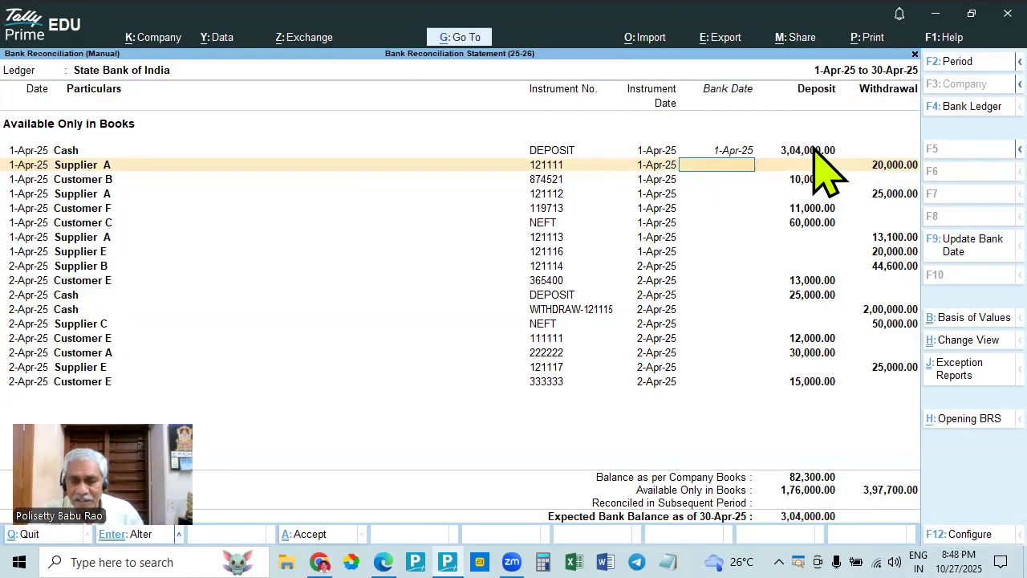
pyautogui.hotkey('alt', 'Tab')
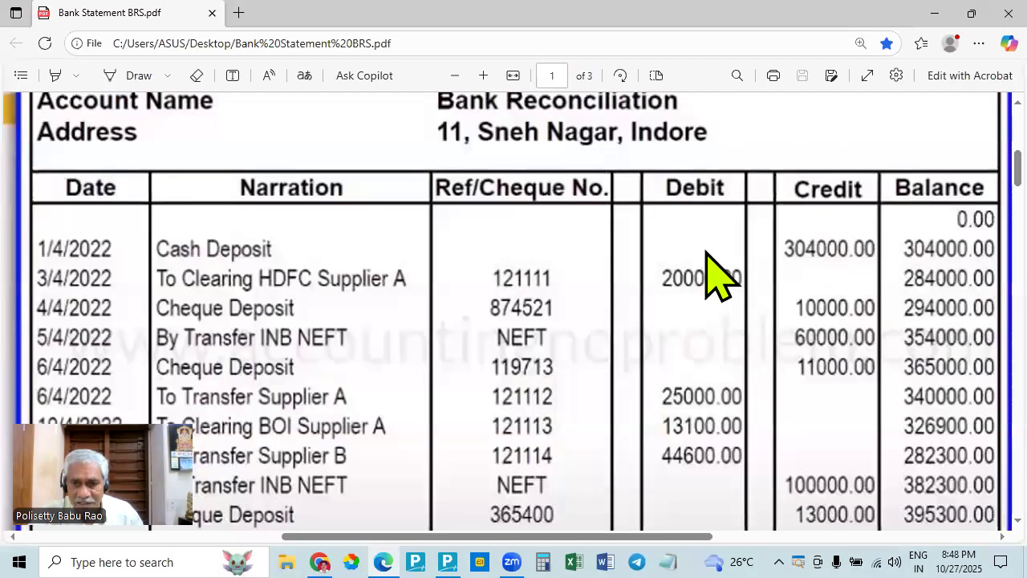
pyautogui.hotkey('alt', 'Tab')
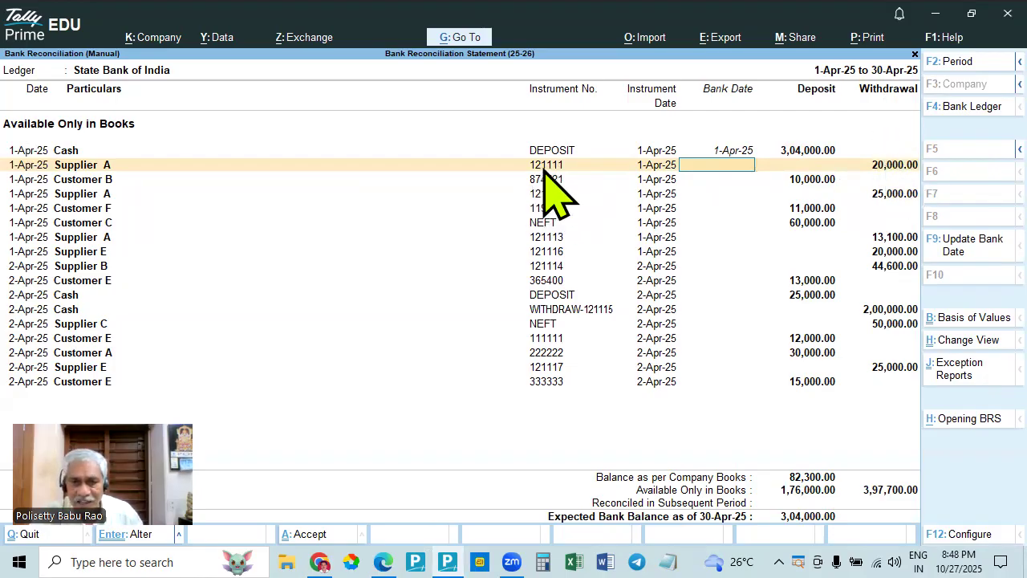
pyautogui.hotkey('alt', 'Tab')
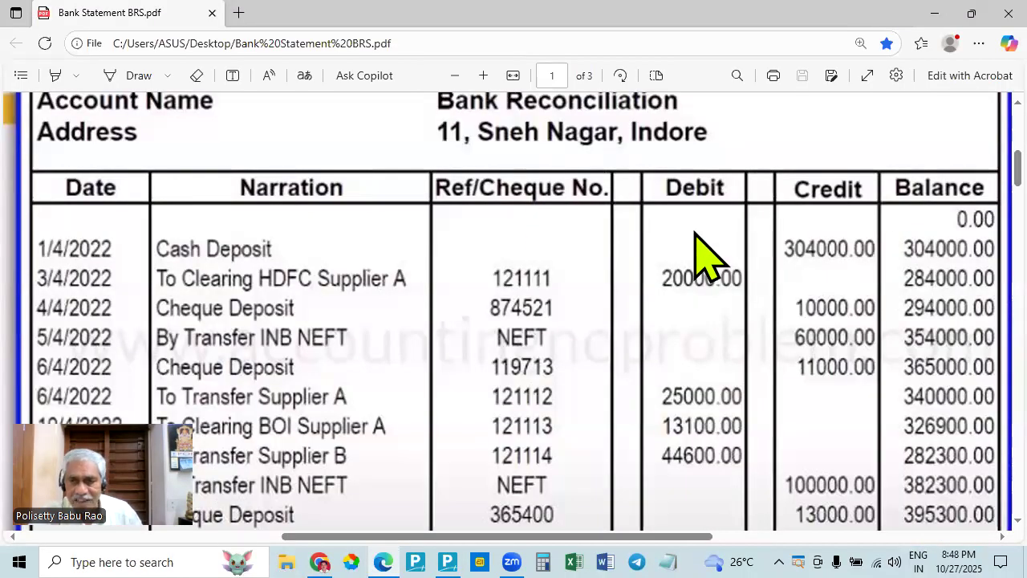
pyautogui.hotkey('alt', 'Tab')
pyautogui.hotkey('alt', 'Tab')
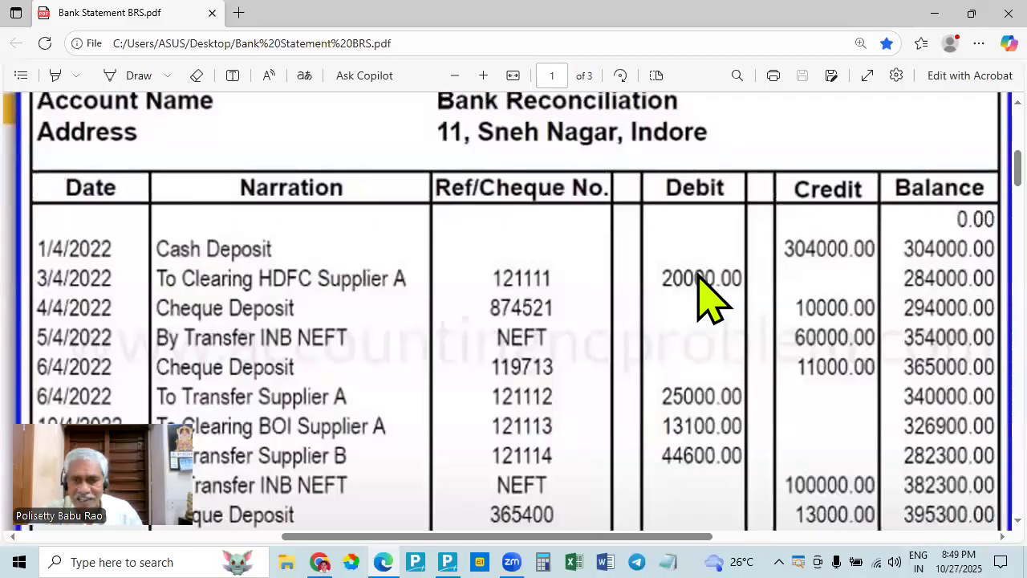
pyautogui.hotkey('alt', 'Tab')
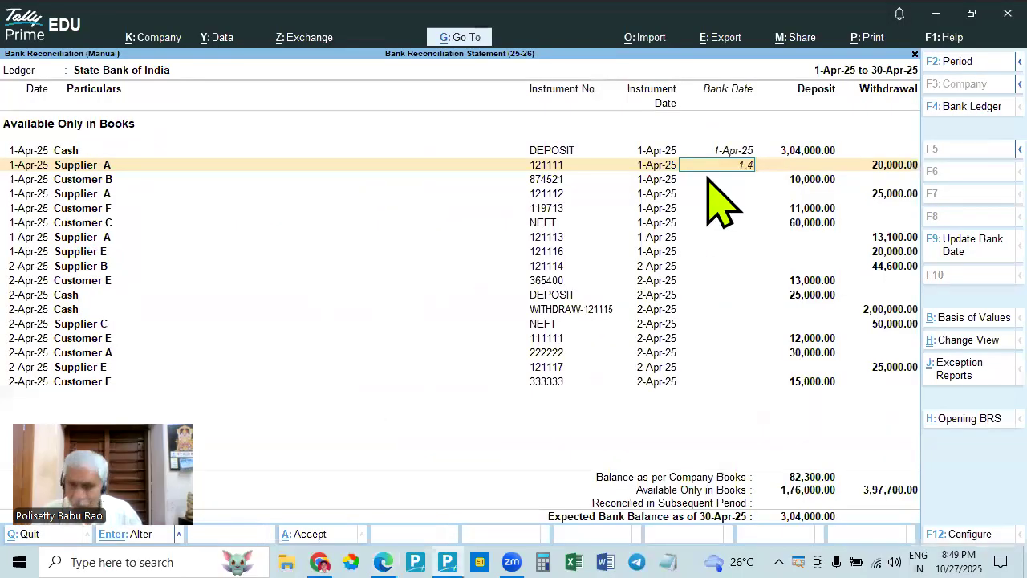
pyautogui.write('1.4')
pyautogui.press('Return')
# - Match Customer B's cheque 874521 for 10,000.00 with the bank statement in Edge, and set its bank date to 1-Apr-25 in TallyPrime
pyautogui.hotkey('alt', 'Tab')
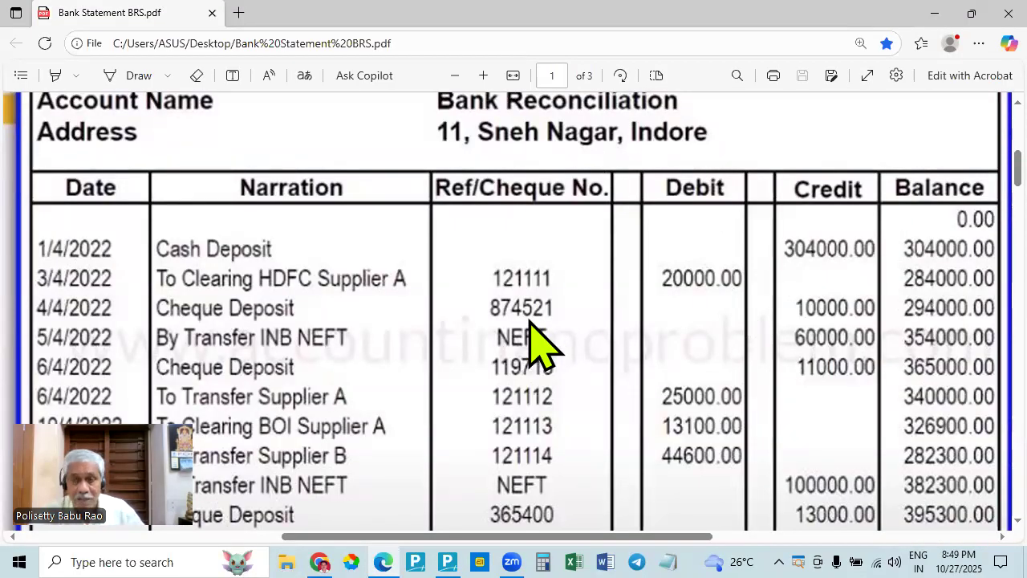
pyautogui.hotkey('alt', 'Tab')
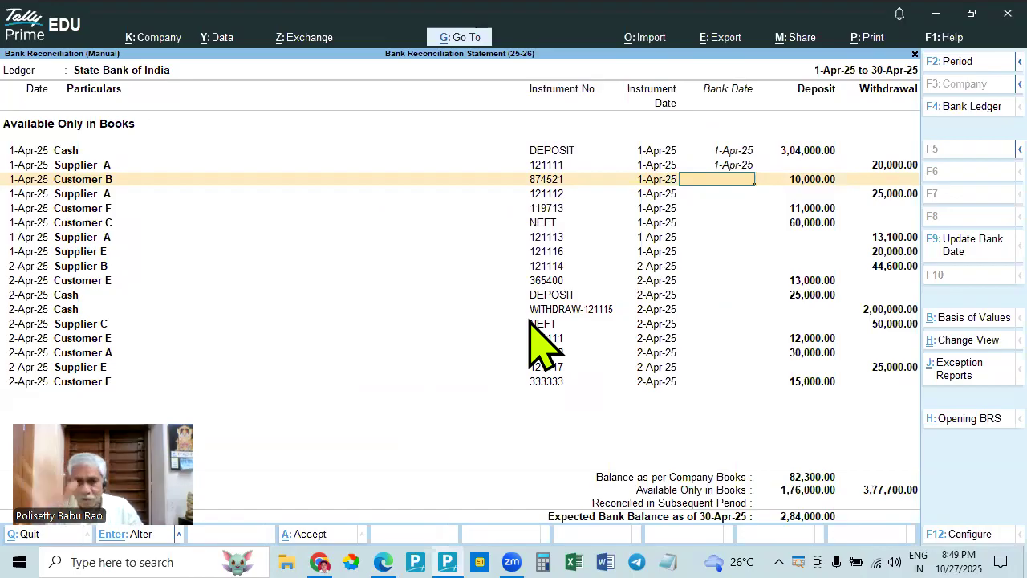
pyautogui.hotkey('alt', 'Tab')
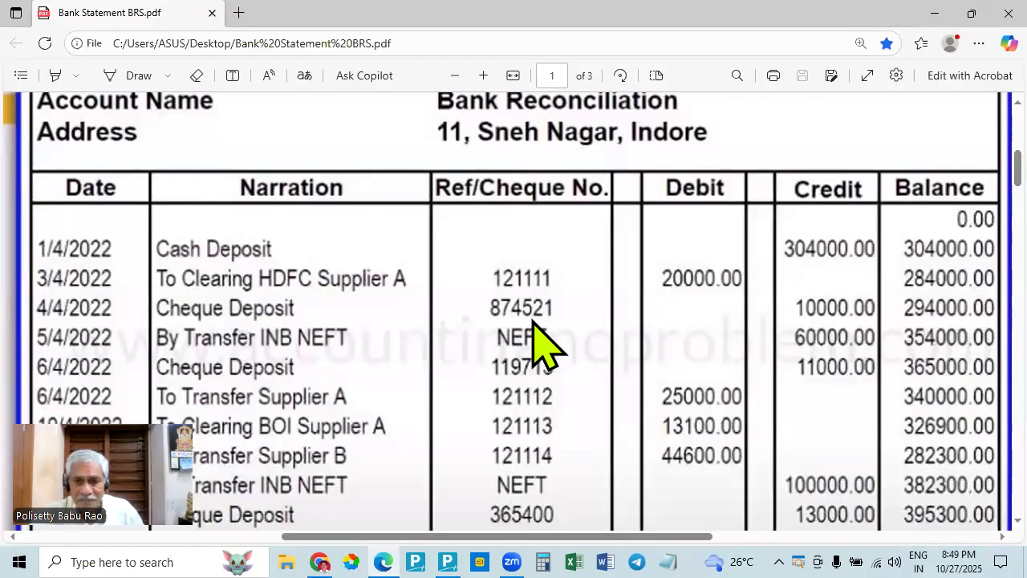
pyautogui.hotkey('alt', 'Tab')
pyautogui.hotkey('alt', 'Tab')
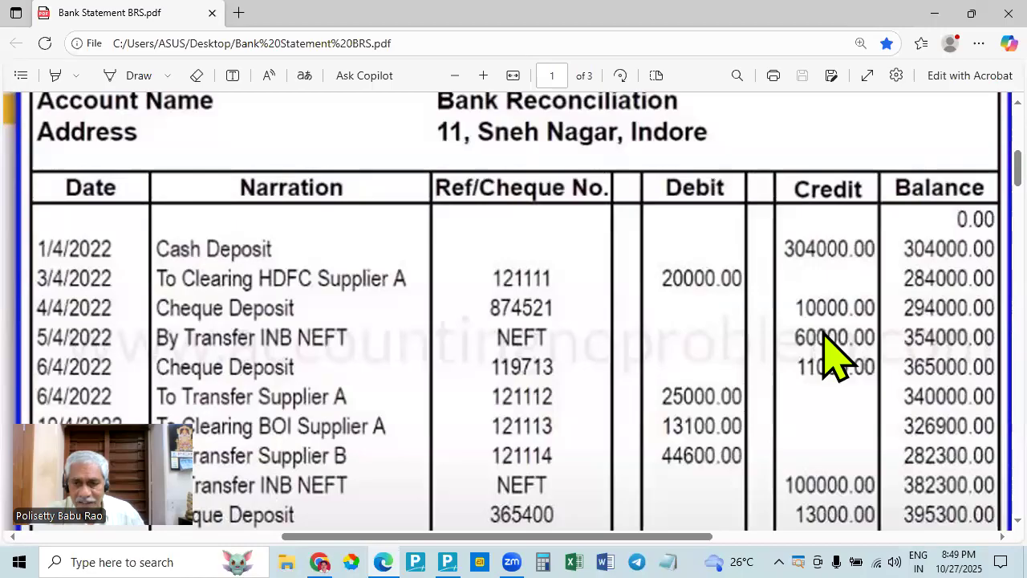
pyautogui.hotkey('alt', 'Tab')
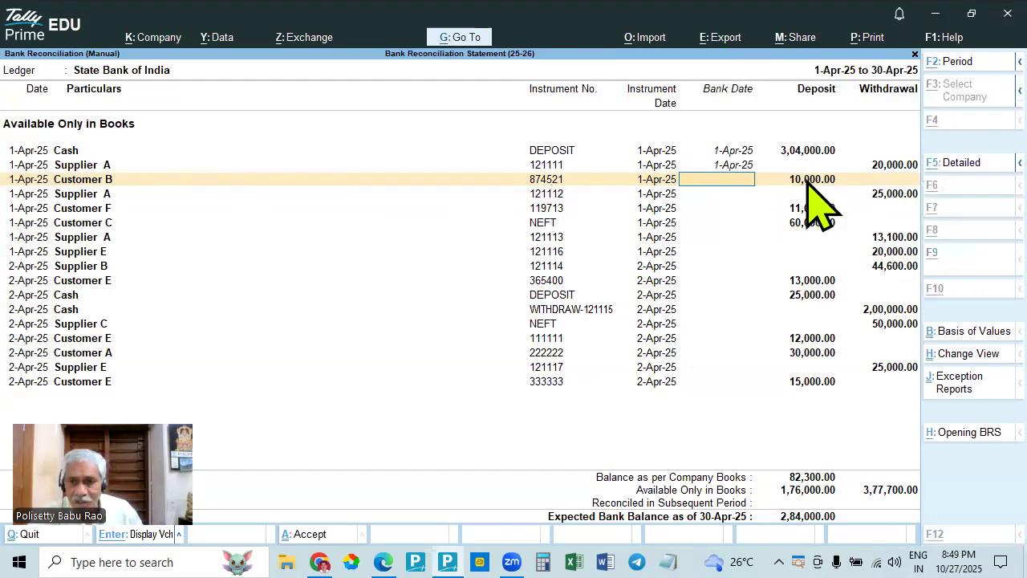
pyautogui.hotkey('alt', 'Tab')
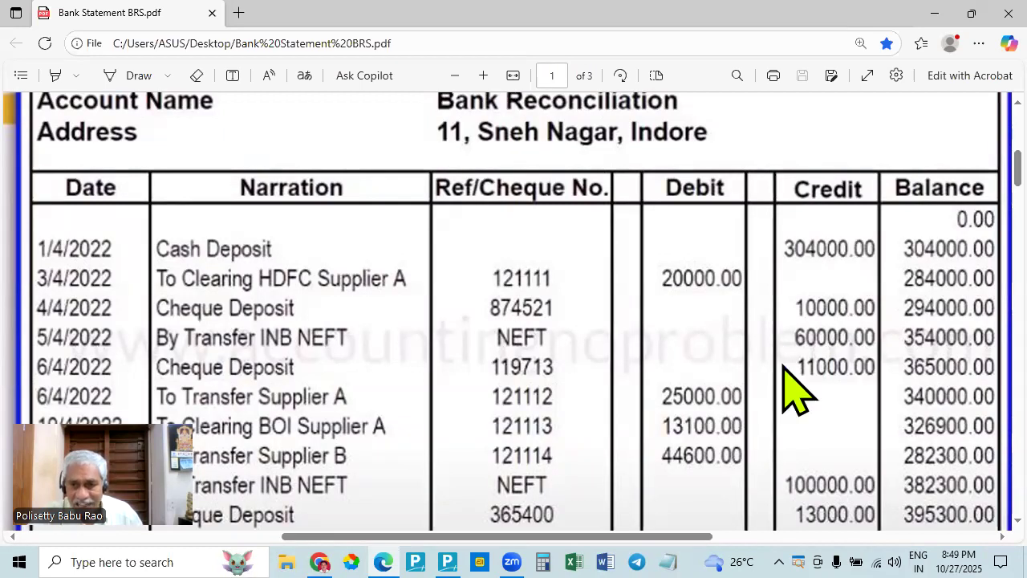
pyautogui.hotkey('alt', 'Tab')
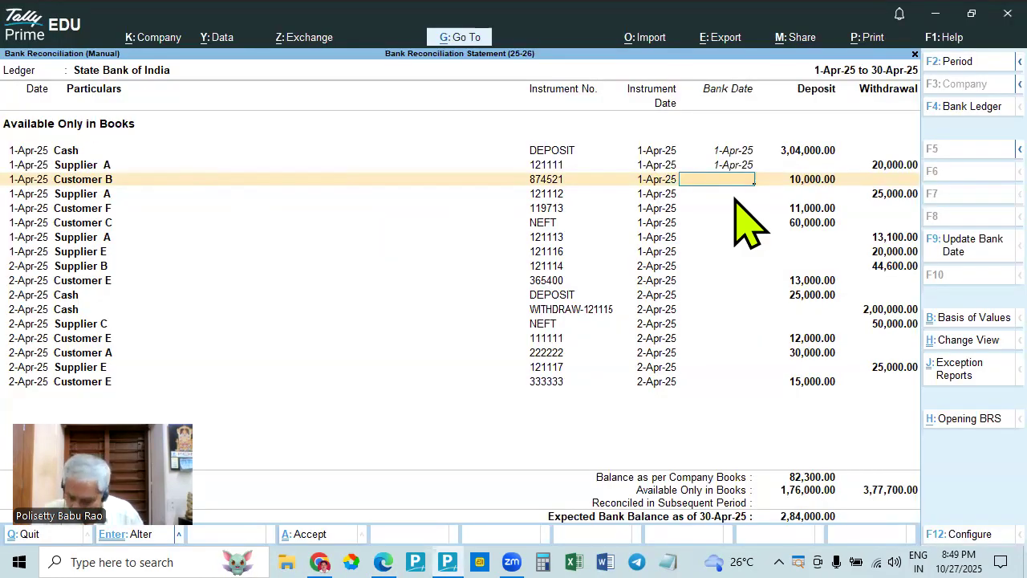
pyautogui.press('Return')
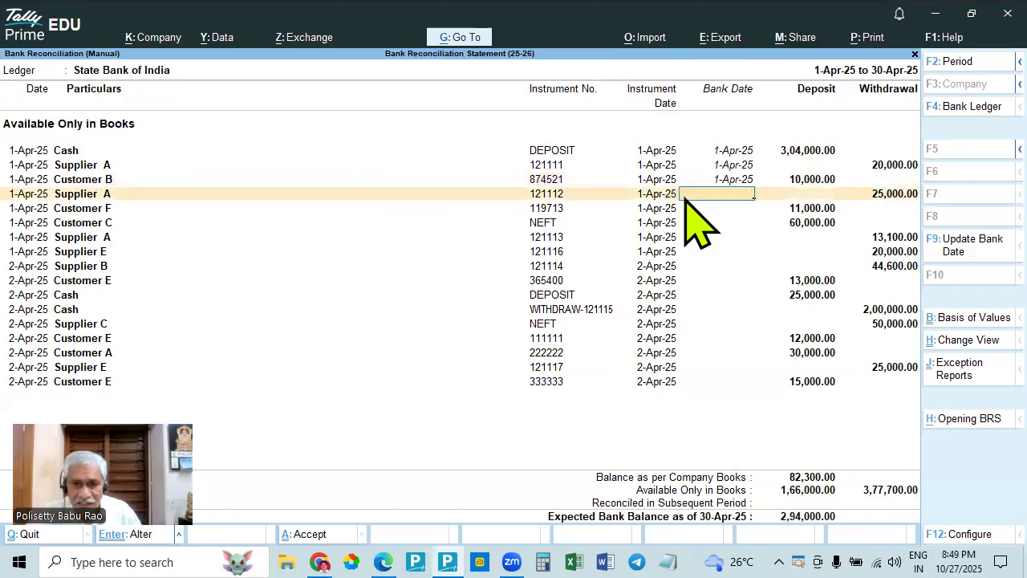
# - Match Supplier A's cheque 121112 for 25,000.00 with the bank statement in Edge, and set its bank date to 1-Apr-25 in TallyPrime
pyautogui.hotkey('alt', 'Tab')
pyautogui.hotkey('alt', 'Tab')
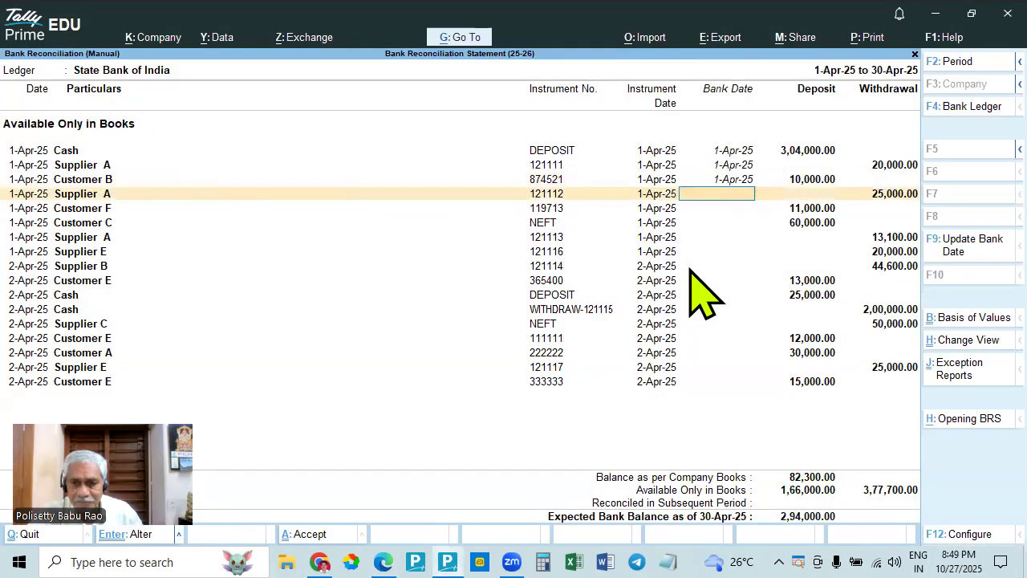
pyautogui.hotkey('alt', 'Tab')
pyautogui.hotkey('alt', 'Tab')
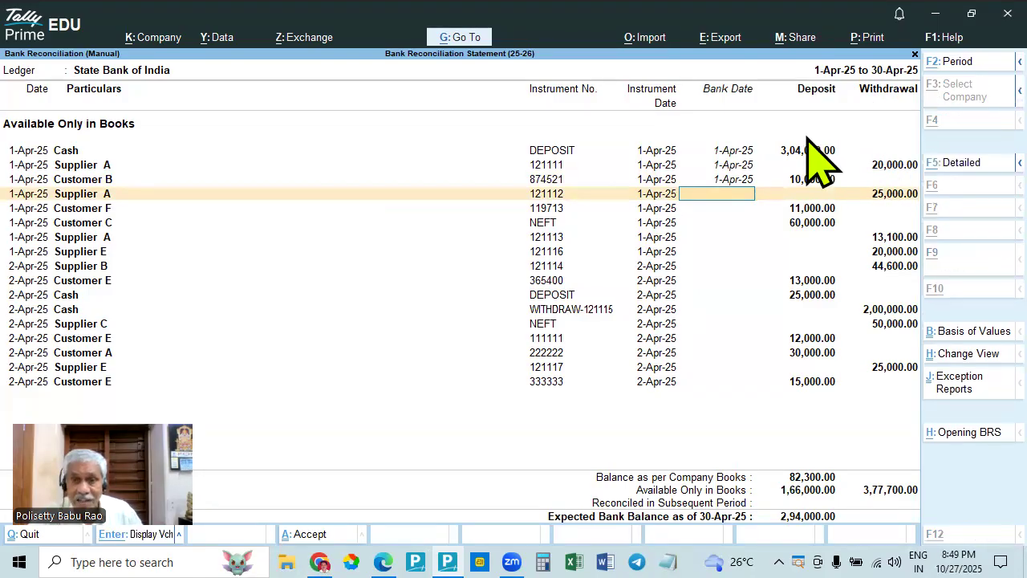
pyautogui.hotkey('alt', 'Tab')
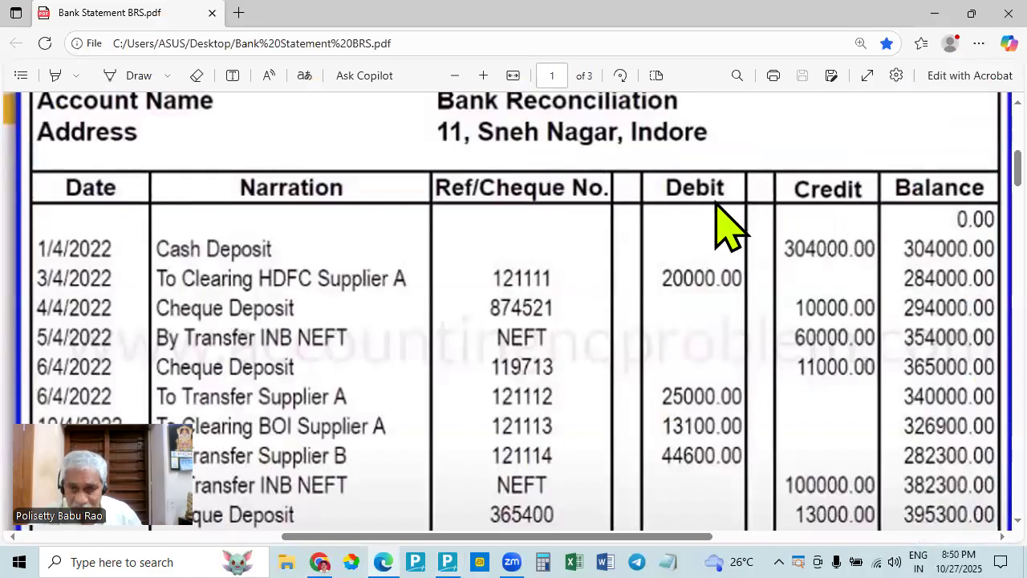
pyautogui.hotkey('alt', 'Tab')
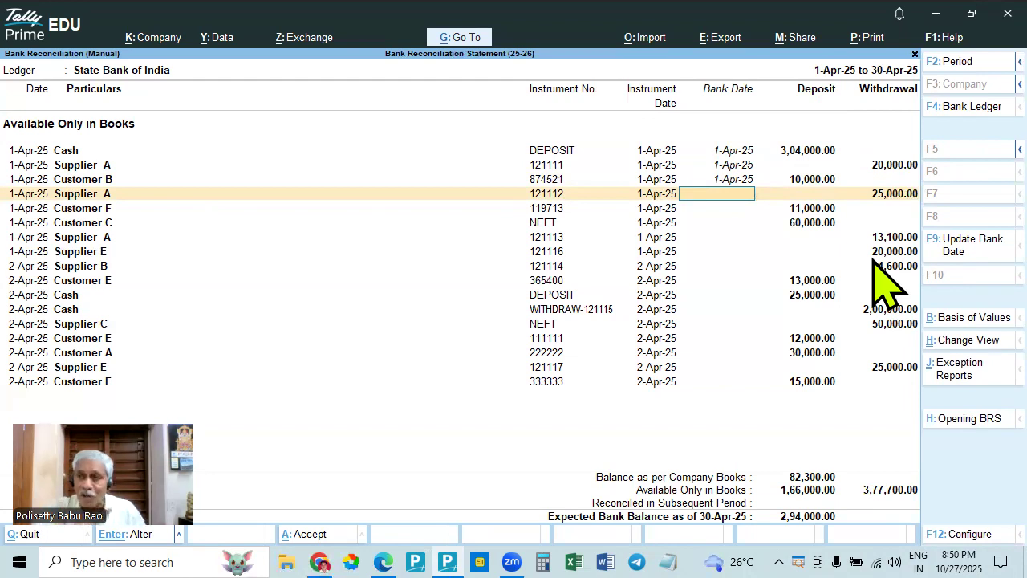
pyautogui.hotkey('alt', 'Tab')
pyautogui.hotkey('alt', 'Tab')
pyautogui.hotkey('alt', 'Tab')
pyautogui.hotkey('alt', 'Tab')
pyautogui.hotkey('alt', 'Tab')
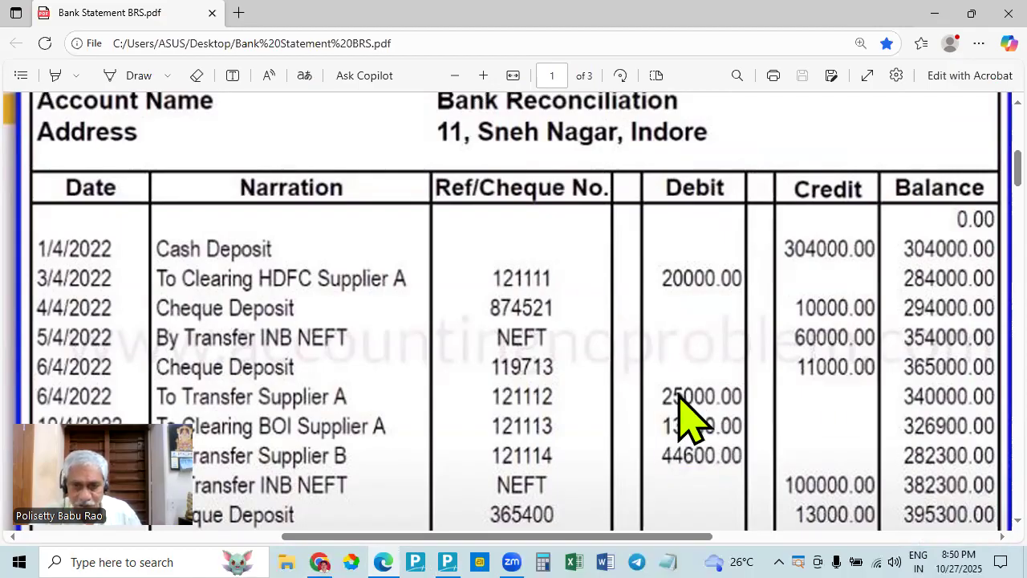
pyautogui.hotkey('alt', 'Tab')
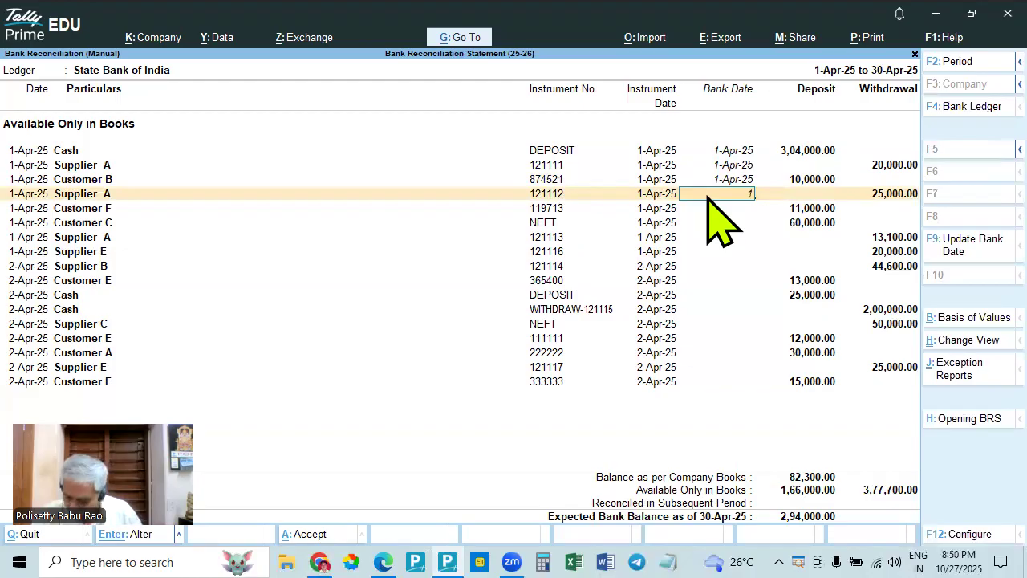
pyautogui.write('1.4')
pyautogui.press('Return')
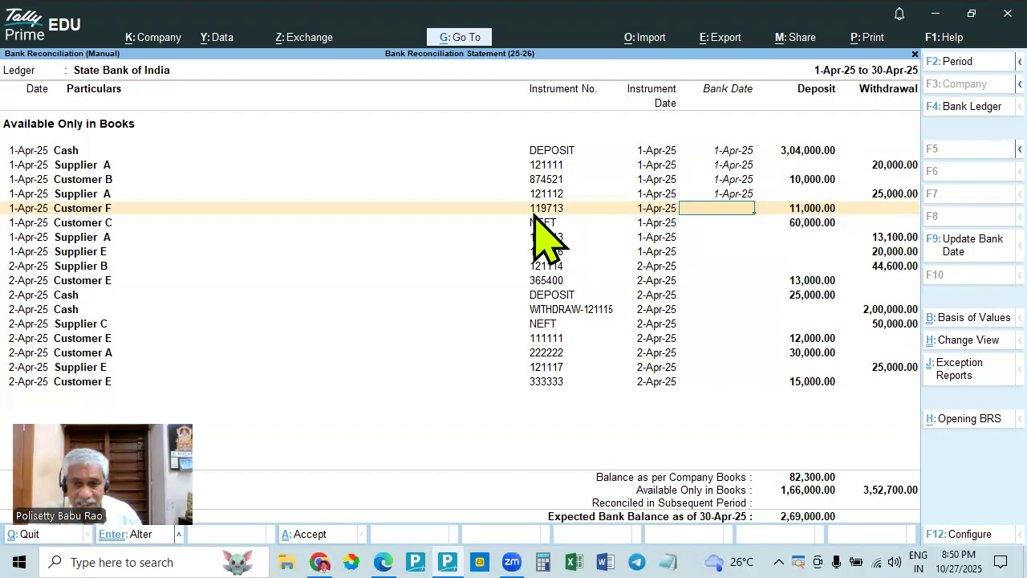
# - Match Customer F's cheque 119713 for 11,000.00 with the bank statement in Edge, and set its bank date to 1-Apr-25 in TallyPrime
pyautogui.press('alt')
pyautogui.hotkey('alt', 'Tab')
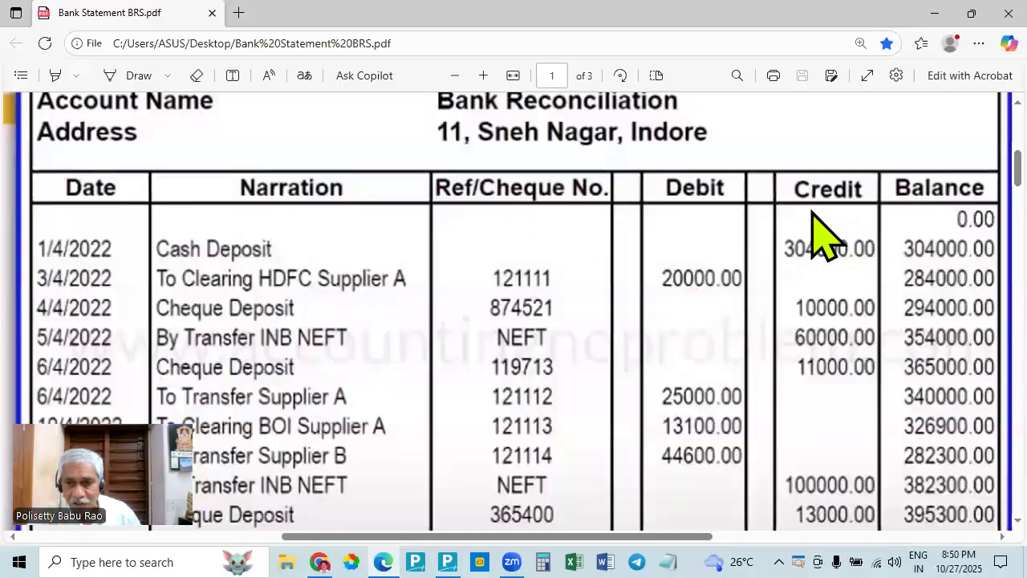
pyautogui.hotkey('alt', 'Tab')
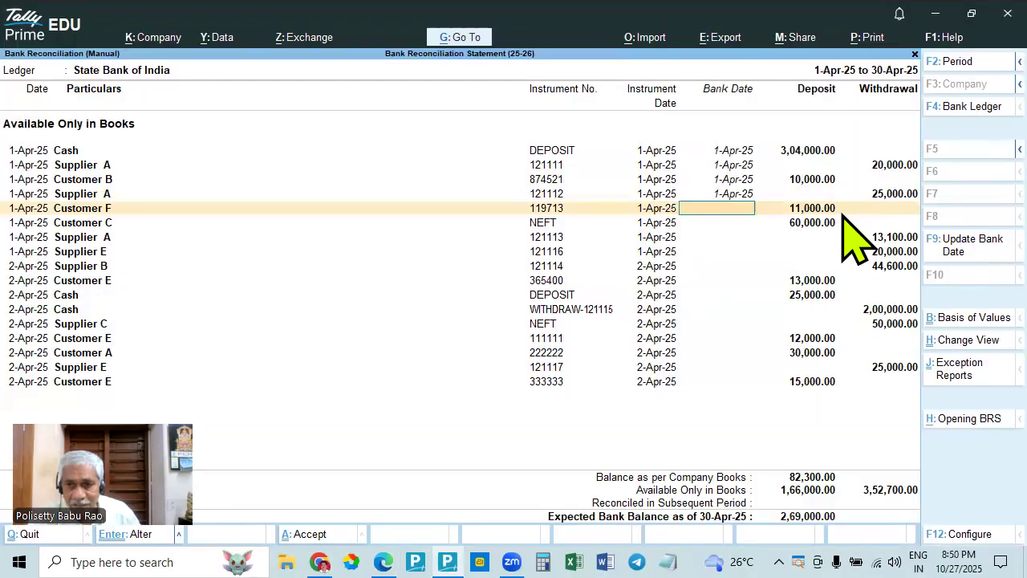
pyautogui.hotkey('alt', 'Tab')
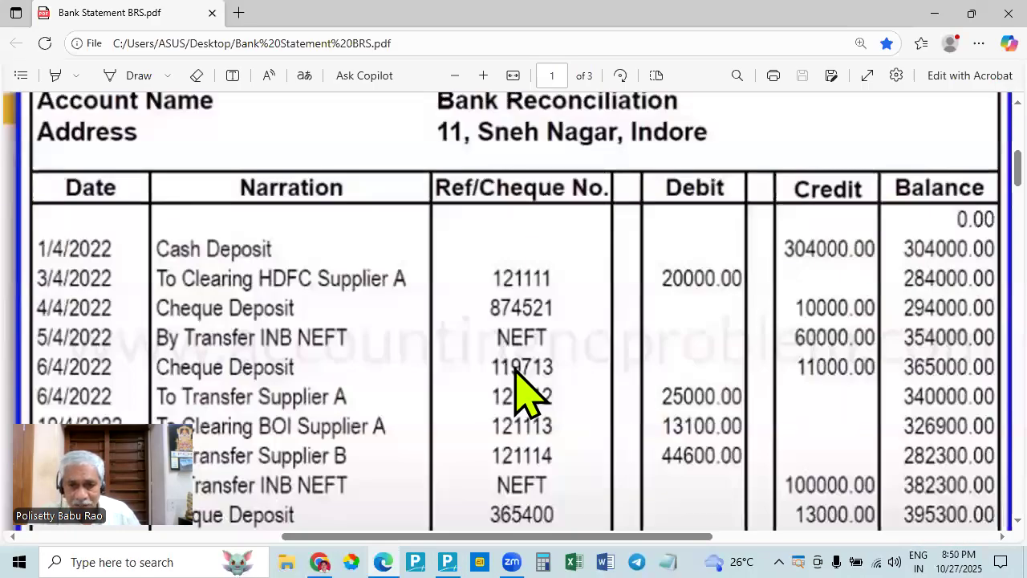
pyautogui.hotkey('alt', 'Tab')
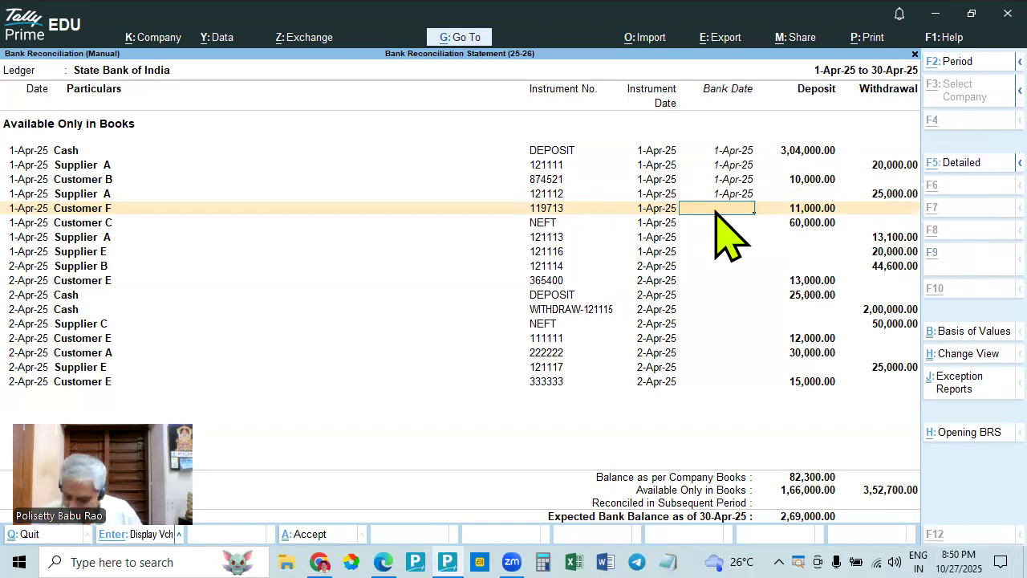
pyautogui.hotkey('alt', 'Tab')
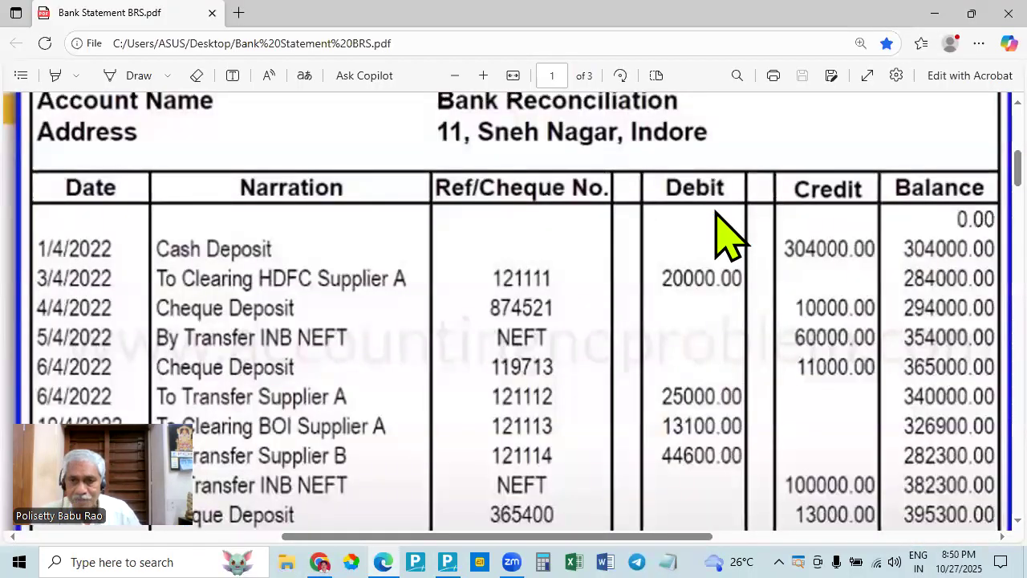
pyautogui.hotkey('alt', 'Tab')
pyautogui.write('1.')
pyautogui.press('Return')
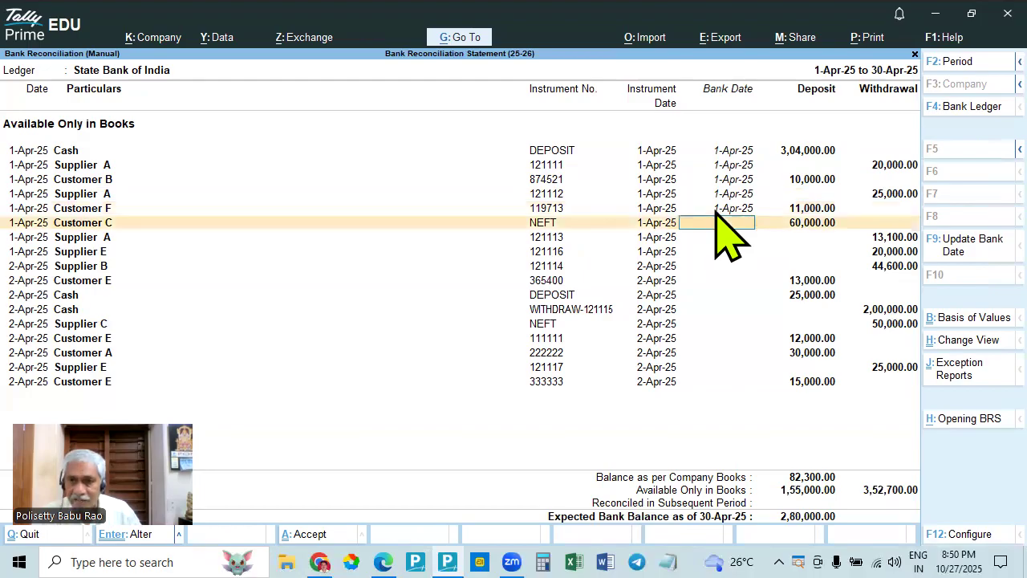
# - Match Customer C's NEFT deposit of 60,000.00 with the bank statement in Edge, and set its bank date to 1-Apr-25 in TallyPrime
pyautogui.hotkey('alt', 'Tab')
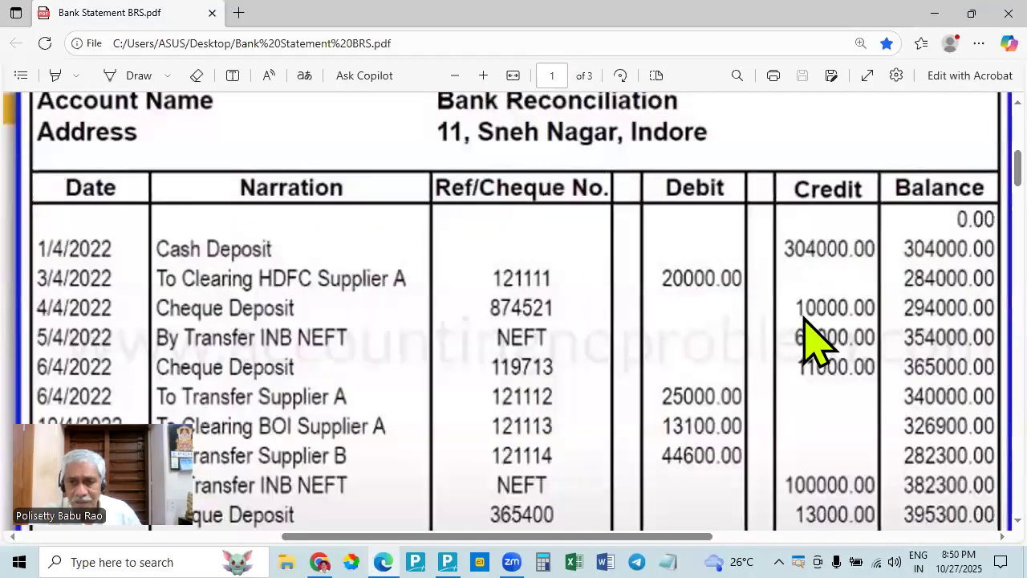
pyautogui.hotkey('alt', 'Tab')
pyautogui.hotkey('alt', 'Tab')
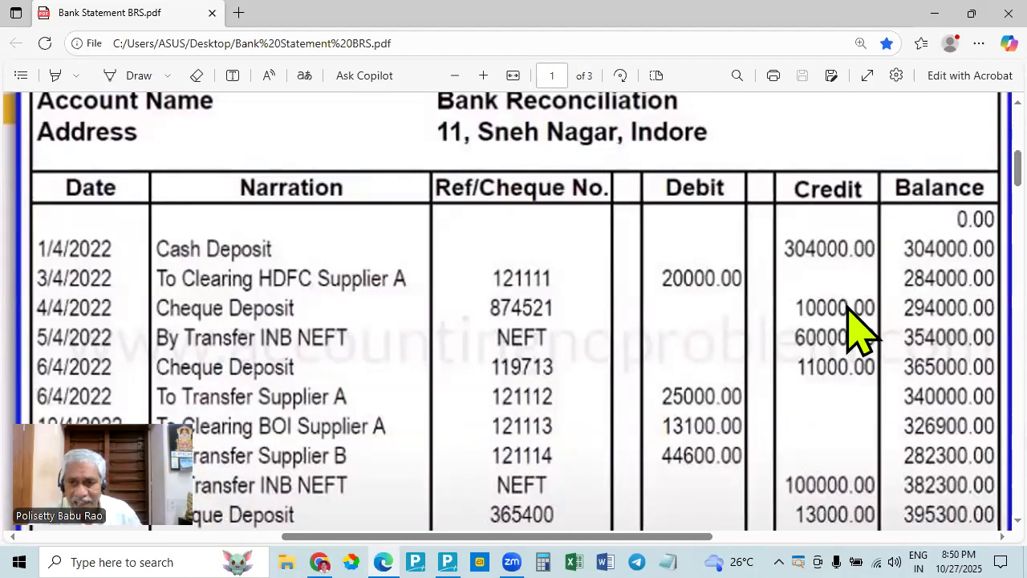
pyautogui.hotkey('alt', 'Tab')
pyautogui.hotkey('alt', 'Tab')
pyautogui.hotkey('alt', 'Tab')
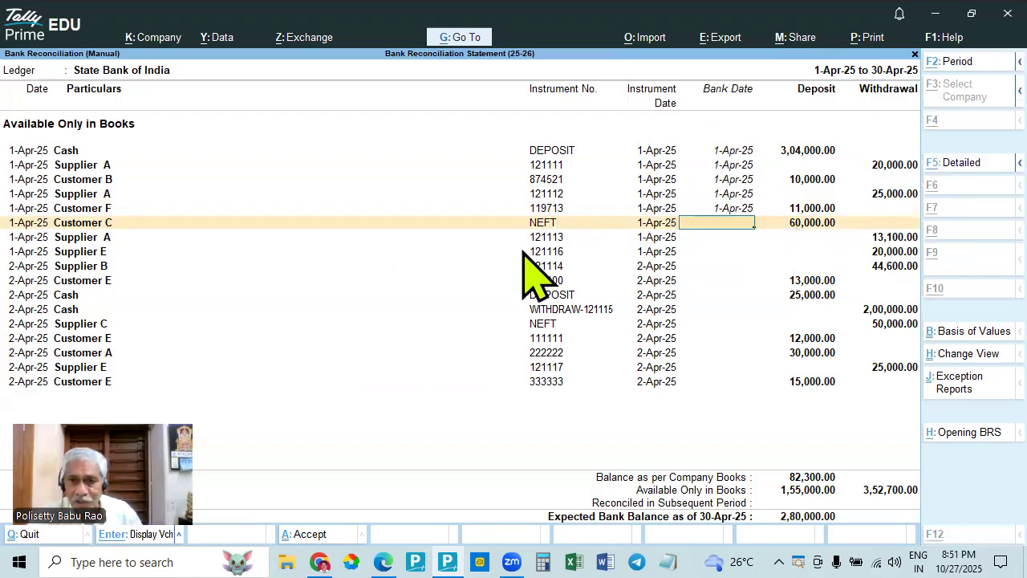
pyautogui.hotkey('alt', 'Tab')
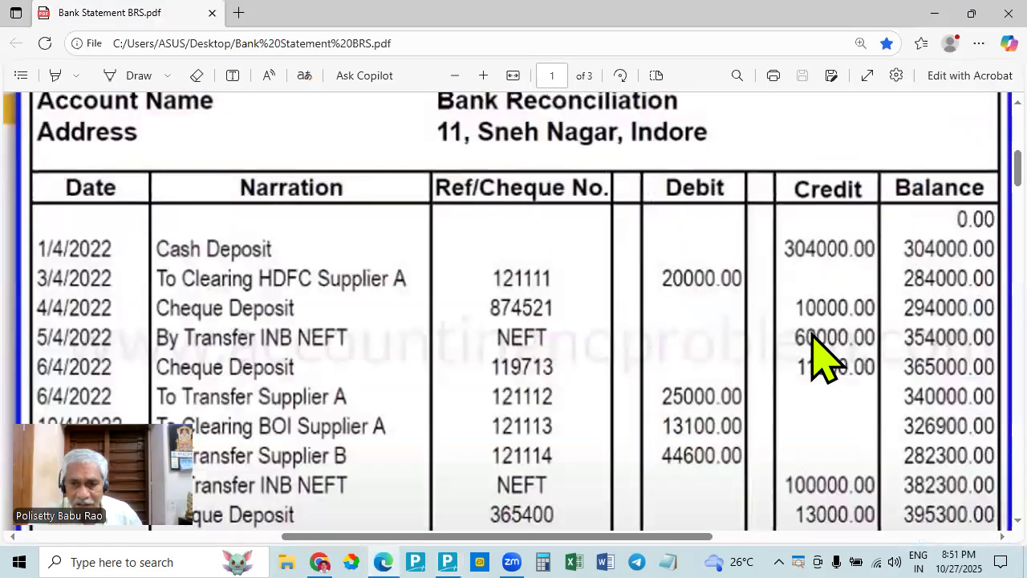
pyautogui.hotkey('alt', 'Tab')
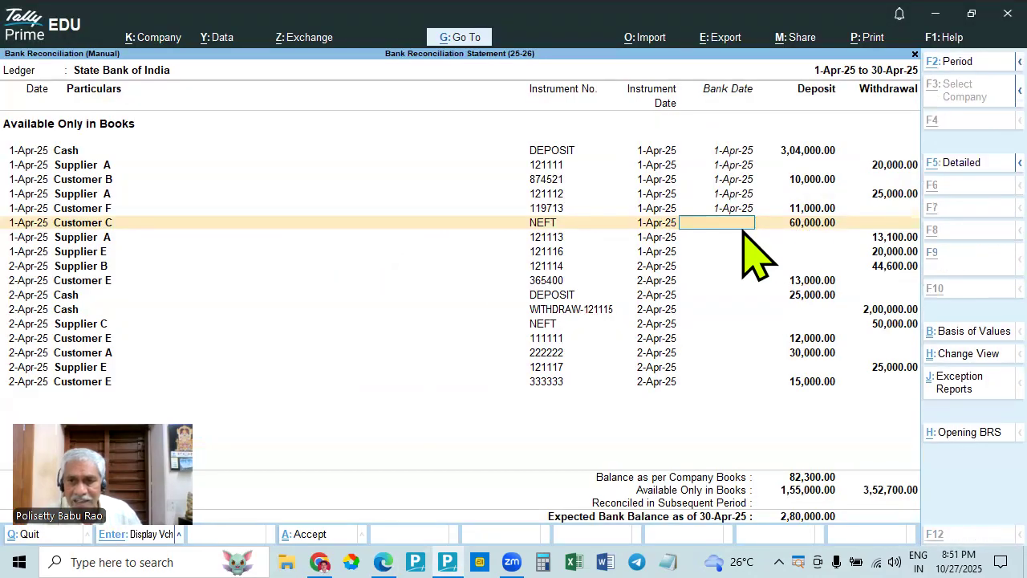
pyautogui.hotkey('alt', 'Tab')
pyautogui.hotkey('alt', 'Tab')
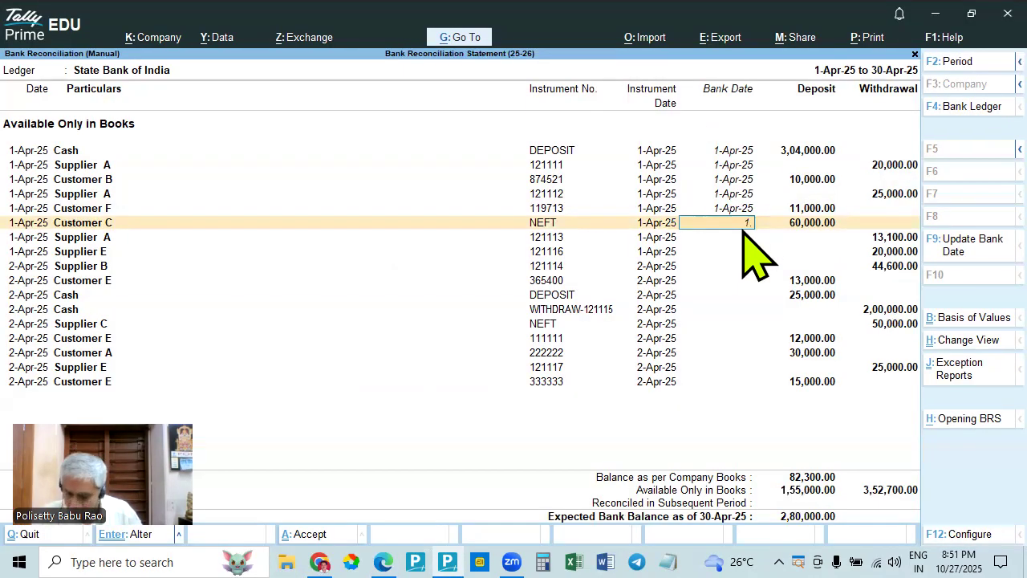
pyautogui.press('Return')
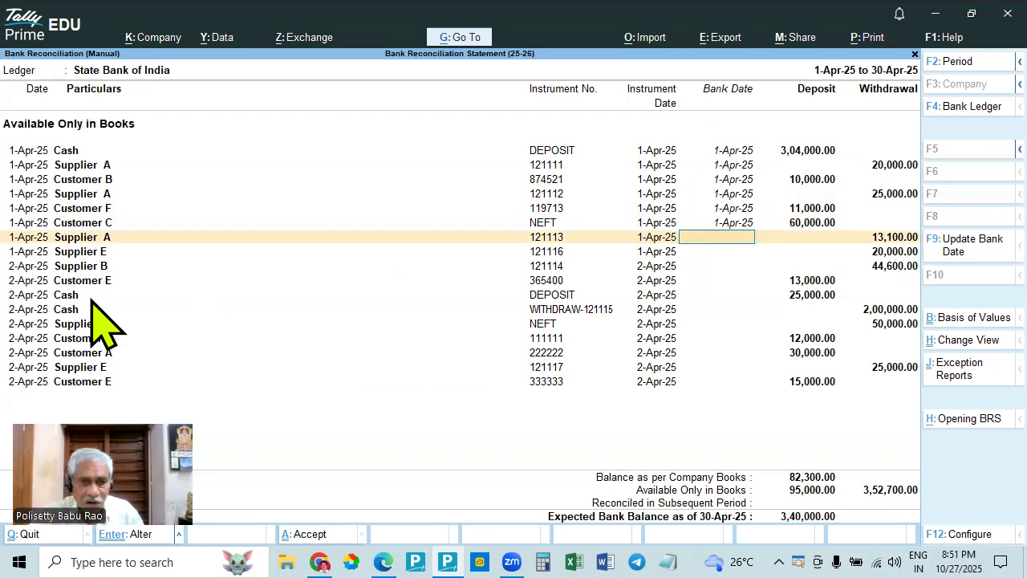
# - Match Supplier A's cheque 121113 for 13,100.00 with the bank statement in Edge, and set its bank date to 1-Apr-25 in TallyPrime
pyautogui.hotkey('alt', 'Tab')
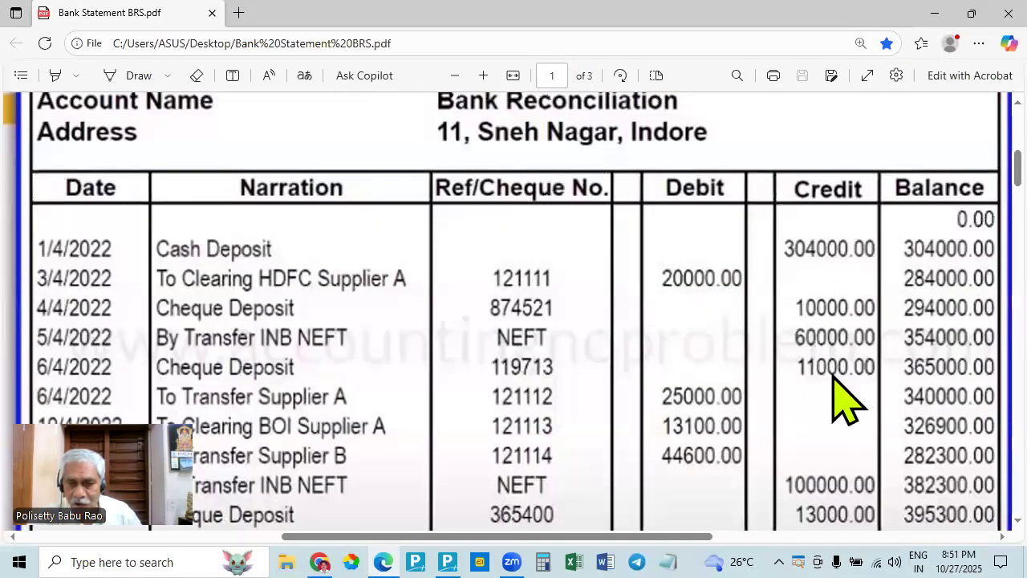
pyautogui.hotkey('alt', 'Tab')
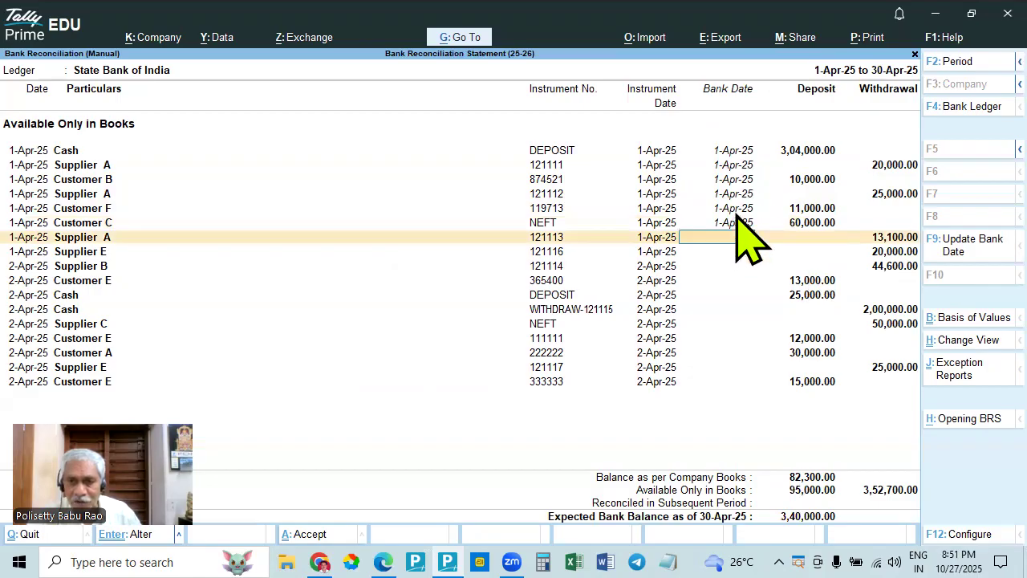
pyautogui.hotkey('alt', 'Tab')
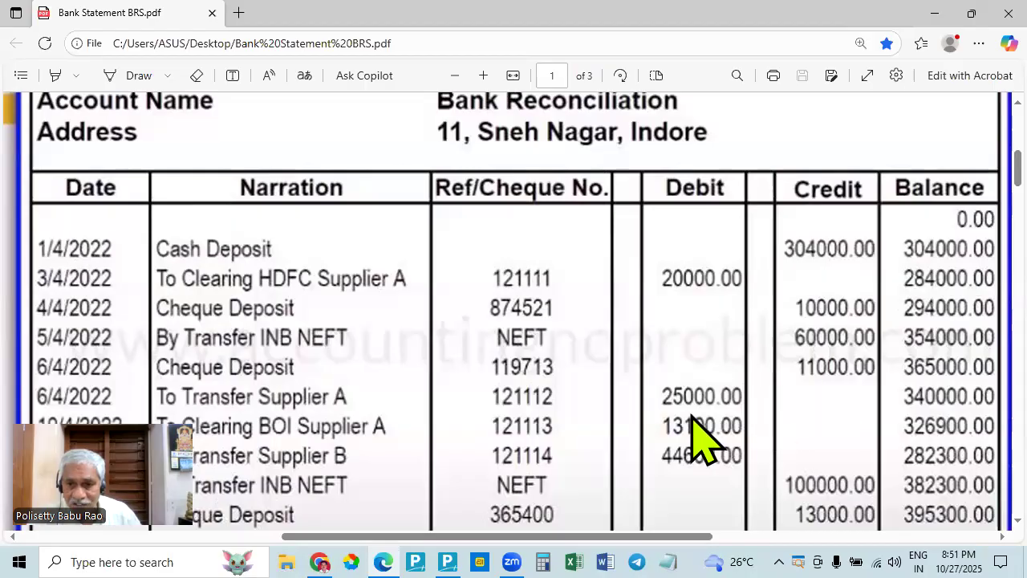
pyautogui.hotkey('alt', 'Tab')
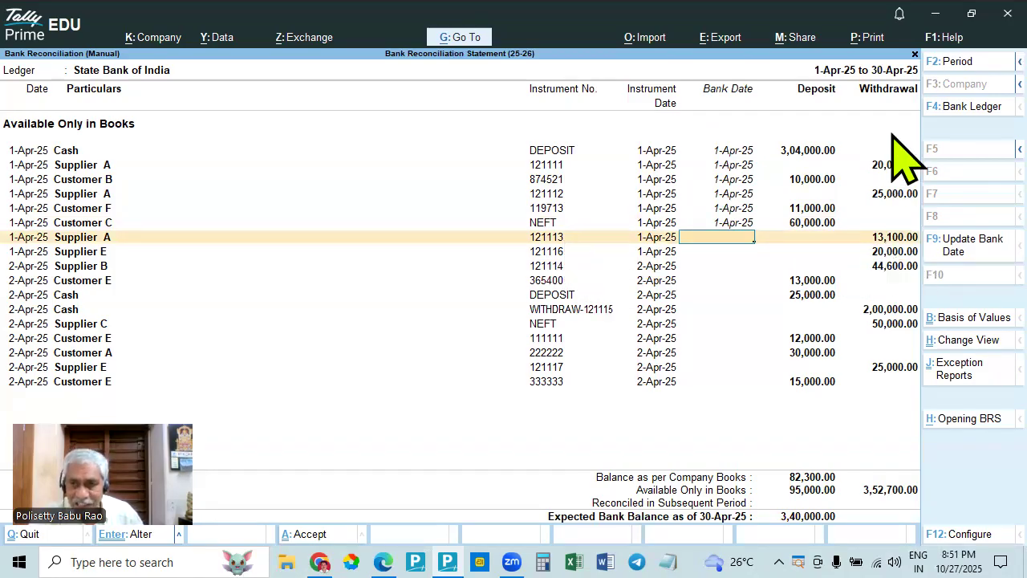
pyautogui.hotkey('alt', 'Tab')
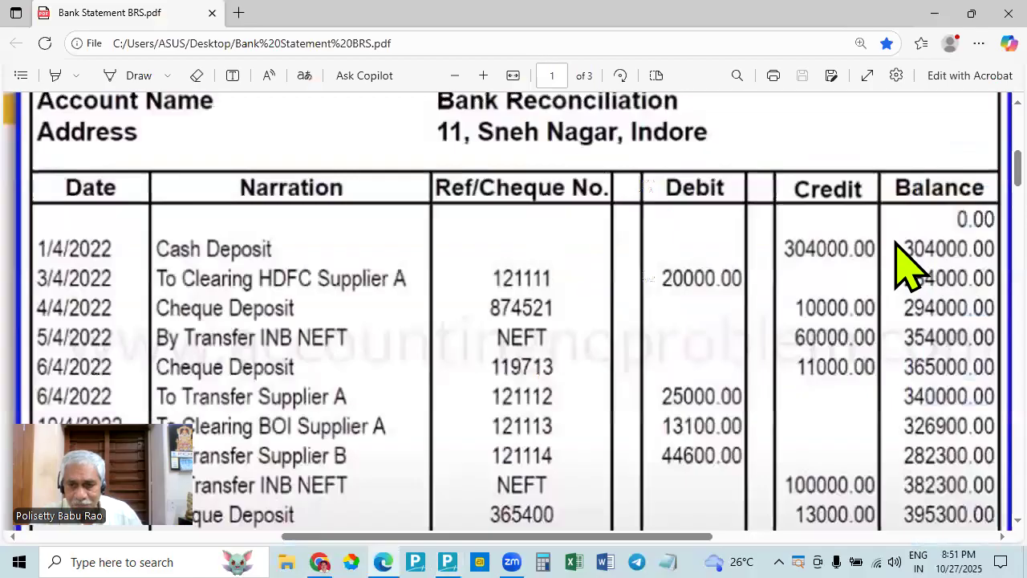
pyautogui.hotkey('alt', 'Tab')
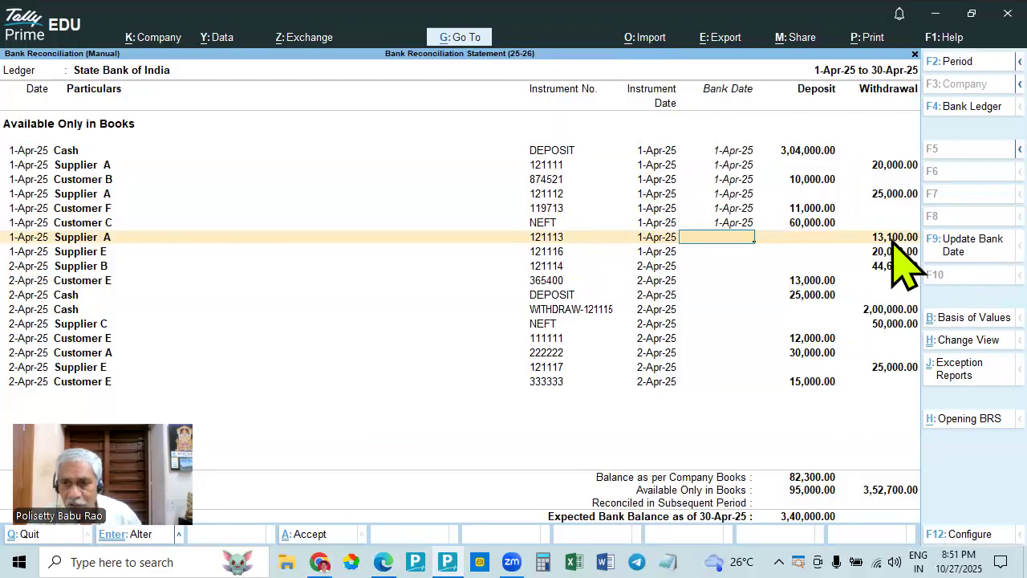
pyautogui.hotkey('alt', 'Tab')
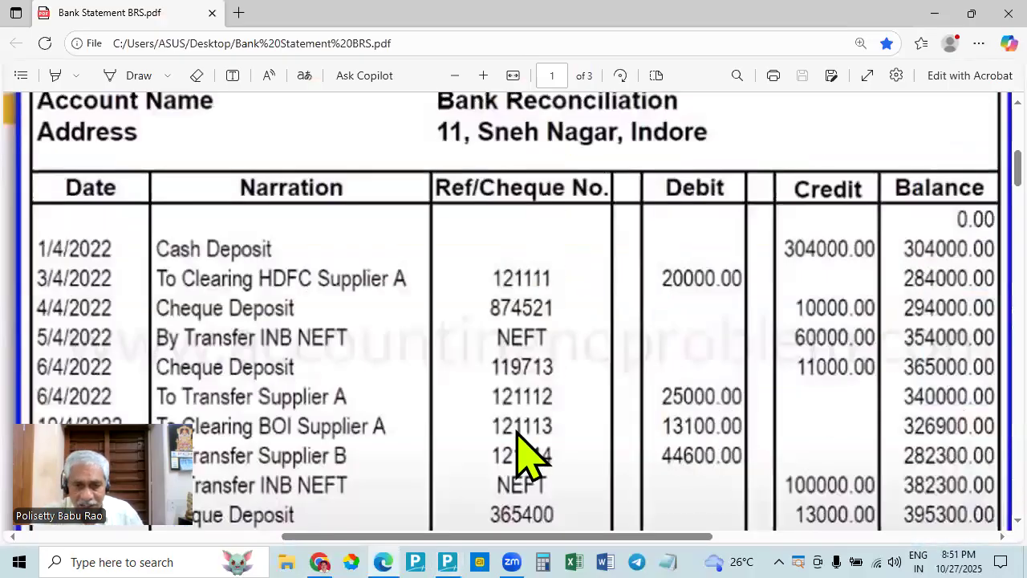
pyautogui.hotkey('alt', 'Tab')
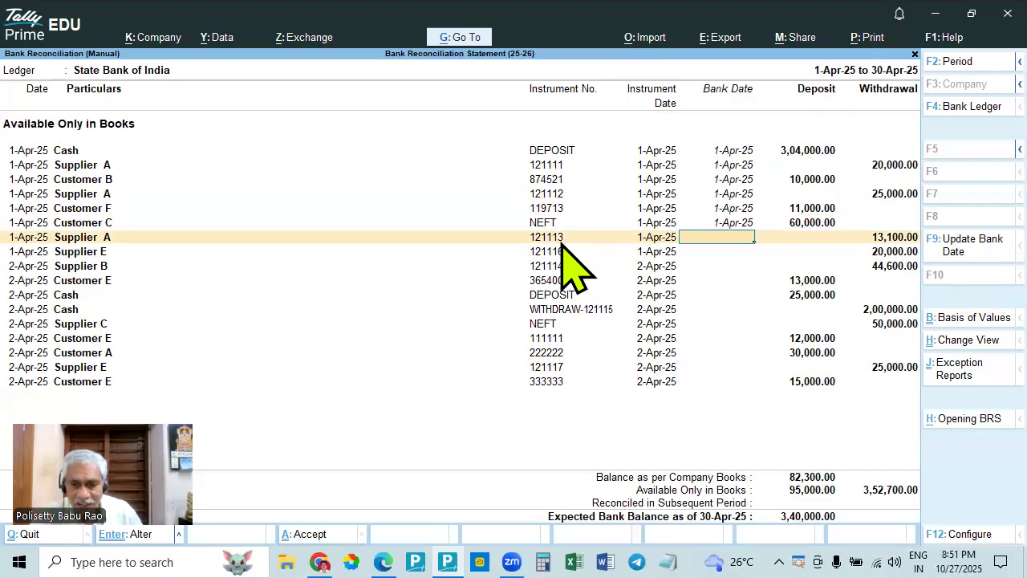
pyautogui.hotkey('alt', 'Tab')
pyautogui.hotkey('alt', 'Tab')
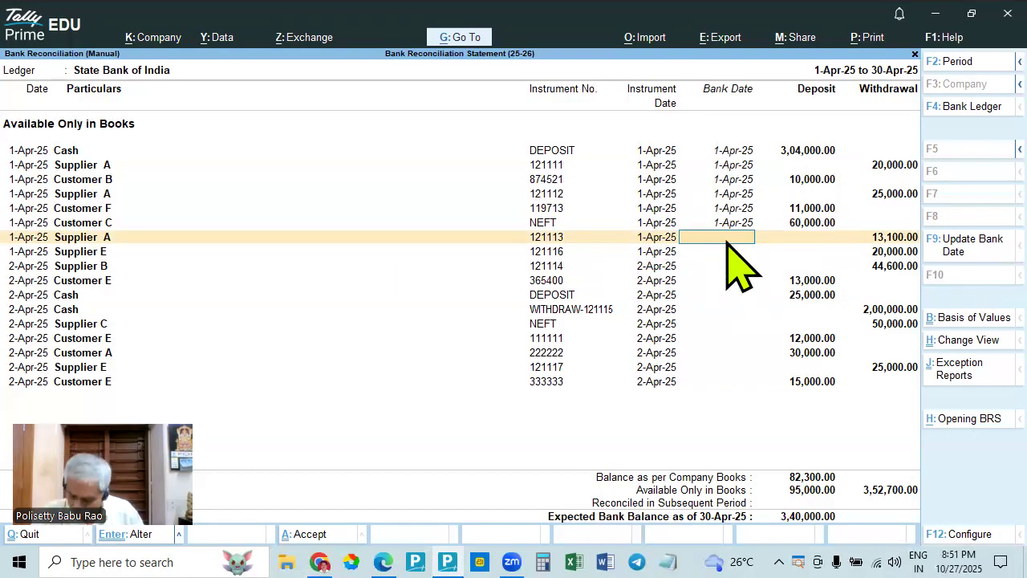
pyautogui.press('Return')
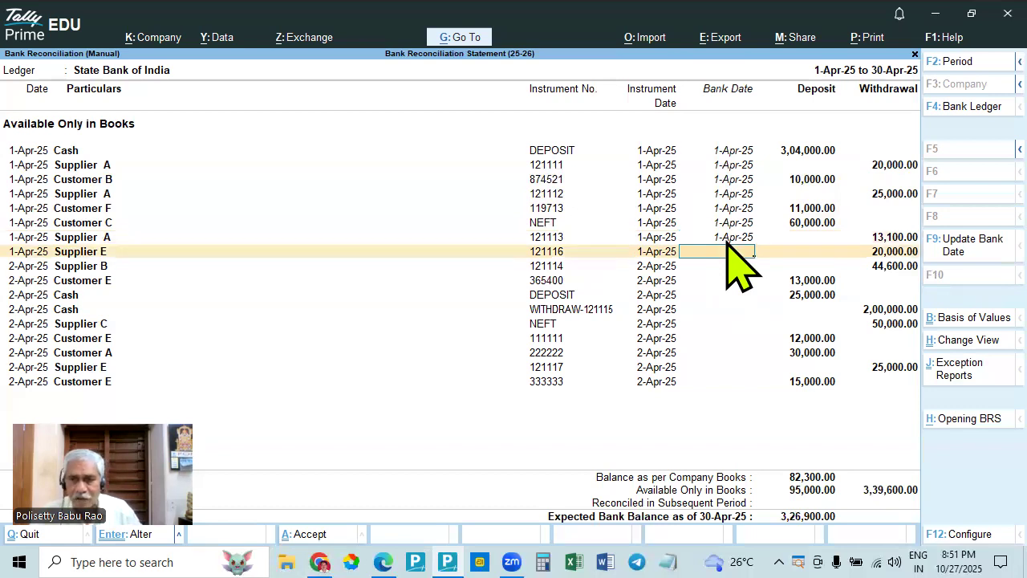
# - Search the debit entries of the bank statement in Edge for Supplier E's 20,000.00 withdrawal recorded in TallyPrime
pyautogui.hotkey('alt', 'Tab')
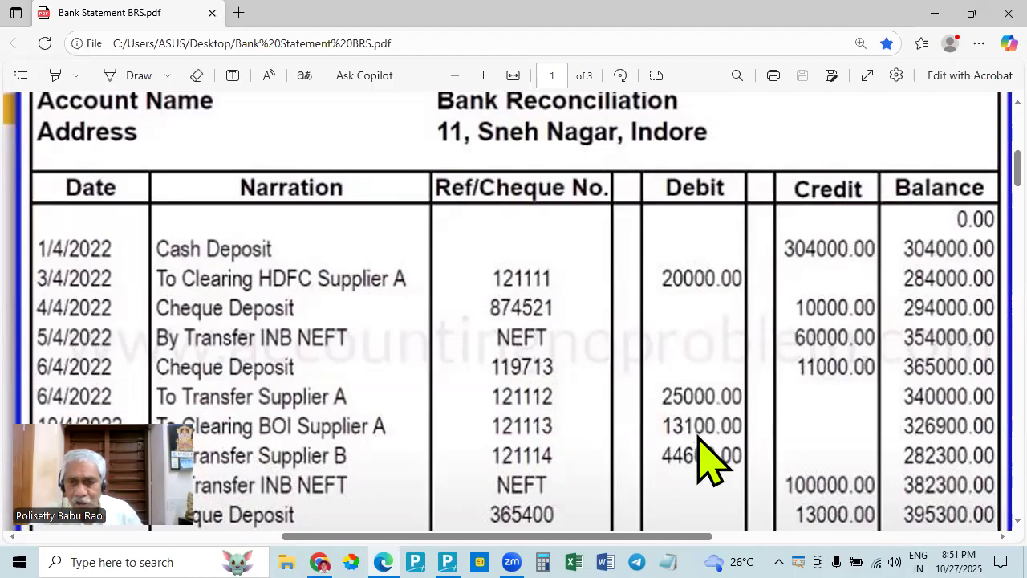
pyautogui.hotkey('alt', 'Tab')
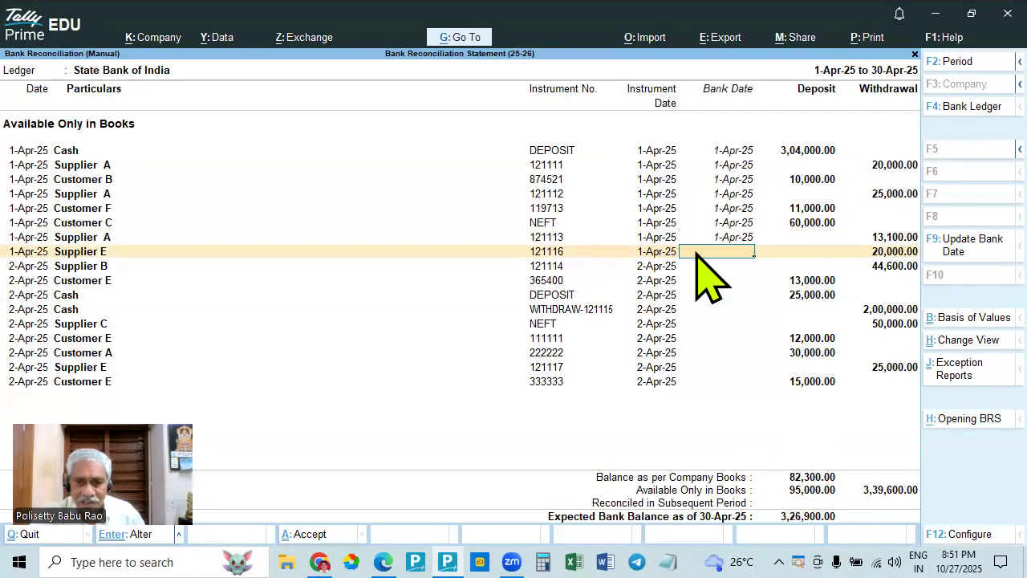
pyautogui.hotkey('alt', 'Tab')
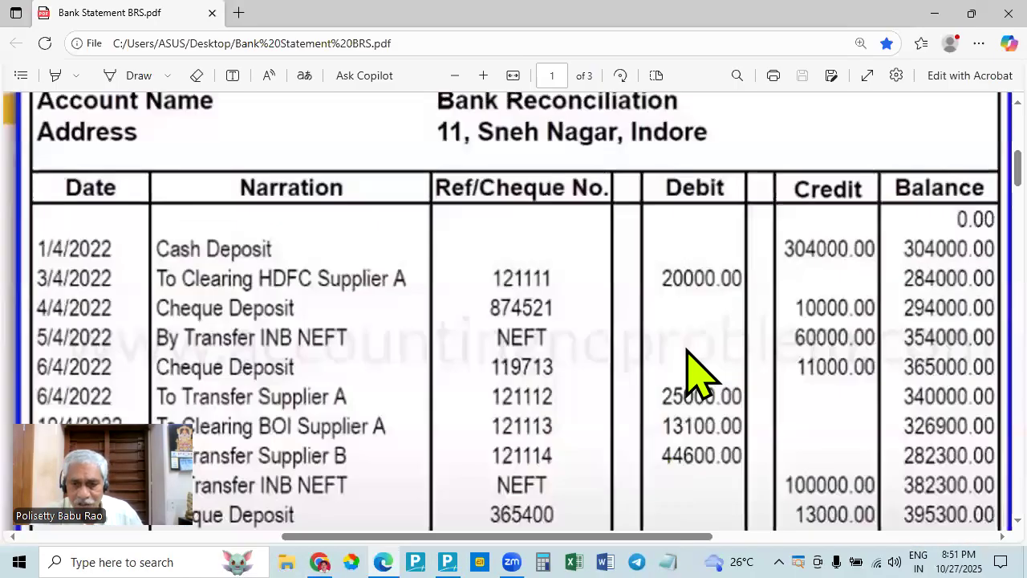
pyautogui.scroll(-3, 713, 441)
pyautogui.scroll(-1, 713, 449)
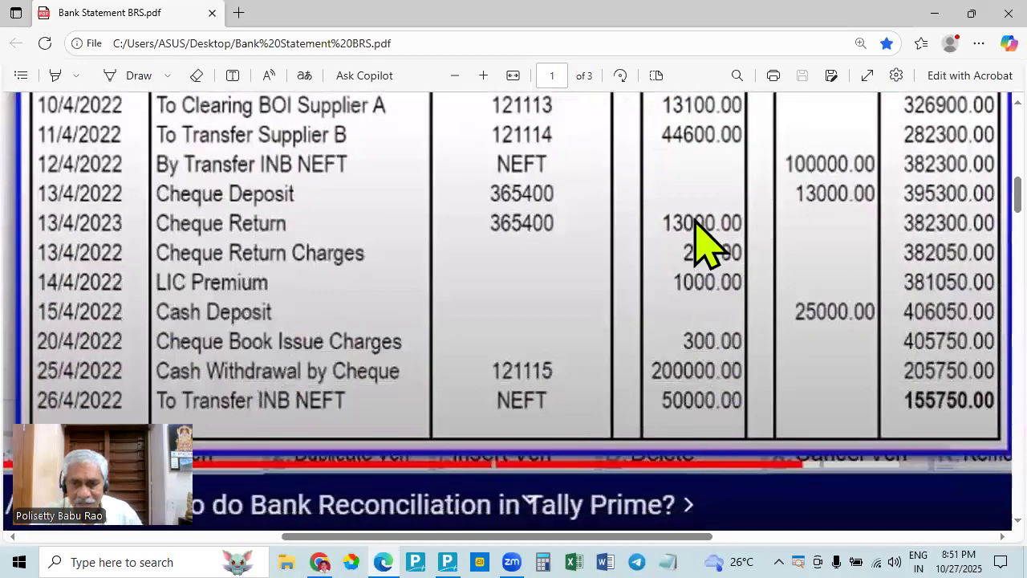
pyautogui.scroll(4, 711, 410)
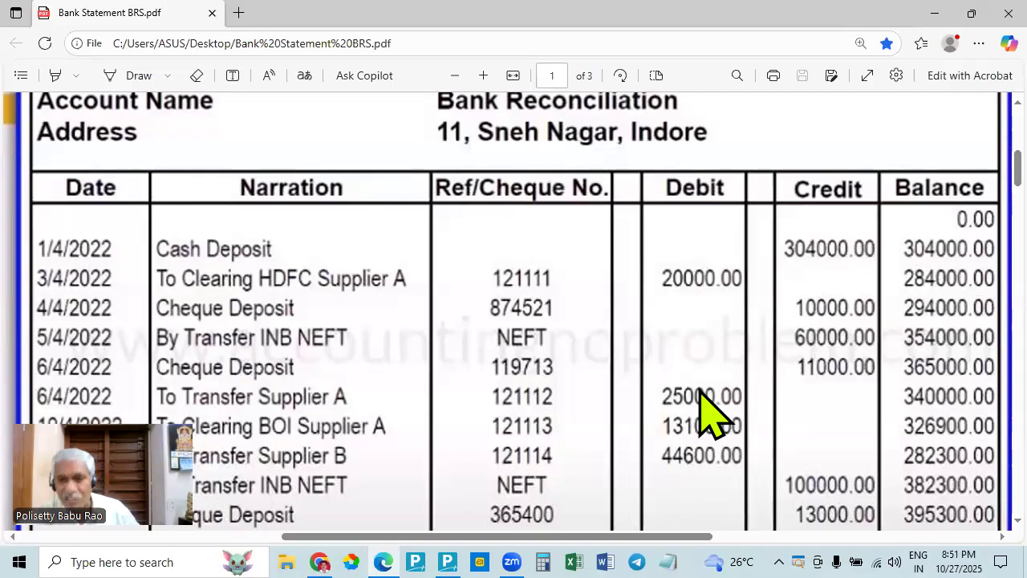
pyautogui.scroll(-2, 704, 389)
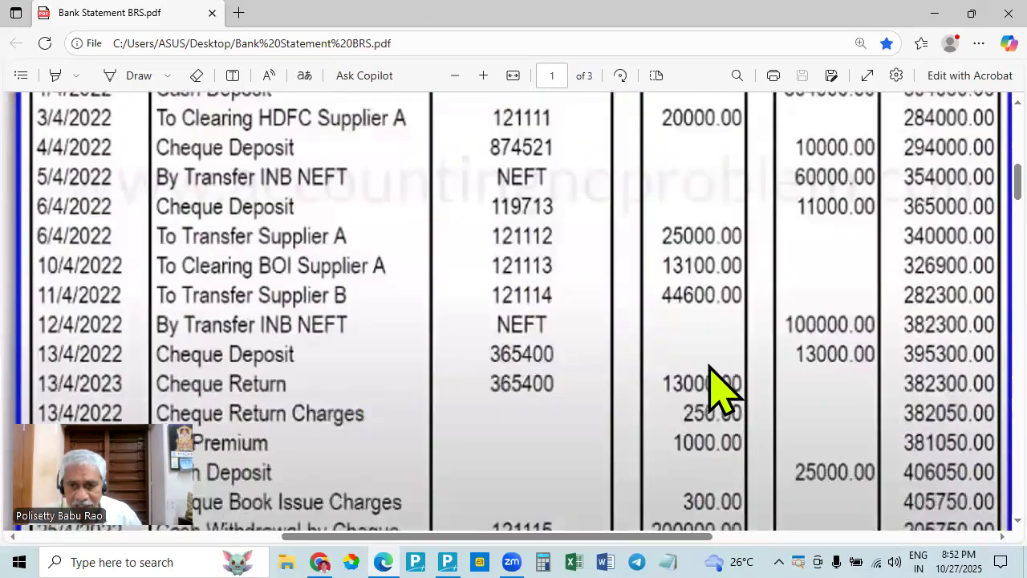
pyautogui.scroll(-2, 706, 377)
pyautogui.hotkey('alt', 'Tab')
pyautogui.hotkey('alt', 'Tab')
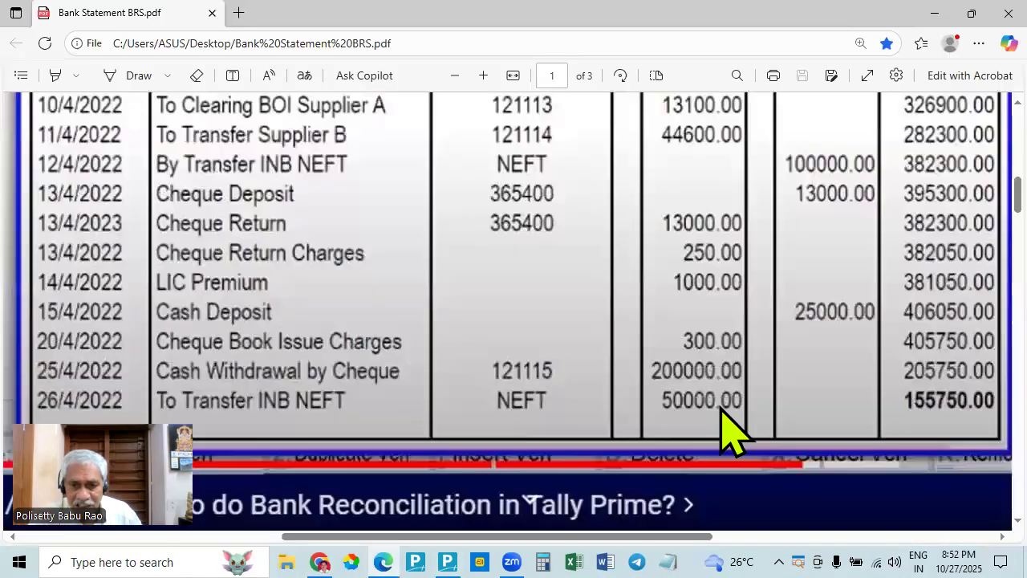
pyautogui.scroll(5, 698, 388)
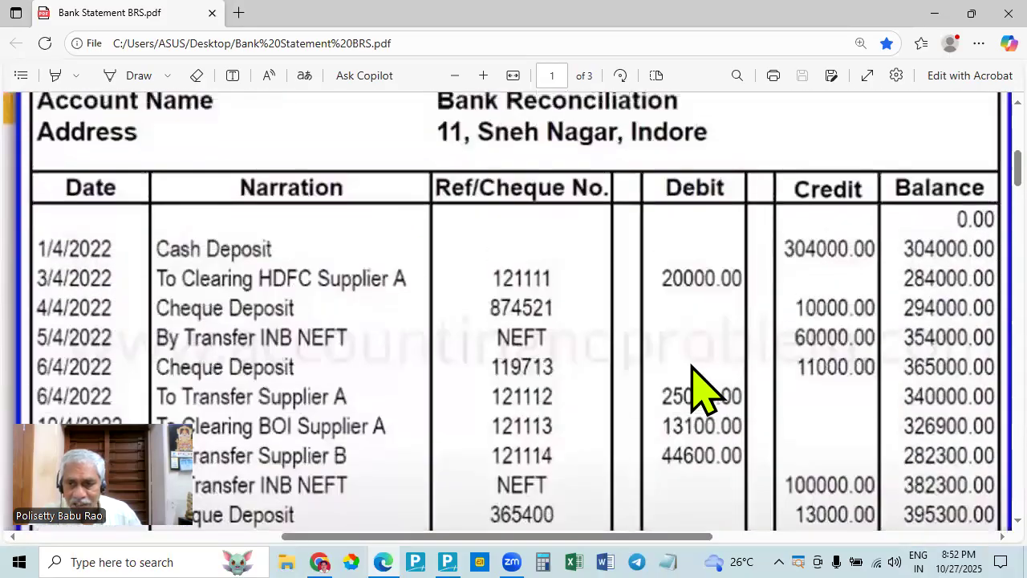
pyautogui.hotkey('alt', 'Tab')
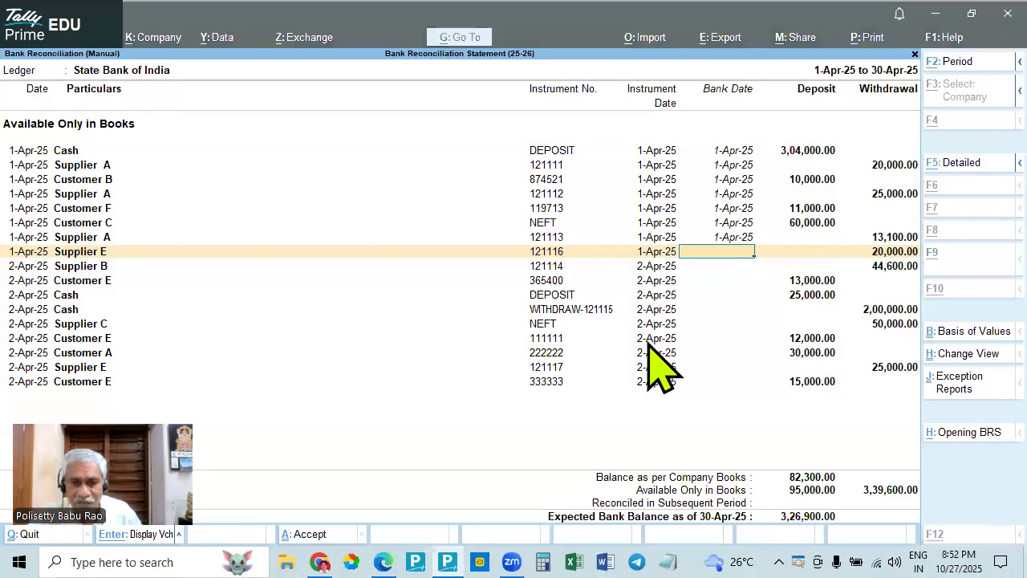
pyautogui.hotkey('alt', 'Tab')
pyautogui.scroll(-1, 579, 405)
pyautogui.scroll(-3, 579, 405)
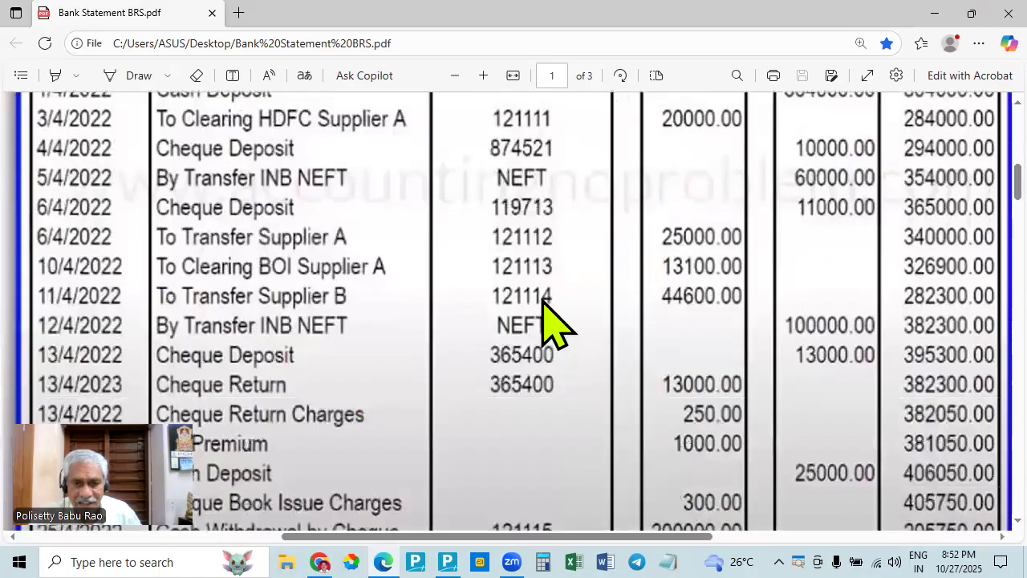
pyautogui.scroll(-2, 591, 492)
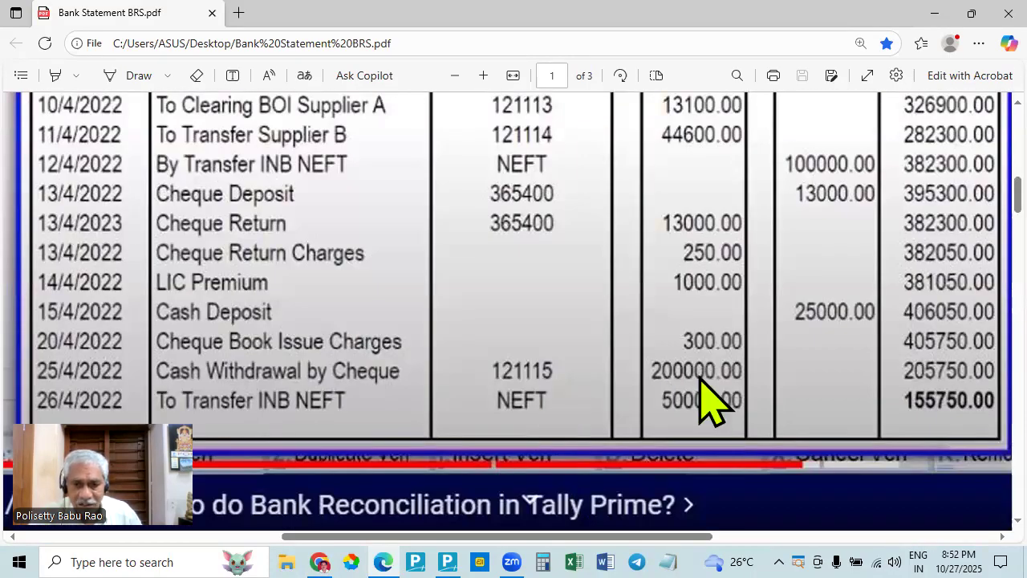
# - Check Supplier E's cheque number 121116 in TallyPrime against the cheque references and debit amounts in the bank statement in Edge
pyautogui.hotkey('alt', 'Tab')
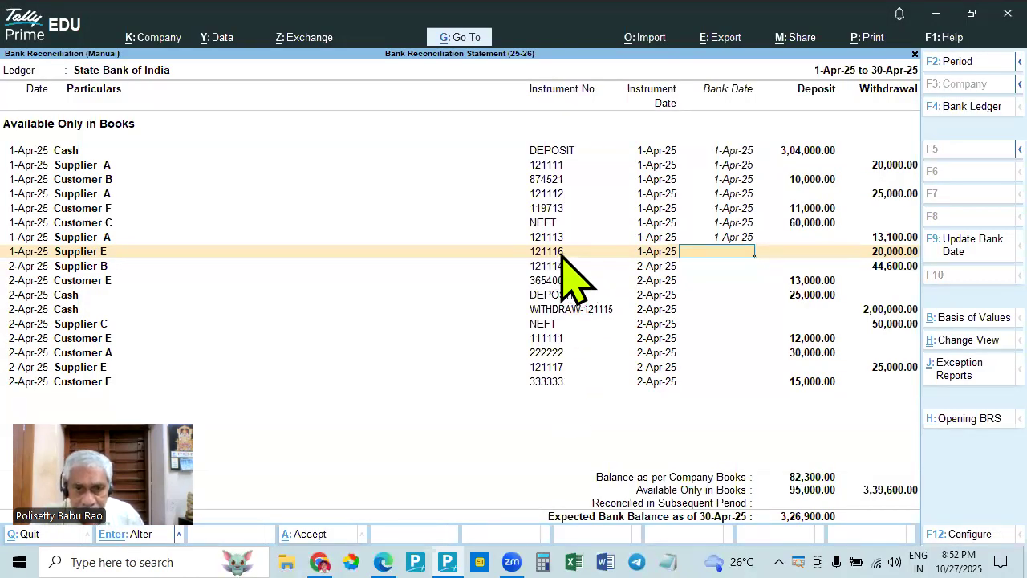
pyautogui.hotkey('alt', 'Tab')
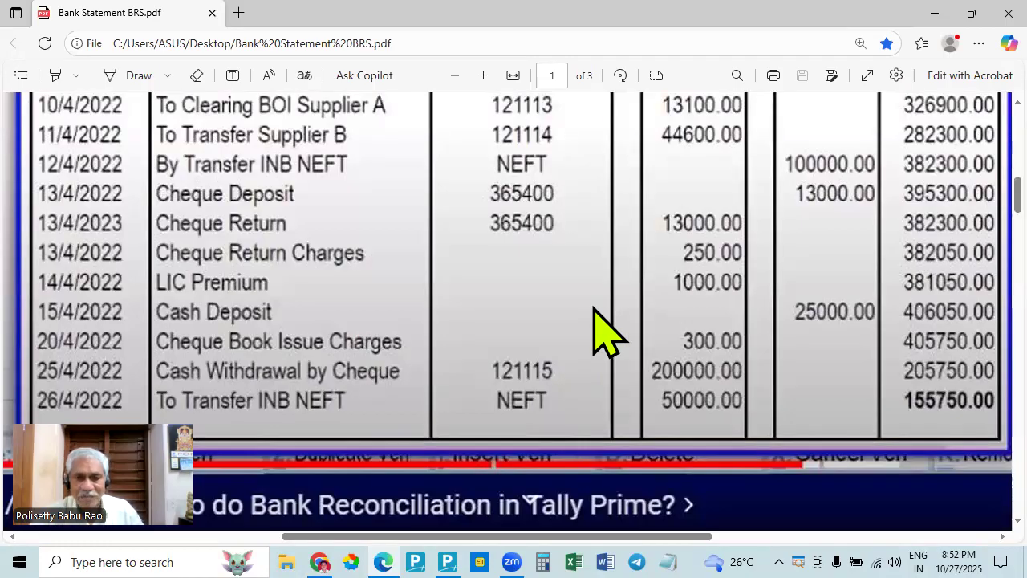
pyautogui.hotkey('alt', 'Tab')
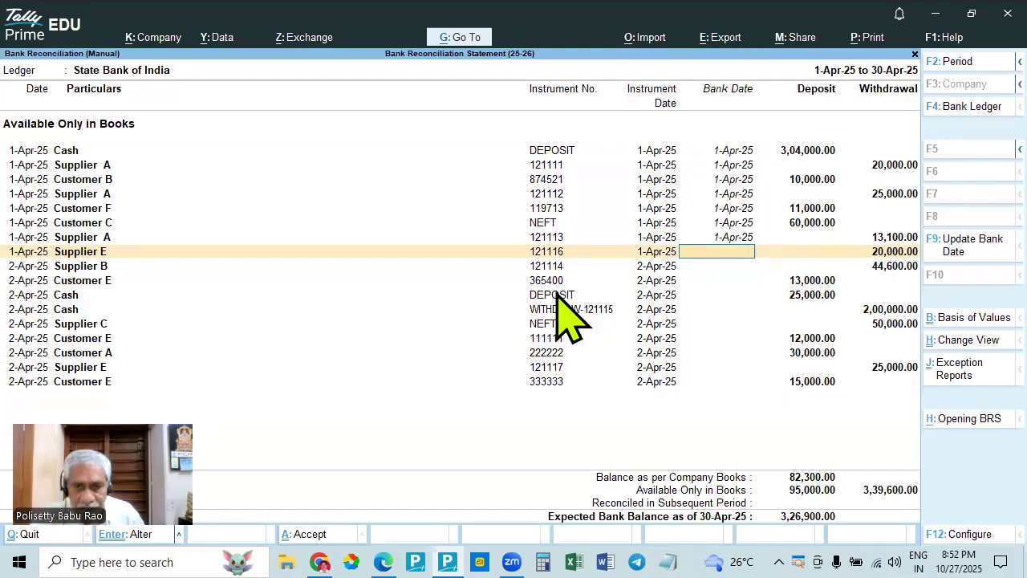
pyautogui.press('alt')
pyautogui.hotkey('alt', 'Tab')
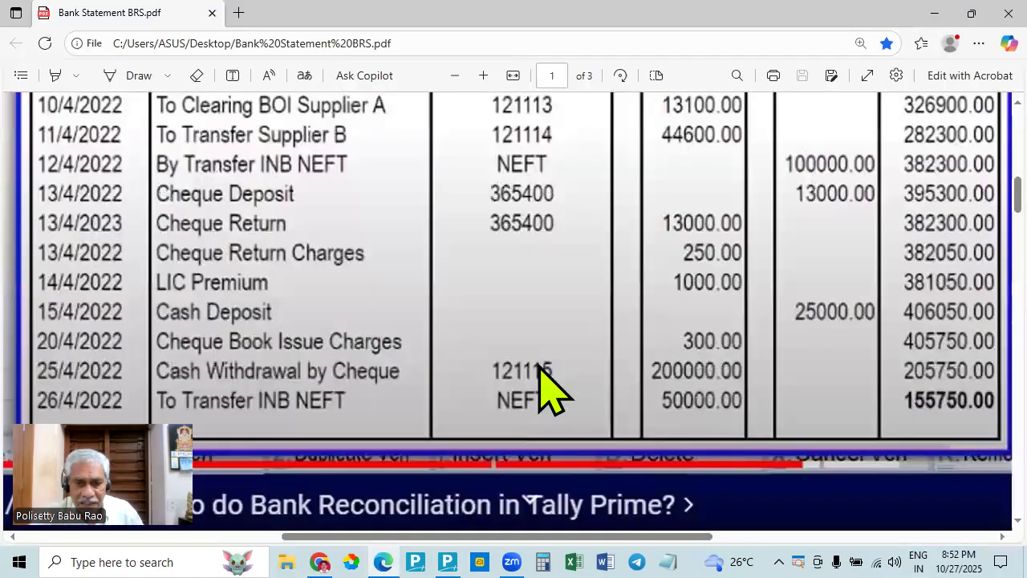
pyautogui.hotkey('alt', 'Tab')
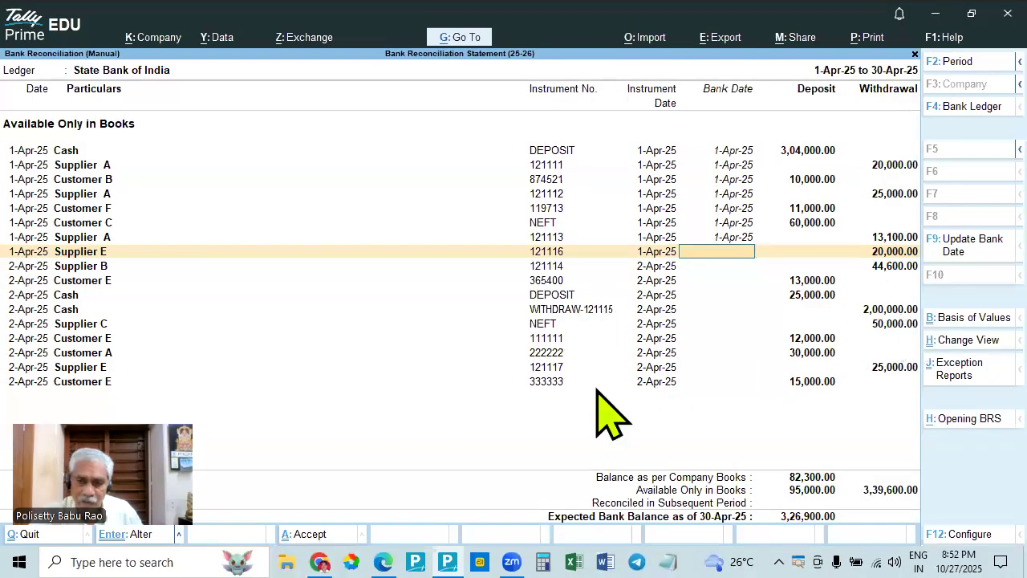
pyautogui.hotkey('alt', 'Tab')
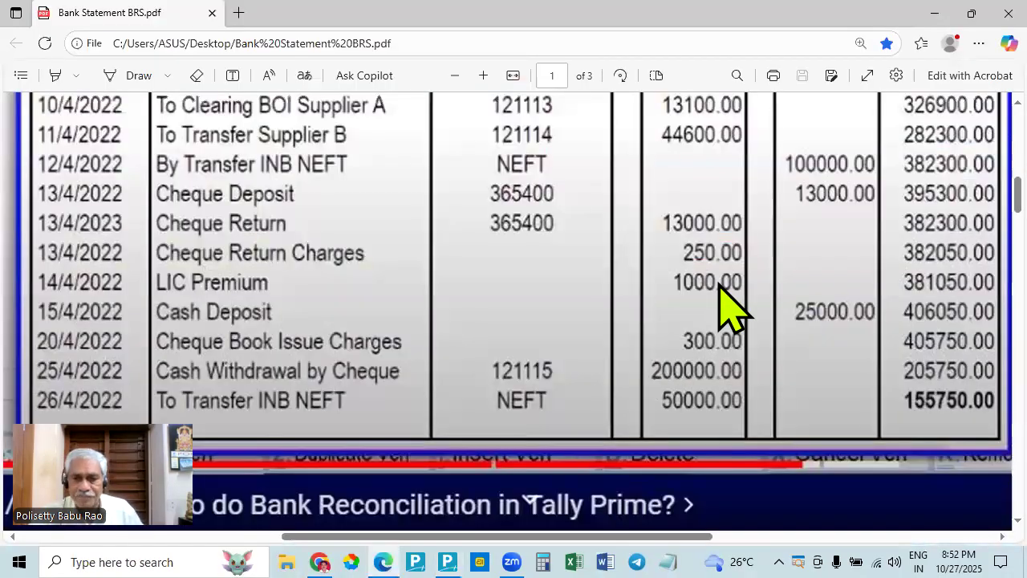
pyautogui.hotkey('alt', 'Tab')
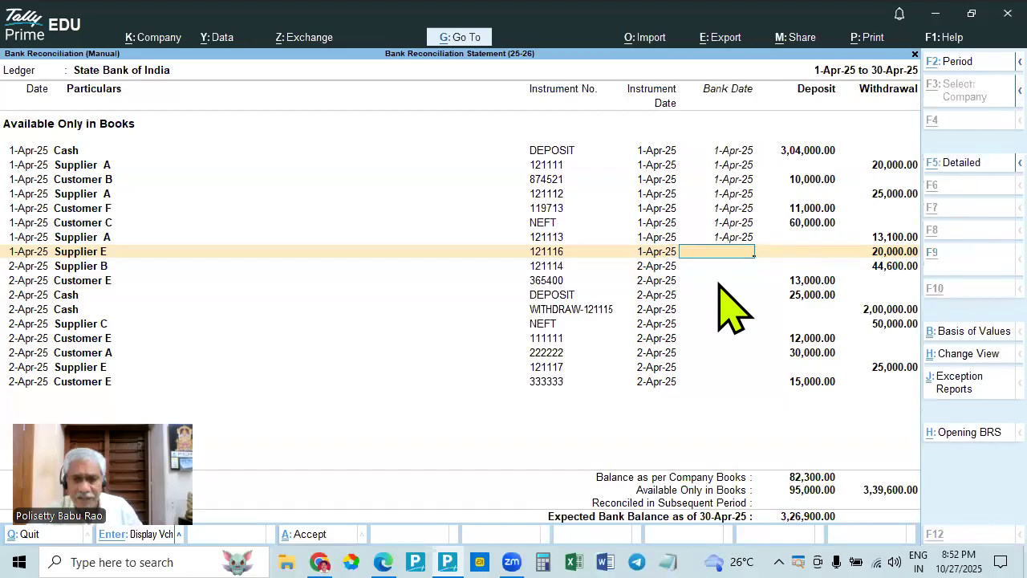
pyautogui.hotkey('alt', 'Tab')
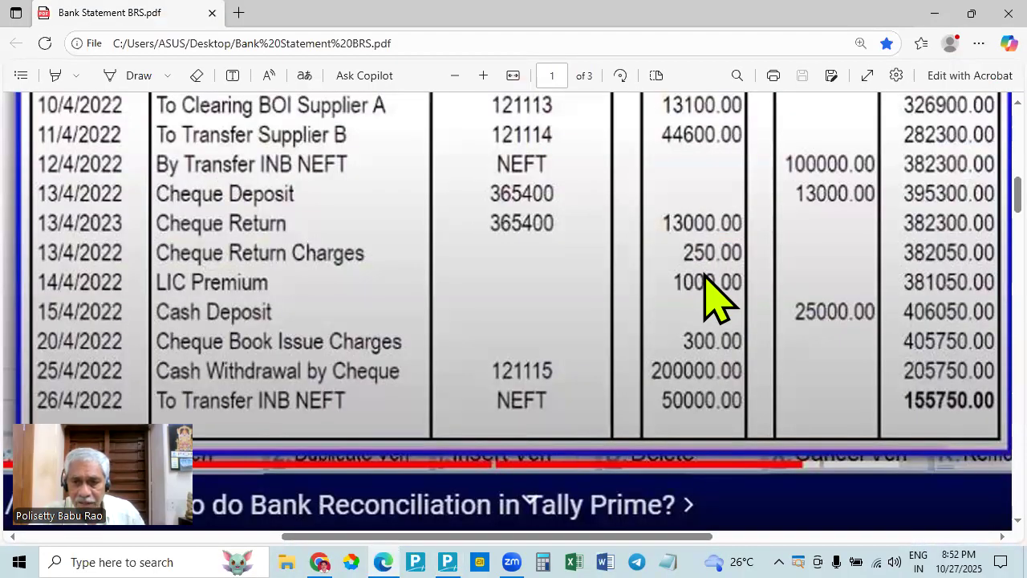
pyautogui.hotkey('alt', 'Tab')
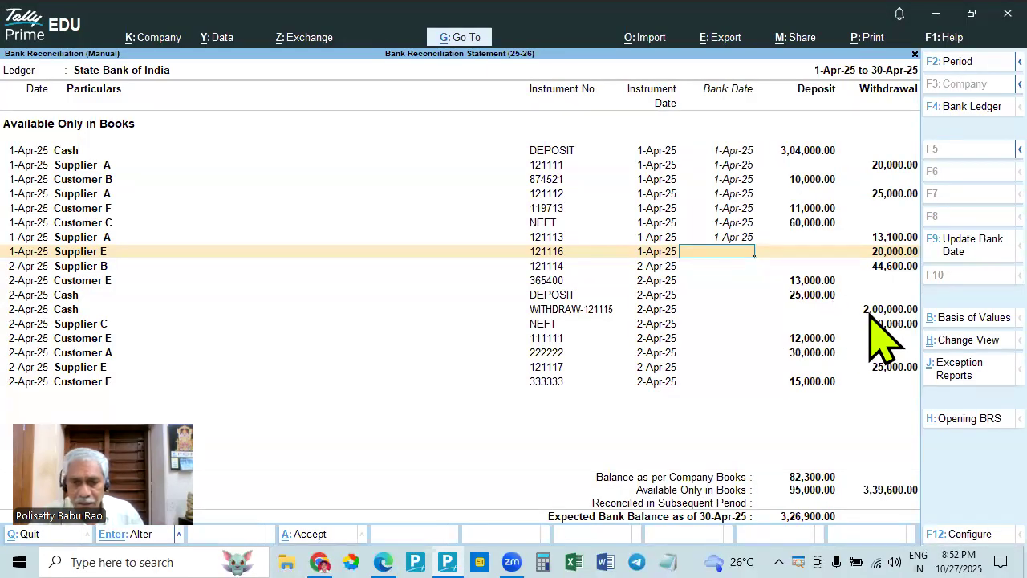
pyautogui.hotkey('alt', 'Tab')
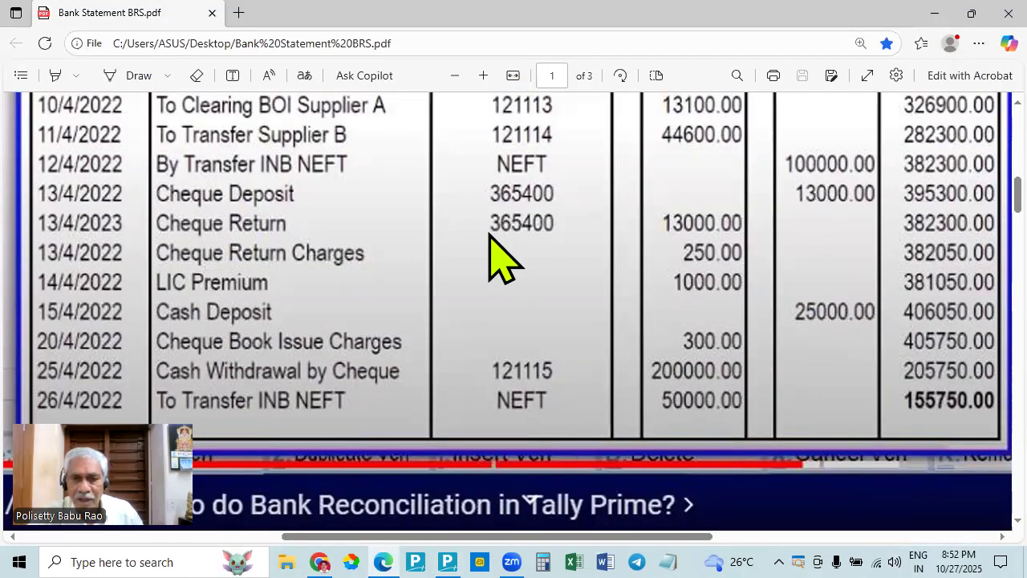
pyautogui.hotkey('alt', 'Tab')
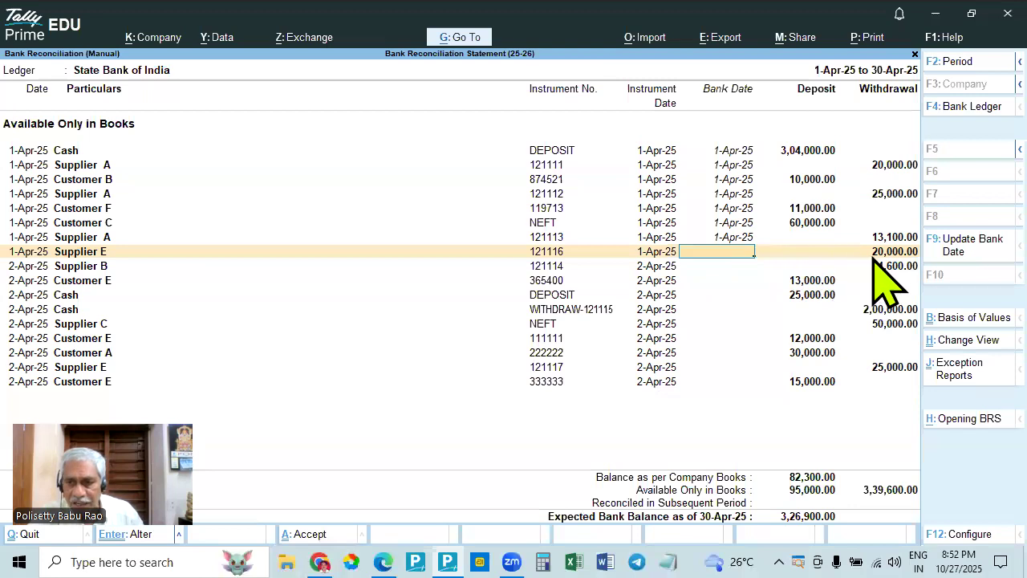
pyautogui.hotkey('alt', 'Tab')
pyautogui.hotkey('alt', 'Tab')
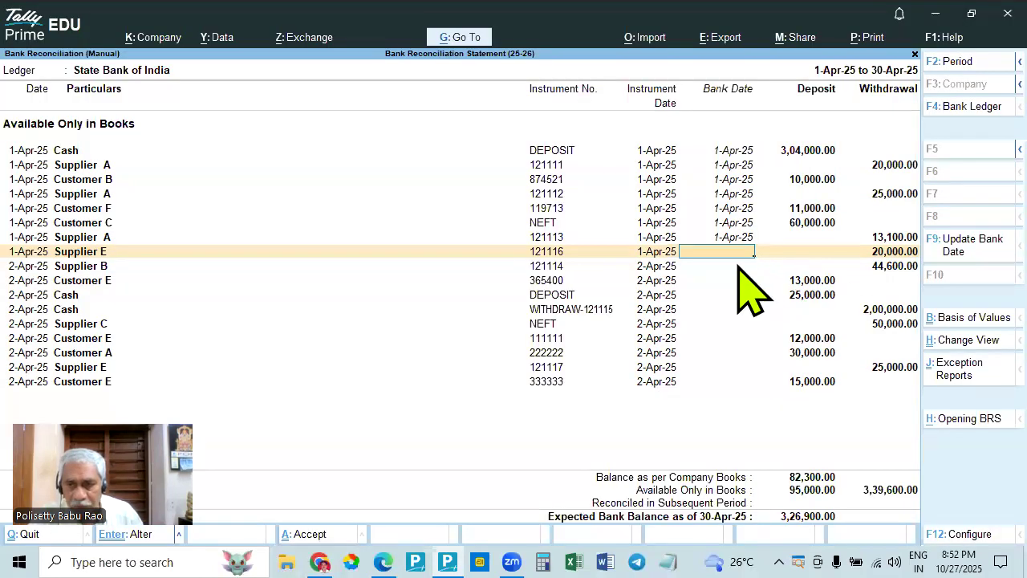
# - Match Supplier B's cheque 121114 for 44,600.00 with the bank statement in Edge, and set its bank date to 2-Apr-25 in TallyPrime
pyautogui.press('Down')
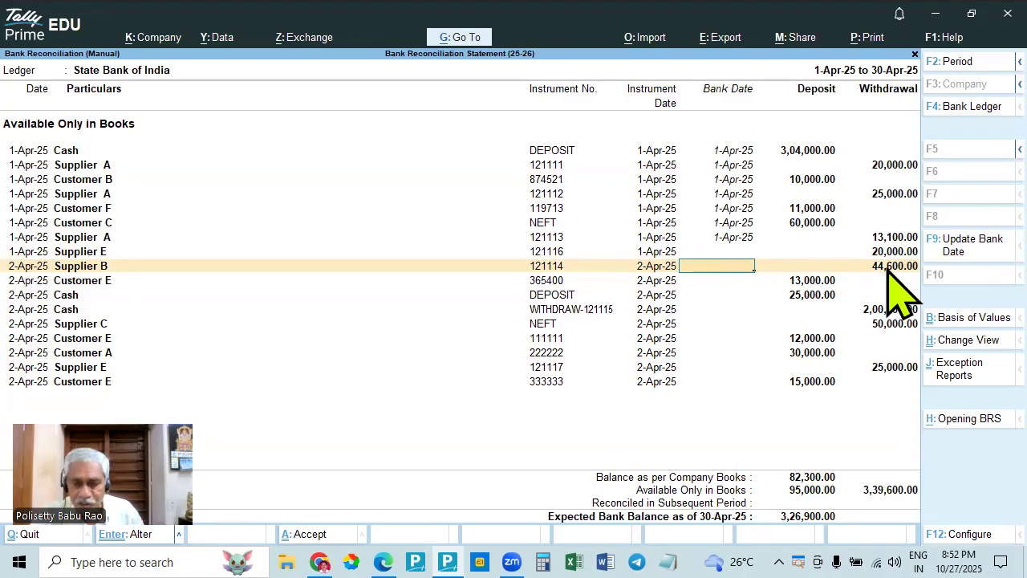
pyautogui.hotkey('alt', 'Tab')
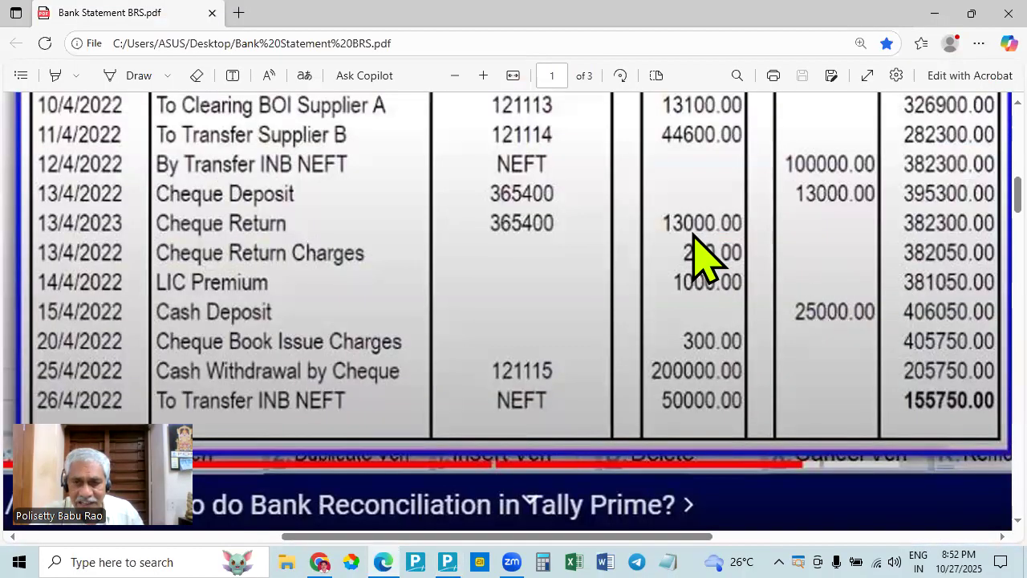
pyautogui.hotkey('alt', 'Tab')
pyautogui.hotkey('alt', 'Tab')
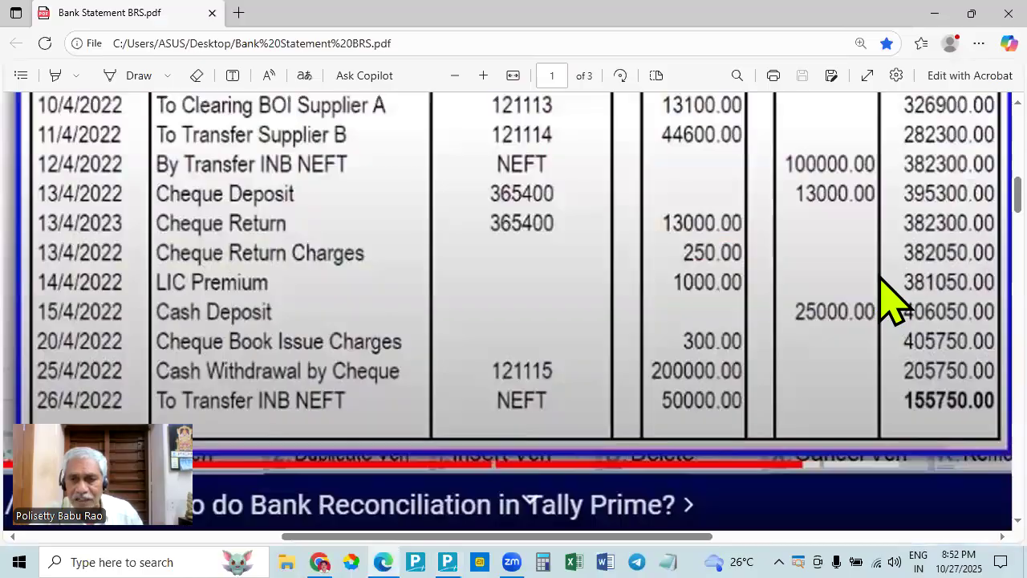
pyautogui.hotkey('alt', 'Tab')
pyautogui.hotkey('alt', 'Tab')
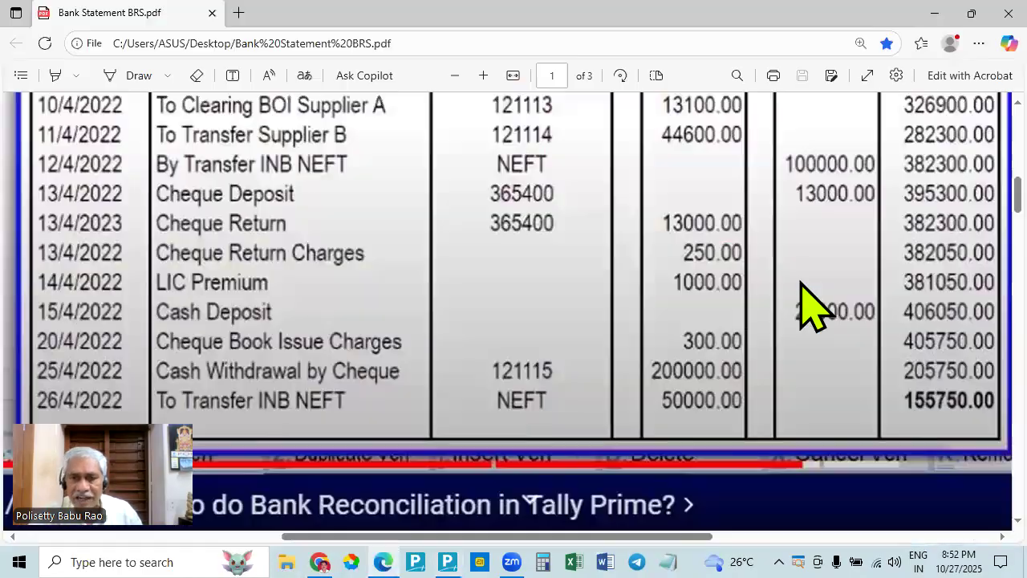
pyautogui.scroll(3, 762, 284)
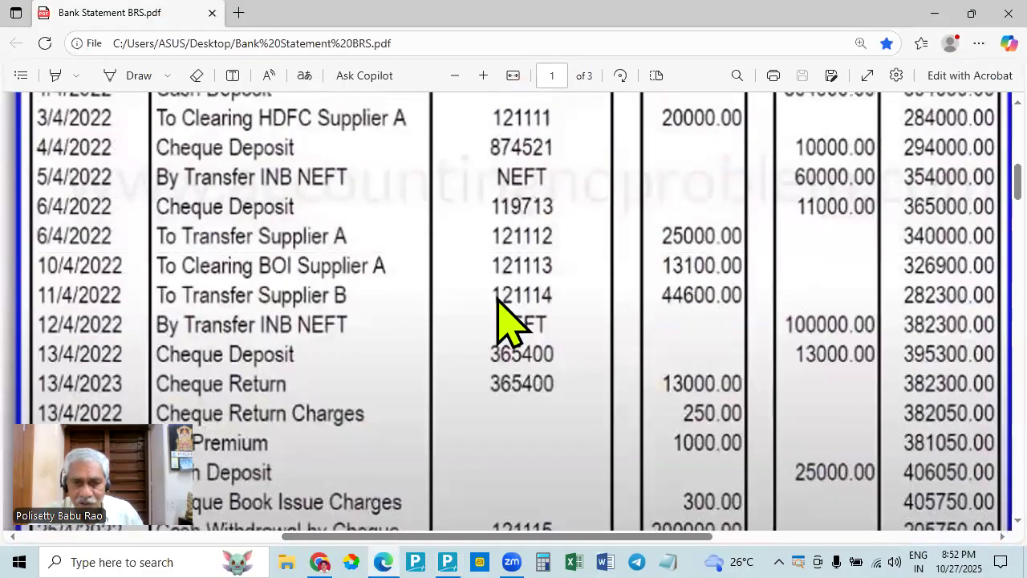
pyautogui.hotkey('alt', 'Tab')
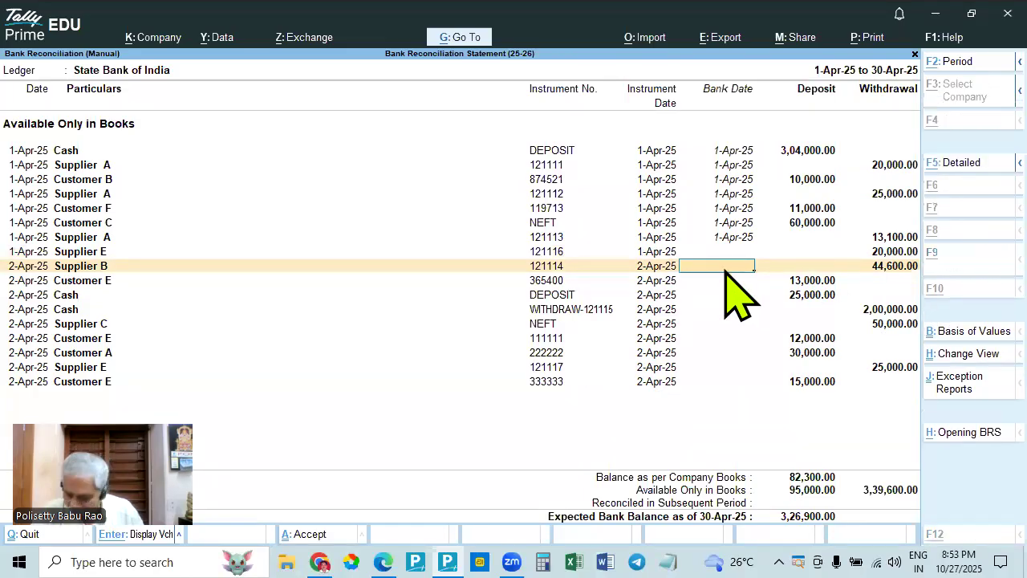
pyautogui.hotkey('alt', 'Tab')
# - Search the credit entries of the bank statement in Edge for Customer E's 13,000.00 deposit recorded in TallyPrime
pyautogui.hotkey('alt', 'Tab')
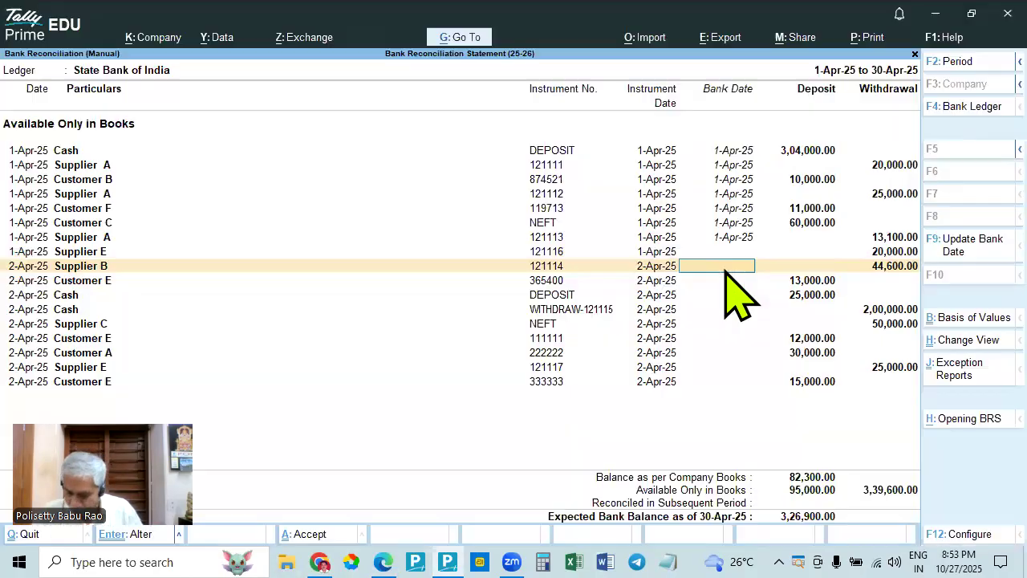
pyautogui.write('2.4')
pyautogui.press('Return')
pyautogui.hotkey('alt', 'Tab')
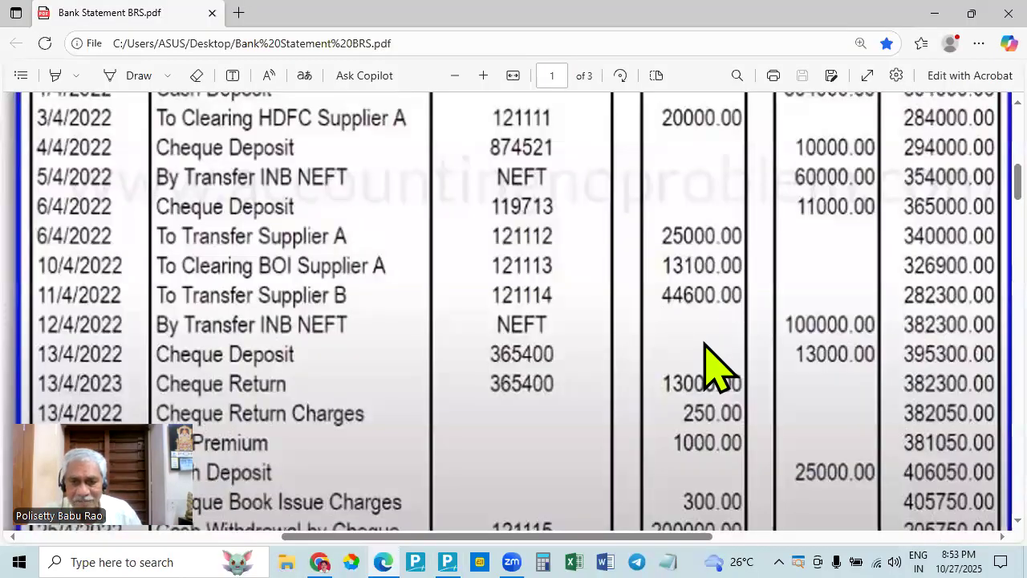
pyautogui.scroll(-3, 703, 378)
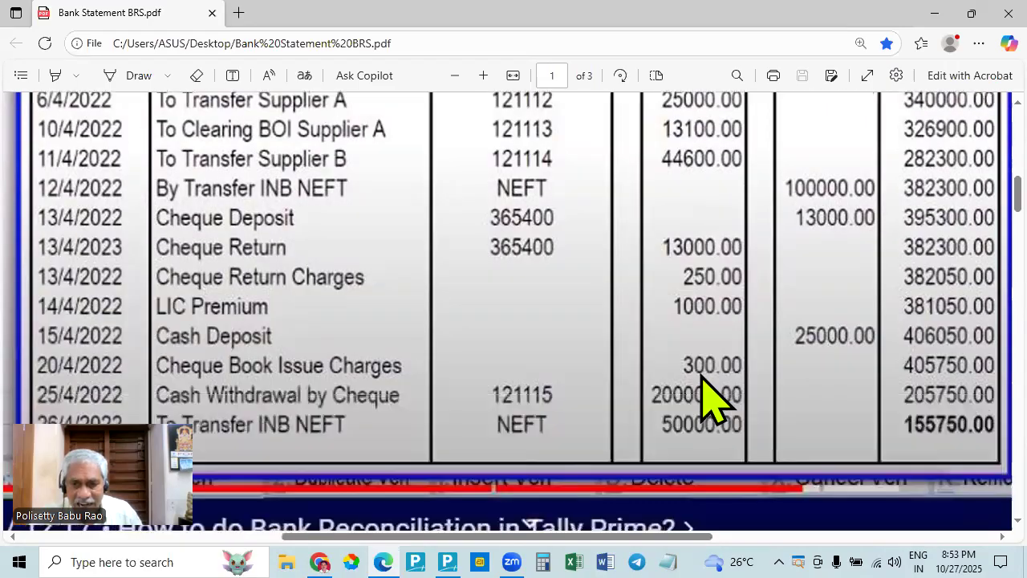
pyautogui.scroll(-1, 702, 385)
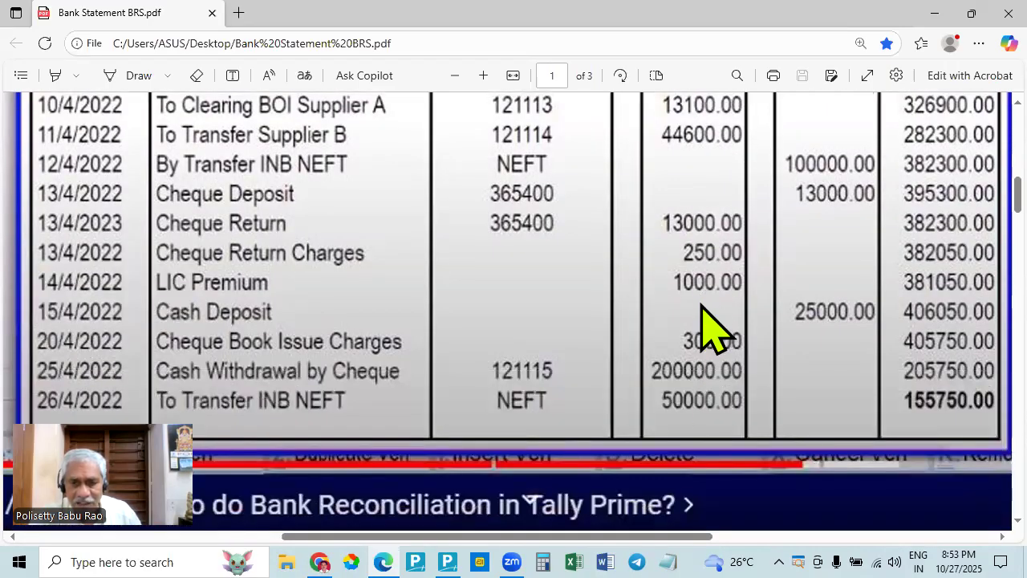
pyautogui.scroll(3, 703, 309)
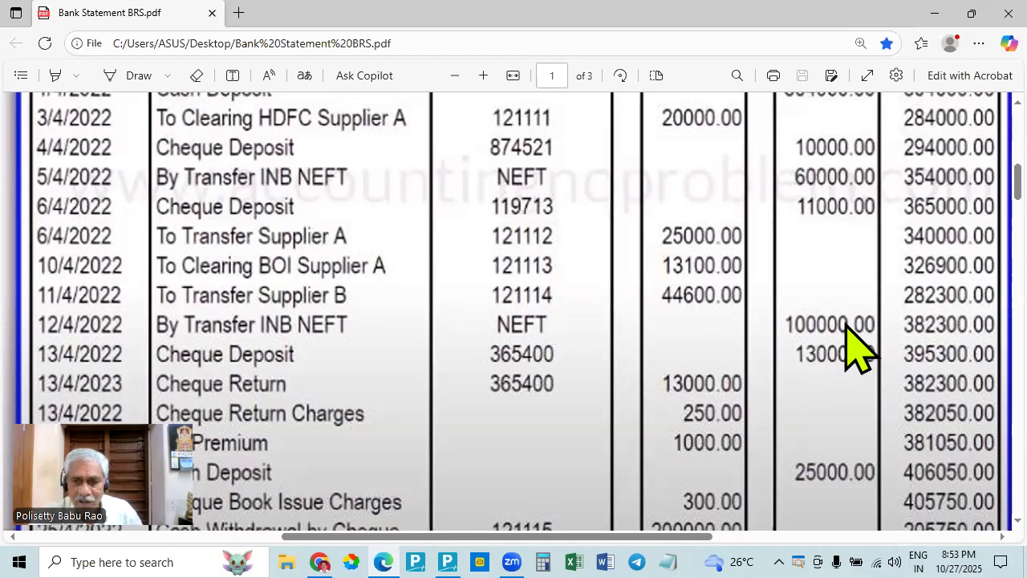
pyautogui.hotkey('alt', 'Tab')
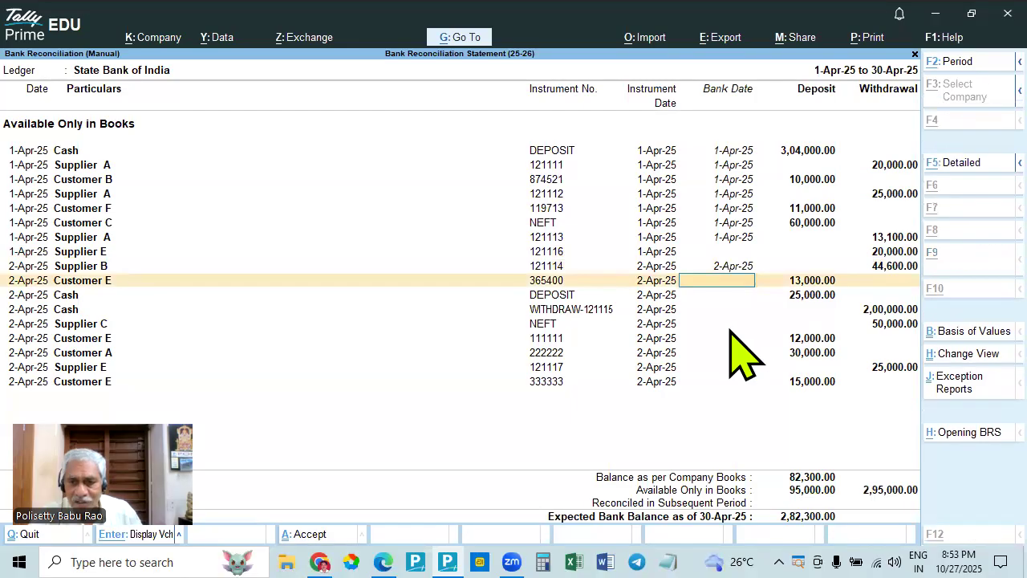
pyautogui.hotkey('alt', 'Tab')
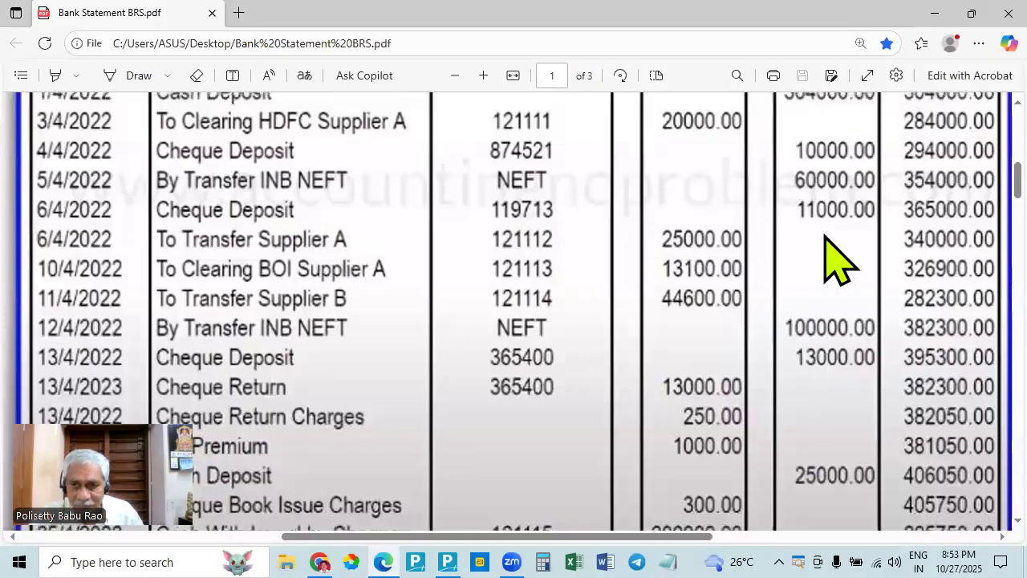
pyautogui.scroll(3, 823, 229)
pyautogui.scroll(-3, 824, 389)
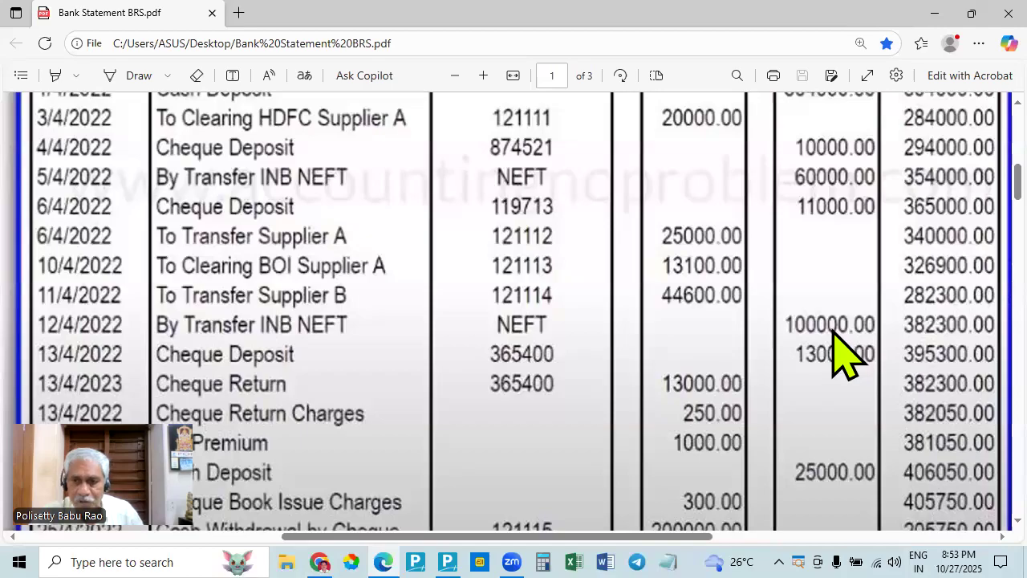
# - Compare Customer E's cheque 365400 in TallyPrime with the cheque deposit and cheque return entries of the bank statement in Edge
pyautogui.hotkey('alt', 'Tab')
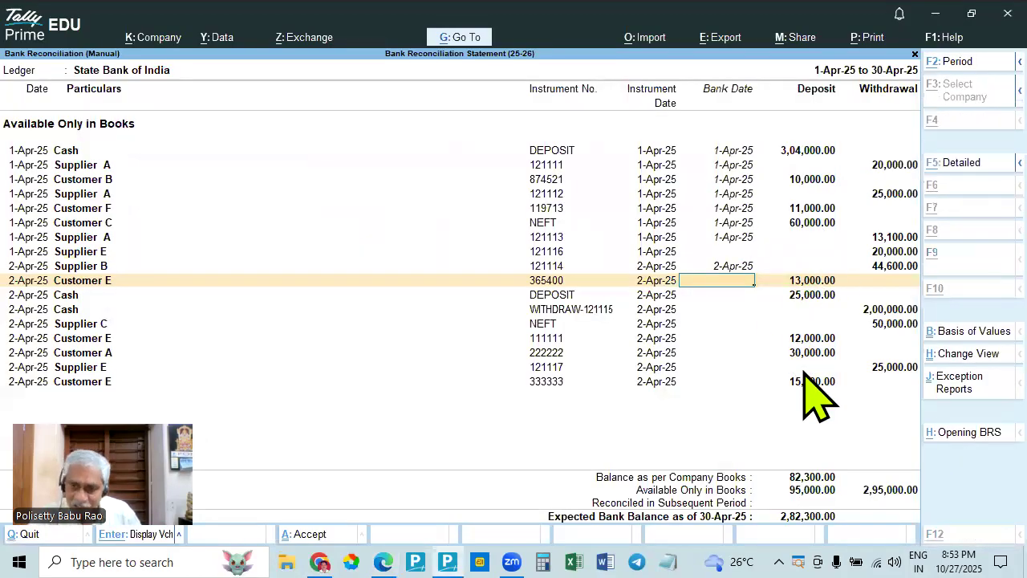
pyautogui.hotkey('alt', 'Tab')
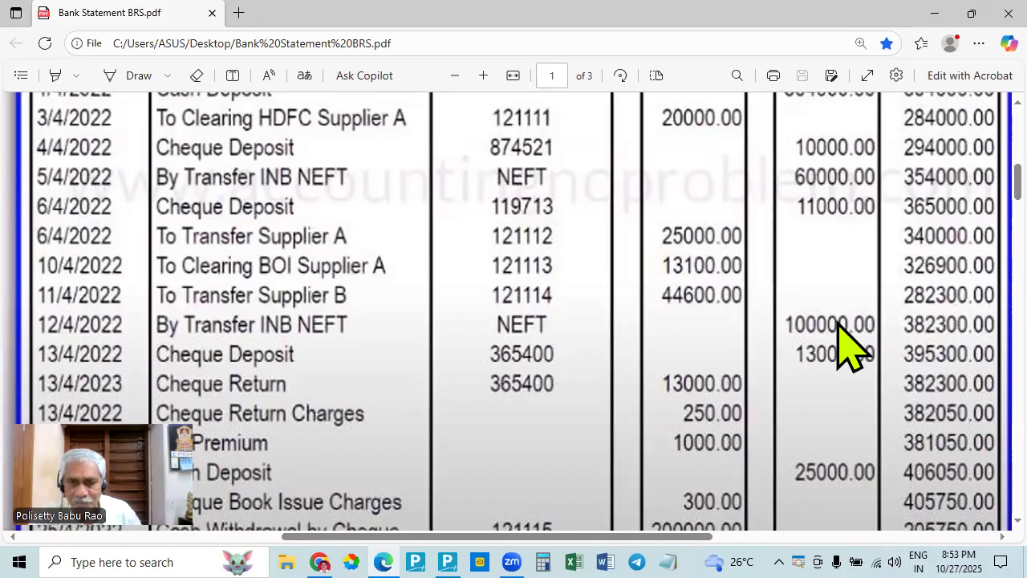
pyautogui.hotkey('alt', 'Tab')
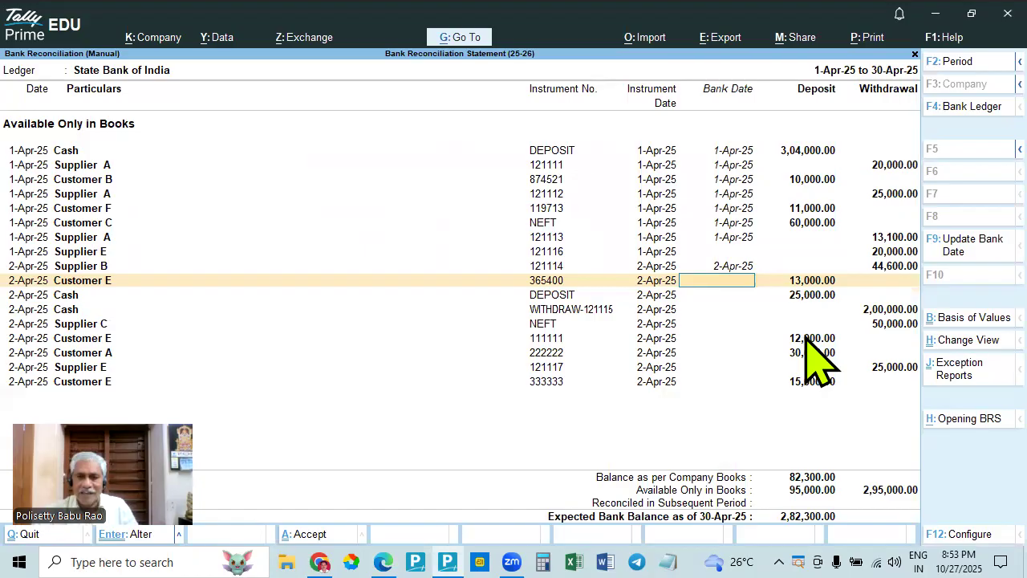
pyautogui.hotkey('alt', 'Tab')
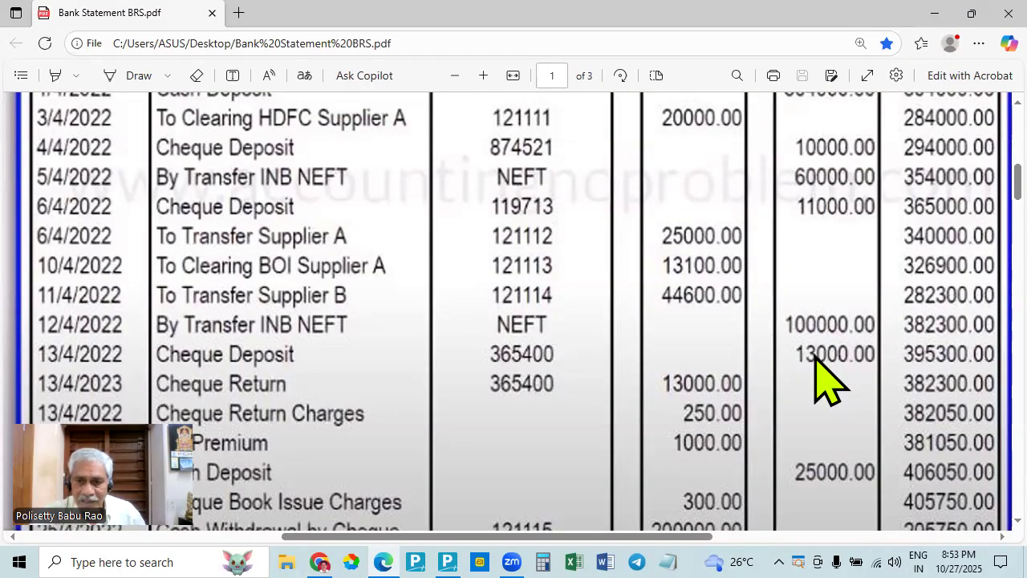
pyautogui.hotkey('alt', 'Tab')
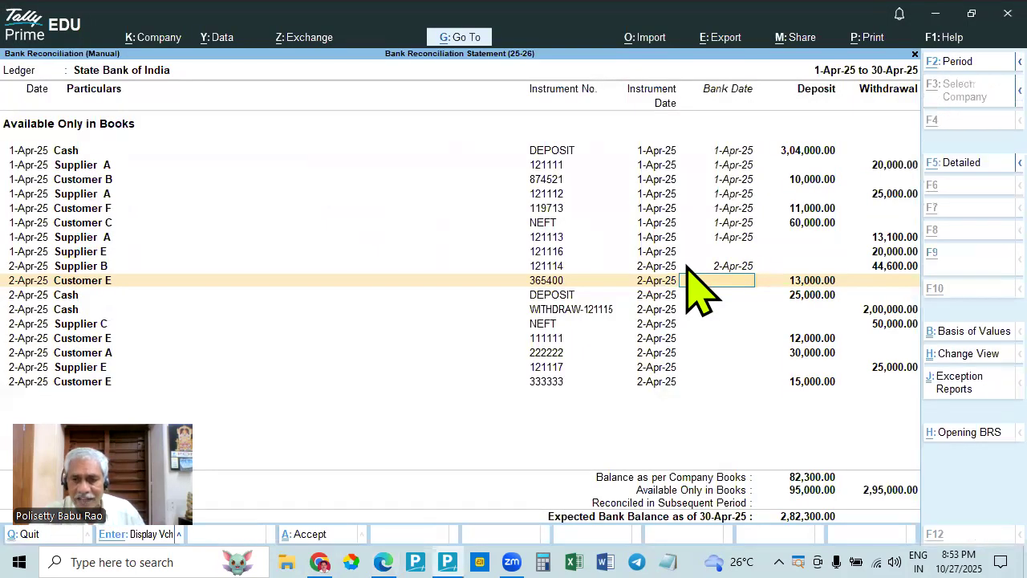
pyautogui.hotkey('alt', 'Tab')
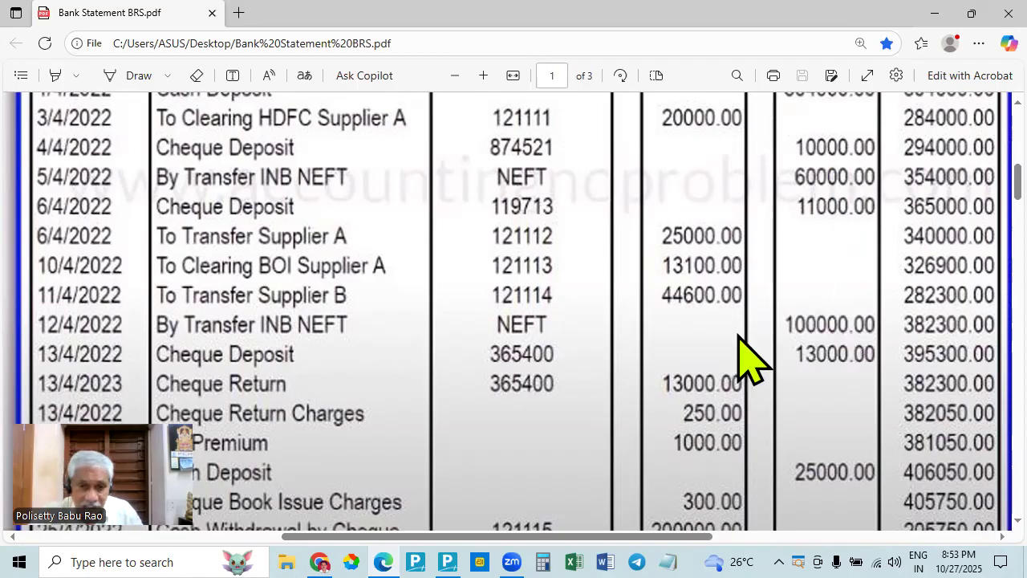
pyautogui.hotkey('alt', 'Tab')
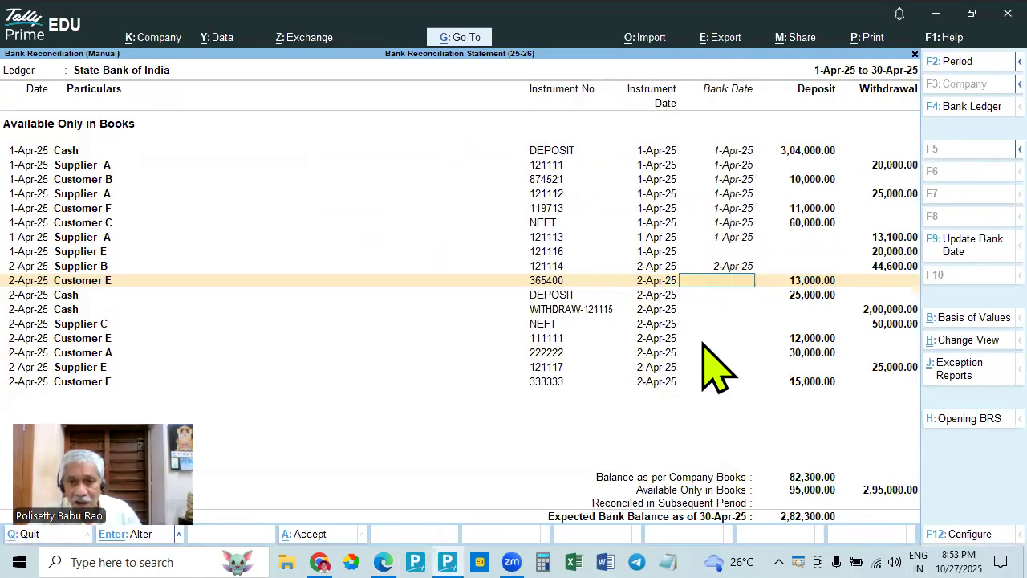
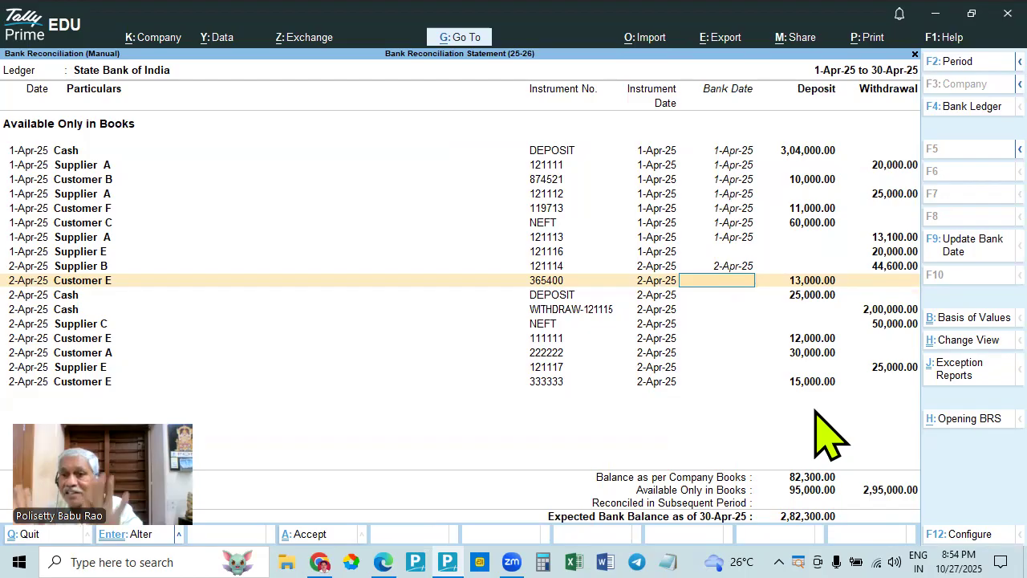
# - Look for the bank statement's 100000.00 NEFT credit of 12/4/2022 among the book entries of the reconciliation in TallyPrime
pyautogui.hotkey('alt', 'Tab')
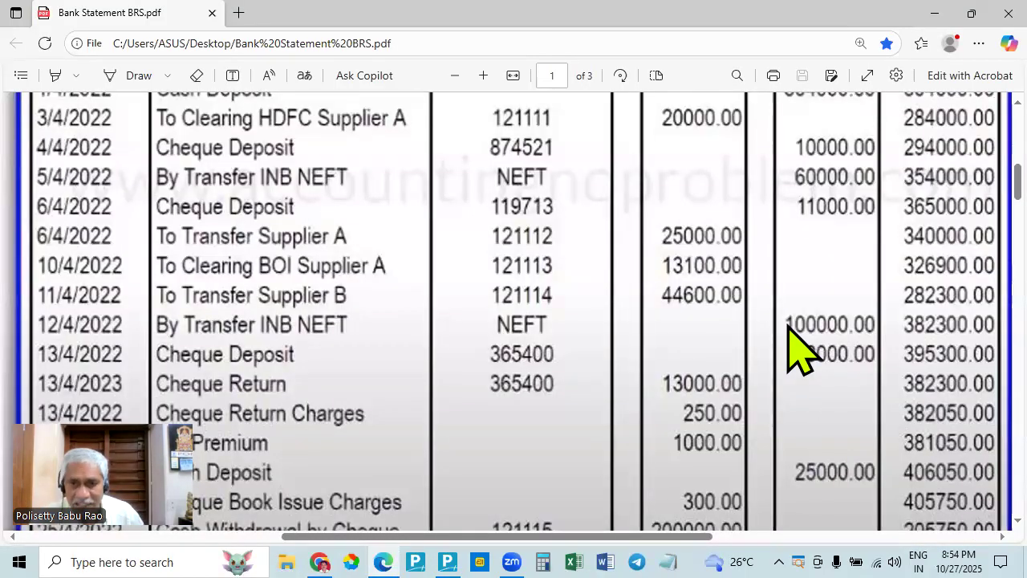
pyautogui.hotkey('alt', 'Tab')
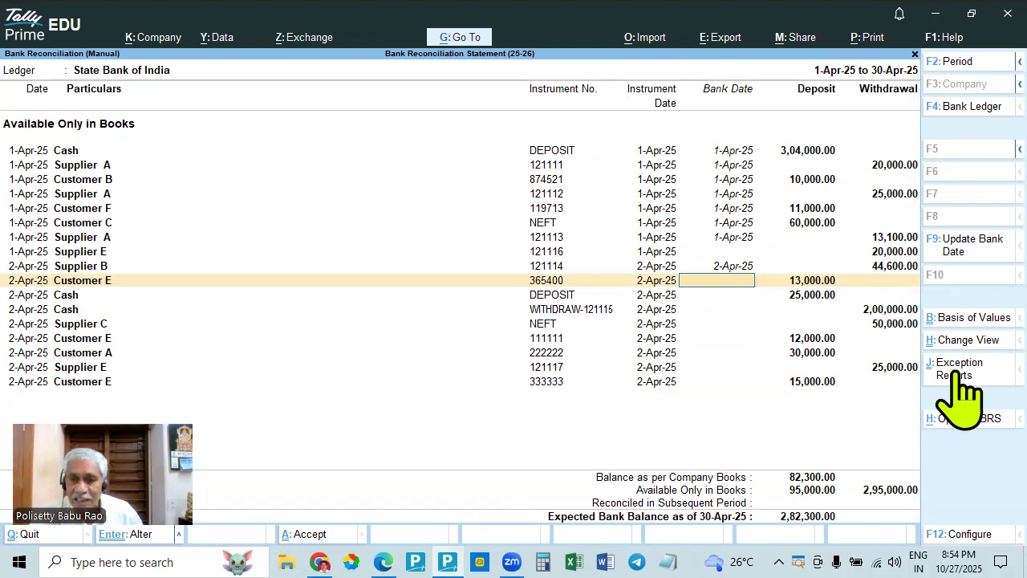
pyautogui.hotkey('alt', 'Tab')
pyautogui.hotkey('alt', 'Tab')
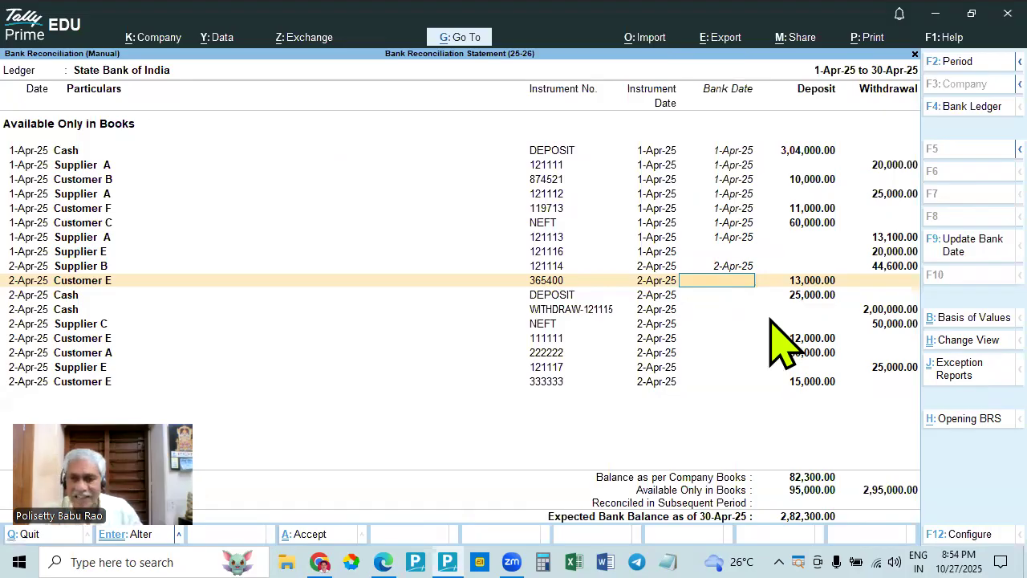
pyautogui.hotkey('alt', 'Tab')
pyautogui.hotkey('alt', 'Tab')
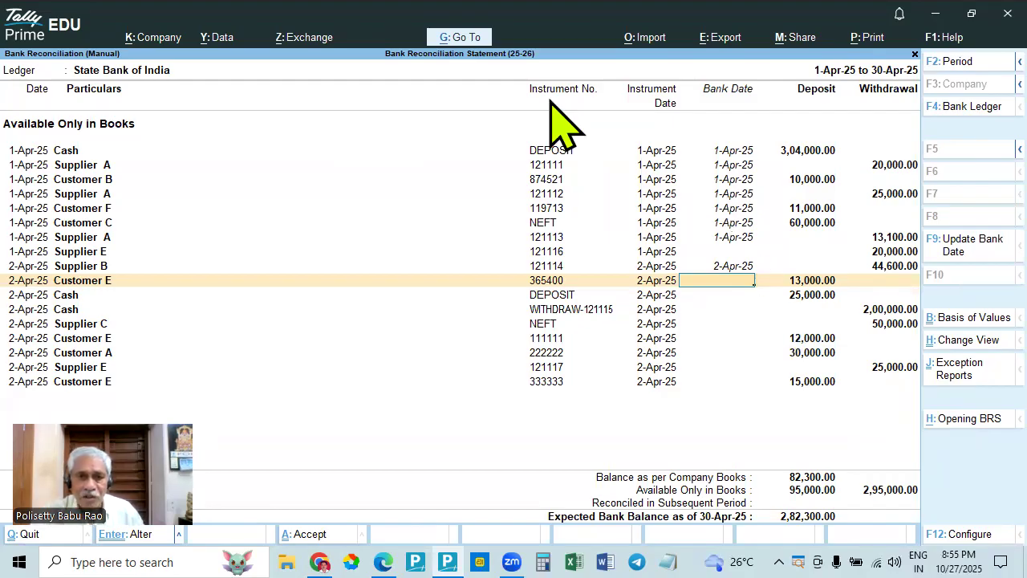
# - Start creating a voucher from the reconciliation in TallyPrime, and check the 100000.00 NEFT credit in the bank statement in Edge
pyautogui.click(459, 37)
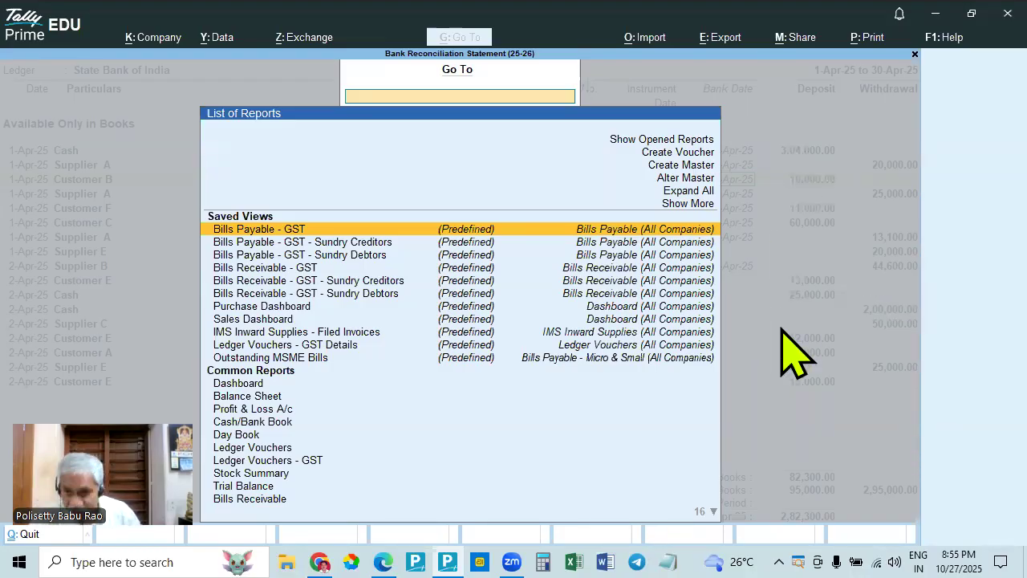
pyautogui.click(678, 157)
pyautogui.click(678, 156)
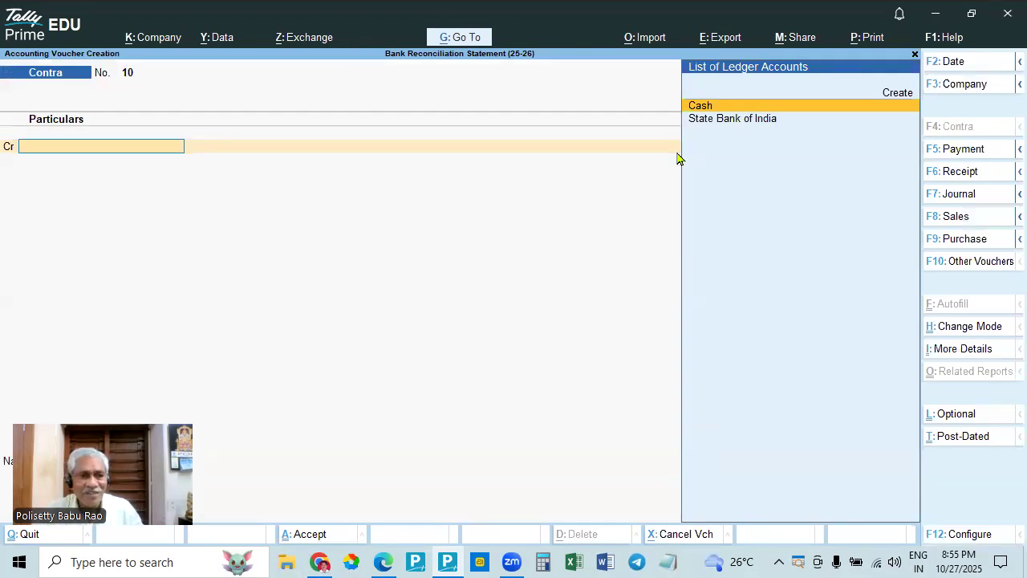
pyautogui.hotkey('alt', 'Tab')
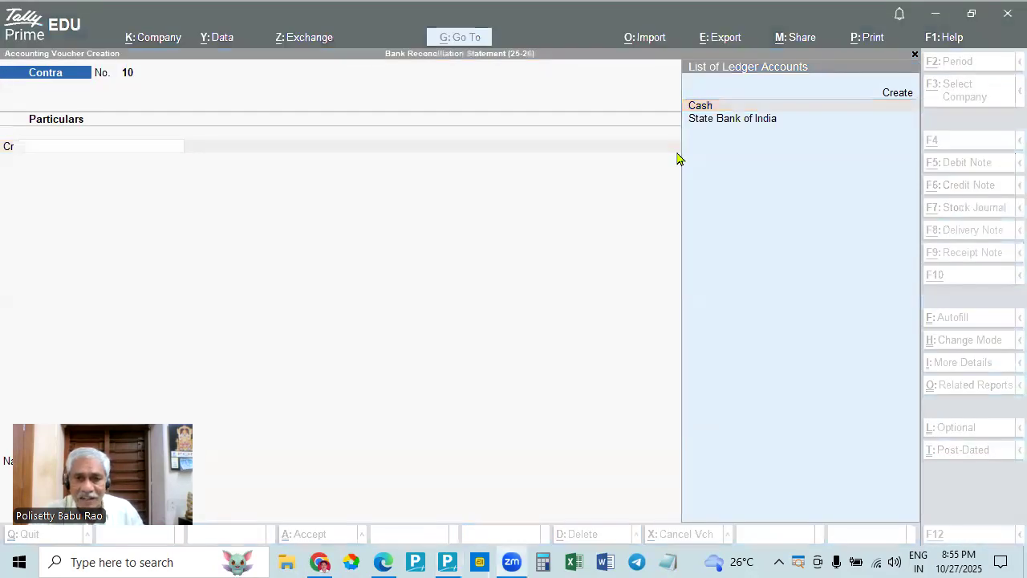
pyautogui.hotkey('alt', 'Tab')
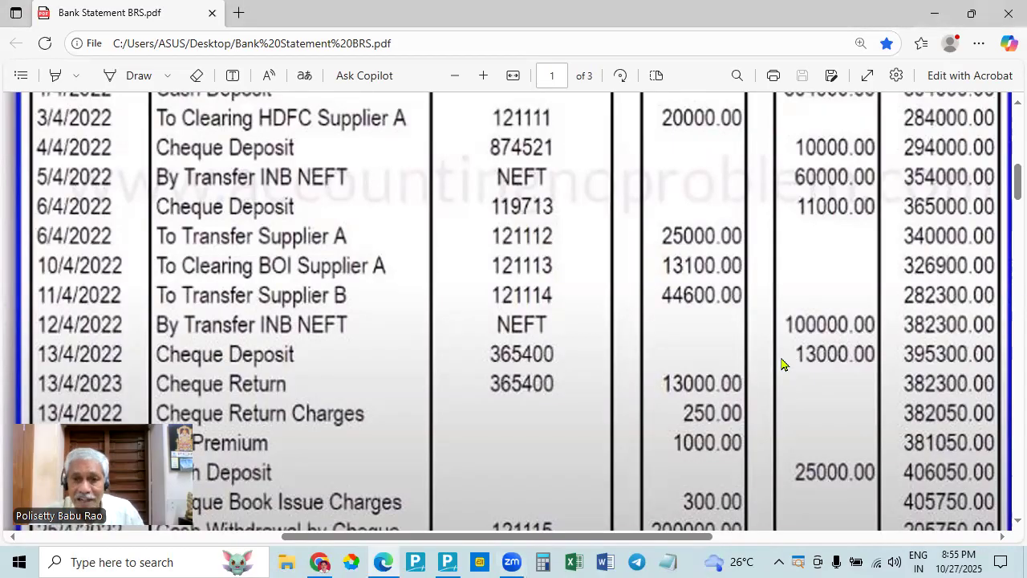
pyautogui.hotkey('alt', 'Tab')
pyautogui.hotkey('alt', 'Tab')
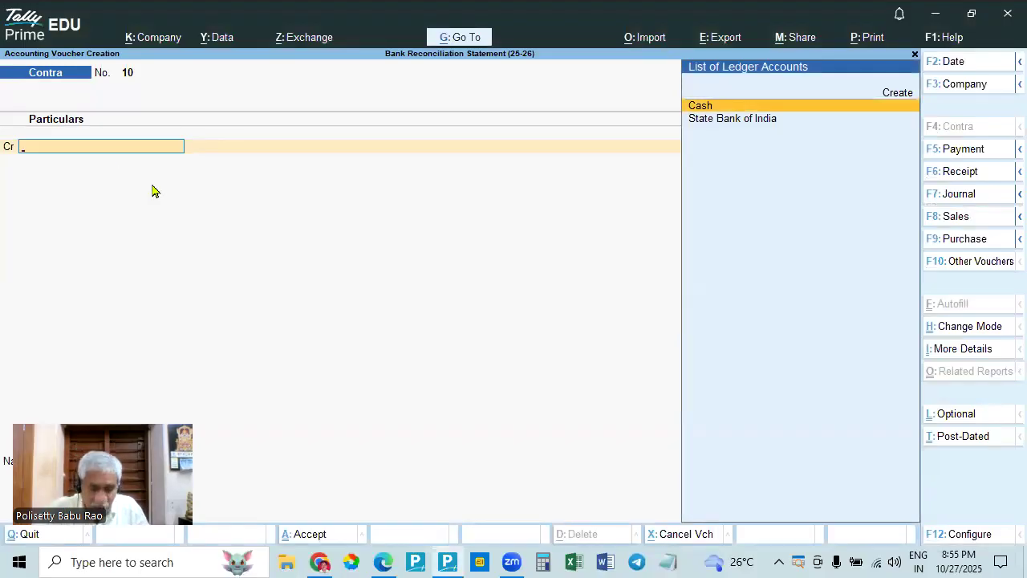
# - Change the new voucher to a Receipt and set its date to 2-Apr-25
pyautogui.press('F6')
pyautogui.press('F2')
pyautogui.write('2.4')
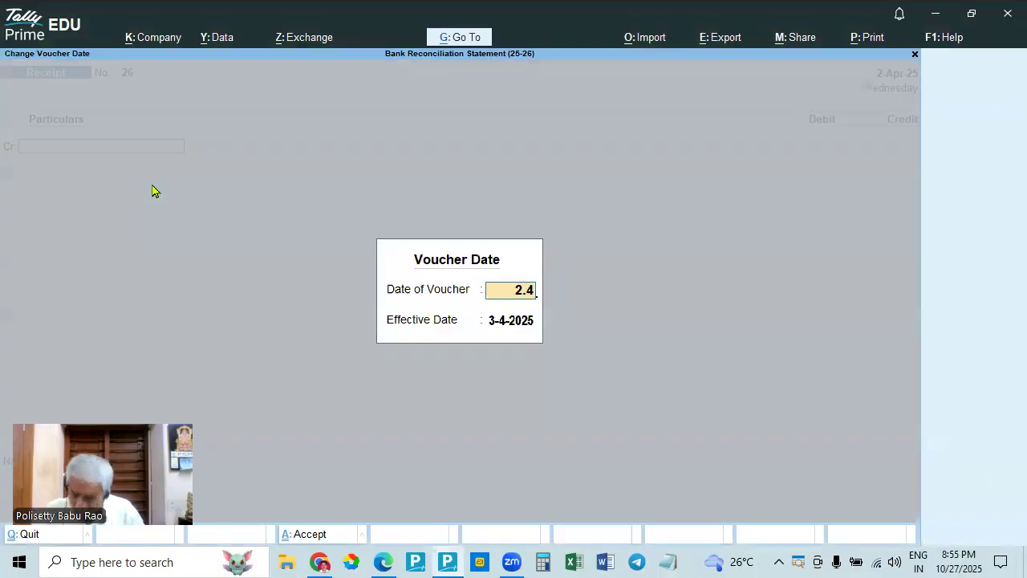
pyautogui.press('Return')
pyautogui.press('Return')
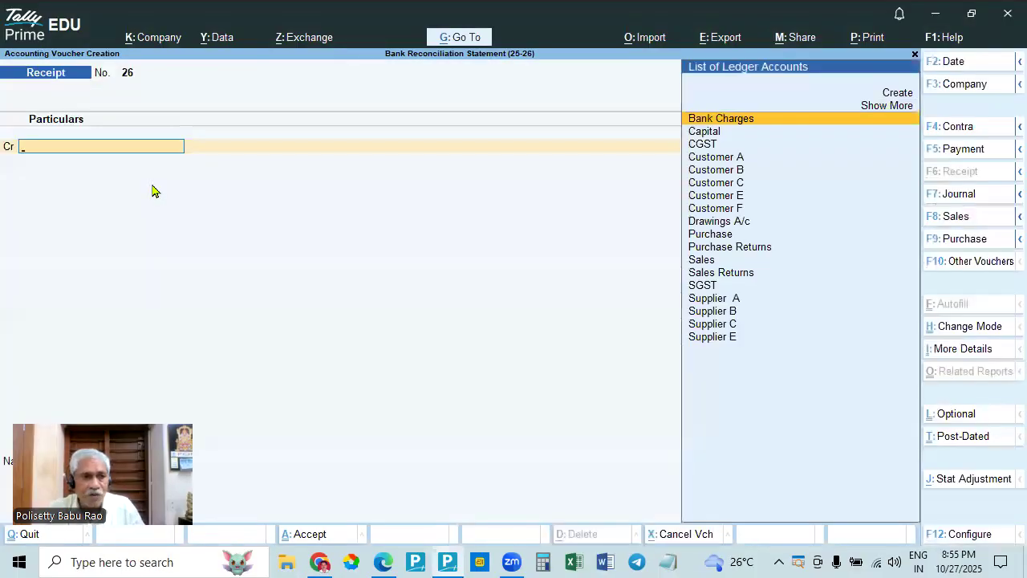
# - Examine the 12/4/2022 NEFT credit of 100000.00 in the bank statement in Edge for a payer to credit in the TallyPrime receipt
pyautogui.hotkey('alt', 'Tab')
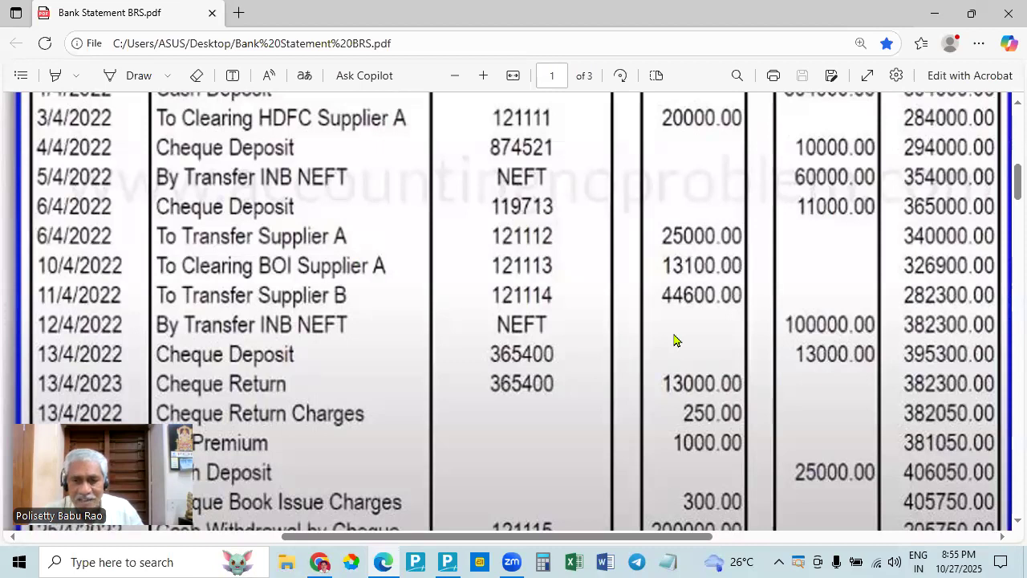
pyautogui.hotkey('alt', 'Tab')
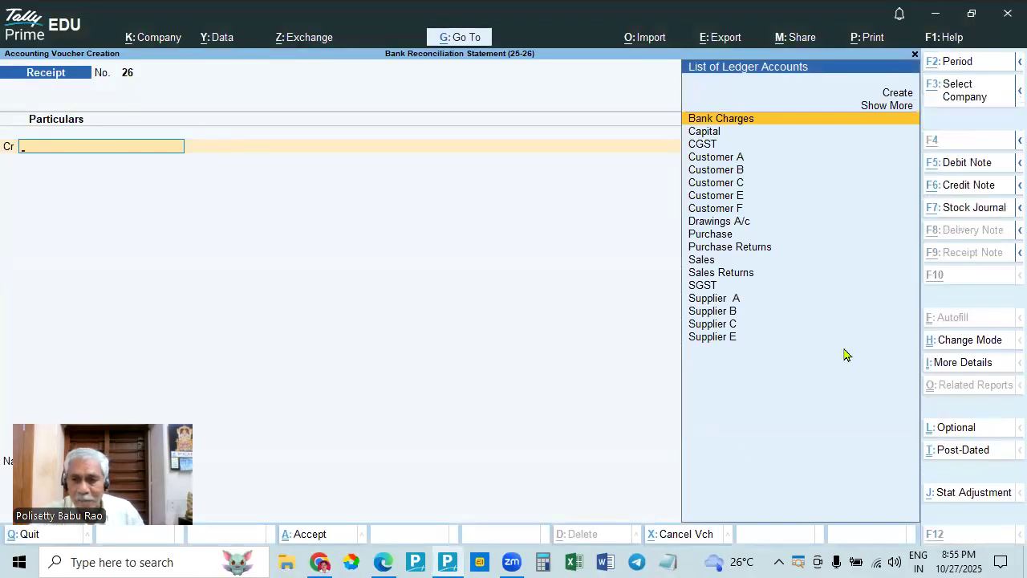
pyautogui.hotkey('alt', 'Tab')
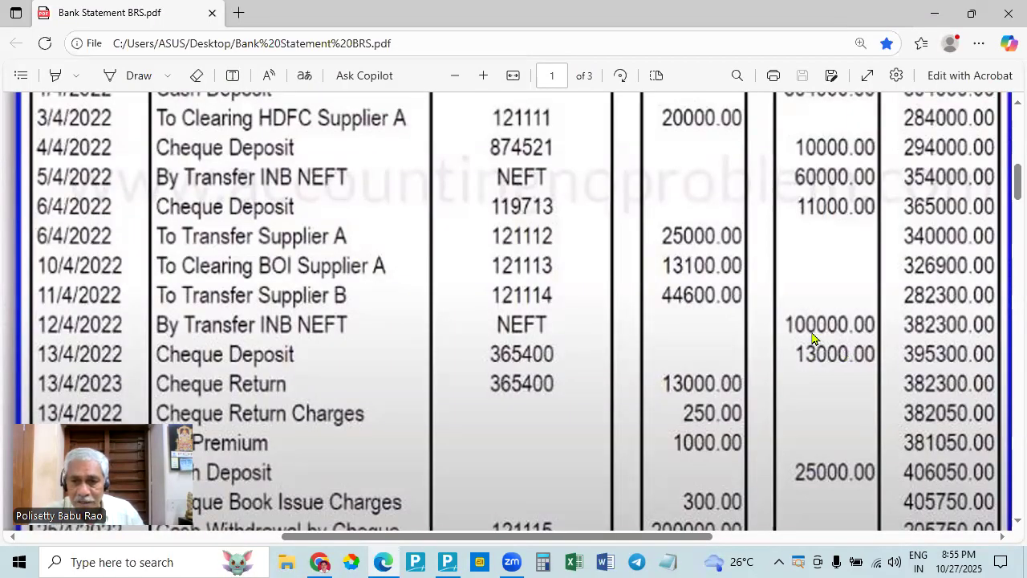
pyautogui.hotkey('alt', 'Tab')
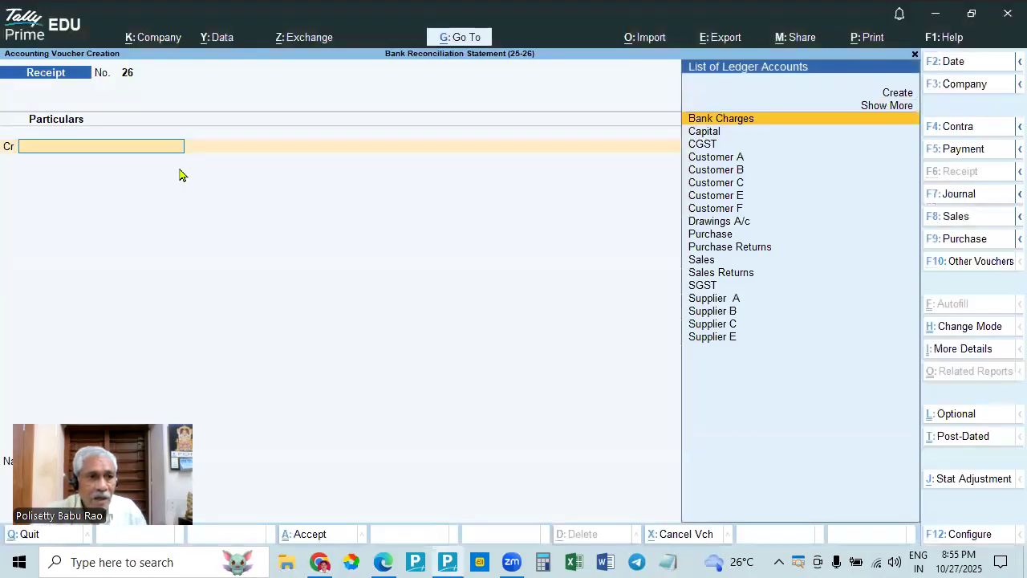
pyautogui.hotkey('alt', 'Tab')
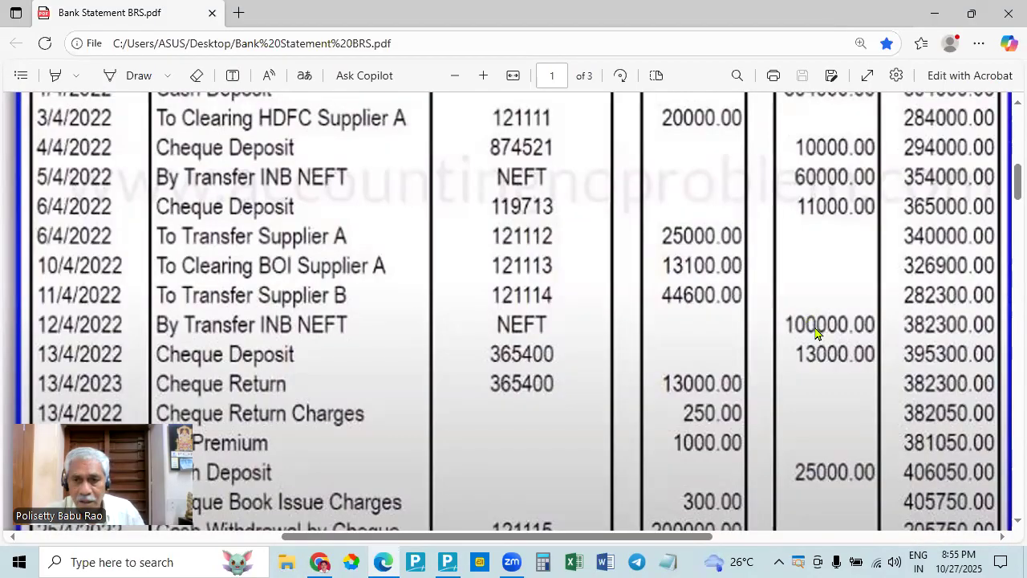
pyautogui.scroll(5, 814, 321)
pyautogui.scroll(-4, 814, 321)
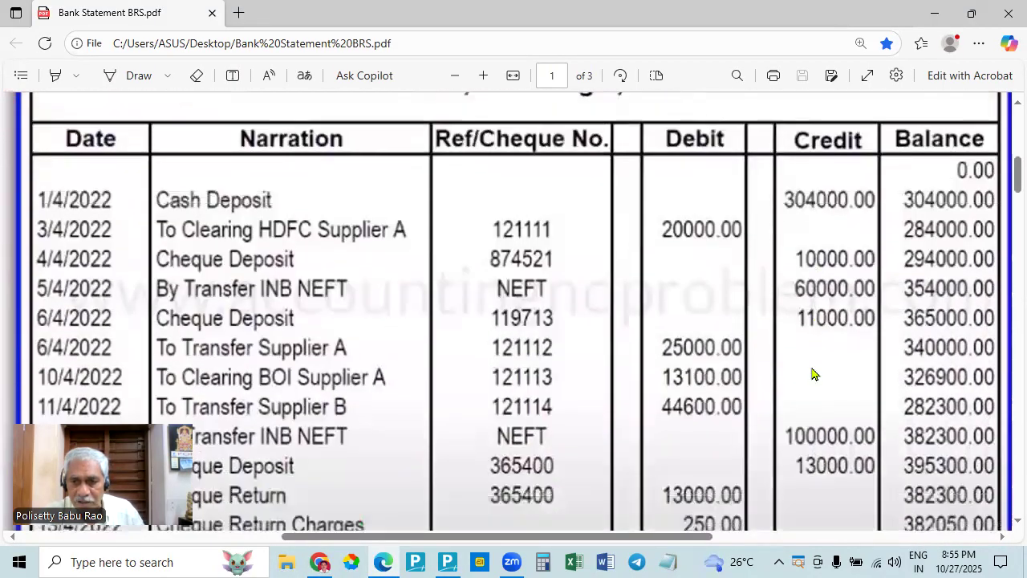
pyautogui.hotkey('alt', 'Tab')
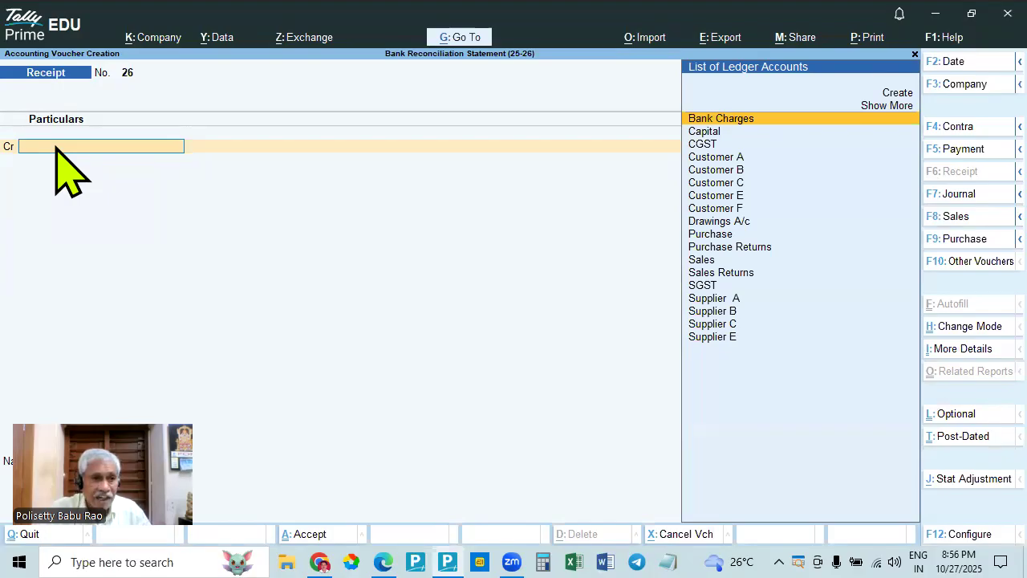
pyautogui.hotkey('alt', 'Tab')
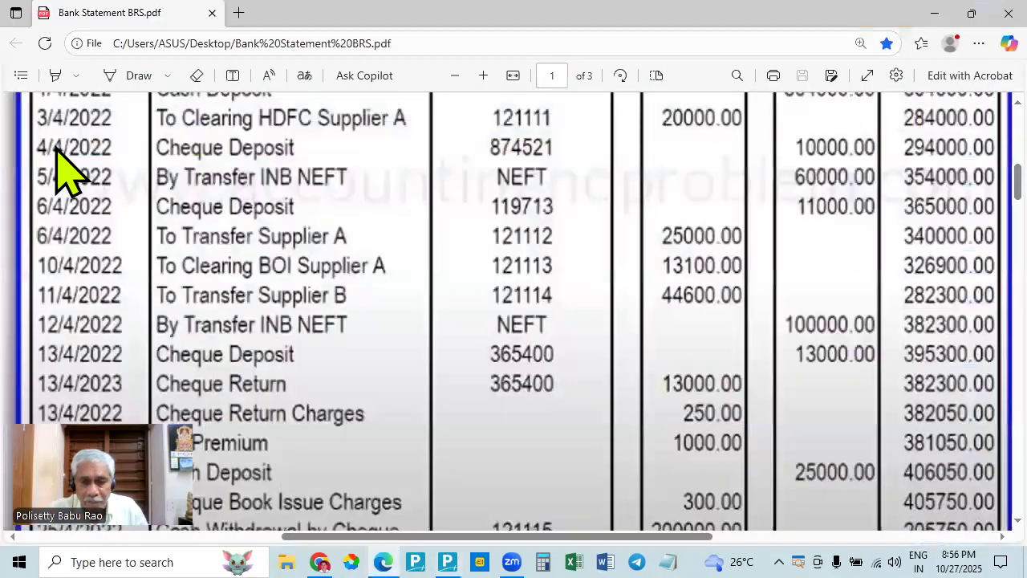
pyautogui.hotkey('alt', 'Tab')
pyautogui.hotkey('alt', 'Tab')
pyautogui.hotkey('alt', 'Tab')
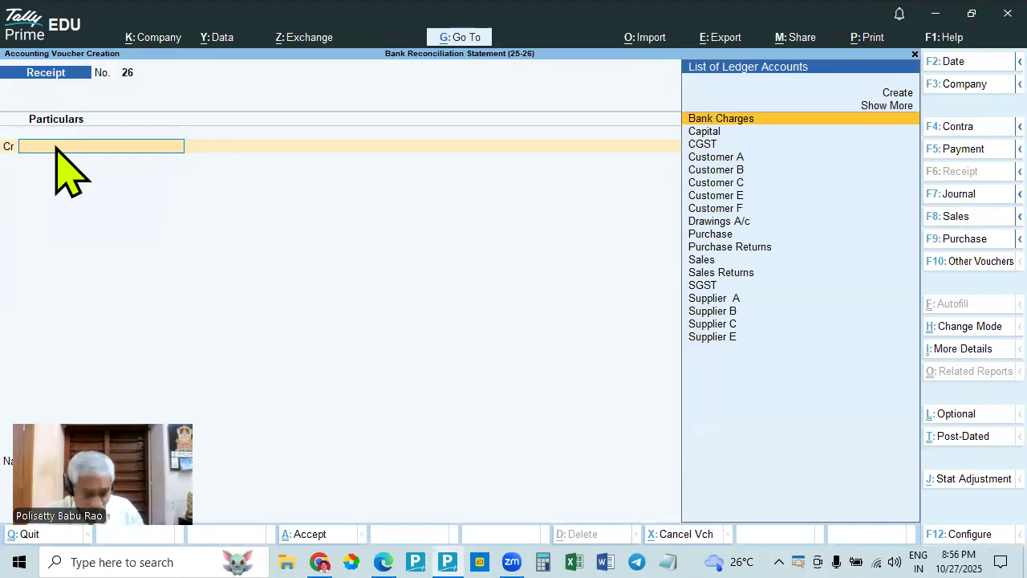
pyautogui.hotkey('alt', 'Tab')
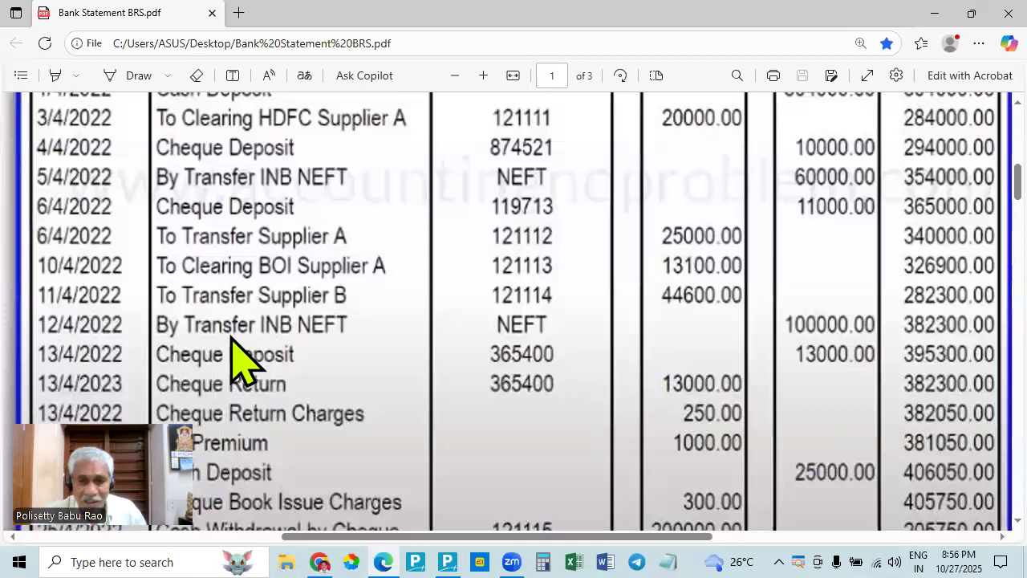
pyautogui.hotkey('alt', 'Tab')
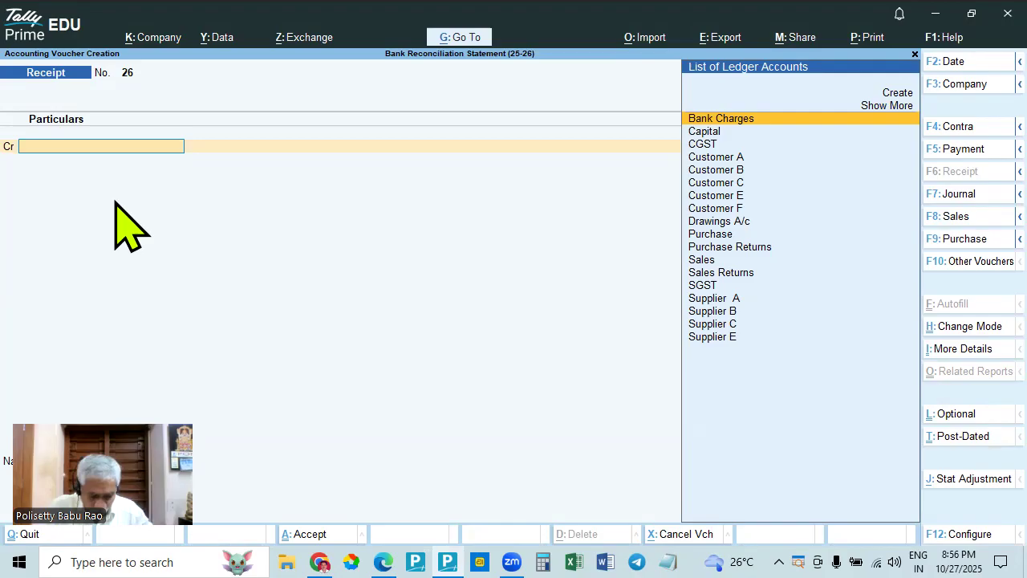
# - Start a new ledger named Suspense A/c for the receipt voucher's credit line
pyautogui.hotkey('alt', 'c')
pyautogui.write('Sus')
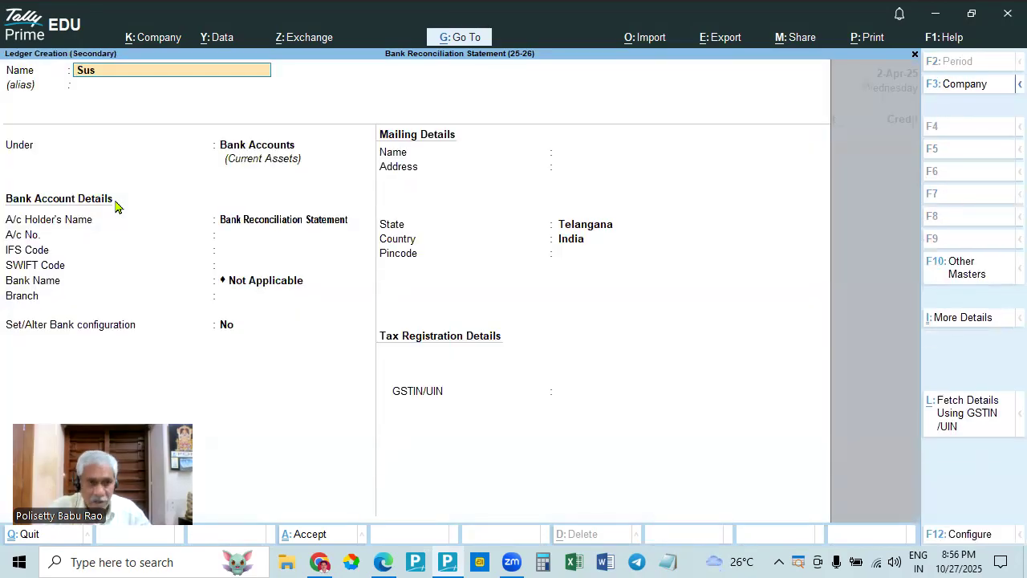
pyautogui.write('pense a/c')
pyautogui.press('Return')
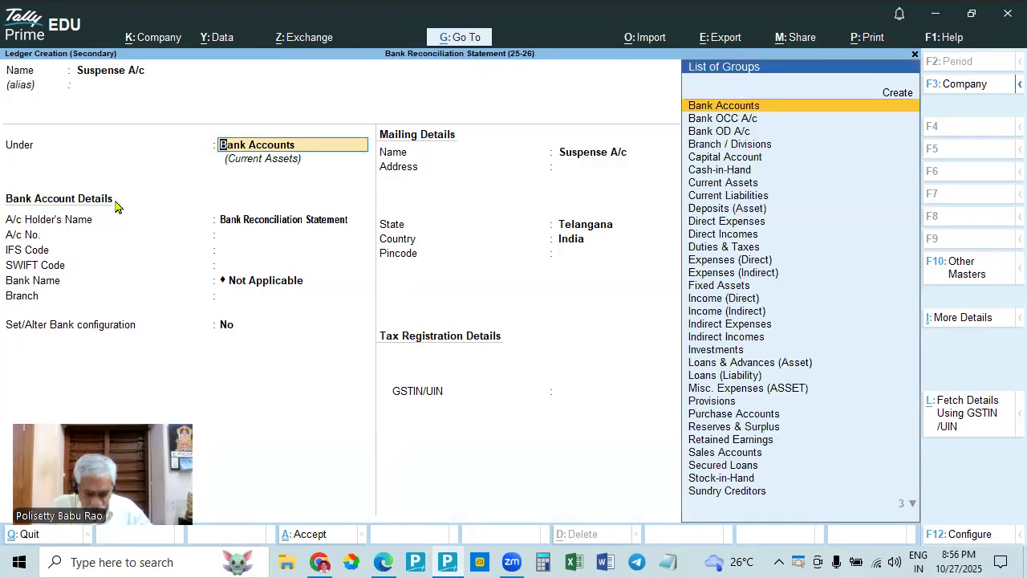
pyautogui.write('Sun')
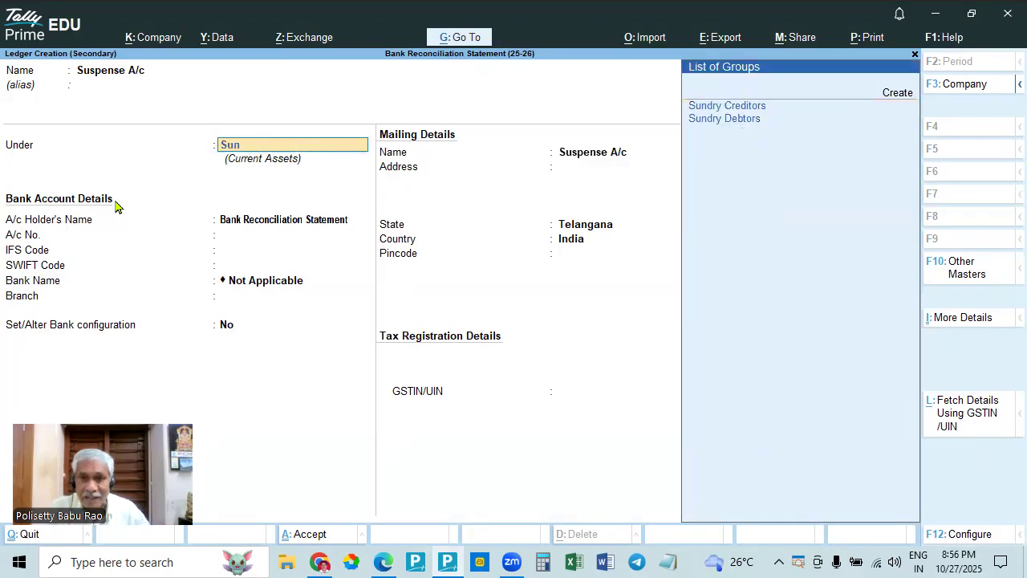
pyautogui.press('BackSpace')
pyautogui.press('BackSpace')
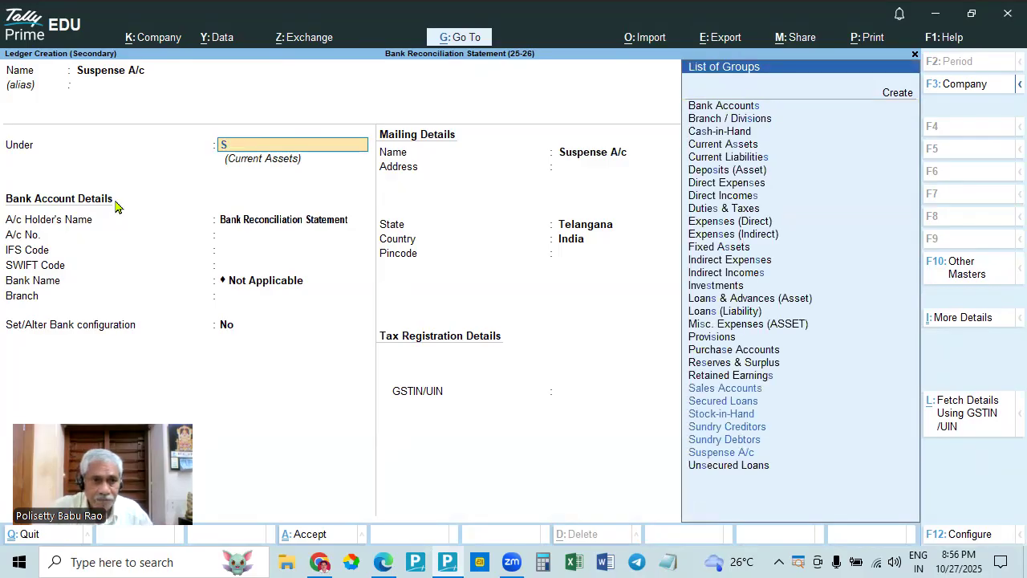
pyautogui.write('s')
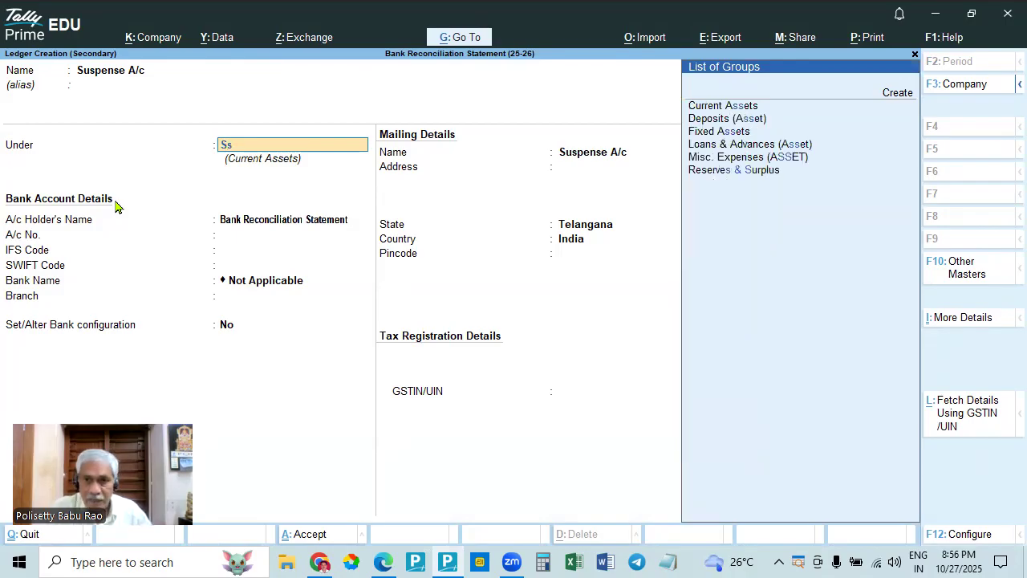
pyautogui.press('BackSpace')
pyautogui.press('BackSpace')
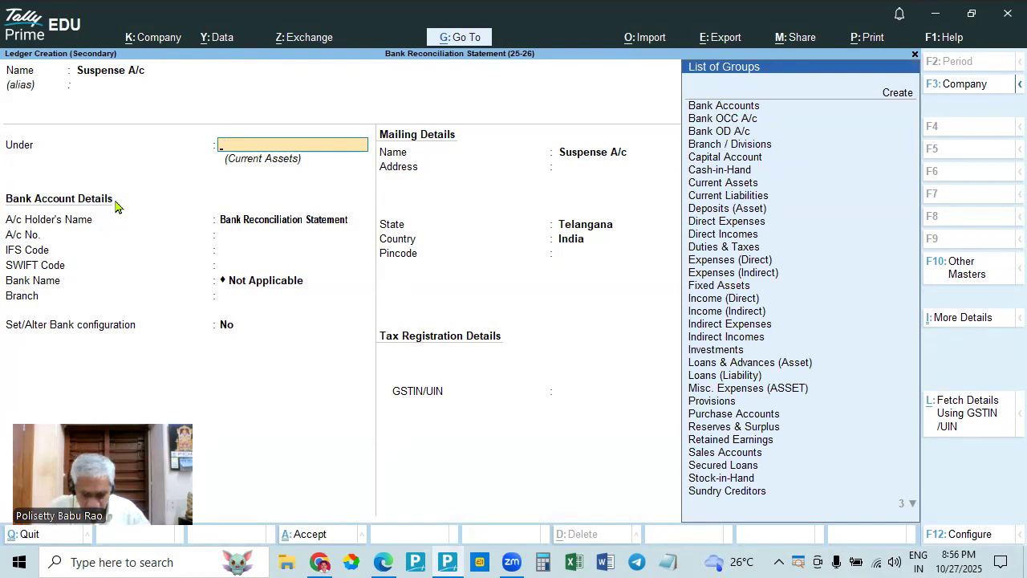
# - Place the new ledger under the Suspense A/c group and save it
pyautogui.write('Su')
pyautogui.press('Down')
pyautogui.press('Down')
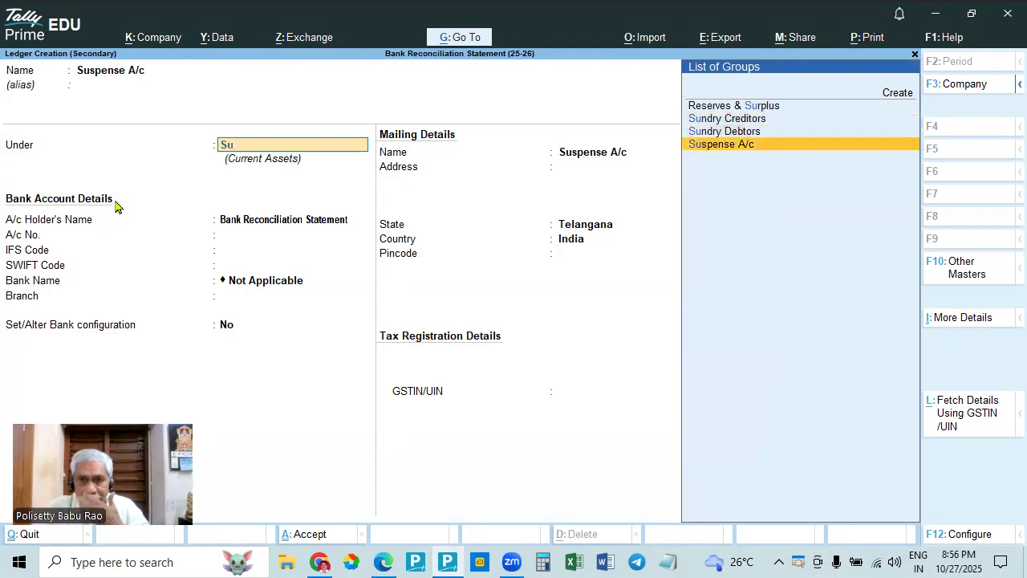
pyautogui.press('Return')
pyautogui.press('Return')
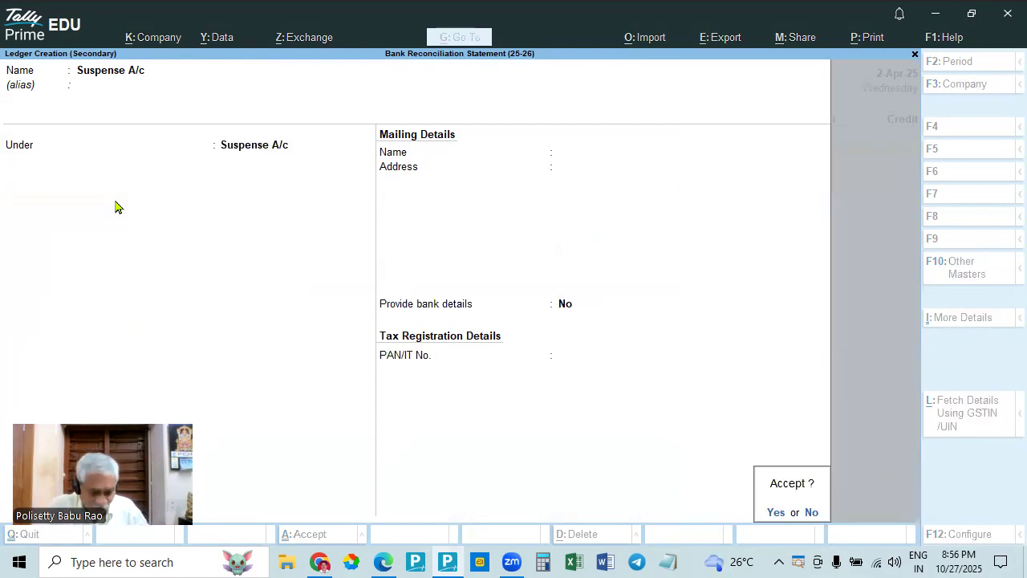
pyautogui.press('Return')
# - Credit Suspense A/c with 1,00,000.00 in the receipt voucher, verifying the amount against the bank statement in Edge
pyautogui.write('10000')
pyautogui.hotkey('alt', 'Tab')
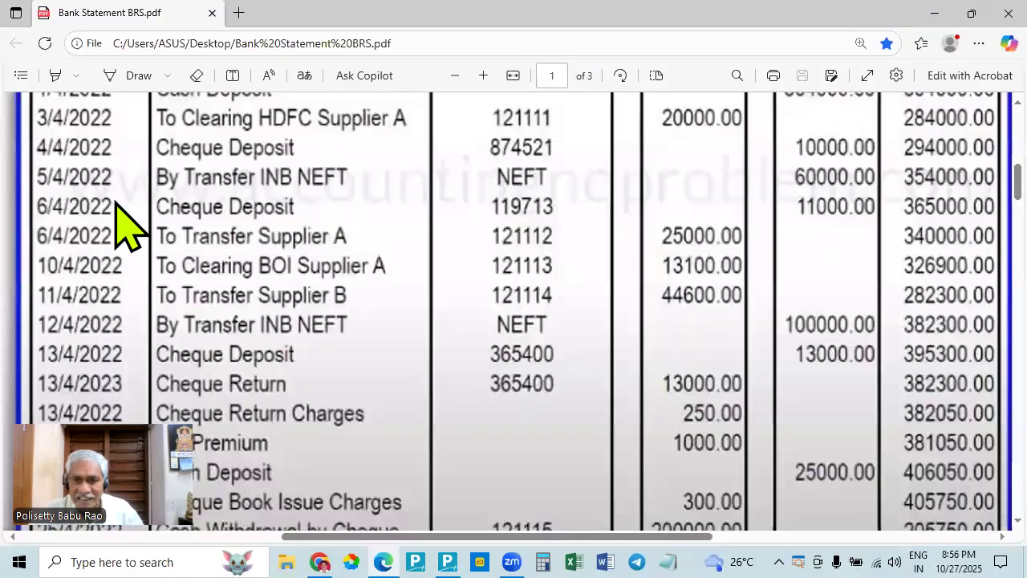
pyautogui.hotkey('alt', 'Tab')
pyautogui.write('0')
pyautogui.press('Return')
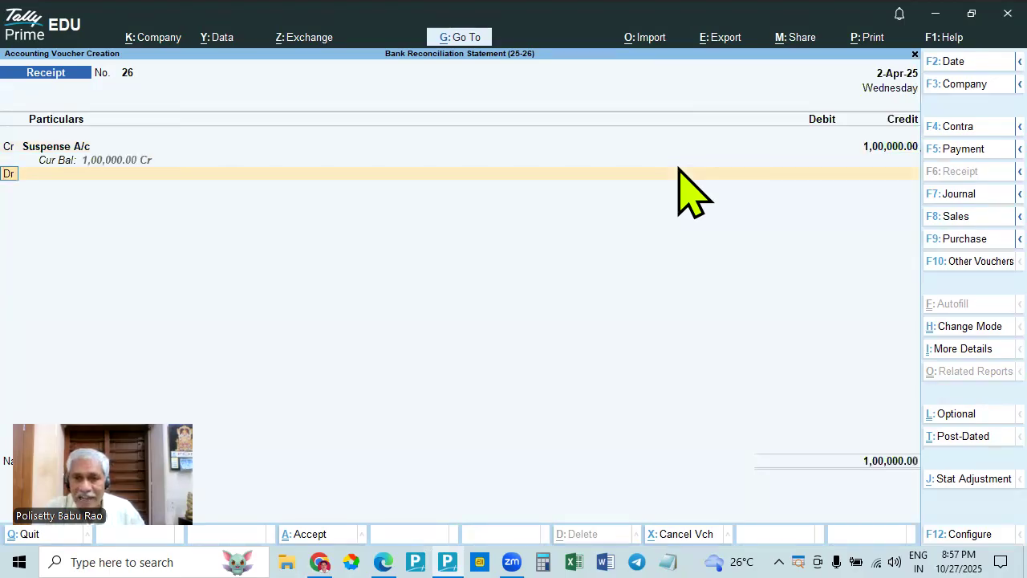
# - Debit State Bank of India with 1,00,000.00 in the receipt voucher and proceed to its bank allocation
pyautogui.press('Return')
pyautogui.press('Down')
pyautogui.press('Down')
pyautogui.press('Down')
pyautogui.press('Down')
pyautogui.press('Down')
pyautogui.press('Down')
pyautogui.press('Down')
pyautogui.press('Down')
pyautogui.press('Down')
pyautogui.press('Down')
pyautogui.press('Down')
pyautogui.press('Down')
pyautogui.press('Down')
pyautogui.press('Down')
pyautogui.press('Down')
pyautogui.press('Return')
pyautogui.press('Return')
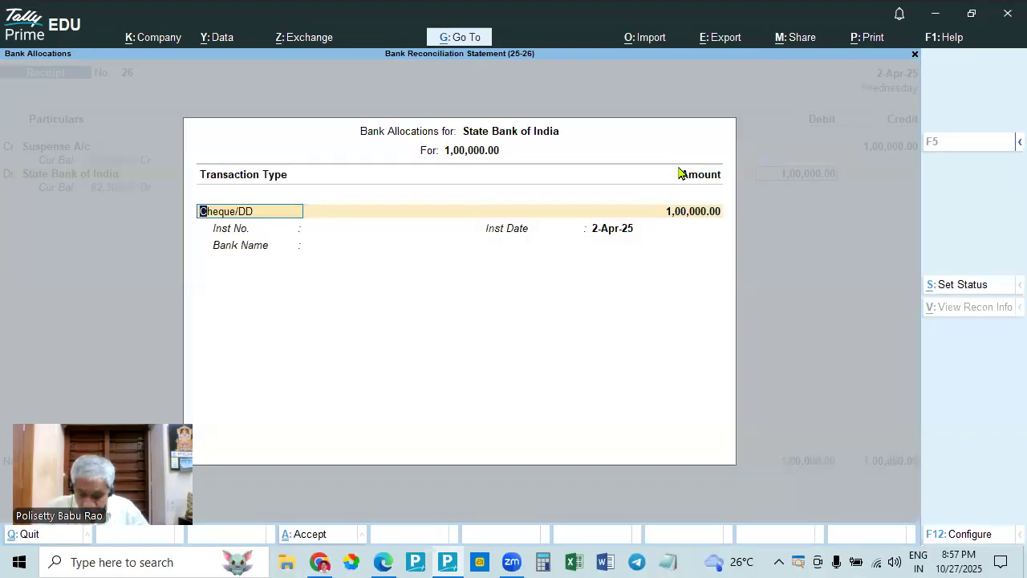
# - Allocate the State Bank of India receipt as an e-Fund Transfer with instrument number NEFT, keeping the instrument date 2-Apr-25
pyautogui.press('BackSpace')
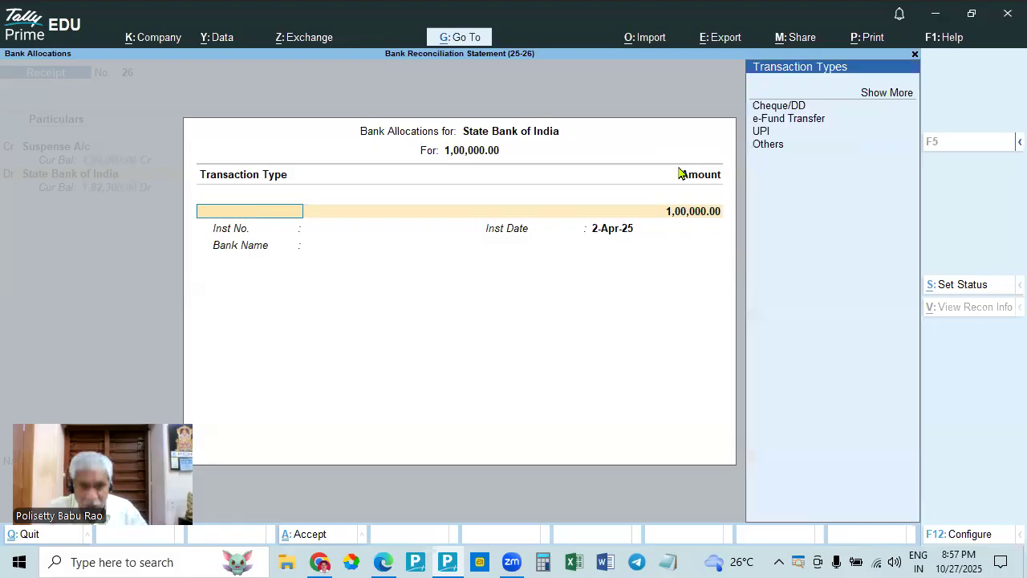
pyautogui.press('Down')
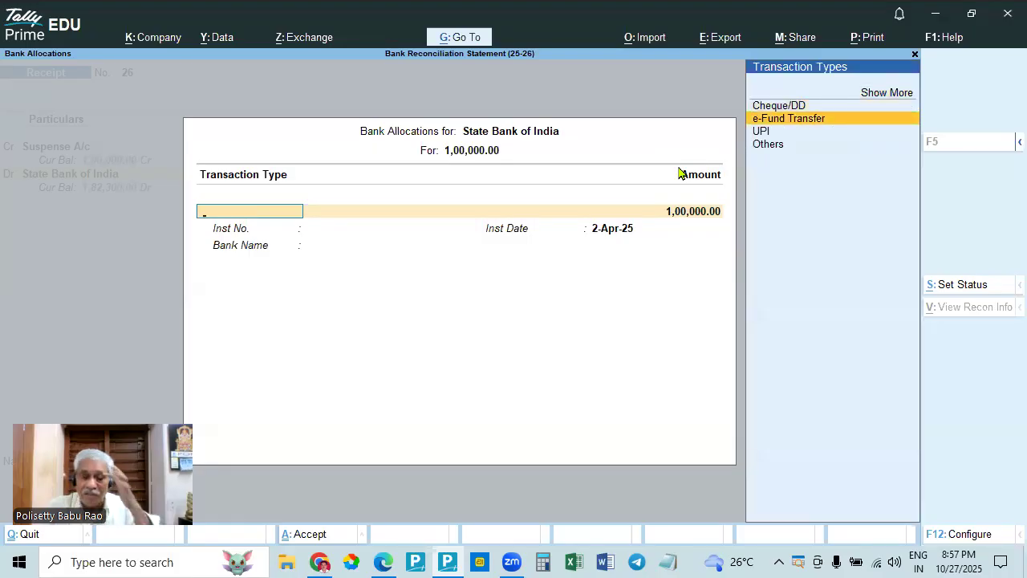
pyautogui.press('Return')
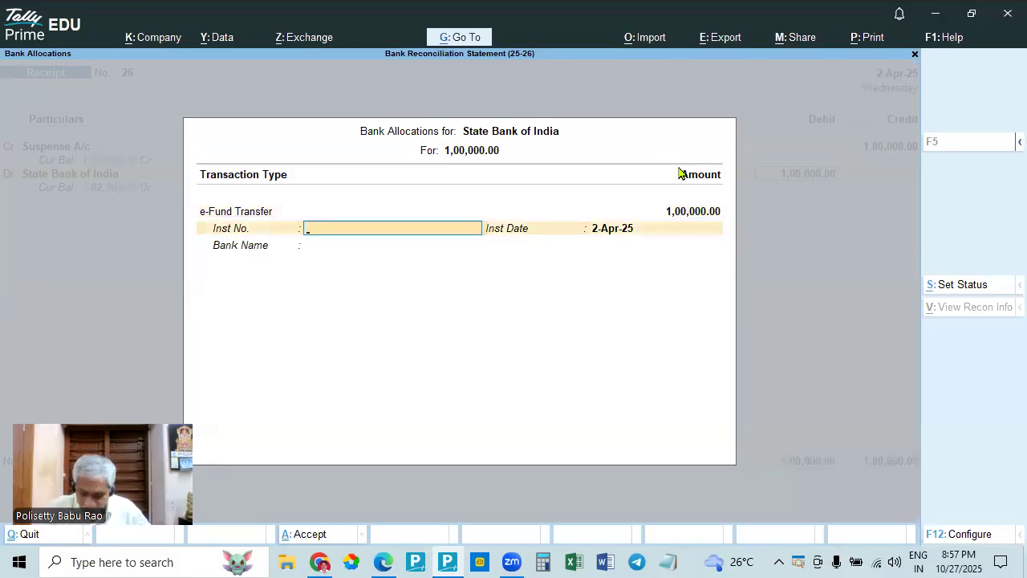
pyautogui.write('NEFT')
pyautogui.press('Return')
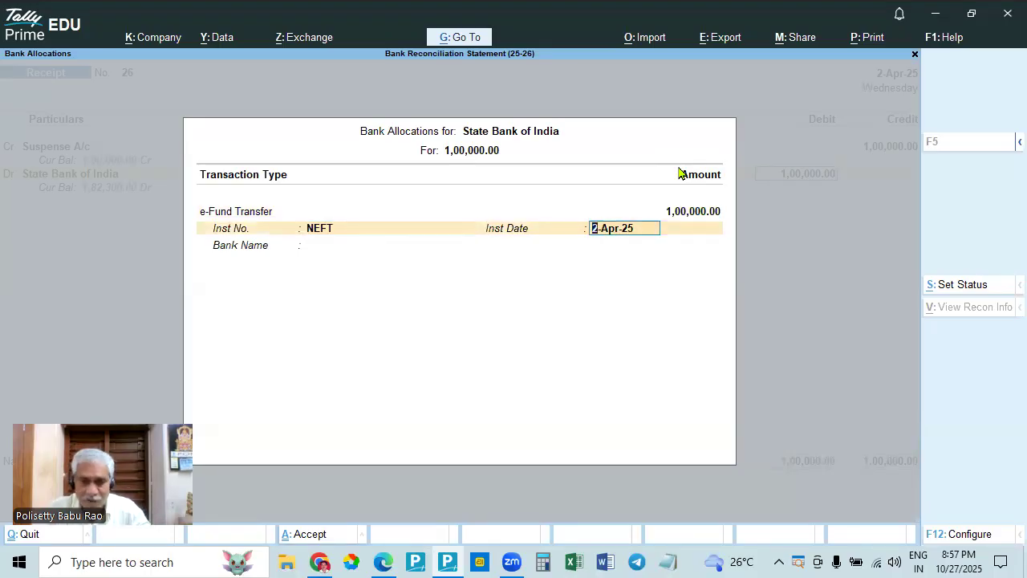
pyautogui.press('Return')
# - Save the receipt voucher without a narration and return to the manual bank reconciliation
pyautogui.press('Return')
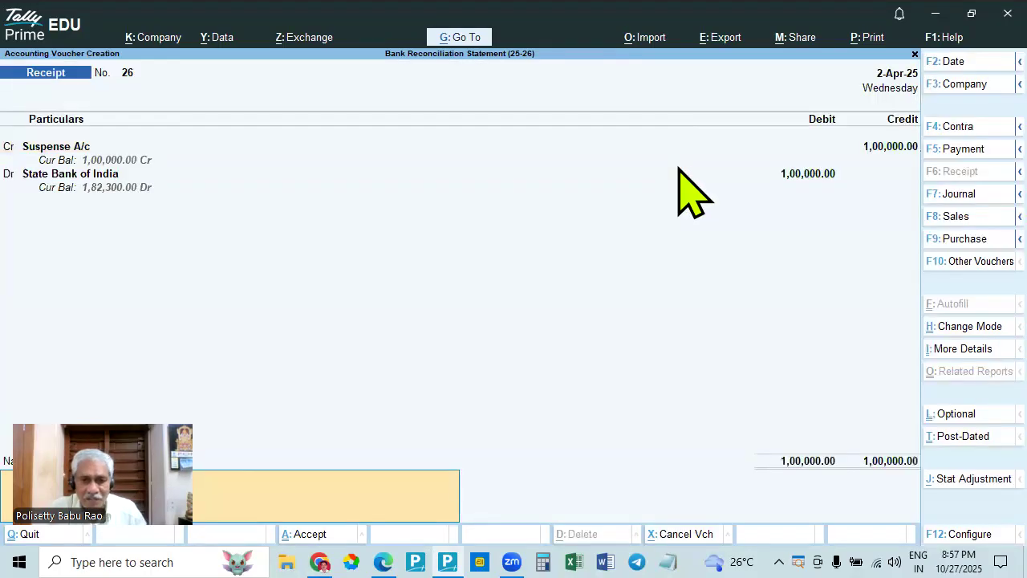
pyautogui.press('Return')
pyautogui.press('Return')
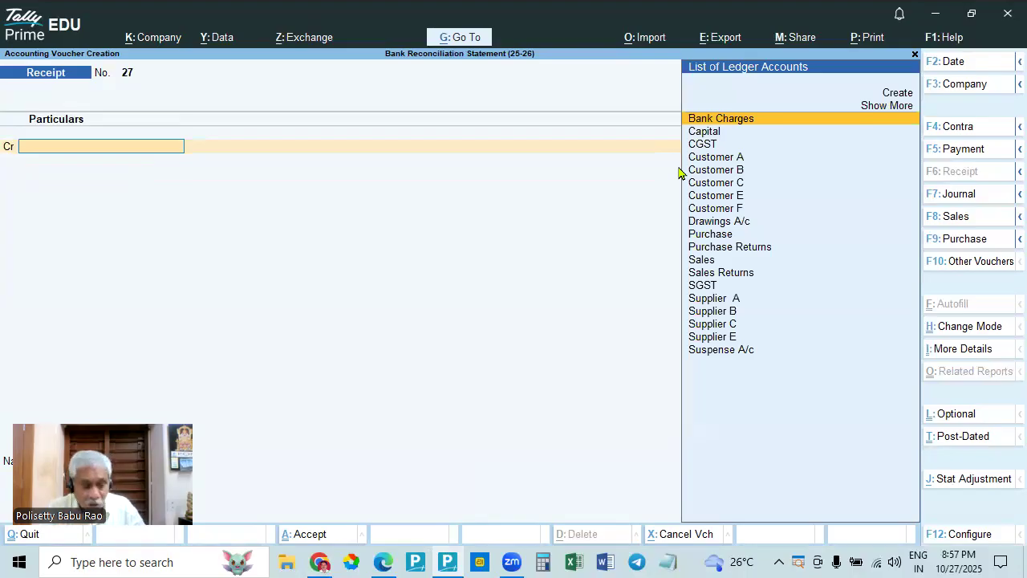
pyautogui.press('Escape')
pyautogui.press('Return')
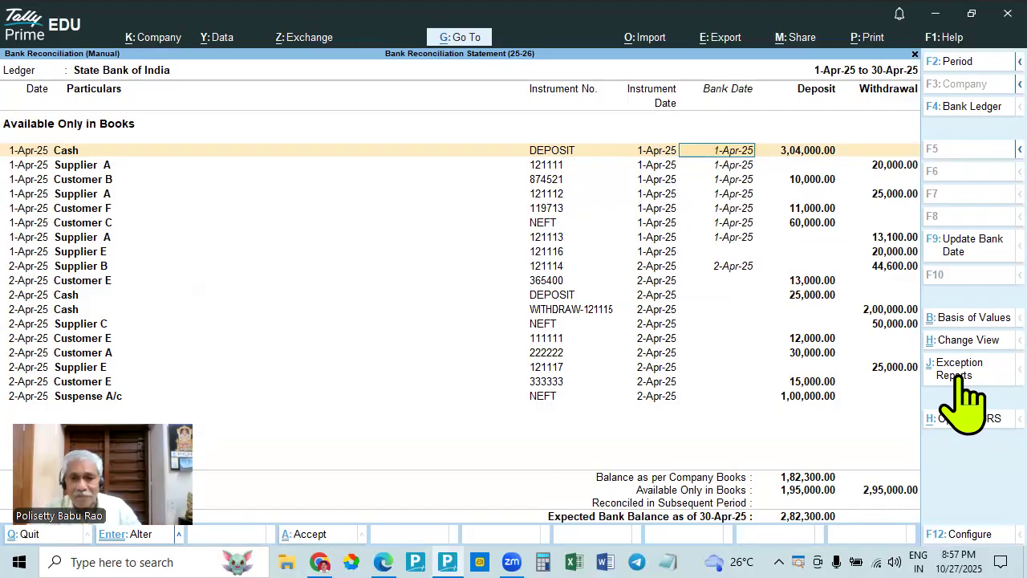
# - Set the bank date of the Suspense A/c NEFT entry to 2-Apr-25, checking the bank statement in Edge, and keep the reconciliation open
pyautogui.hotkey('alt', 'Tab')
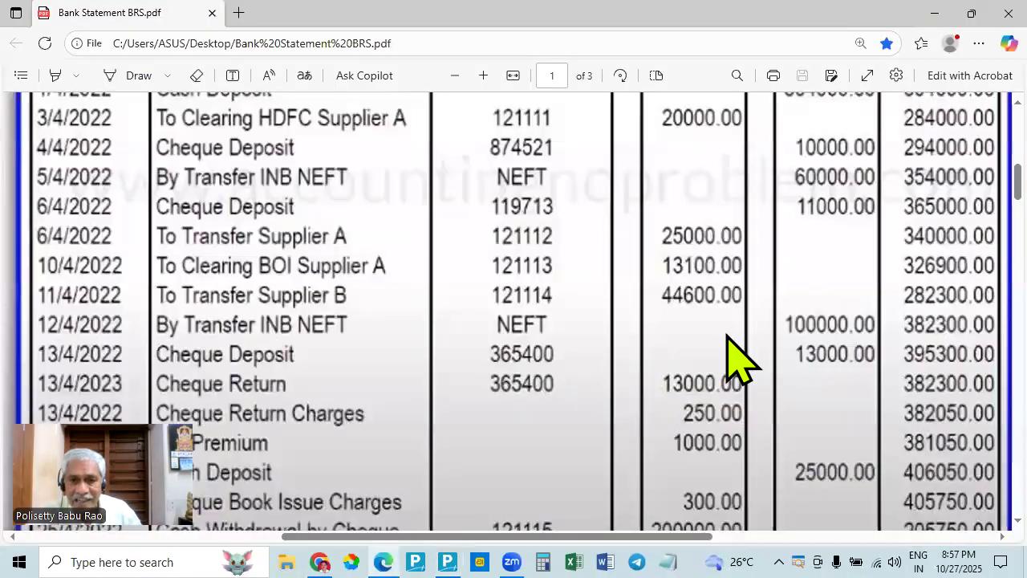
pyautogui.hotkey('alt', 'Tab')
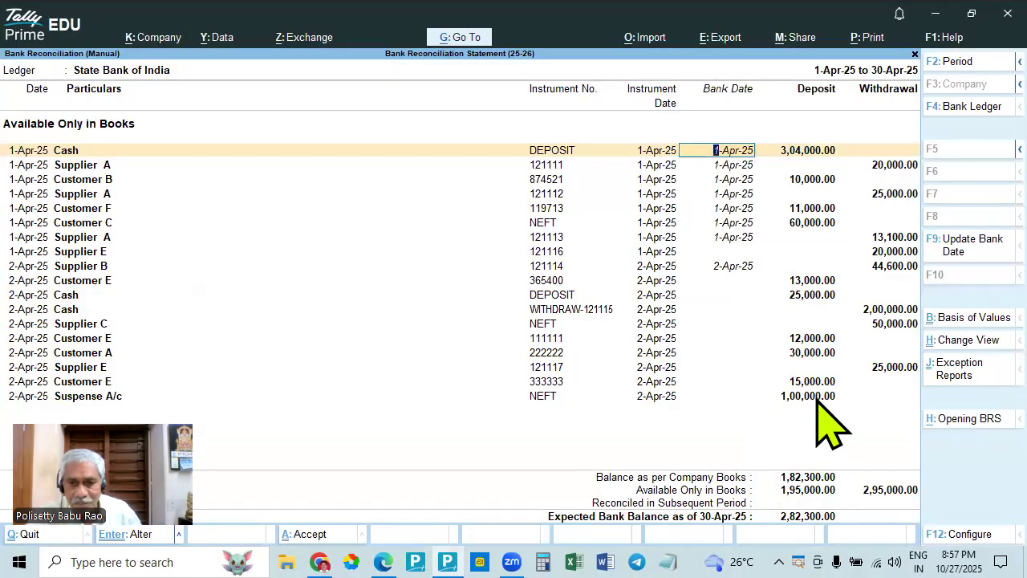
pyautogui.click(818, 396)
pyautogui.write('2.4')
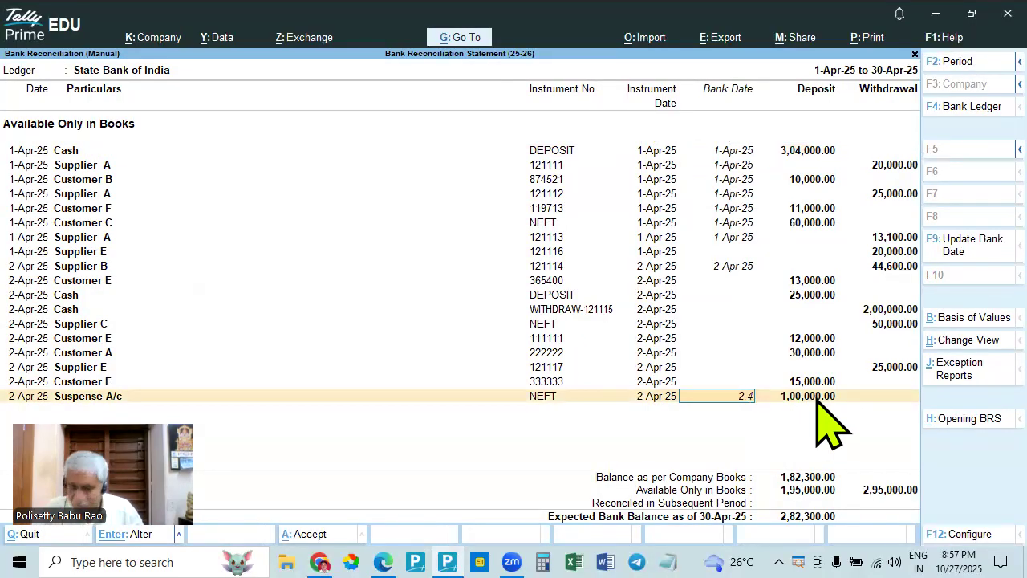
pyautogui.hotkey('alt', 'Tab')
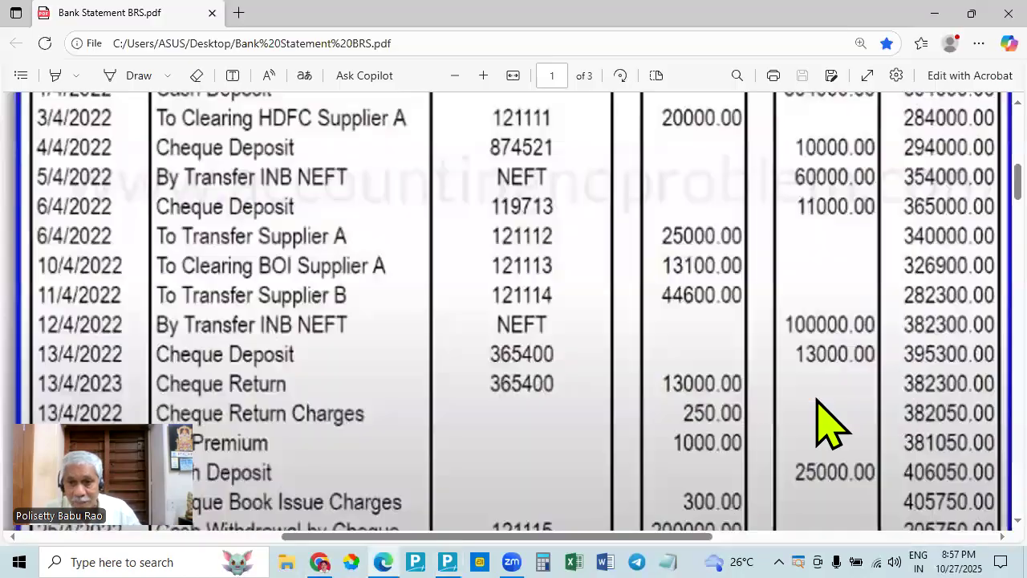
pyautogui.hotkey('alt', 'Tab')
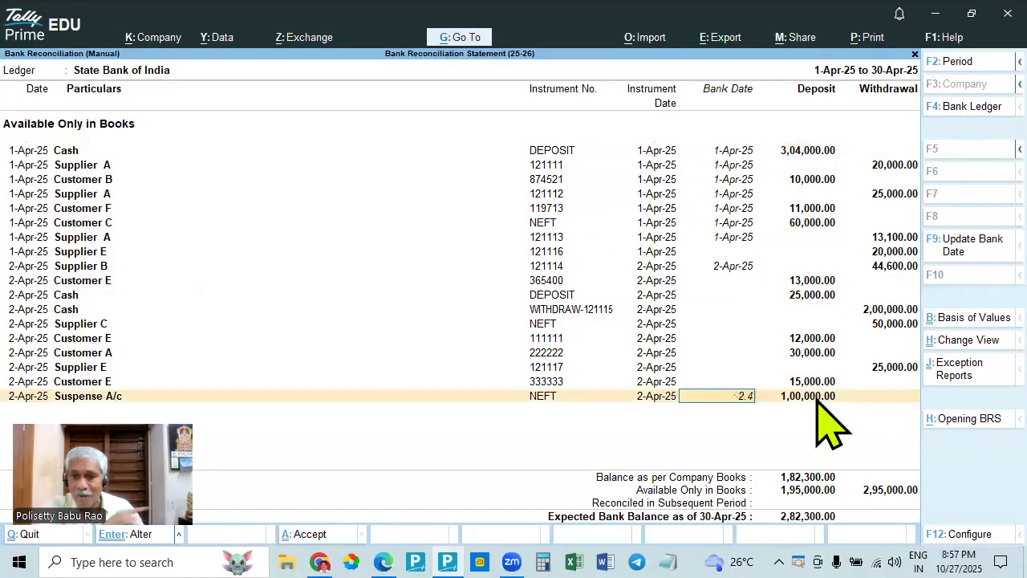
pyautogui.press('Return')
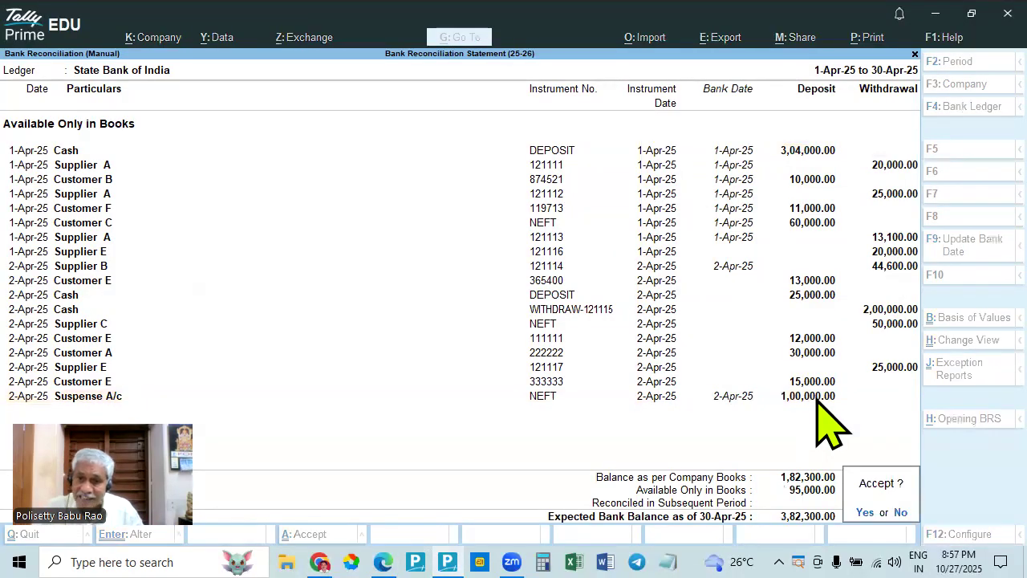
pyautogui.press('Escape')
# - Compare the bank statement's 13,000 cheque deposit and cheque return in Edge with the Customer E entry in the TallyPrime reconciliation
pyautogui.hotkey('alt', 'Tab')
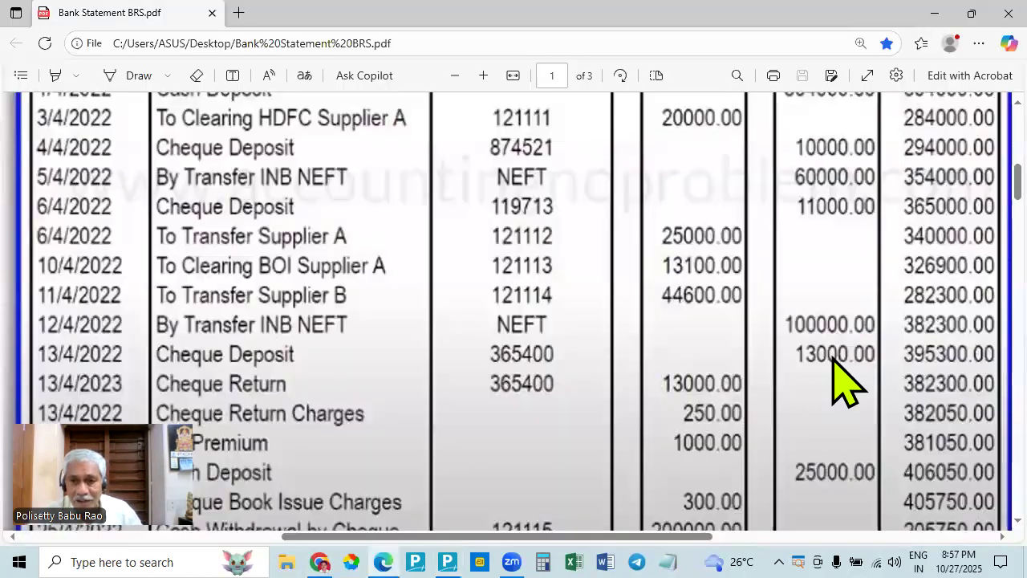
pyautogui.hotkey('alt', 'Tab')
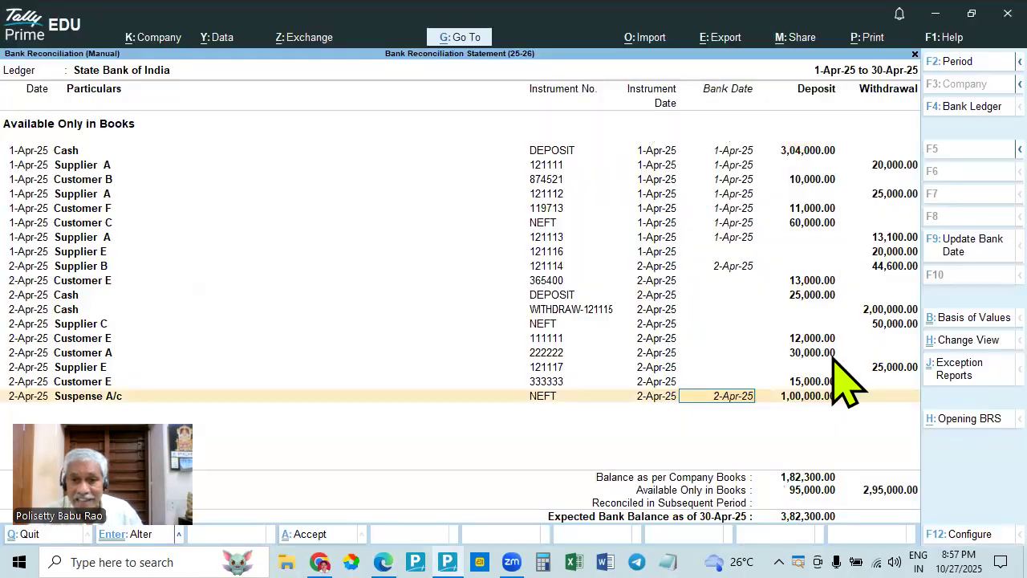
pyautogui.hotkey('alt', 'Tab')
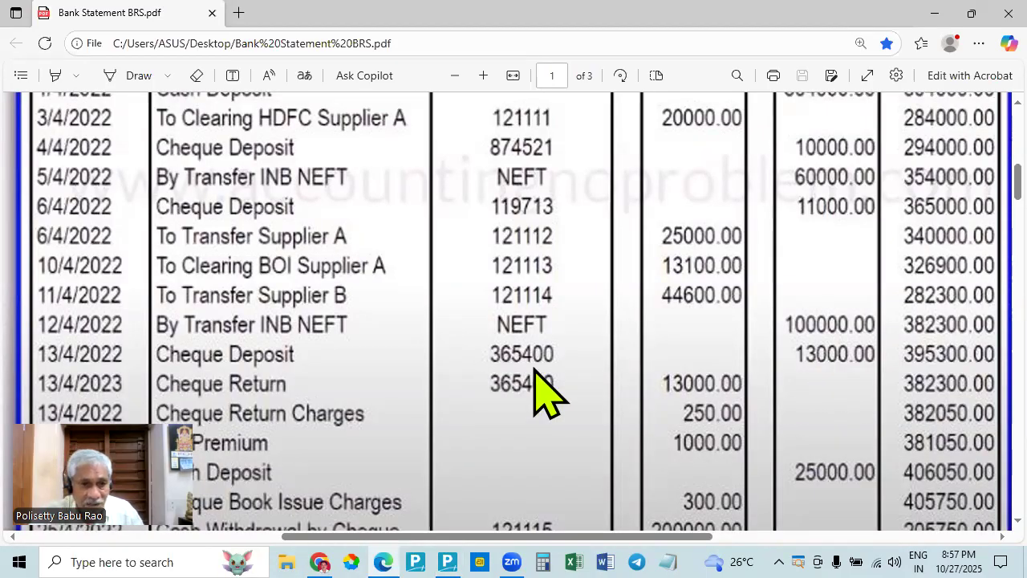
pyautogui.hotkey('alt', 'Tab')
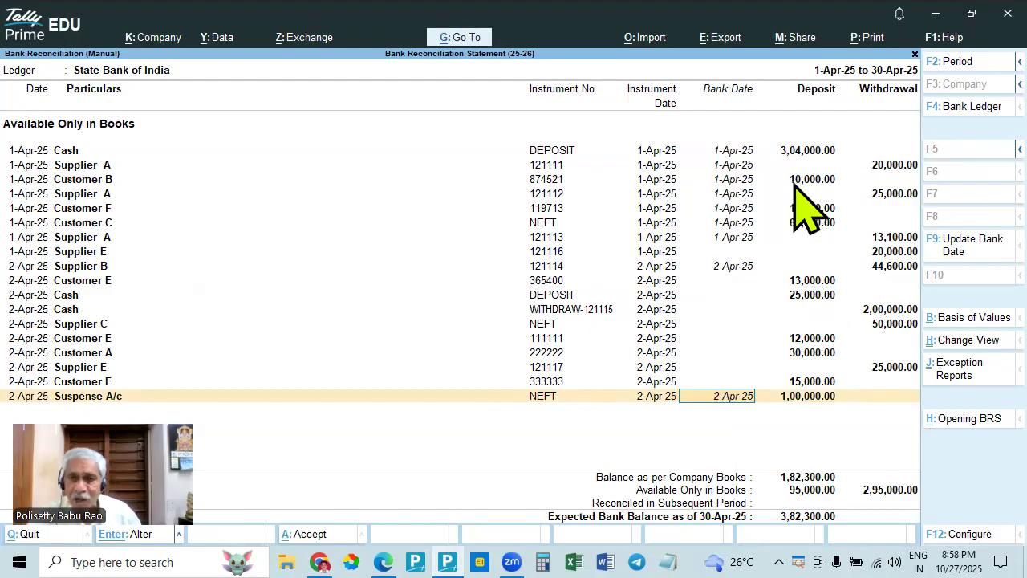
pyautogui.hotkey('alt', 'Tab')
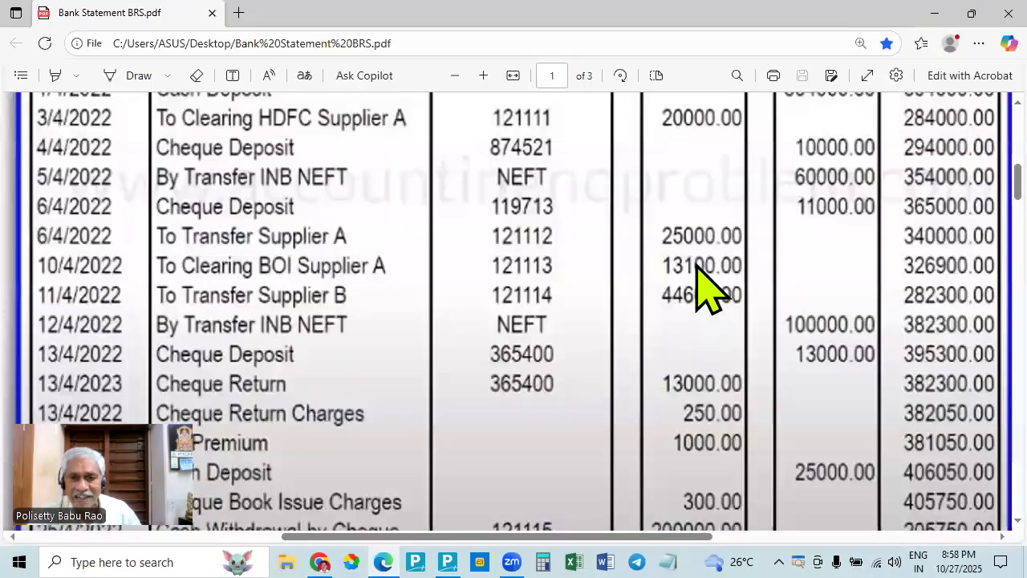
pyautogui.hotkey('alt', 'Tab')
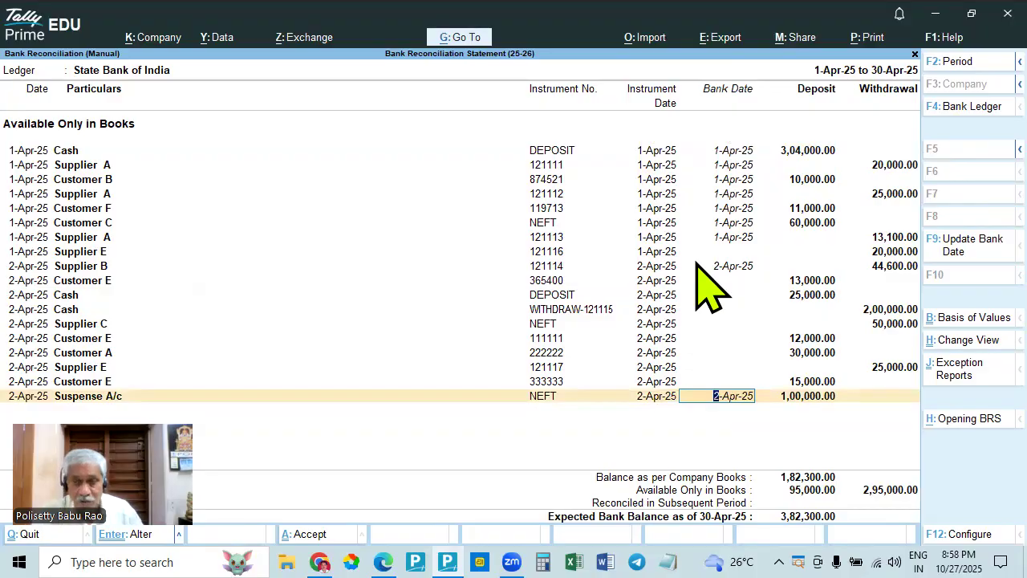
pyautogui.hotkey('alt', 'Tab')
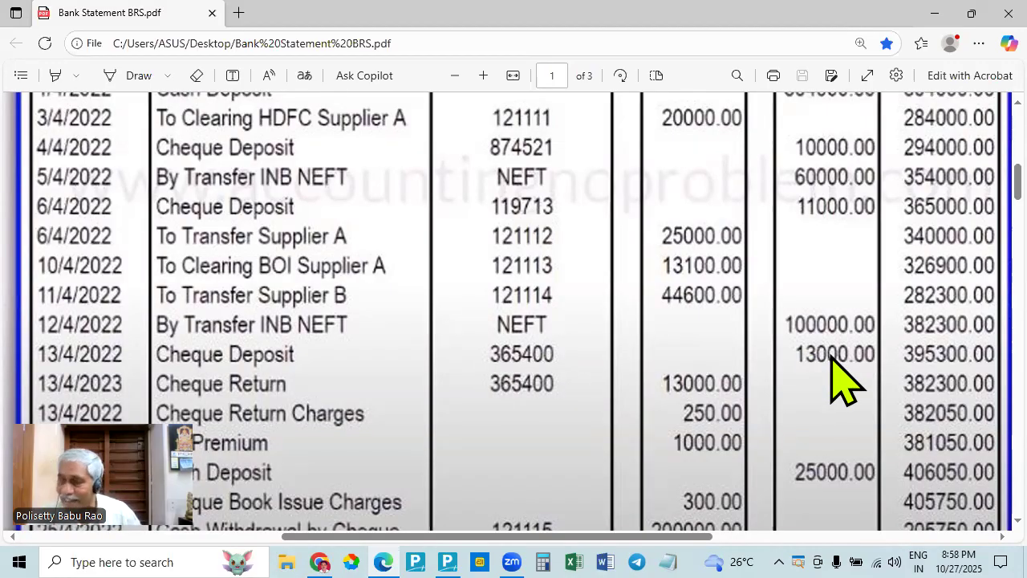
pyautogui.hotkey('alt', 'Tab')
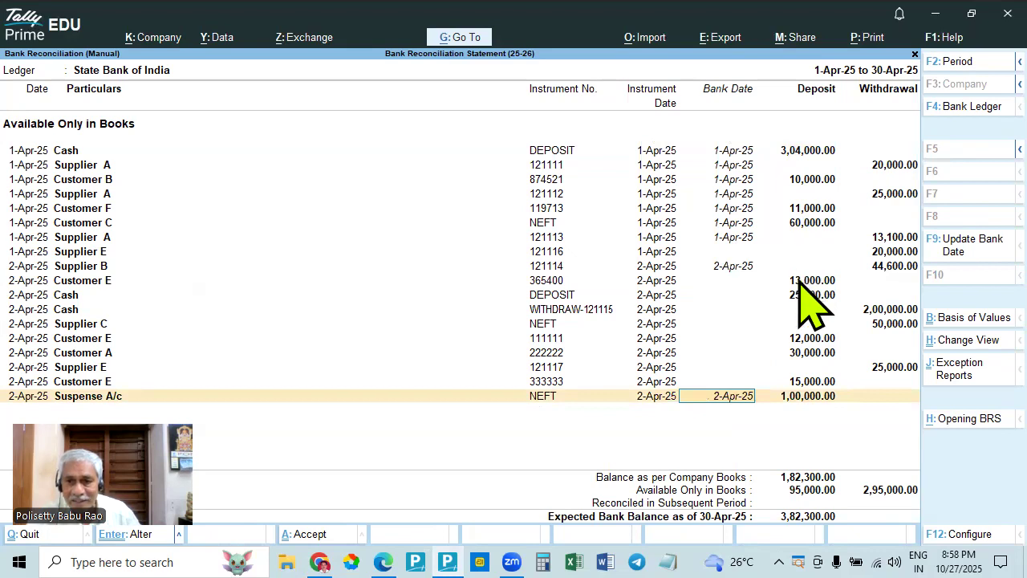
pyautogui.hotkey('alt', 'Tab')
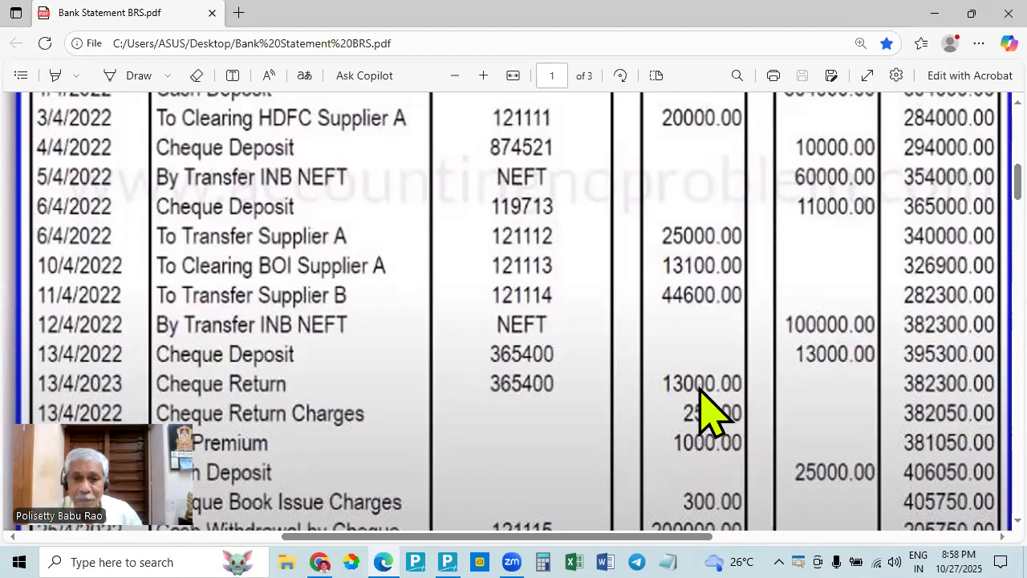
pyautogui.hotkey('alt', 'Tab')
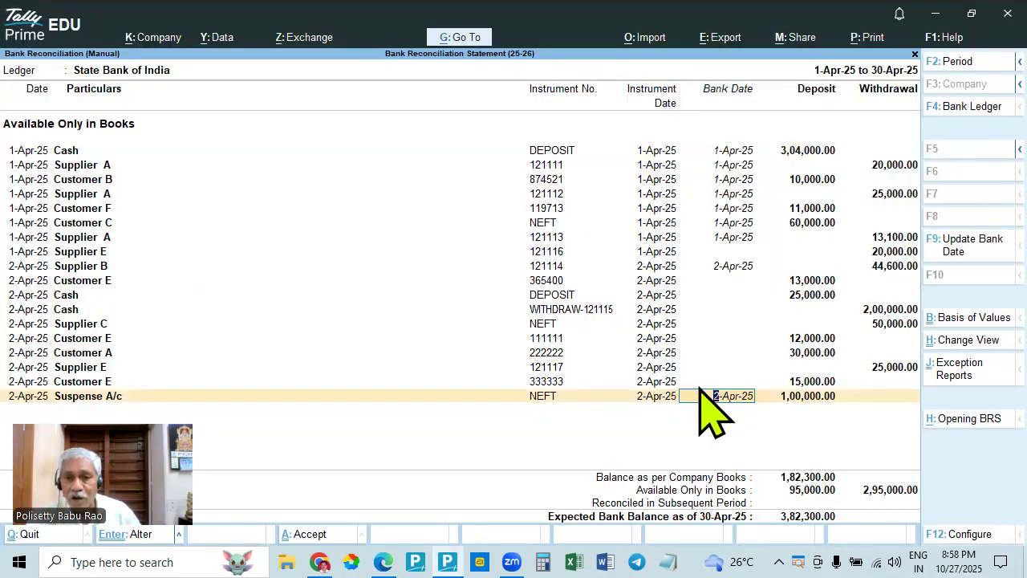
pyautogui.press('alt')
pyautogui.hotkey('alt', 'Tab')
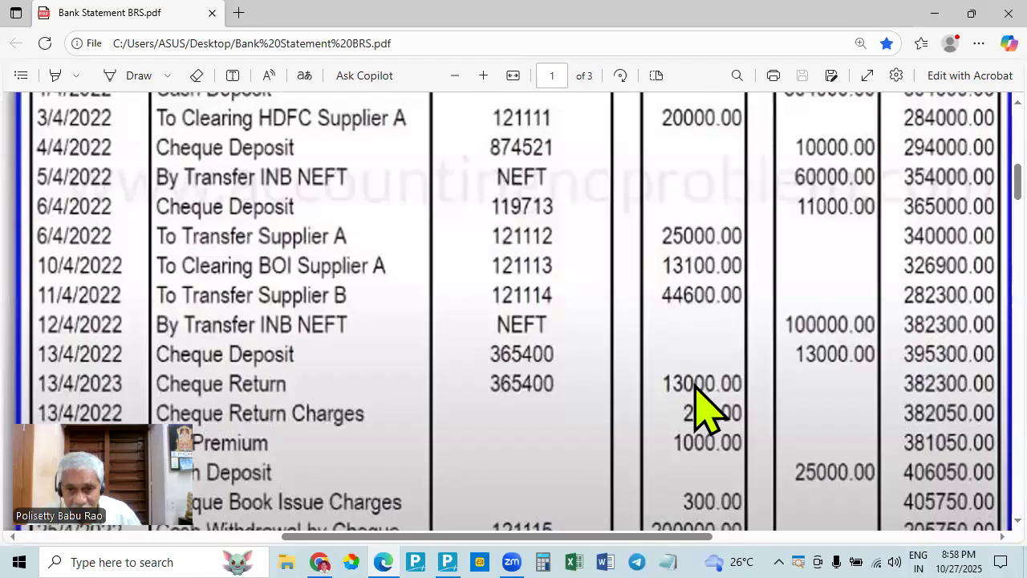
pyautogui.hotkey('alt', 'Tab')
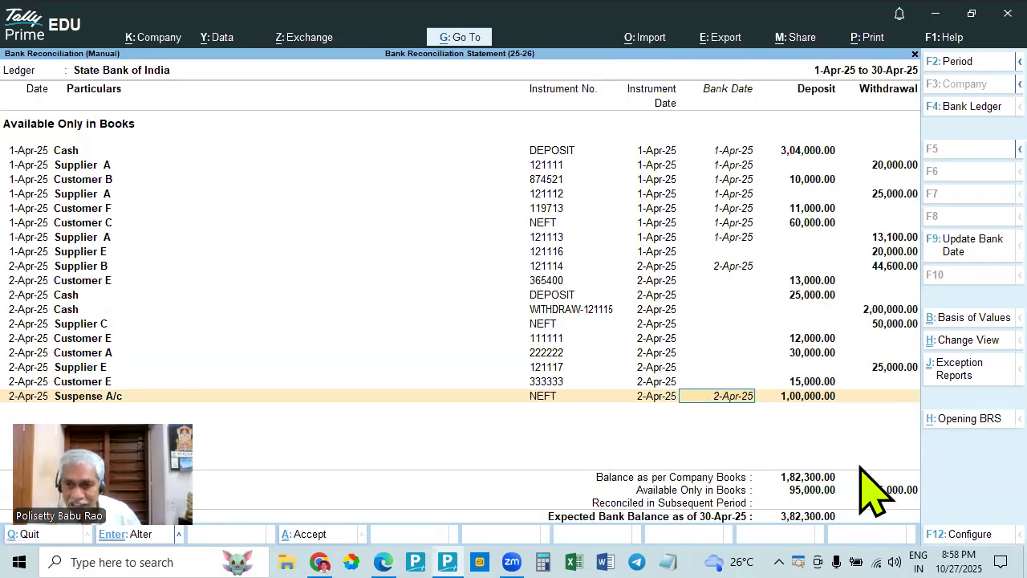
pyautogui.click(465, 38)
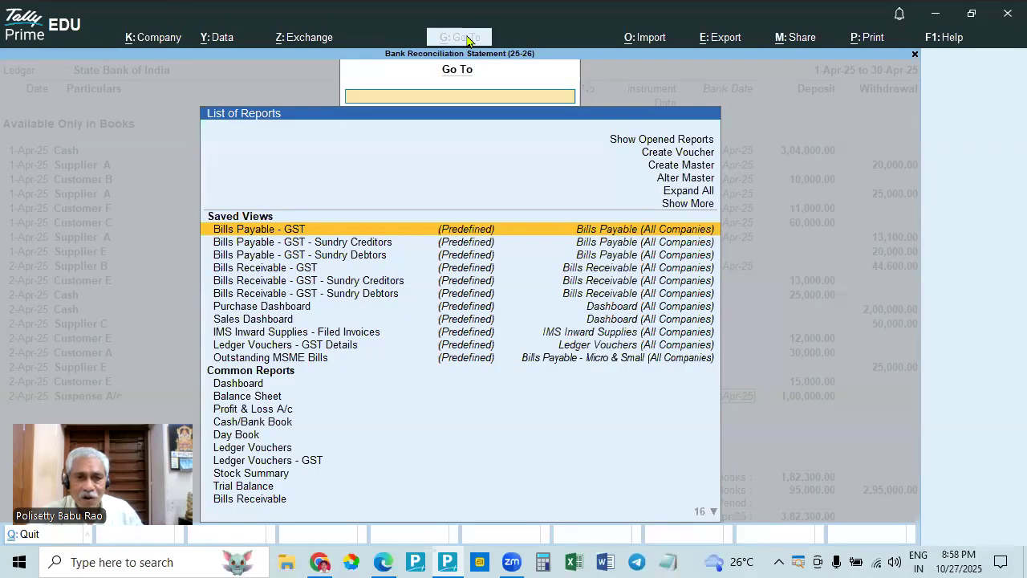
pyautogui.click(689, 155)
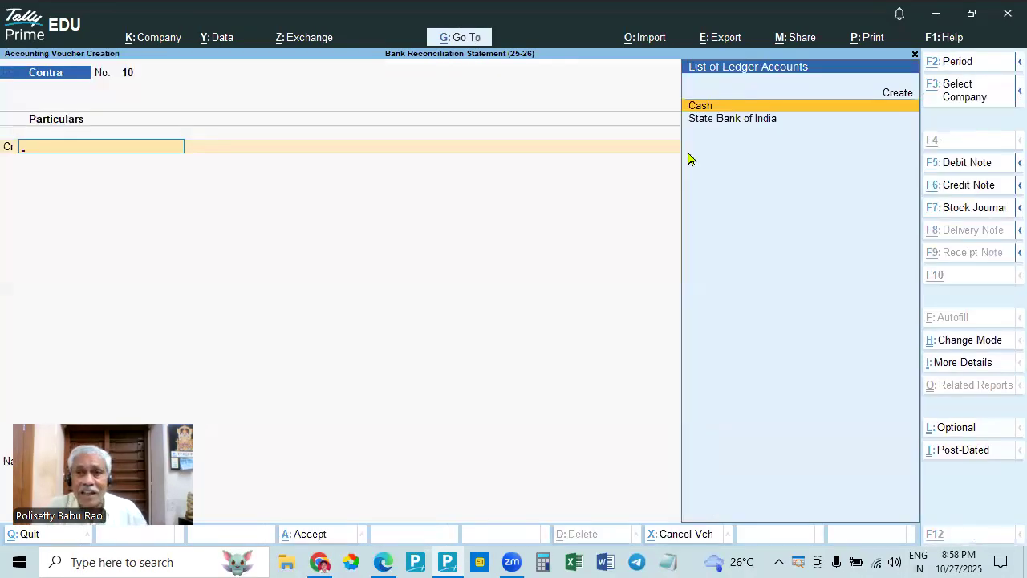
pyautogui.hotkey('alt', 'Tab')
pyautogui.hotkey('alt', 'Tab')
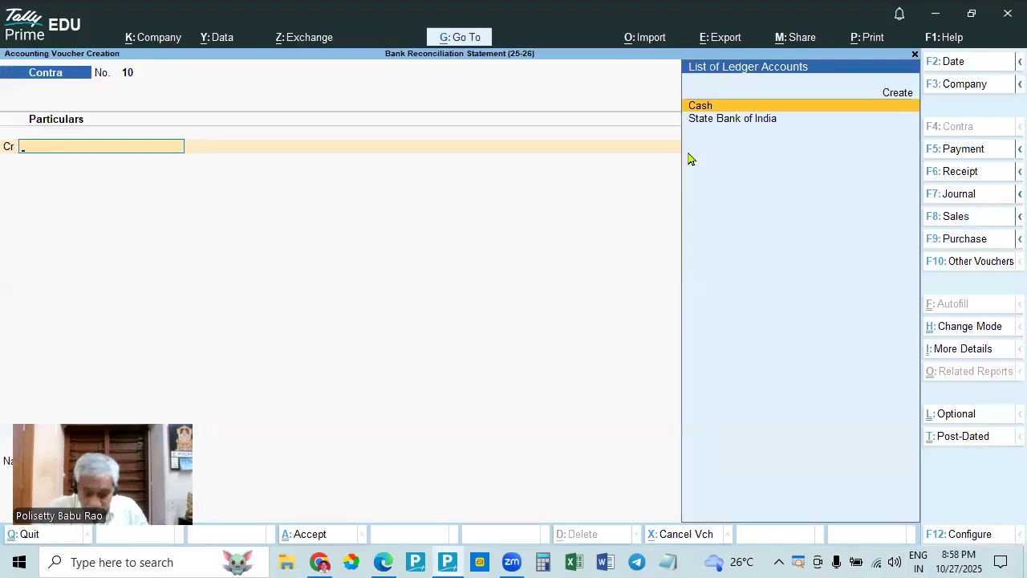
pyautogui.press('F7')
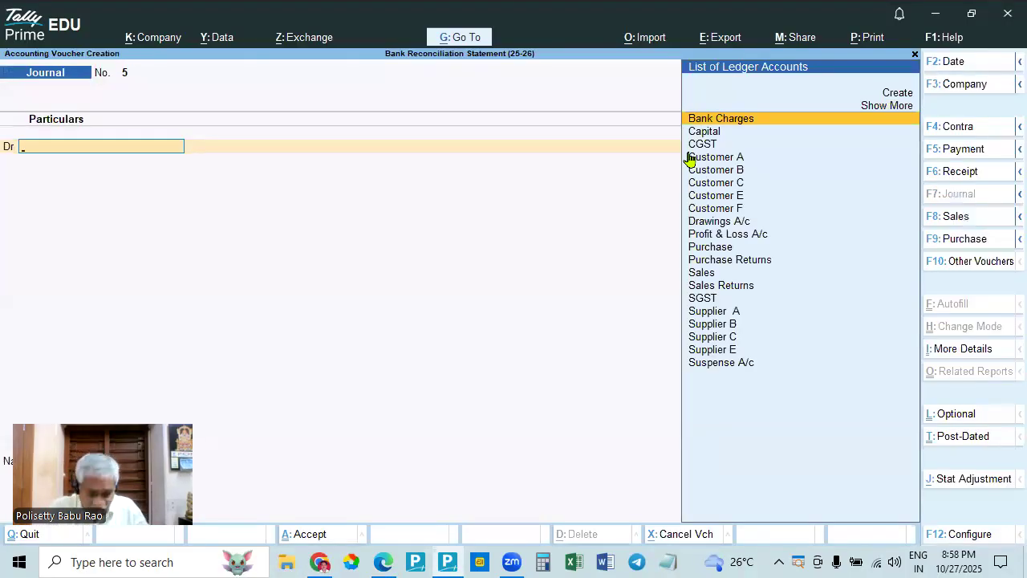
pyautogui.press('F2')
pyautogui.write('2.4')
pyautogui.press('Return')
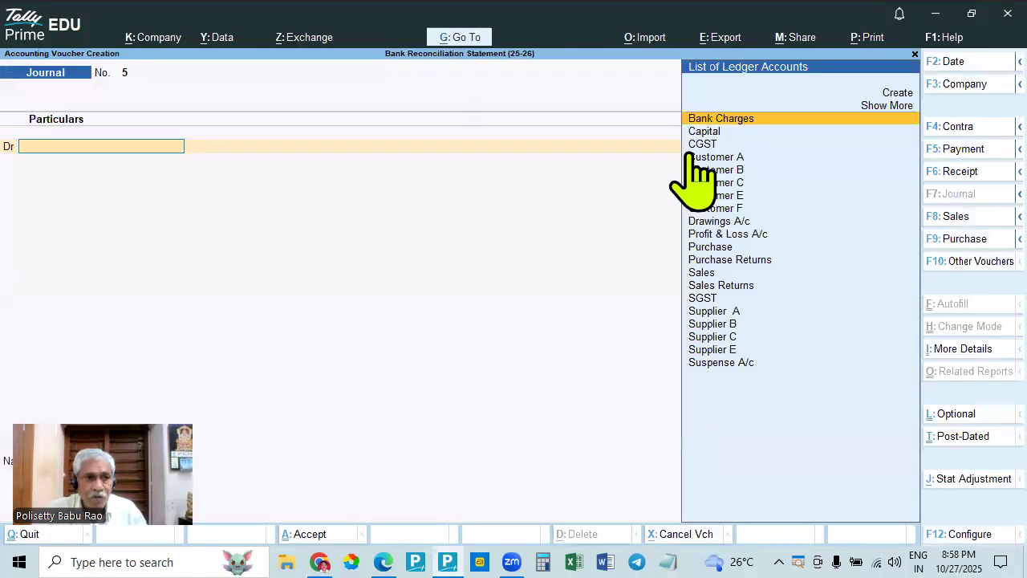
pyautogui.hotkey('alt', 'Tab')
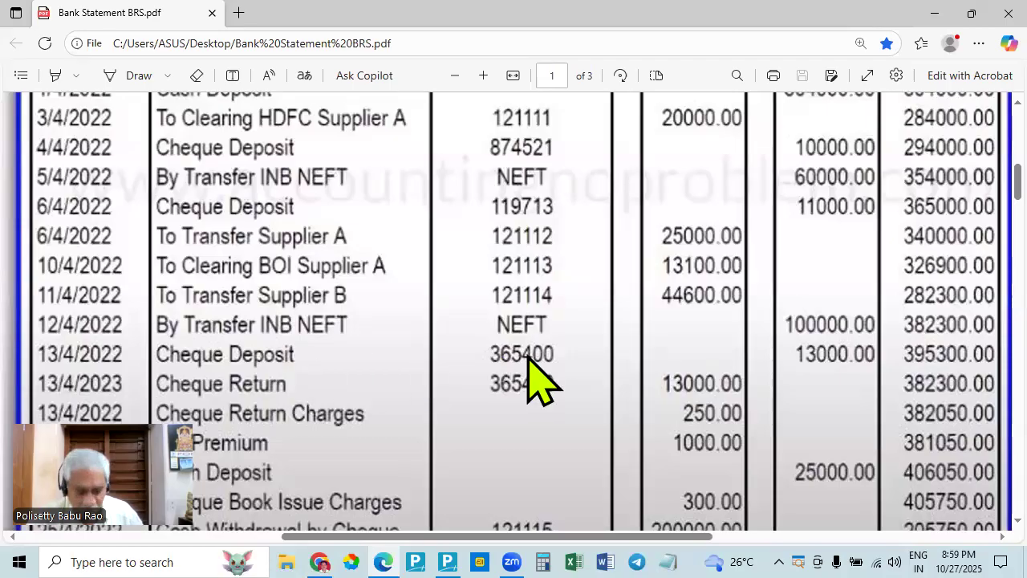
pyautogui.hotkey('alt', 'Tab')
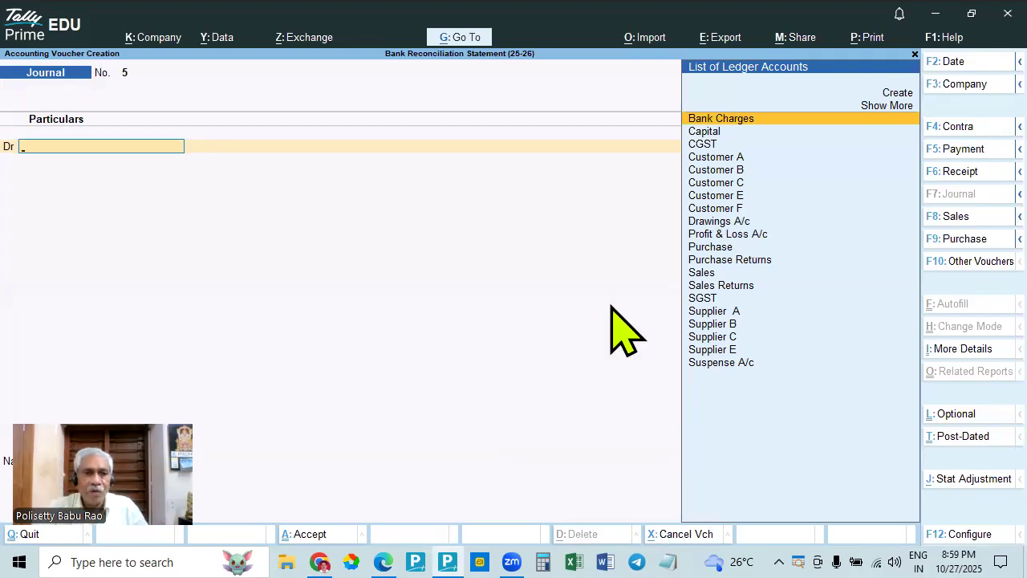
pyautogui.press('Escape')
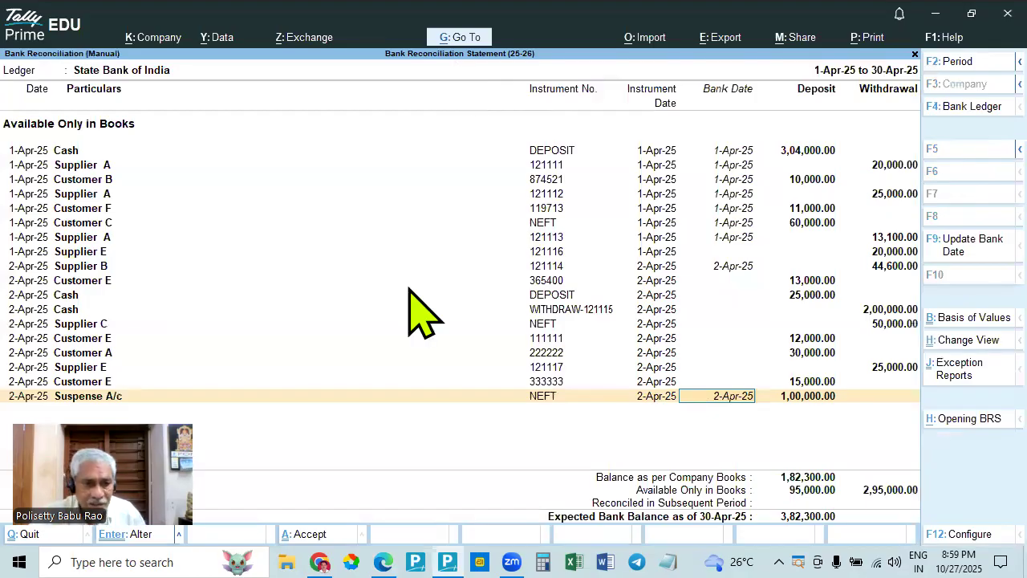
# - Check the Day Book for 2-Apr-25, including the Customer E receipt, and return to the manual bank reconciliation
pyautogui.hotkey('alt', 'g')
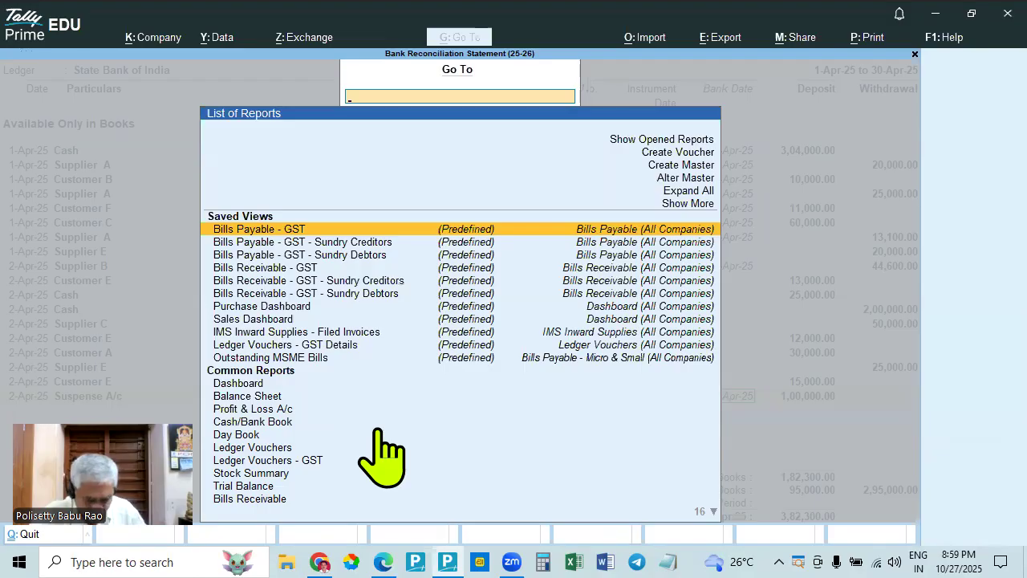
pyautogui.write('D')
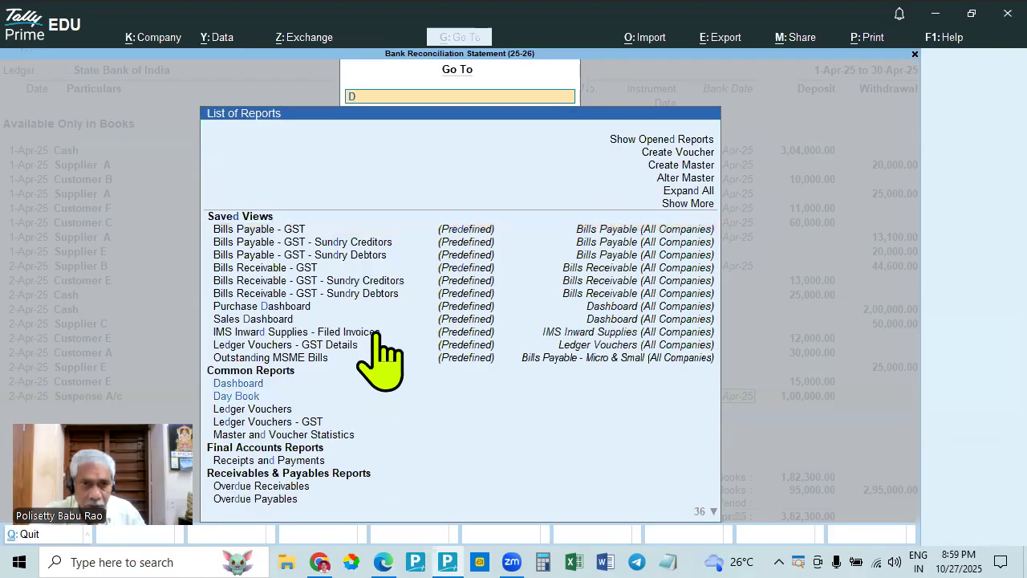
pyautogui.click(230, 397)
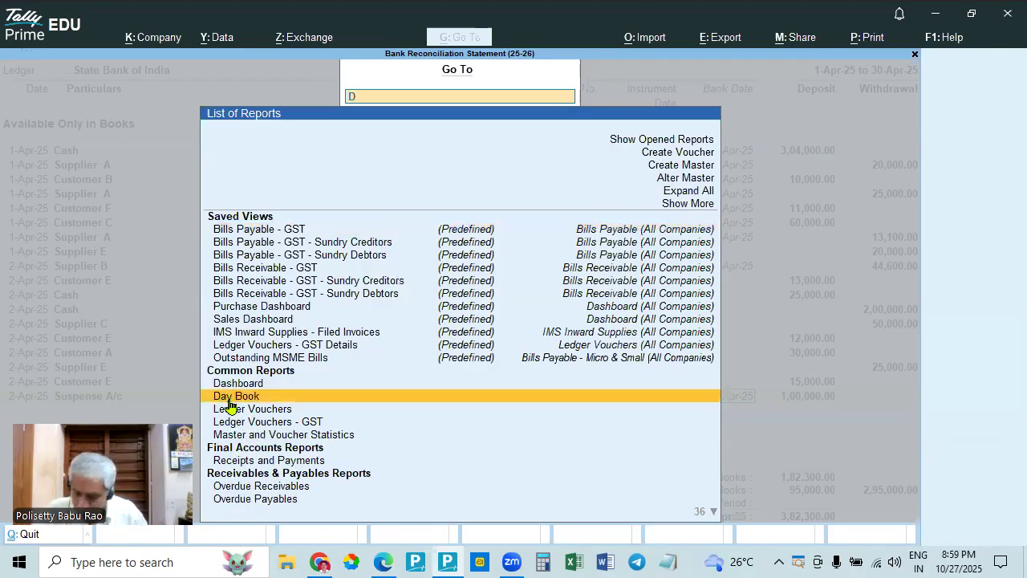
pyautogui.click(230, 396)
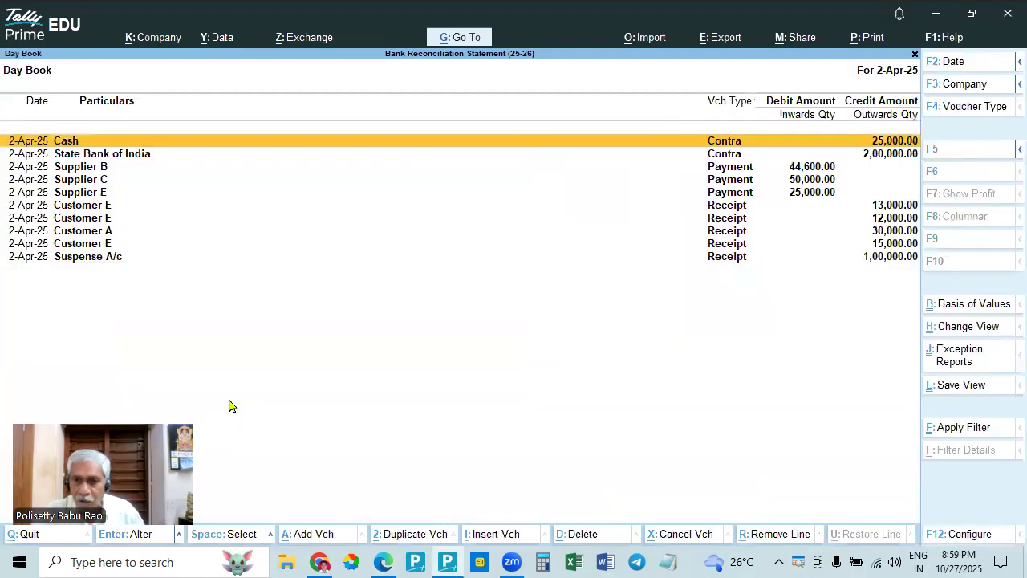
pyautogui.click(732, 207)
pyautogui.press('Escape')
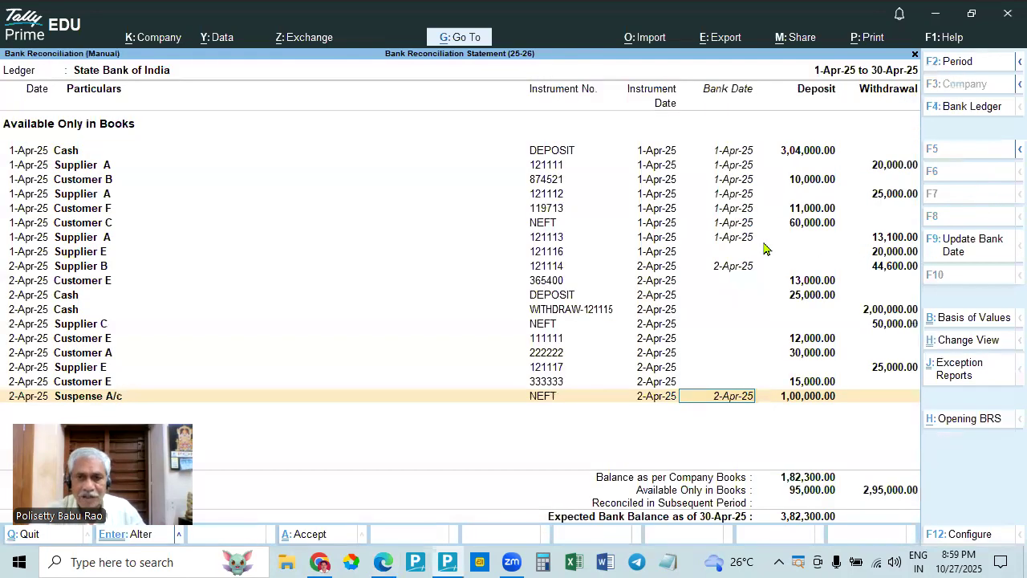
# - Start a new Journal voucher directly from the bank reconciliation
pyautogui.click(462, 40)
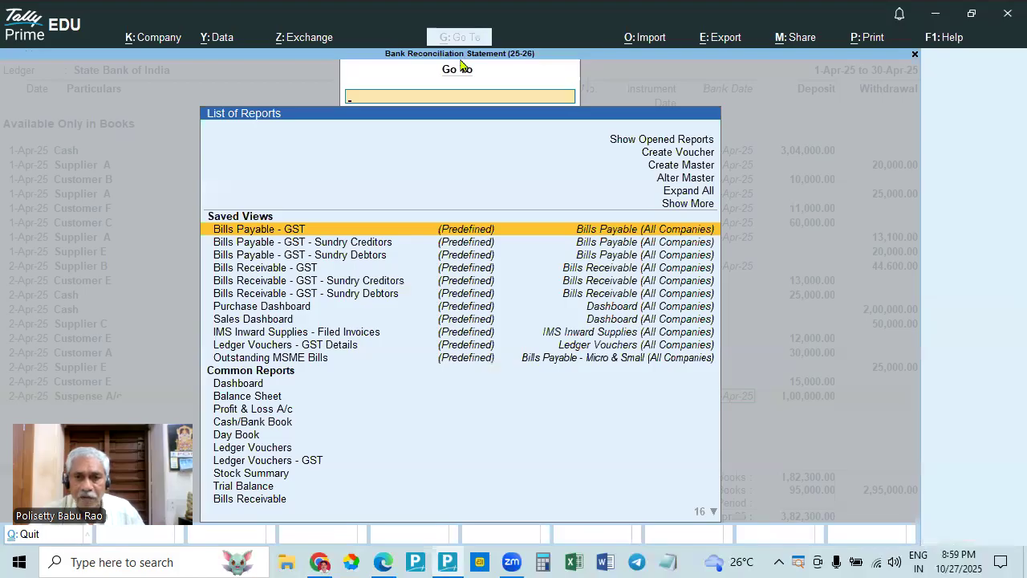
pyautogui.click(675, 154)
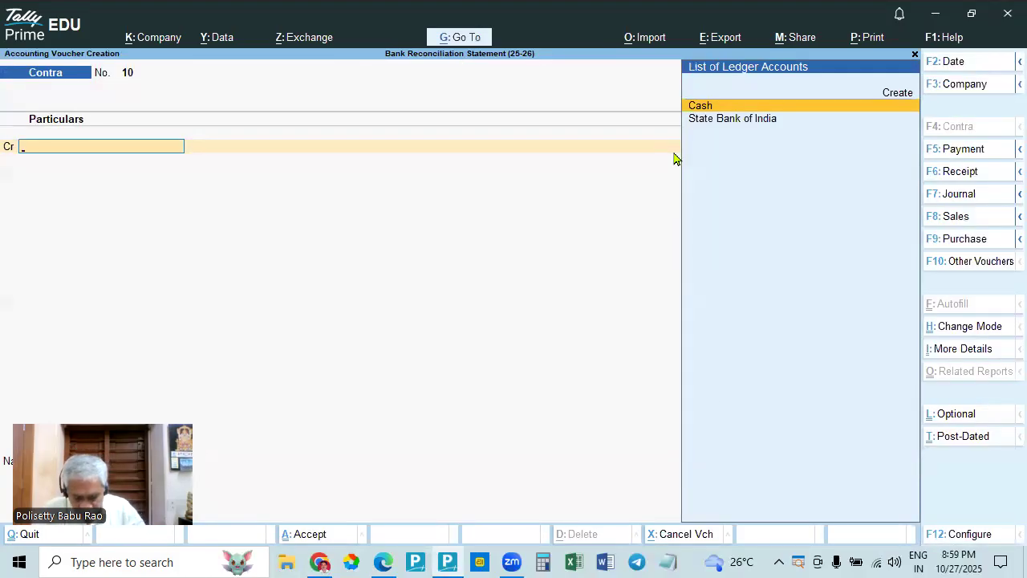
pyautogui.press('F6')
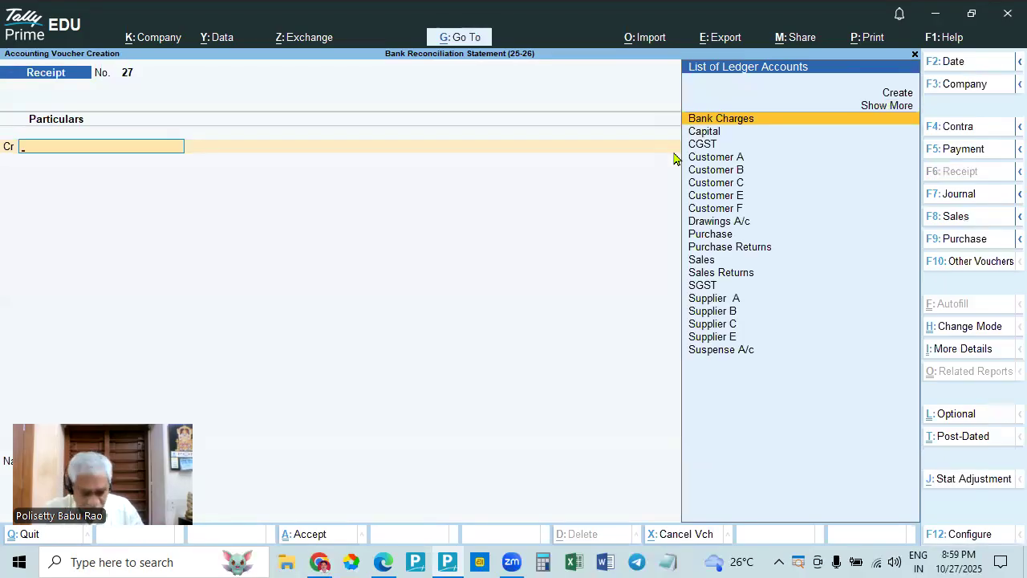
pyautogui.hotkey('alt', 'Tab')
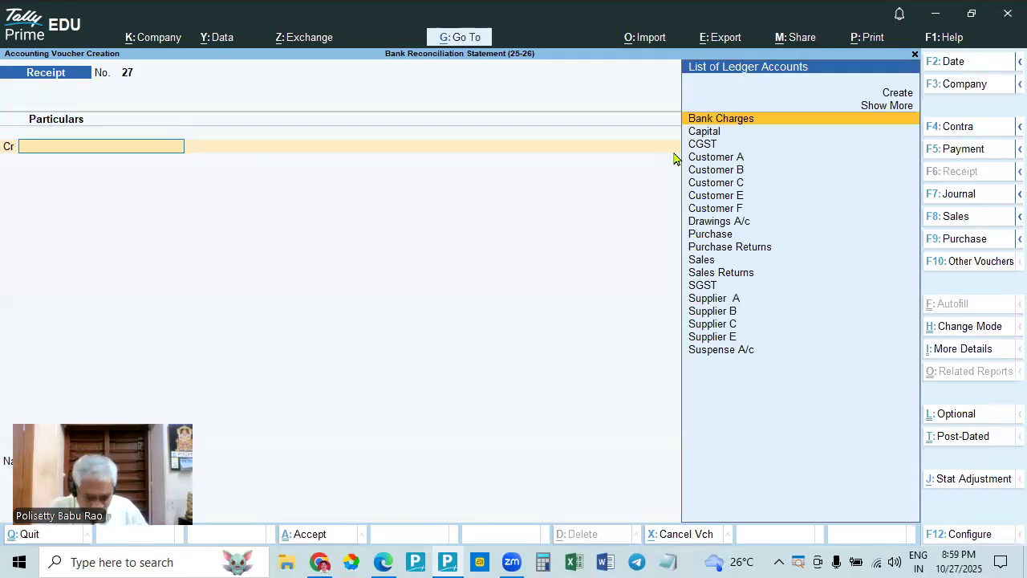
pyautogui.press('alt')
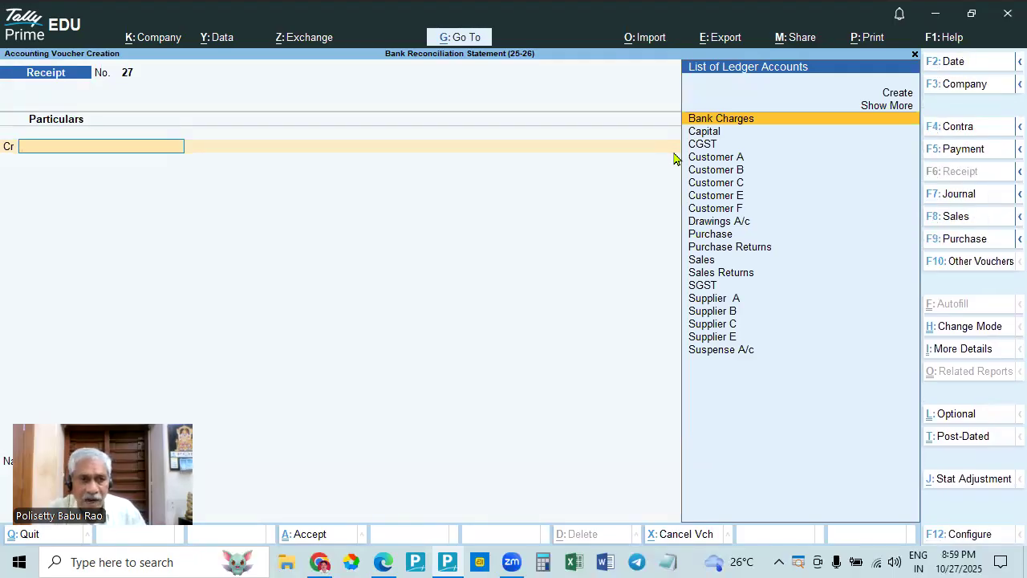
pyautogui.press('F7')
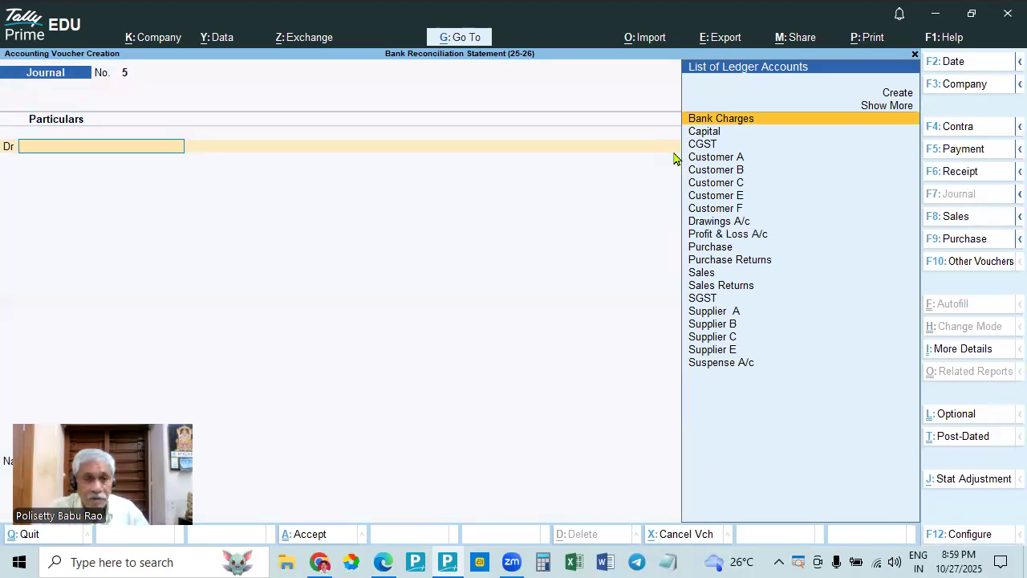
# - Select Customer E as the journal's debit ledger, checking the returned cheque in the bank statement in Edge
pyautogui.press('Down')
pyautogui.press('Down')
pyautogui.press('Down')
pyautogui.press('Down')
pyautogui.press('Down')
pyautogui.press('Down')
pyautogui.press('Down')
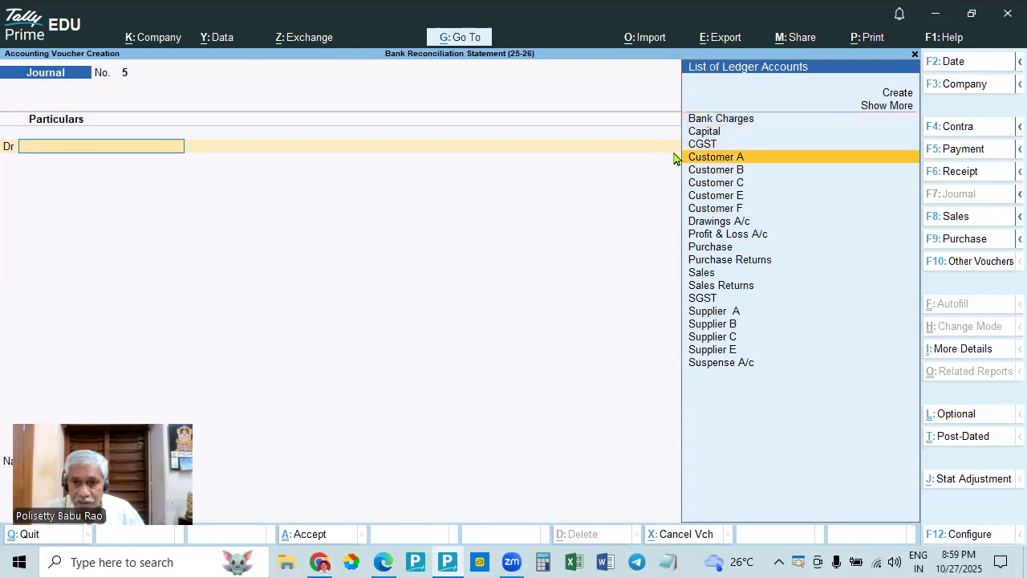
pyautogui.press('Up')
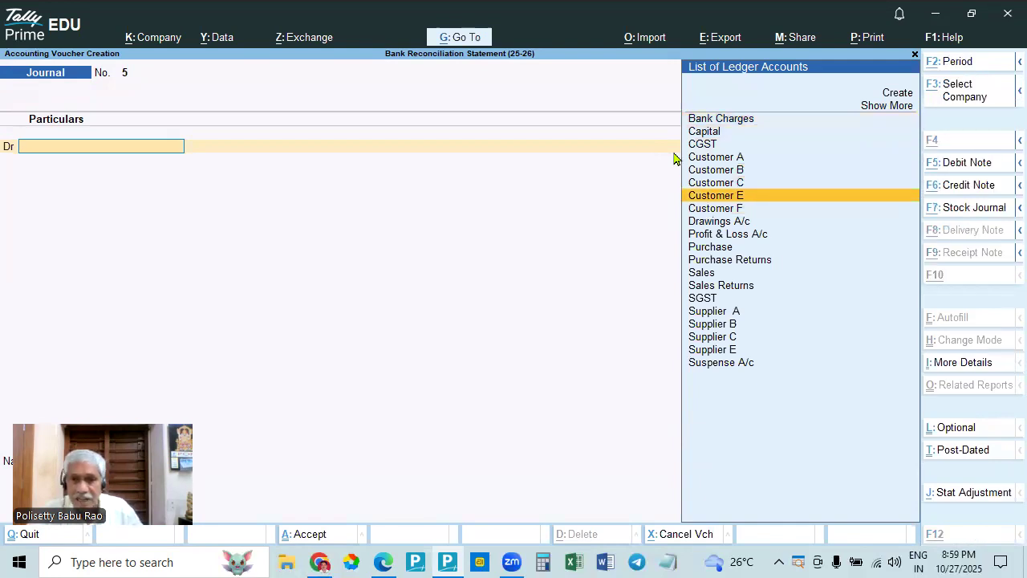
pyautogui.hotkey('alt', 'Tab')
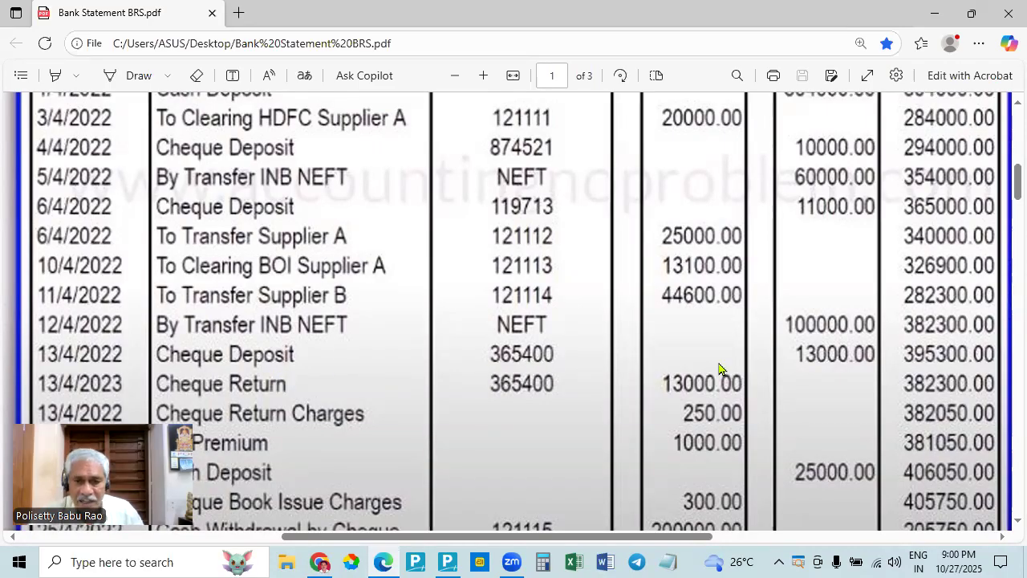
pyautogui.hotkey('alt', 'Tab')
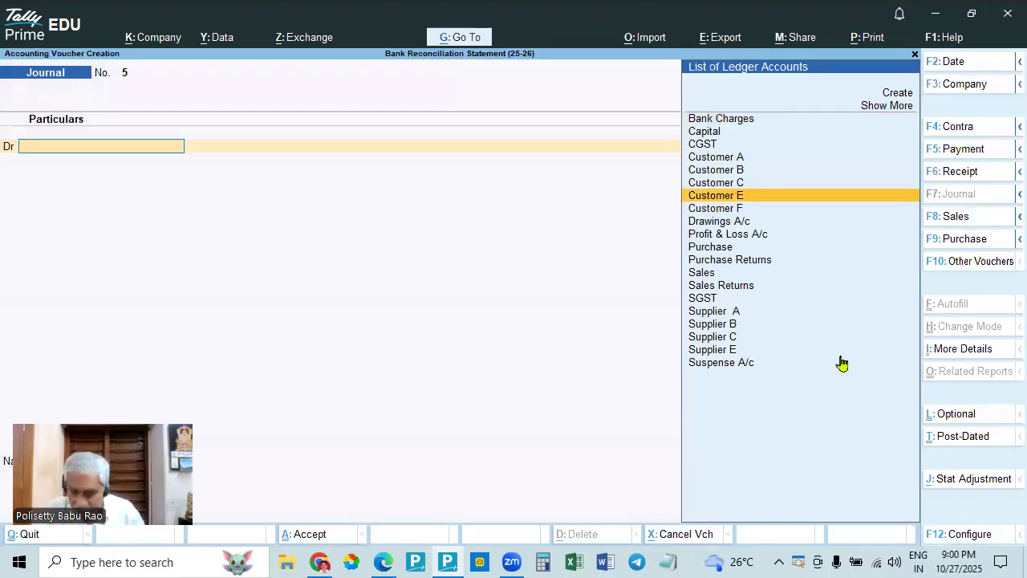
pyautogui.press('Return')
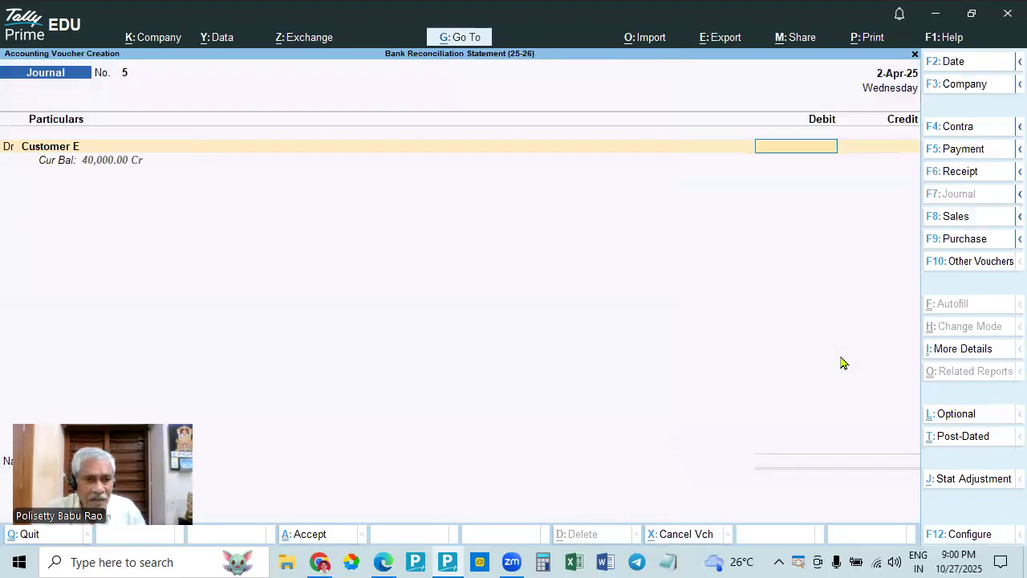
# - Set Customer E's debit amount to 13,000 and allocate the full amount On Account in the bill-wise details
pyautogui.hotkey('alt', 'Tab')
pyautogui.hotkey('alt', 'Tab')
pyautogui.write('13000')
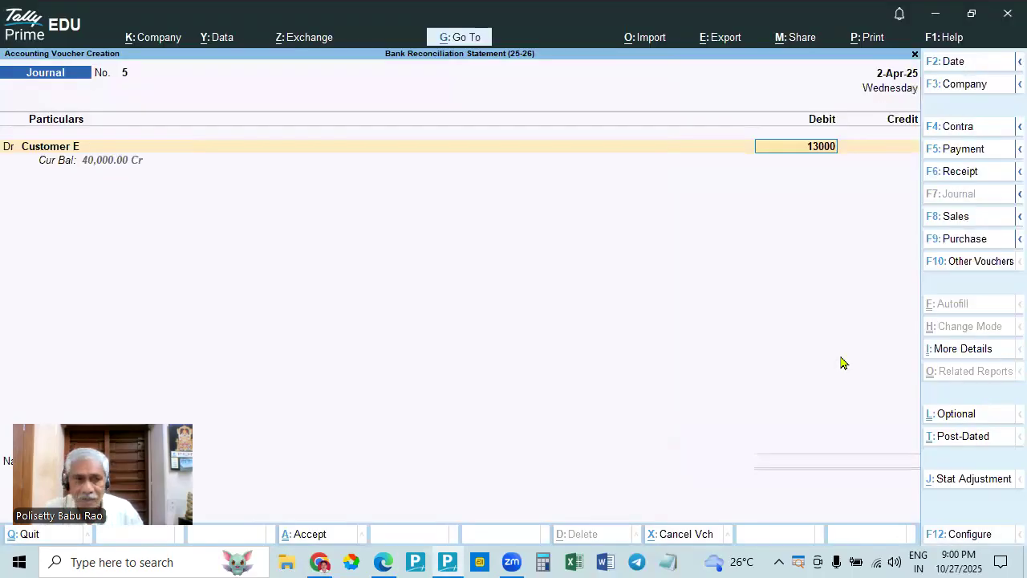
pyautogui.press('Return')
pyautogui.press('Return')
pyautogui.press('Return')
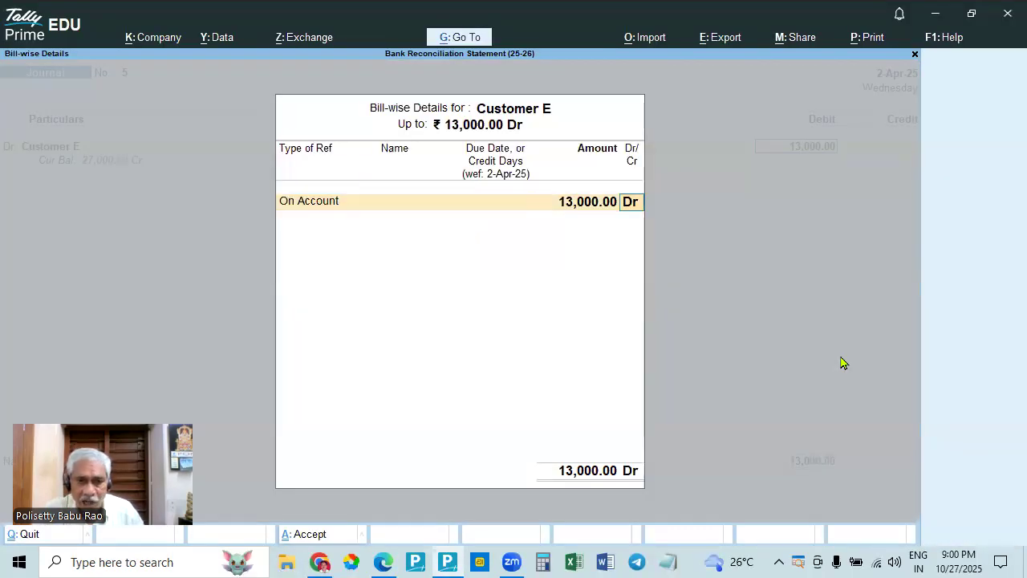
pyautogui.press('Return')
pyautogui.press('Return')
pyautogui.press('Return')
pyautogui.press('Return')
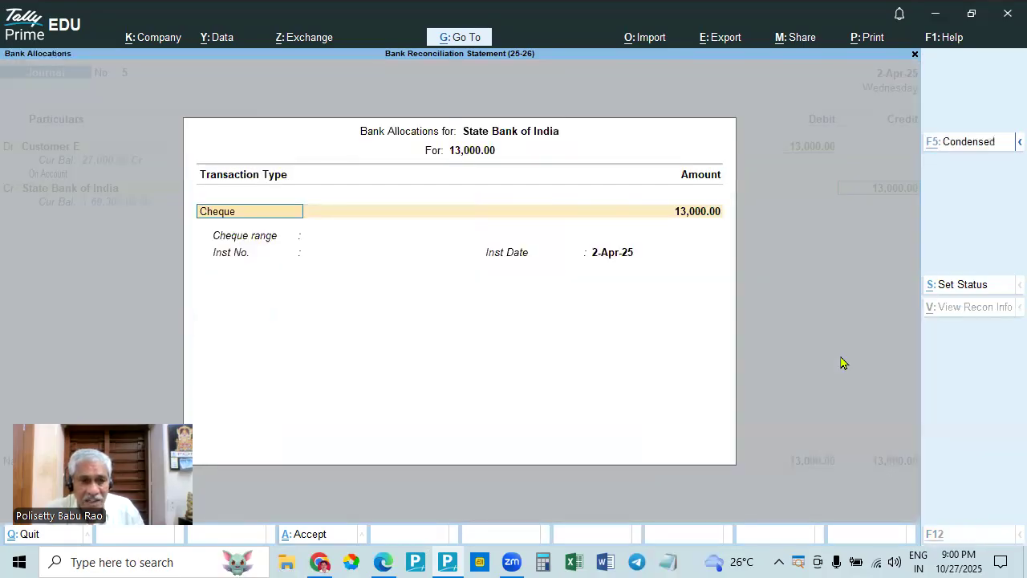
# - Allocate the State Bank of India credit as a Cheque with instrument number 365400 from the statement, keeping instrument date 2-Apr-25
pyautogui.hotkey('alt', 'Tab')
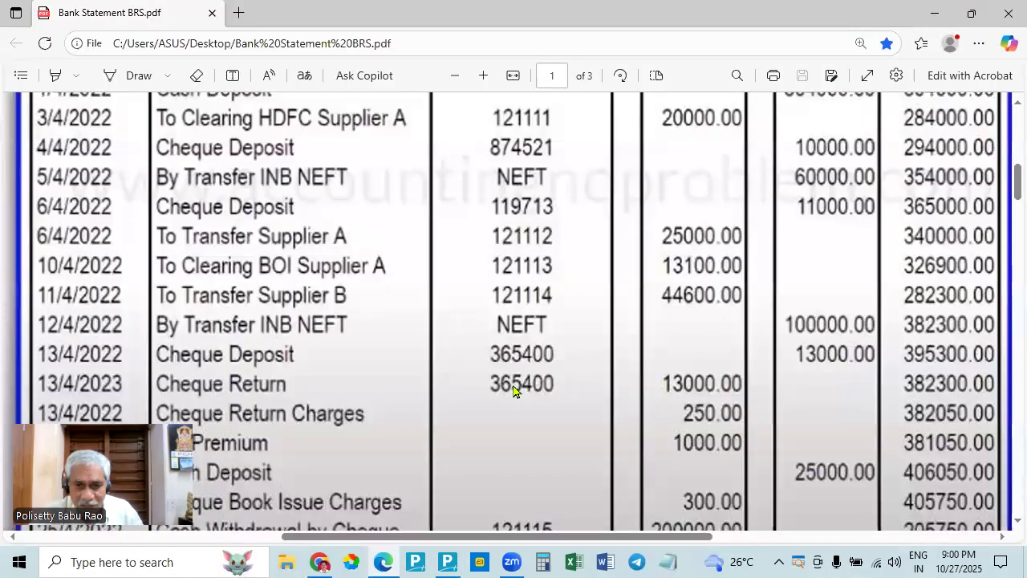
pyautogui.hotkey('alt', 'Tab')
pyautogui.press('Return')
pyautogui.press('Return')
pyautogui.write('365400')
pyautogui.hotkey('alt', 'Tab')
# - Save the journal voucher without a narration and return to the manual bank reconciliation
pyautogui.hotkey('alt', 'Tab')
pyautogui.press('Return')
pyautogui.press('Return')
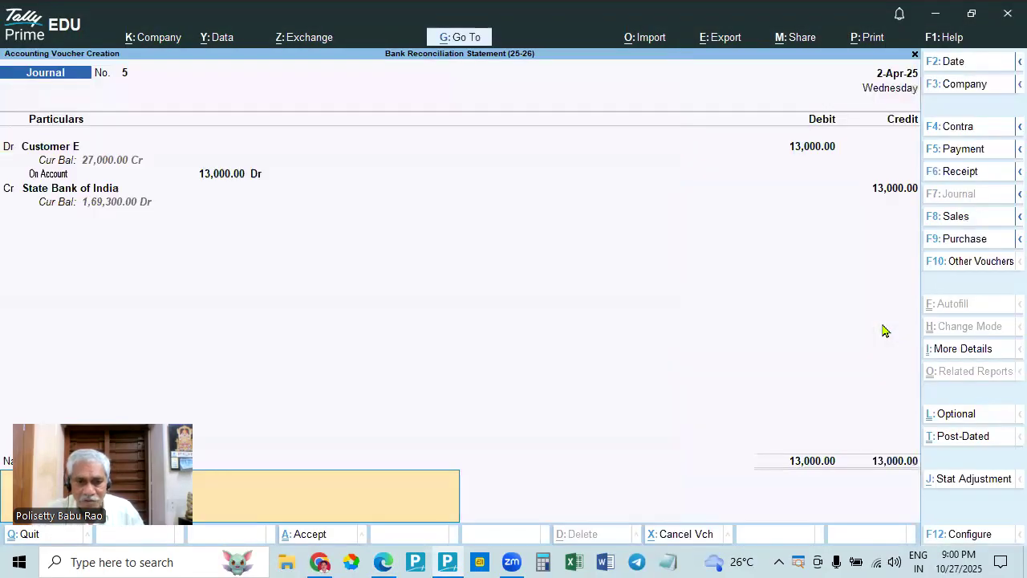
pyautogui.press('Return')
pyautogui.press('Return')
pyautogui.hotkey('alt', 'Tab')
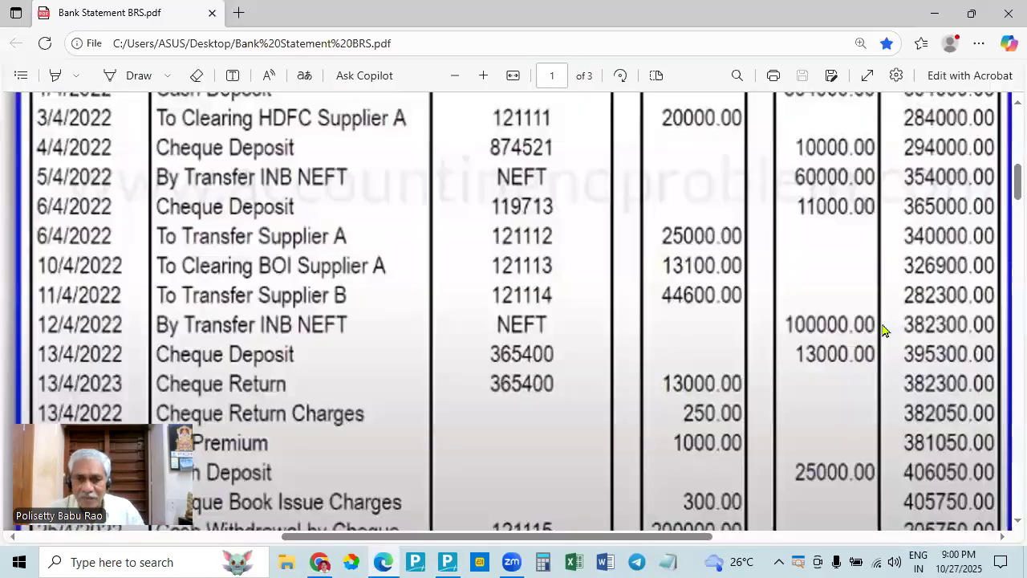
pyautogui.hotkey('alt', 'Tab')
pyautogui.press('Escape')
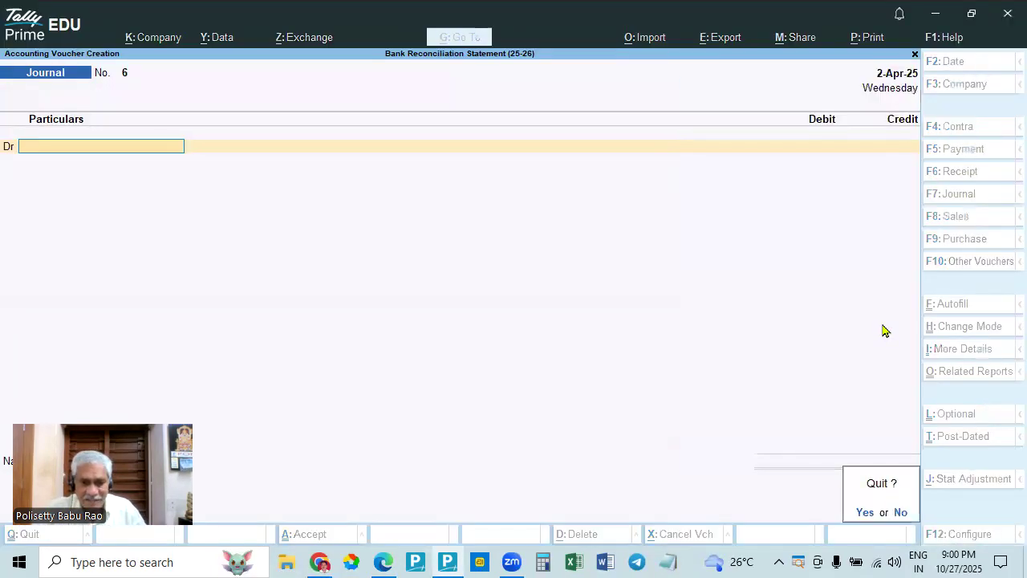
pyautogui.press('Return')
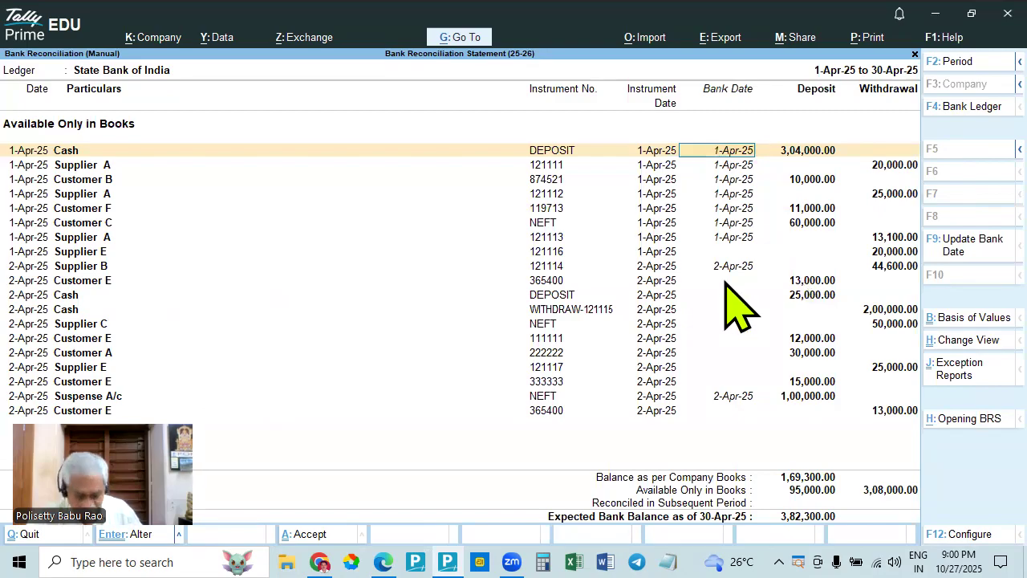
# - Check the cheque entries in the bank statement and set the bank date of Customer E's 13,000 deposit to 2-Apr-25
pyautogui.hotkey('alt', 'Tab')
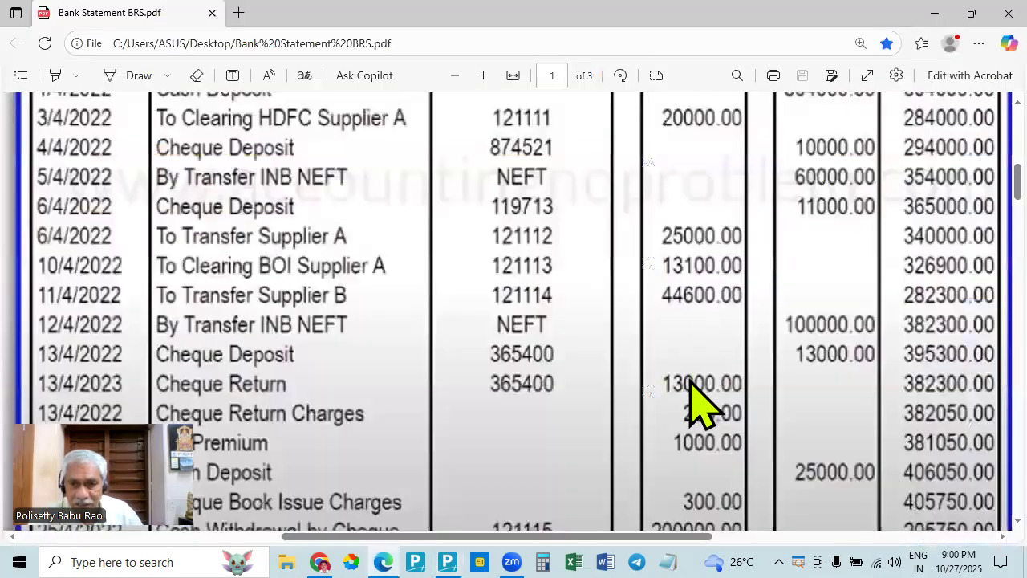
pyautogui.hotkey('alt', 'Tab')
pyautogui.hotkey('alt', 'Tab')
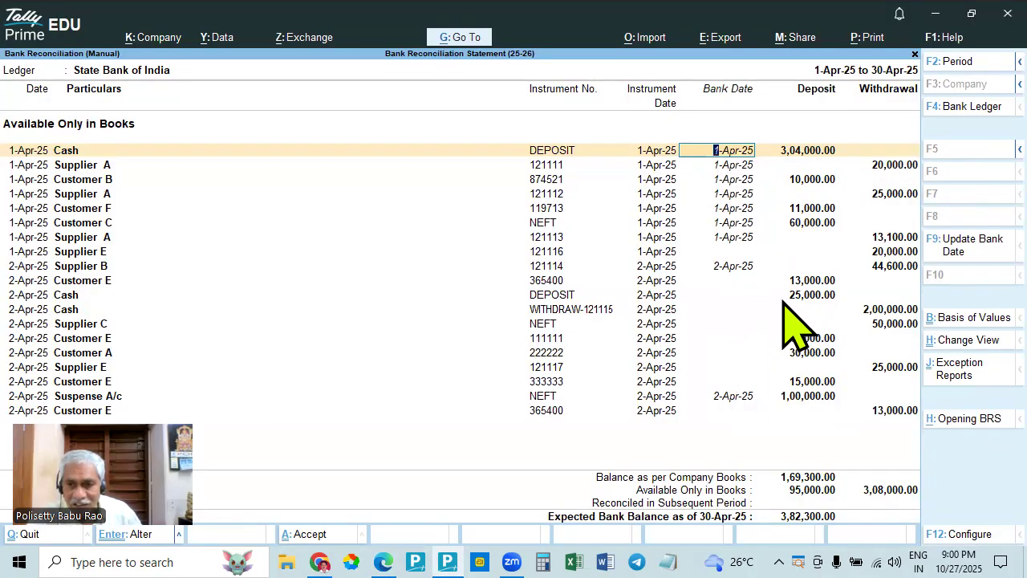
pyautogui.click(721, 280)
pyautogui.write('2.4')
pyautogui.press('Return')
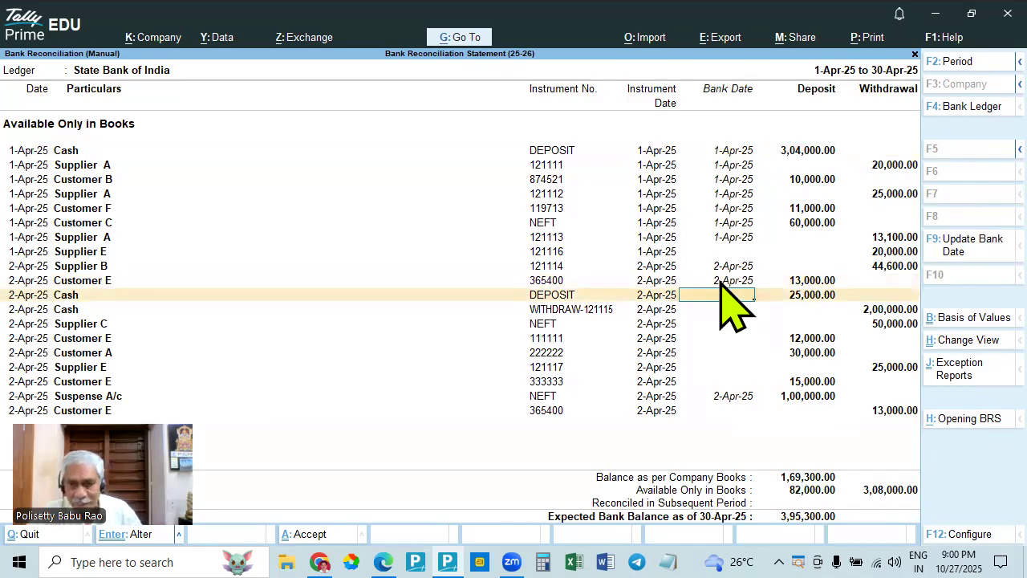
# - Set the bank date of Customer E's 13,000 withdrawal to 2-Apr-25, keeping the reconciliation open
pyautogui.click(720, 410)
pyautogui.write('2.4')
pyautogui.press('Return')
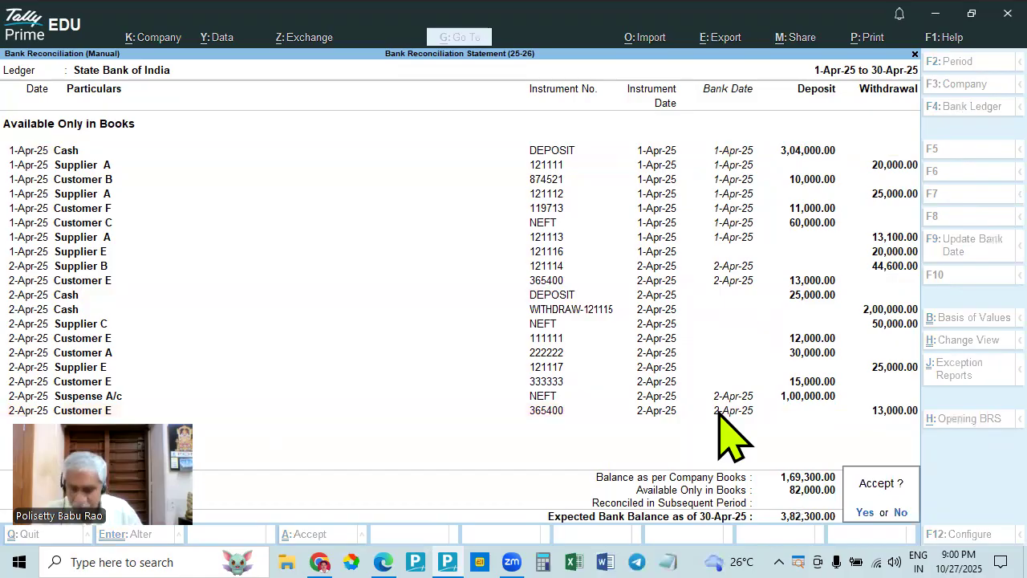
pyautogui.press('Escape')
# - Compare the statement's 100,000 NEFT, 13,000 cheque deposit and cheque return in Edge with the reconciliation entries and balance in TallyPrime
pyautogui.click(384, 562)
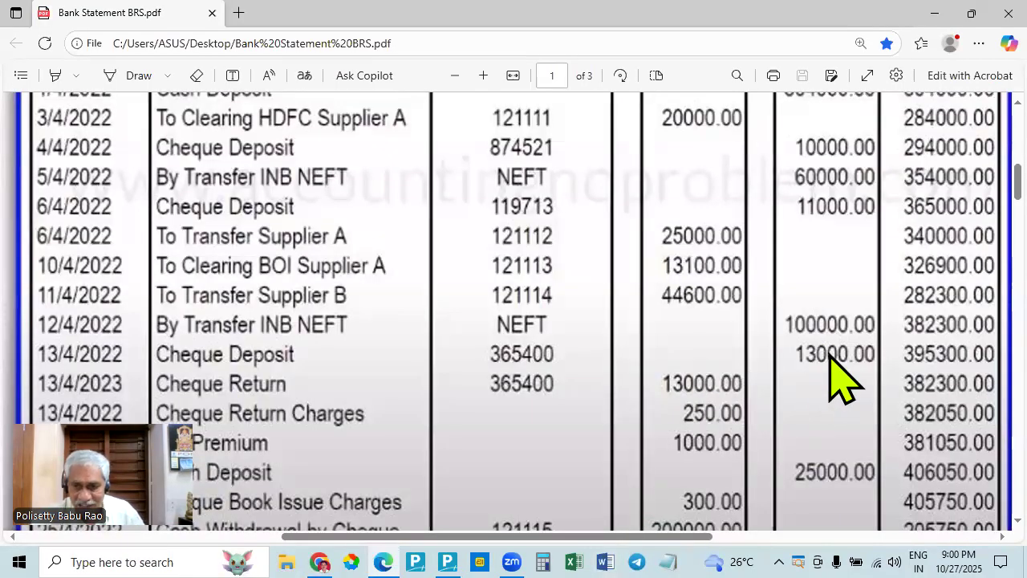
pyautogui.hotkey('alt', 'Tab')
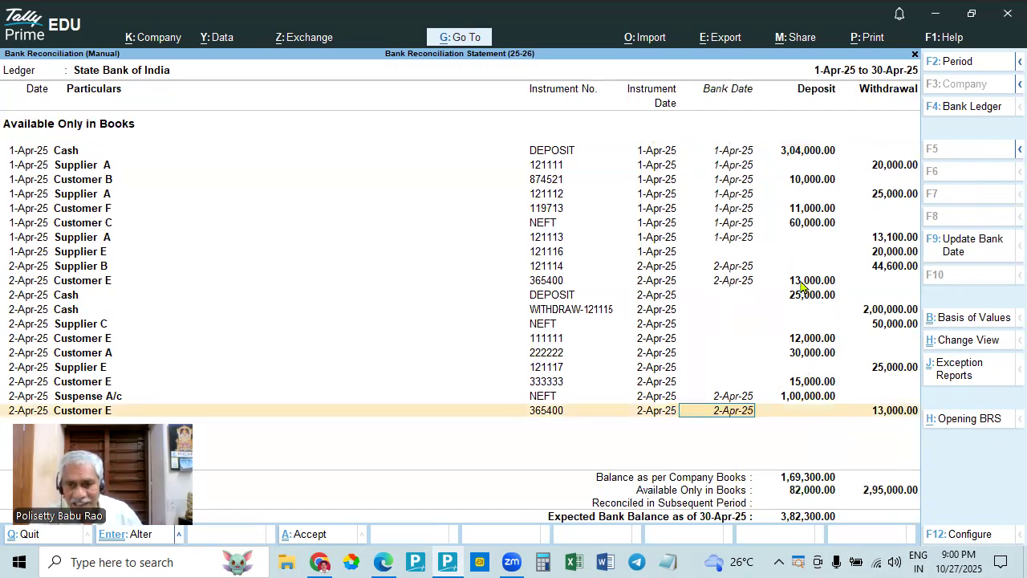
pyautogui.hotkey('alt', 'Tab')
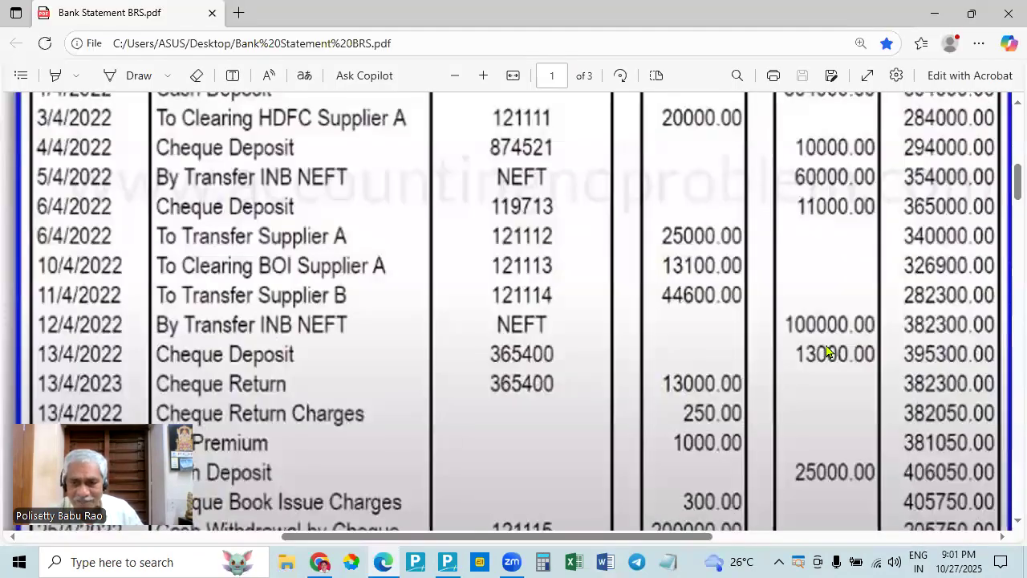
pyautogui.hotkey('alt', 'Tab')
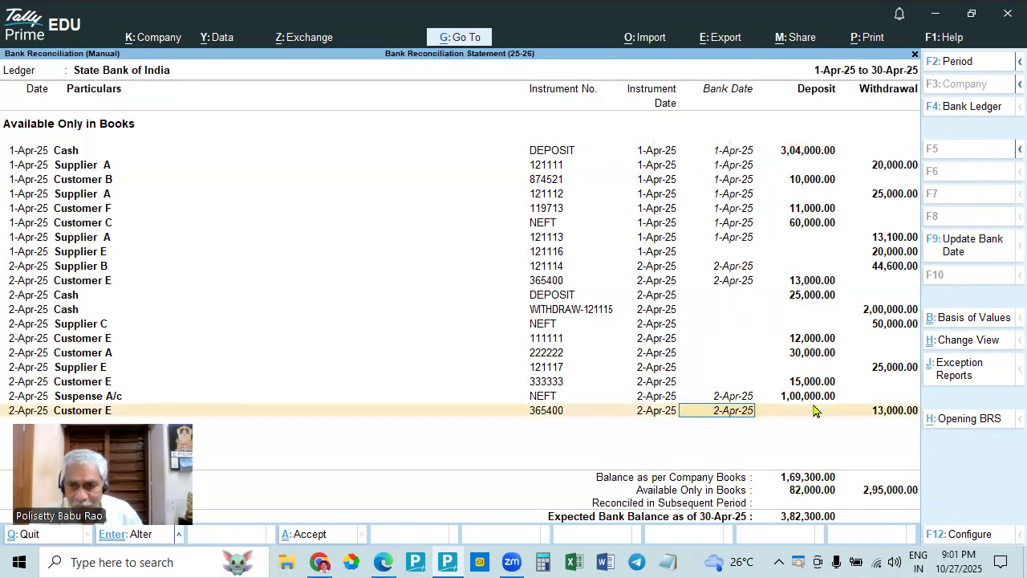
pyautogui.hotkey('alt', 'Tab')
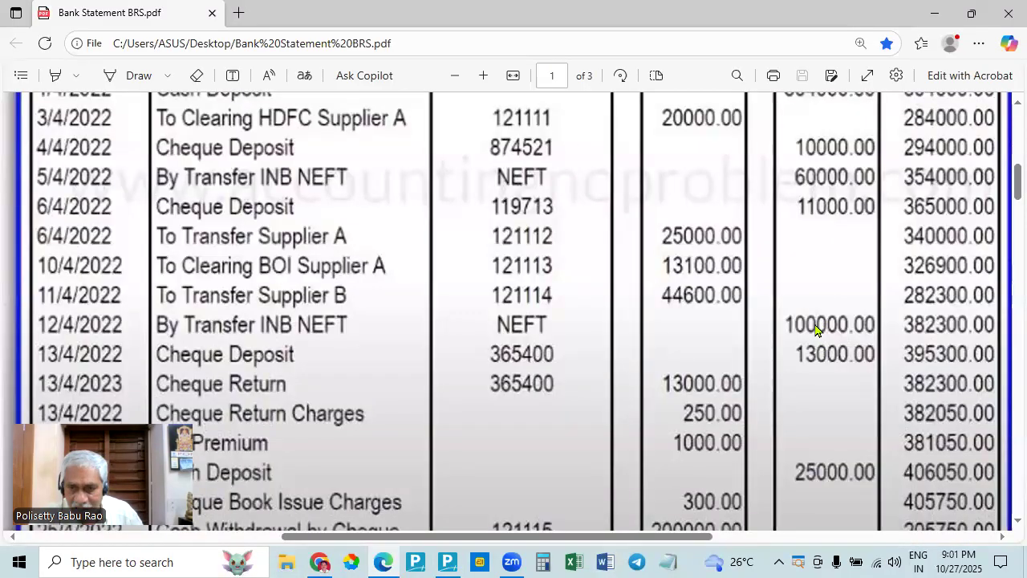
pyautogui.hotkey('alt', 'Tab')
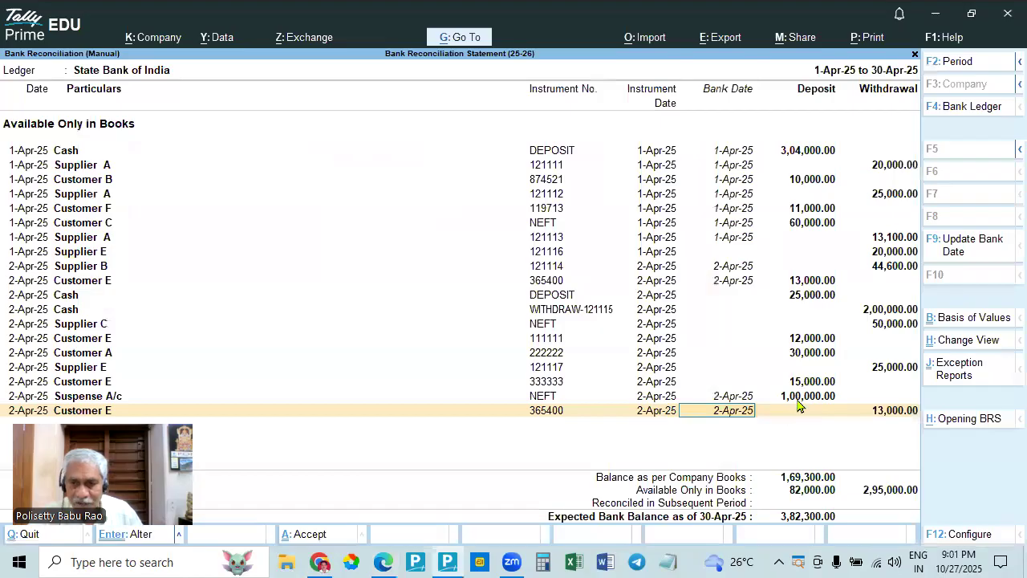
pyautogui.hotkey('alt', 'Tab')
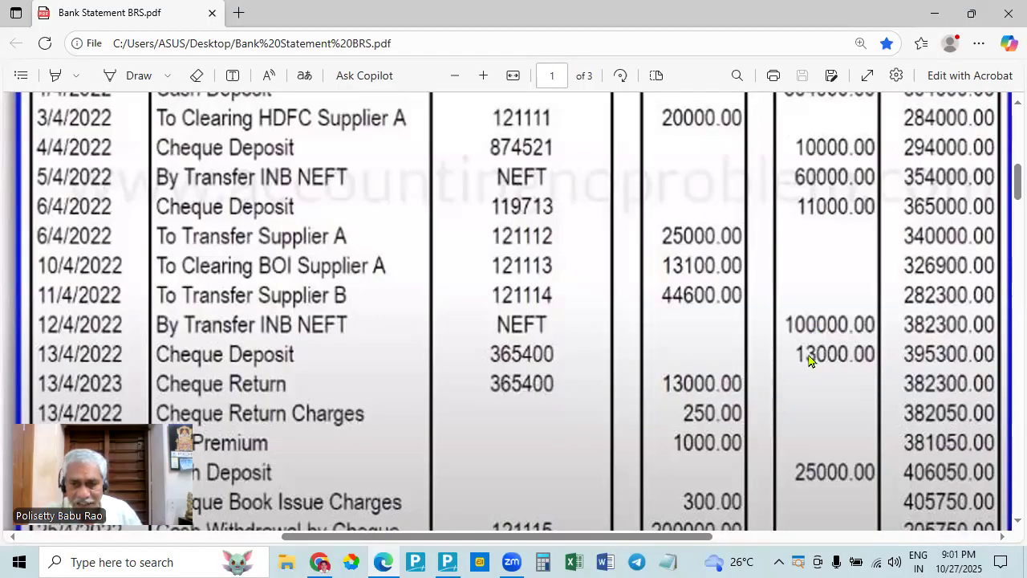
# - Compare the statement's 13,000 cheque deposit and return, charges, LIC premium and later entries in Edge with the reconciliation entries in TallyPrime
pyautogui.hotkey('alt', 'Tab')
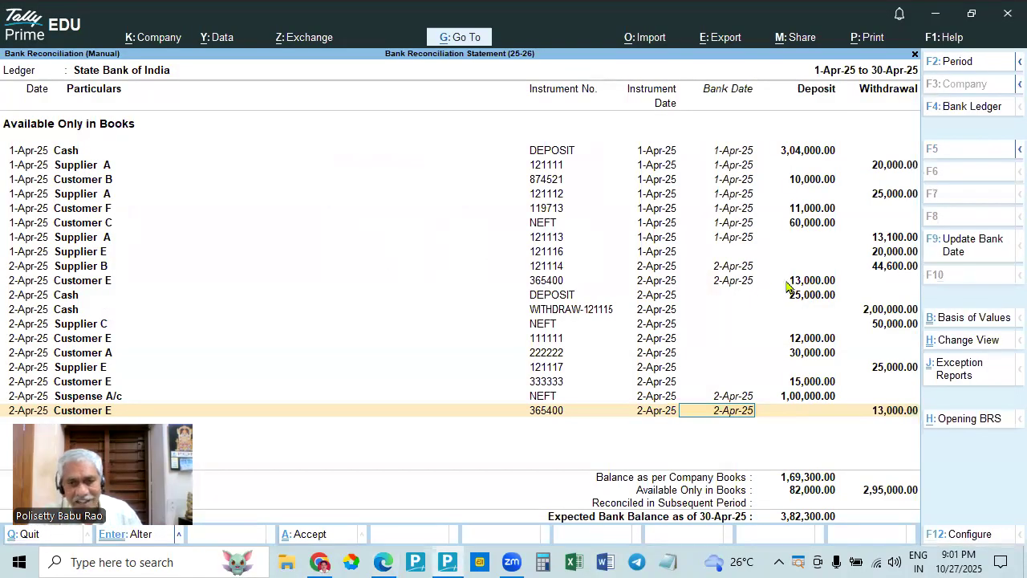
pyautogui.hotkey('alt', 'Tab')
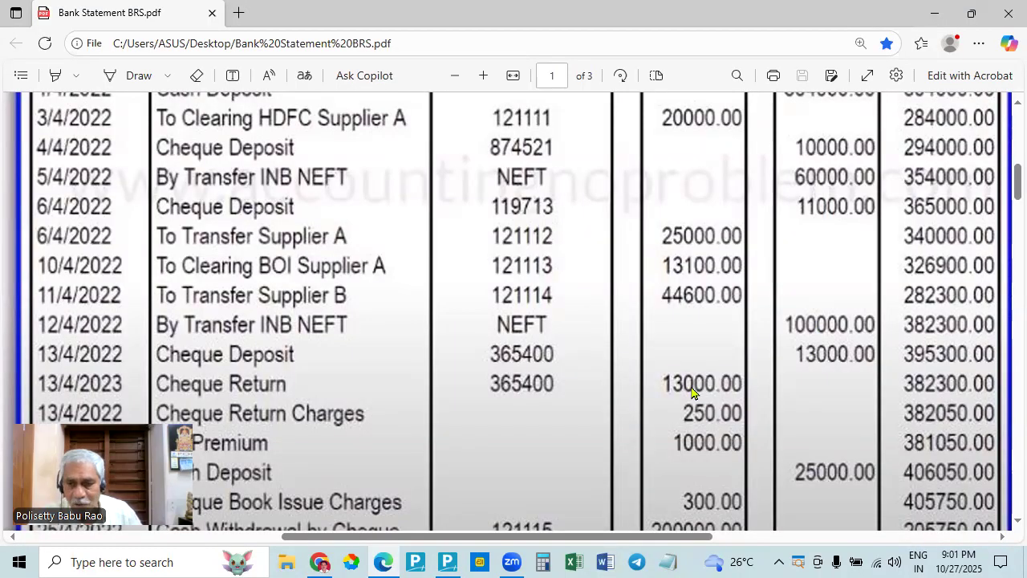
pyautogui.hotkey('alt', 'Tab')
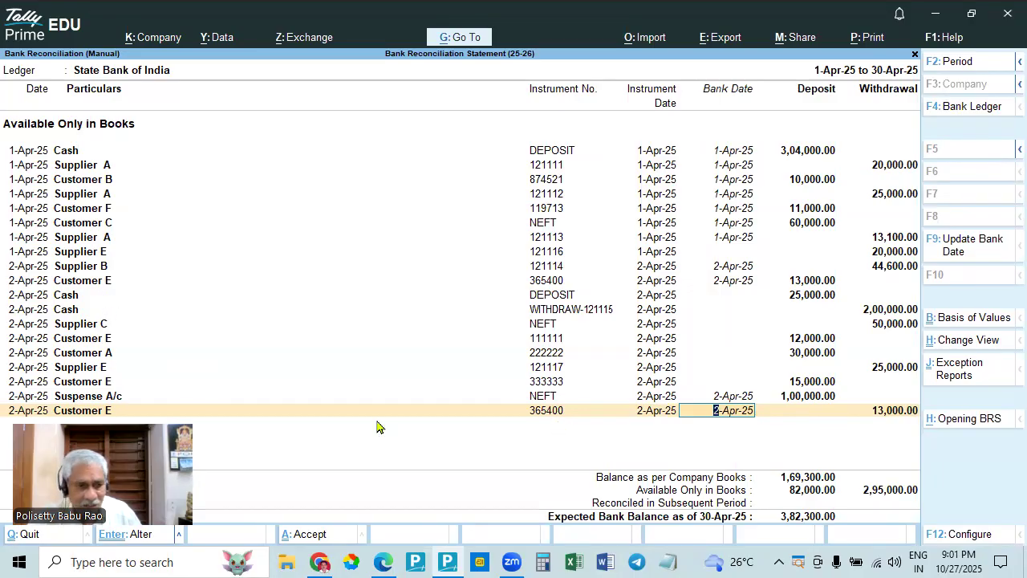
pyautogui.hotkey('alt', 'Tab')
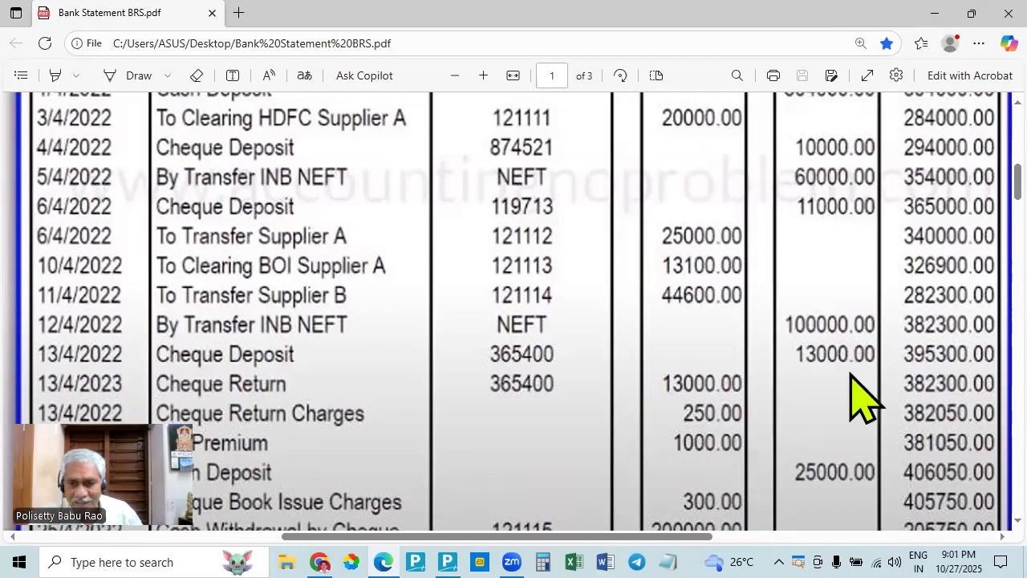
pyautogui.scroll(-3, 846, 402)
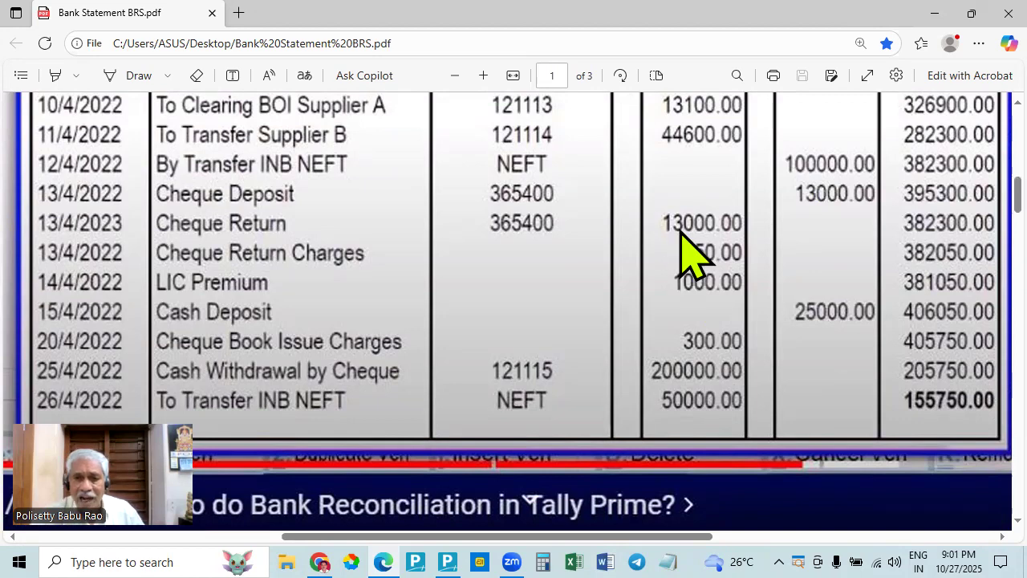
pyautogui.hotkey('alt', 'Tab')
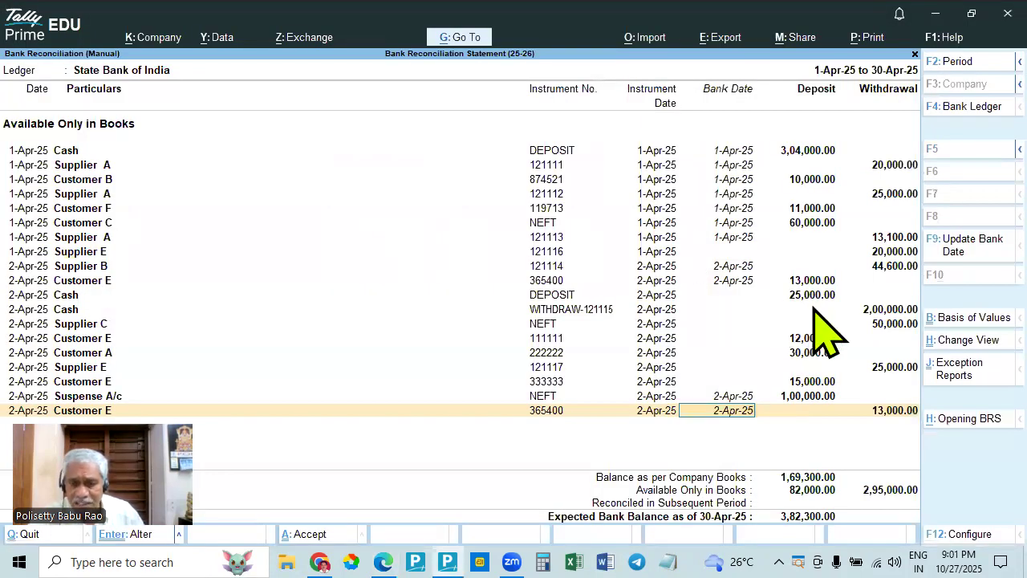
pyautogui.hotkey('alt', 'Tab')
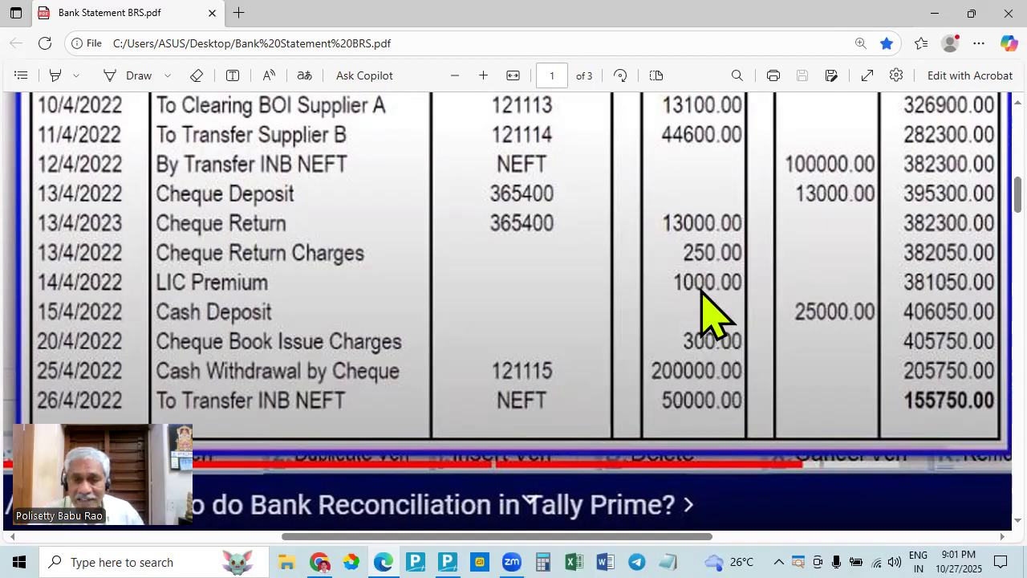
pyautogui.scroll(4, 711, 339)
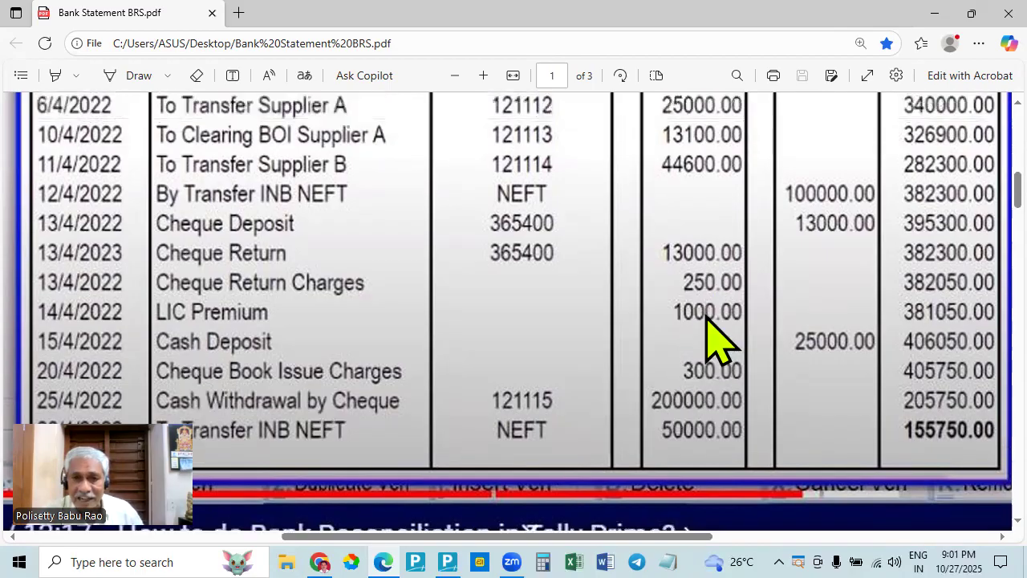
pyautogui.scroll(-6, 738, 369)
pyautogui.scroll(2, 733, 316)
pyautogui.hotkey('alt', 'Tab')
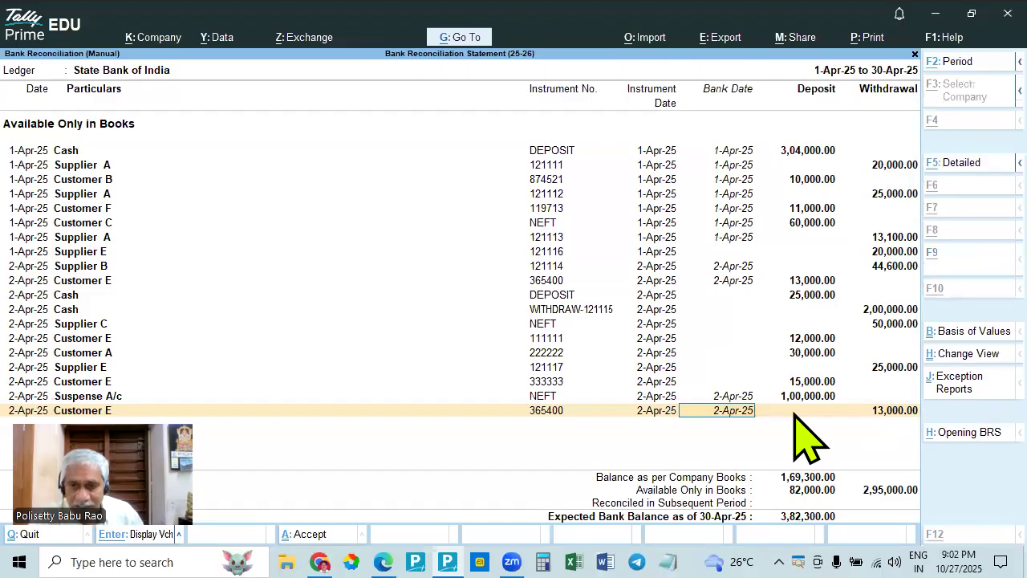
pyautogui.hotkey('alt', 'Tab')
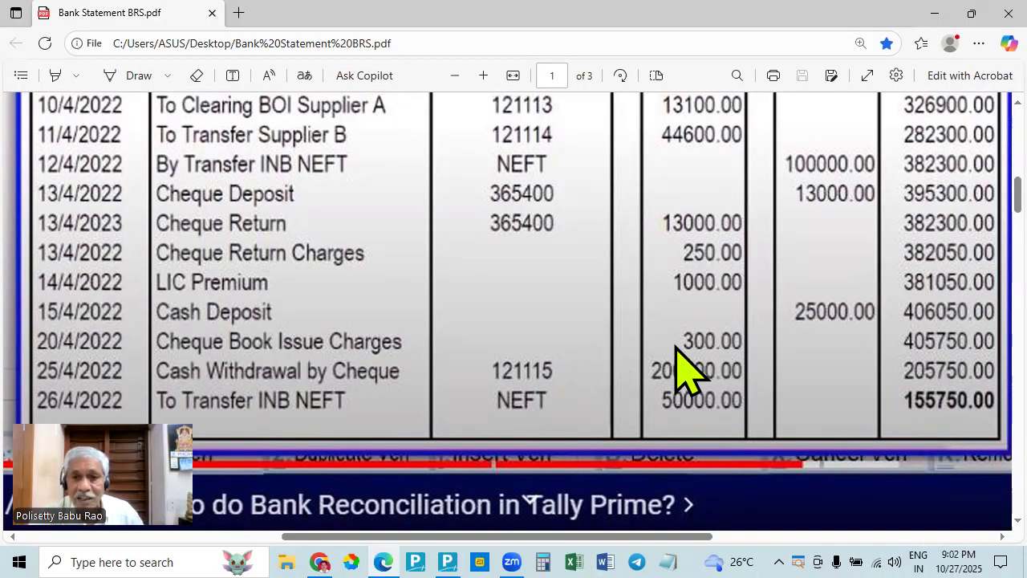
pyautogui.hotkey('alt', 'Tab')
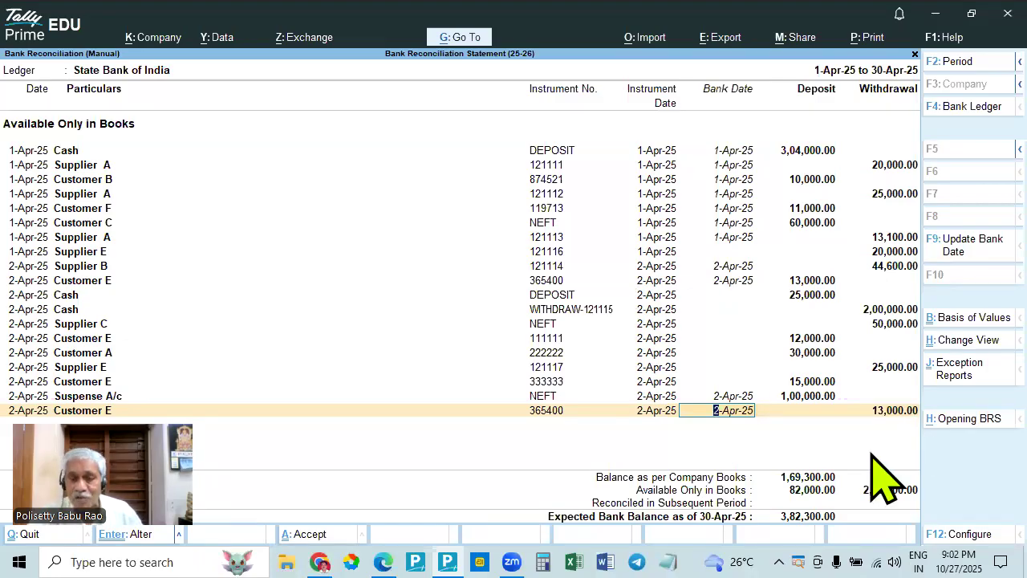
# - Start a payment voucher from the reconciliation for the statement's bank charges and debit the Bank Charges ledger
pyautogui.click(461, 38)
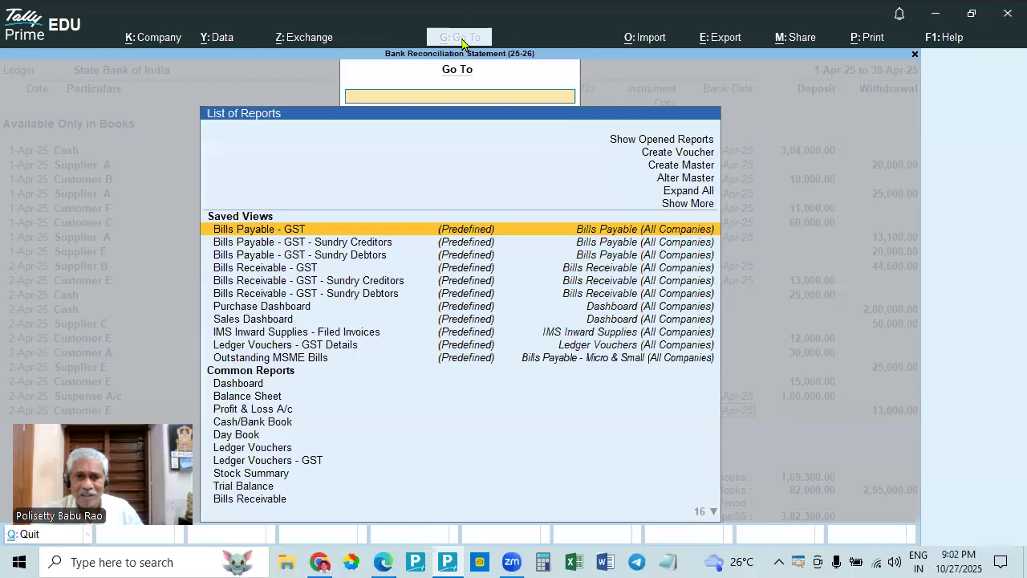
pyautogui.click(674, 153)
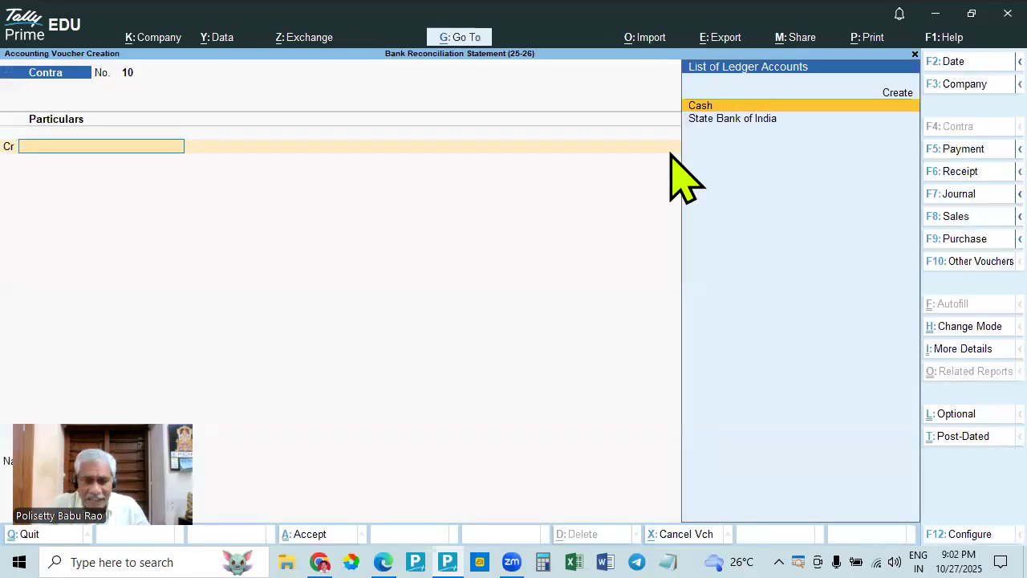
pyautogui.hotkey('alt', 'Tab')
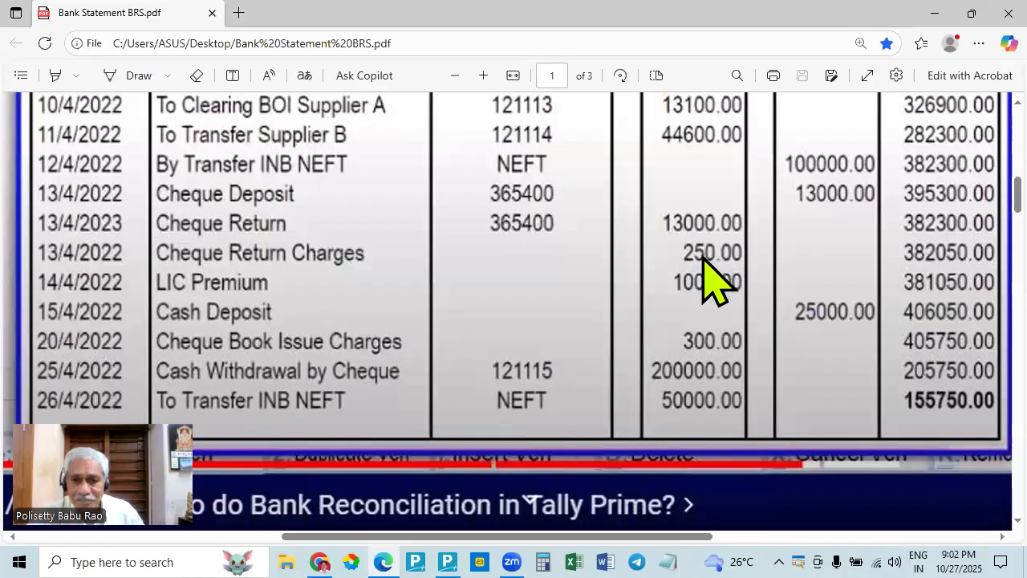
pyautogui.hotkey('alt', 'Tab')
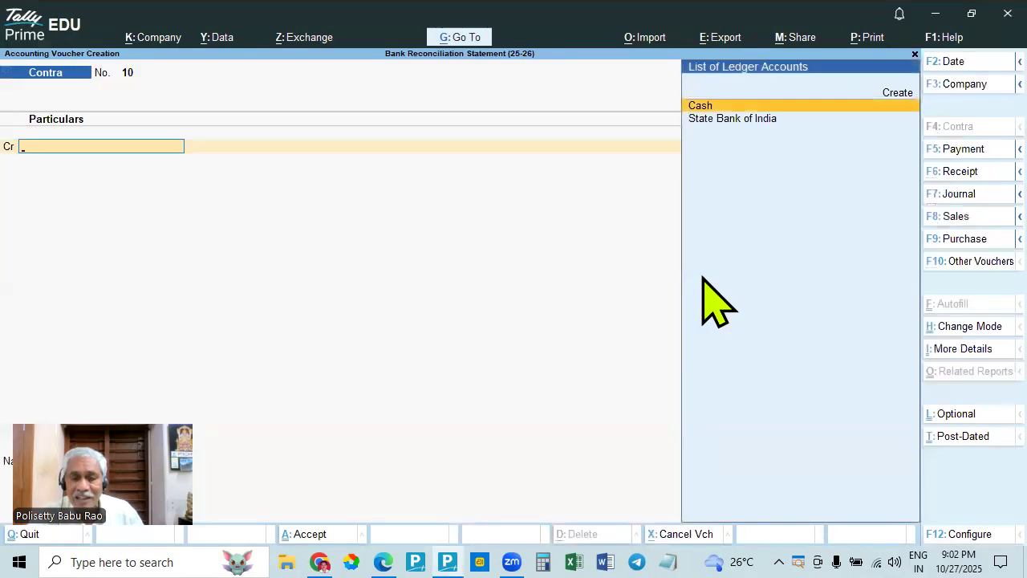
pyautogui.hotkey('alt', 'Tab')
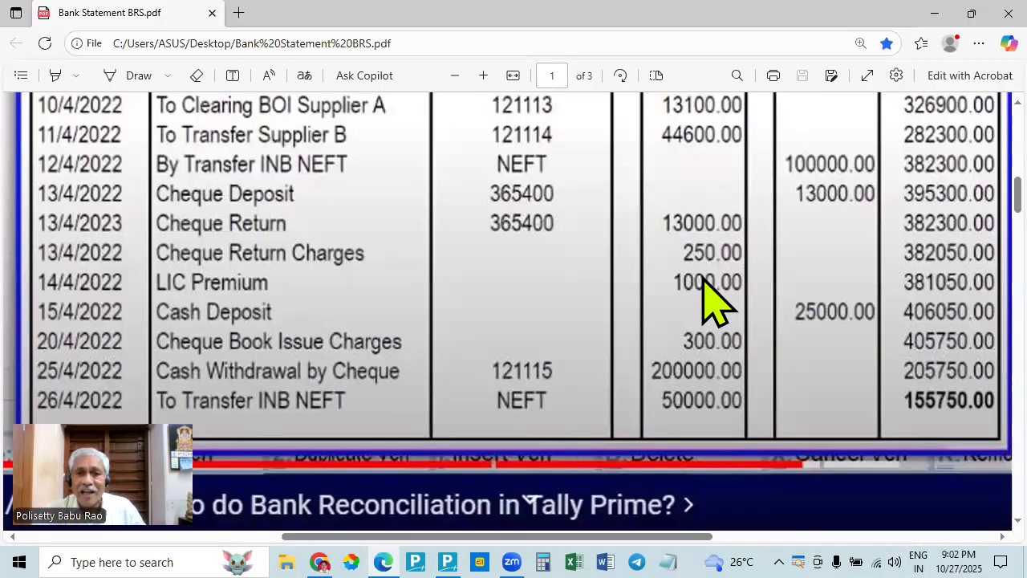
pyautogui.hotkey('alt', 'Tab')
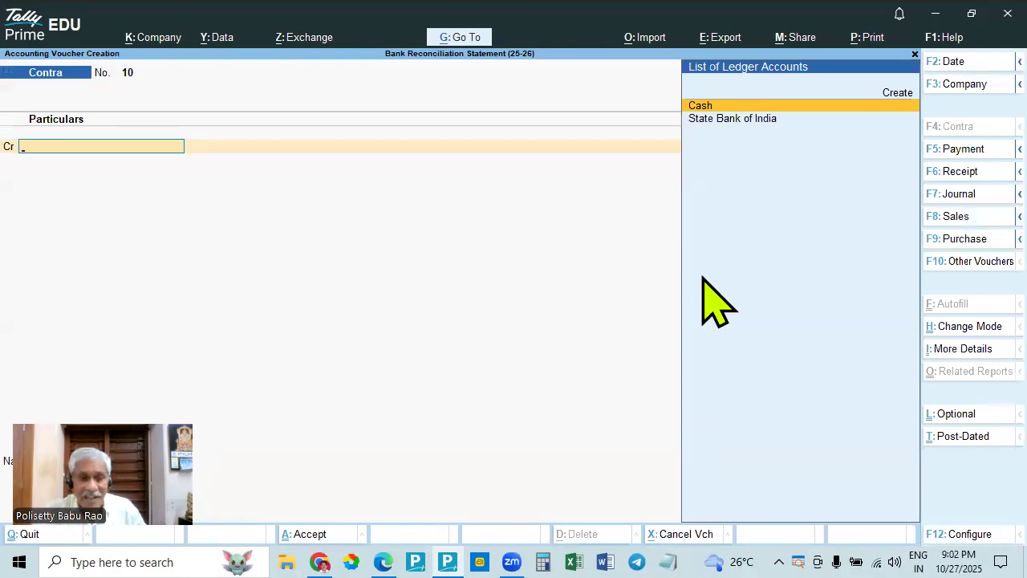
pyautogui.press('F5')
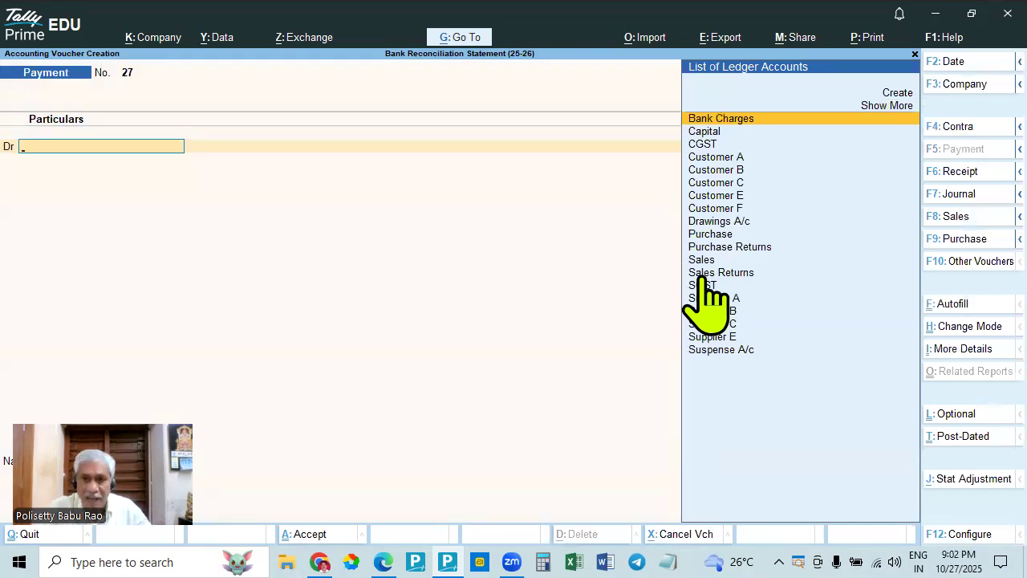
pyautogui.press('Return')
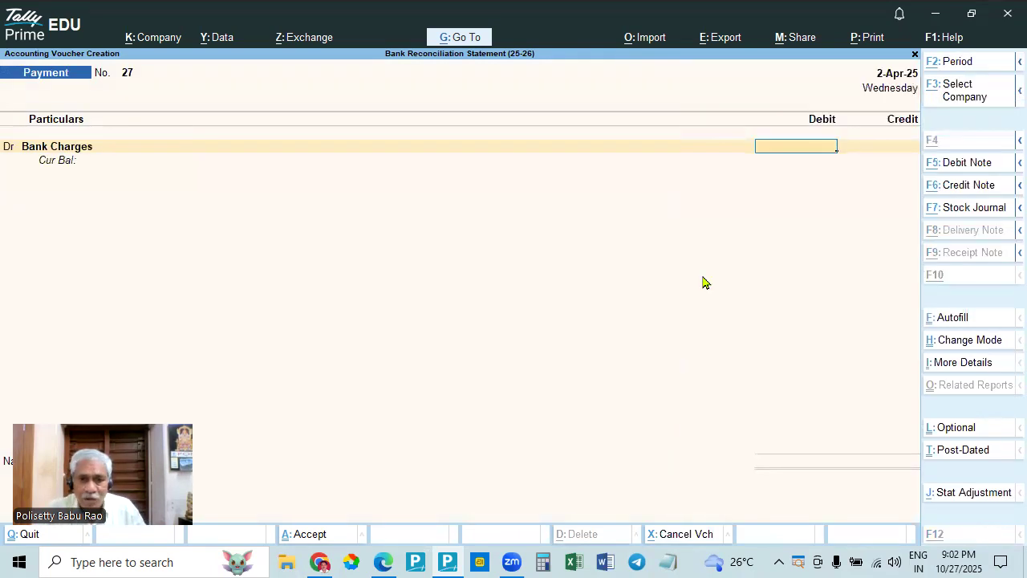
# - Check the statement's charge amounts, then enter 550 as the Bank Charges debit and credit State Bank of India with it
pyautogui.hotkey('alt', 'Tab')
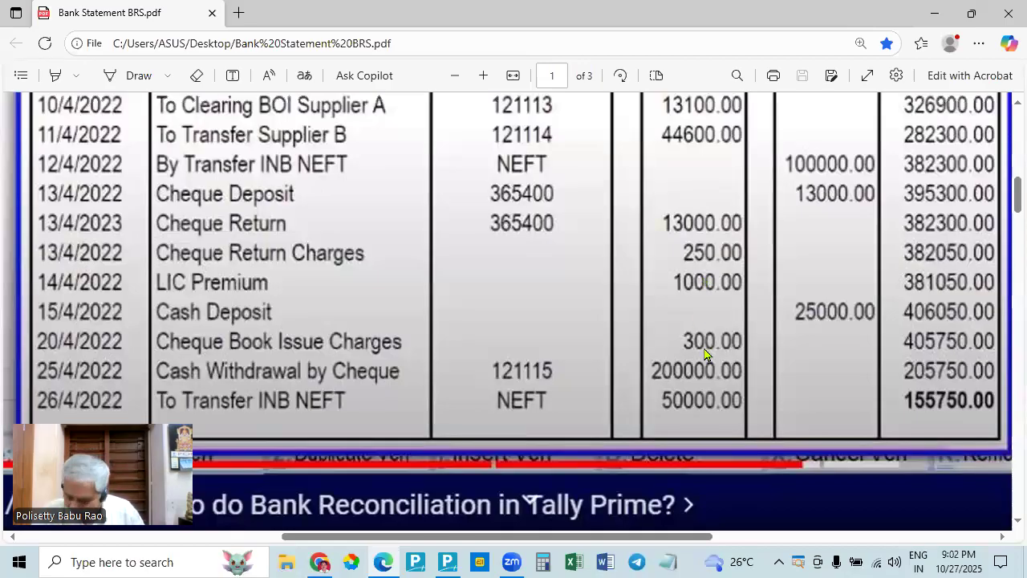
pyautogui.hotkey('alt', 'Tab')
pyautogui.write('550')
pyautogui.press('Return')
pyautogui.press('Return')
pyautogui.press('Return')
pyautogui.press('Return')
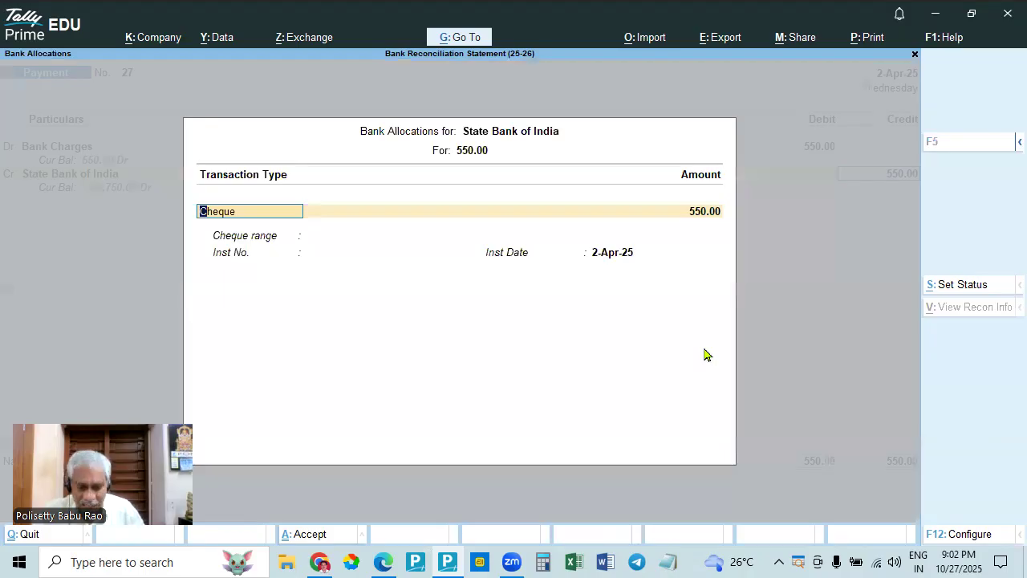
# - Allocate the 550 bank payment to transaction type Others with instrument number DEBIT, keeping the instrument date 2-Apr-25
pyautogui.press('BackSpace')
pyautogui.press('Down')
pyautogui.press('Down')
pyautogui.press('Down')
pyautogui.press('Down')
pyautogui.press('Down')
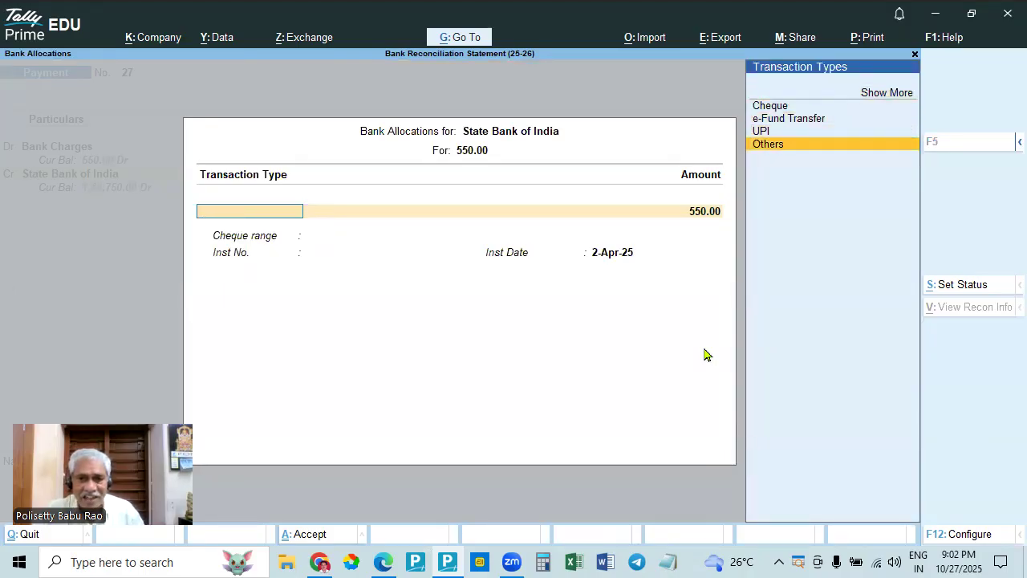
pyautogui.press('Return')
pyautogui.press('Return')
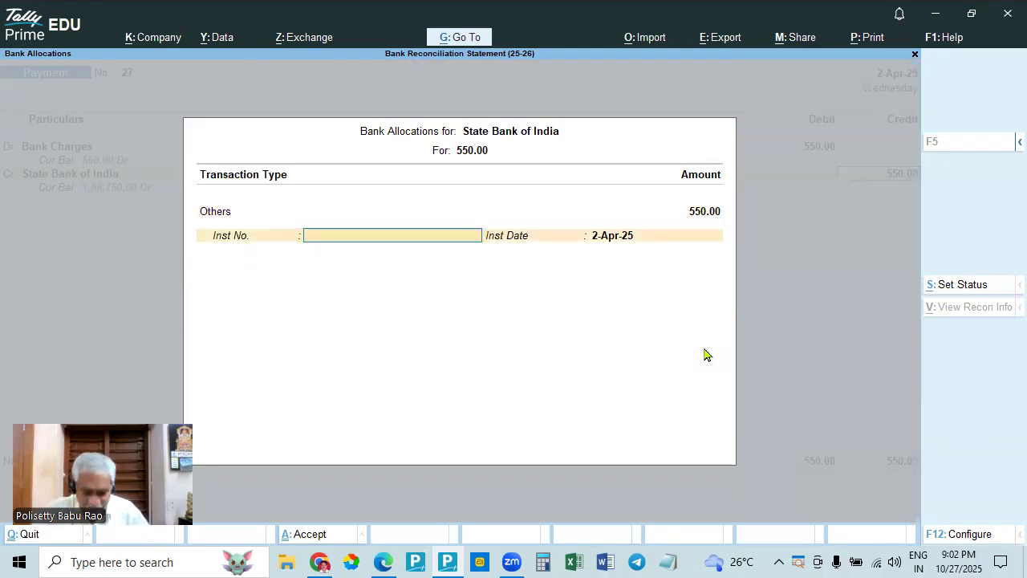
pyautogui.write('DEBIT')
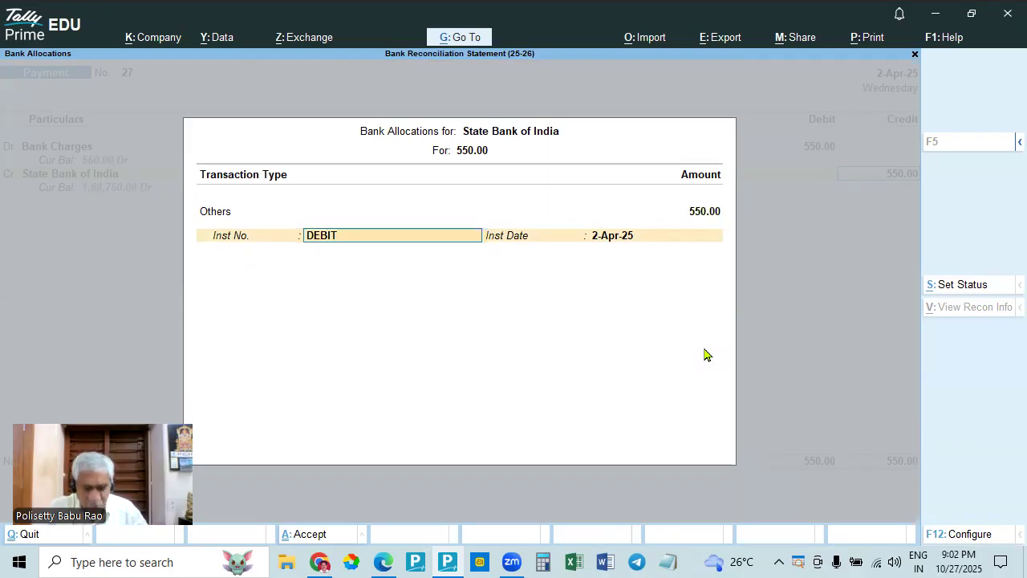
pyautogui.press('Return')
# - Save the bank charges payment voucher without a narration and return to the manual bank reconciliation
pyautogui.press('Return')
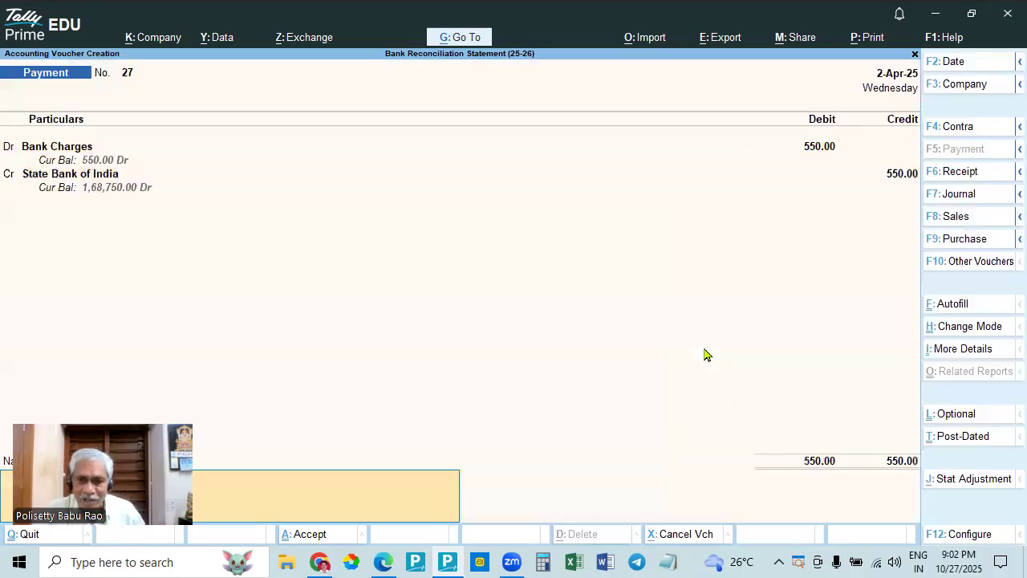
pyautogui.press('Return')
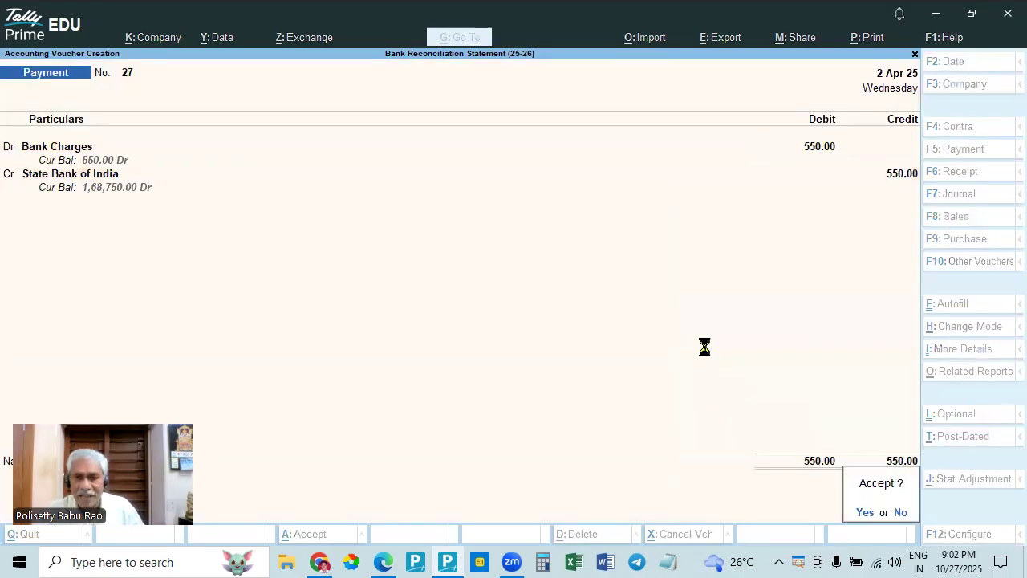
pyautogui.press('Return')
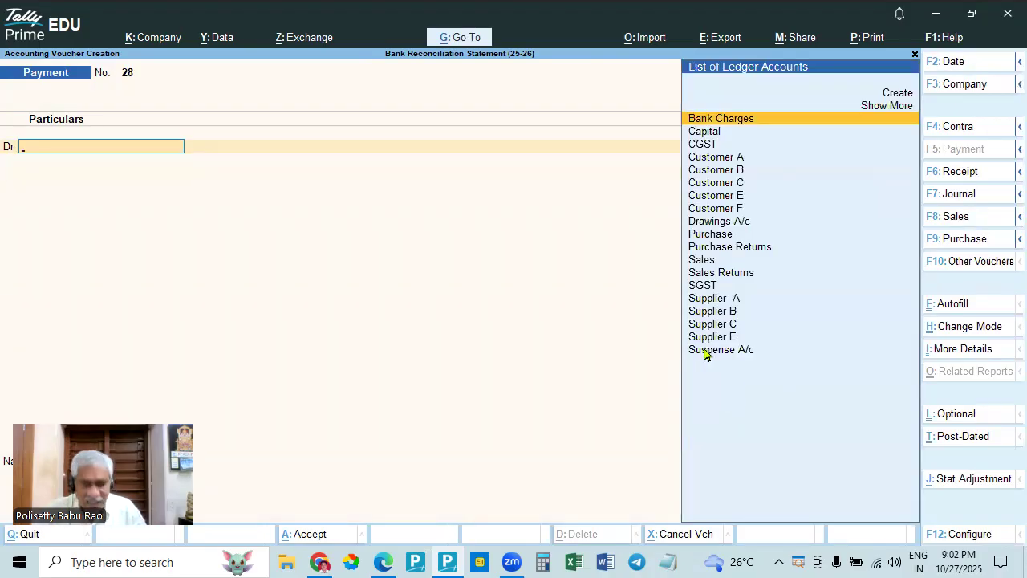
pyautogui.press('Escape')
pyautogui.press('Return')
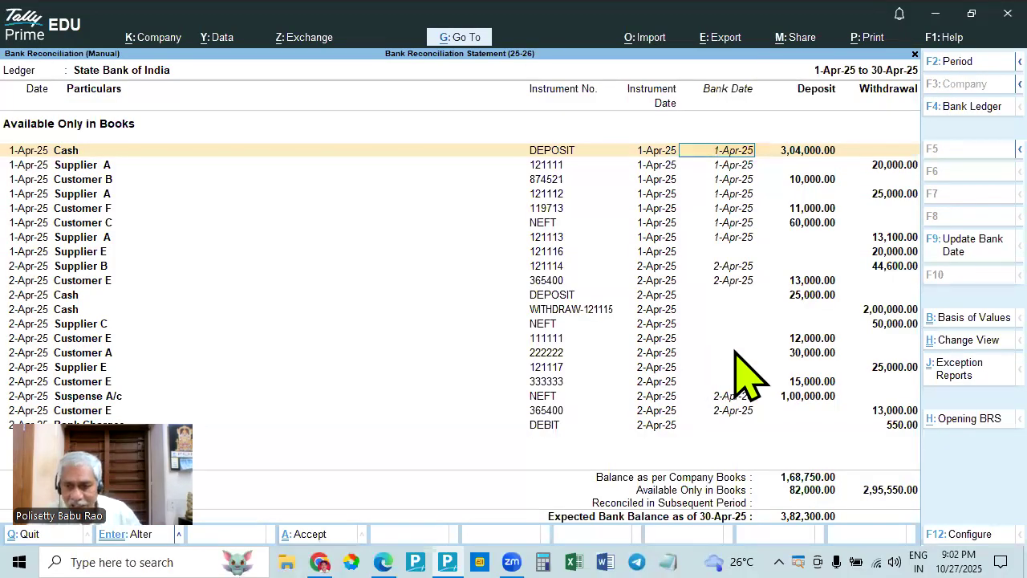
# - Set the bank date of the 550 Bank Charges withdrawal to 2-Apr-25, keeping the reconciliation open
pyautogui.click(715, 425)
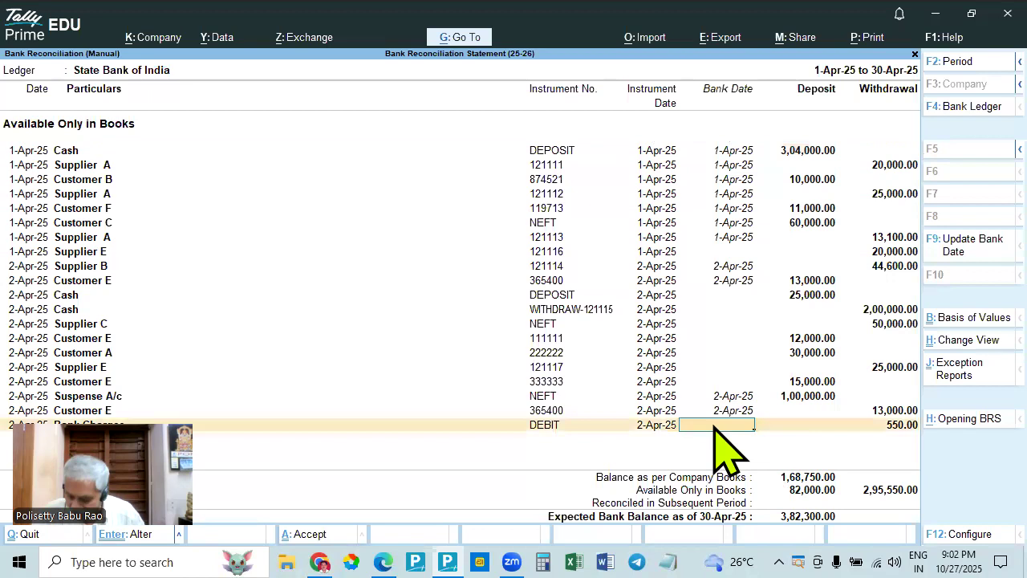
pyautogui.write('2.4')
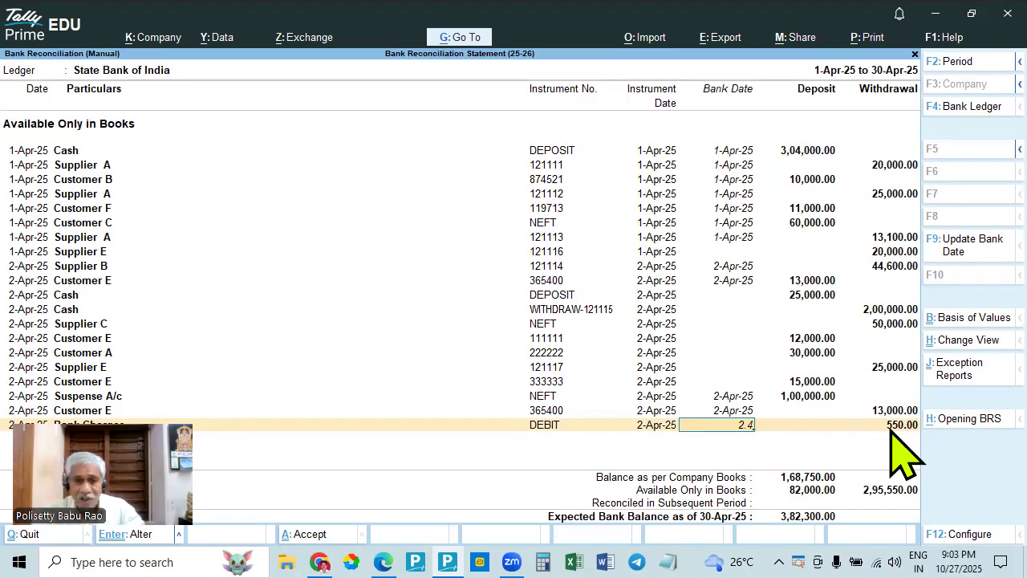
pyautogui.press('Return')
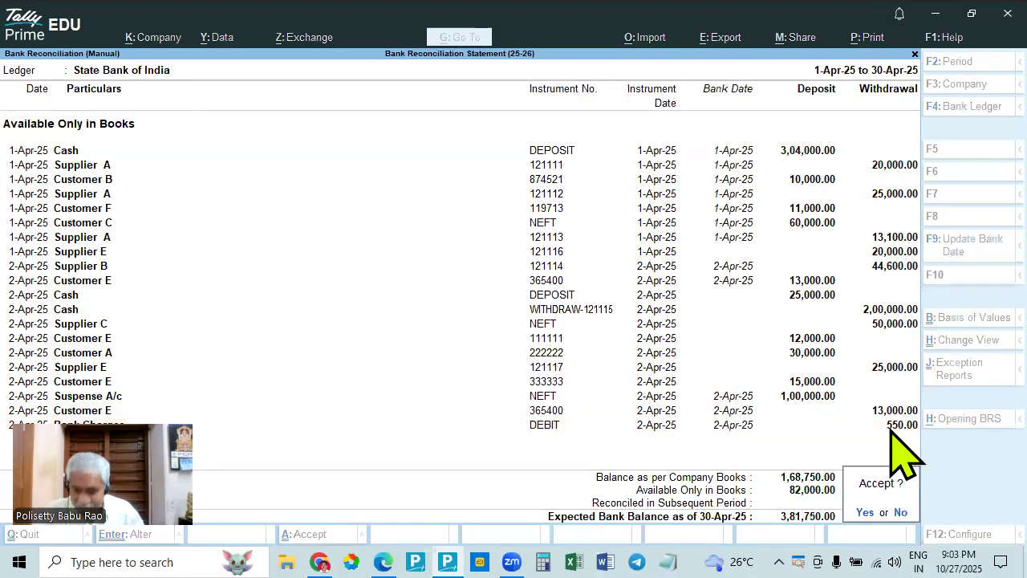
pyautogui.press('Return')
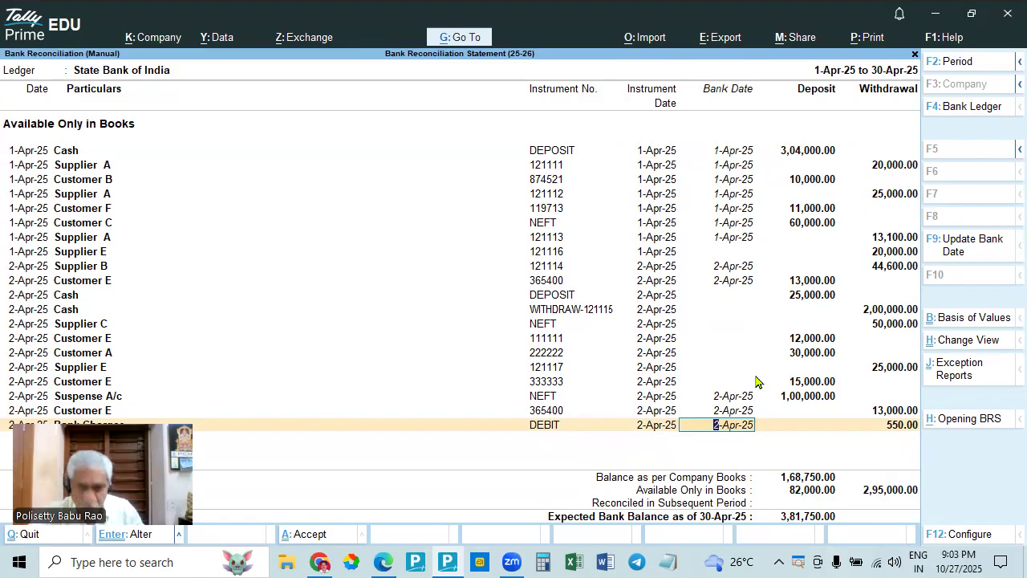
# - Check the LIC premium and remaining entries in the bank statement in Edge, then return to the reconciliation in TallyPrime
pyautogui.hotkey('alt', 'Tab')
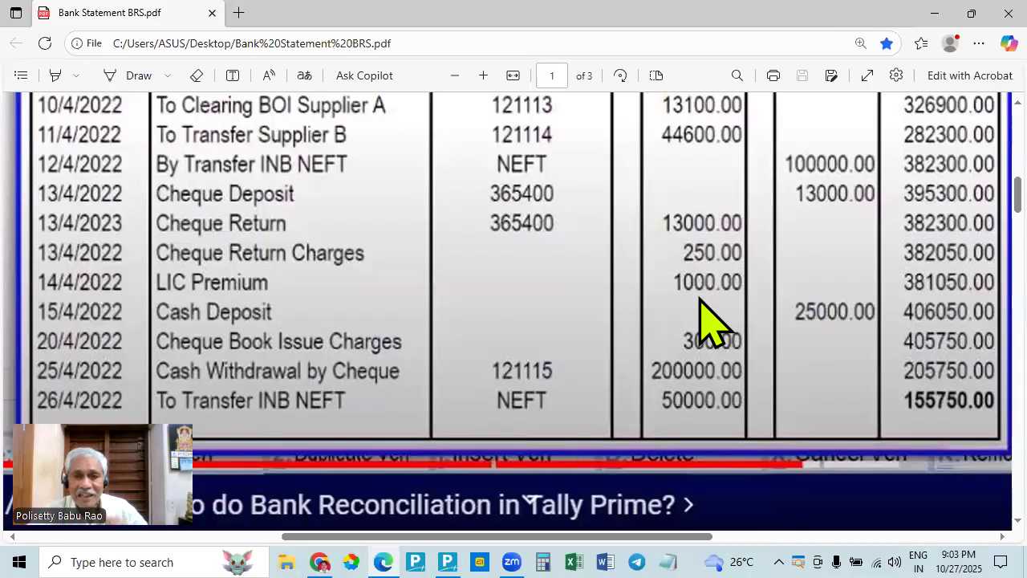
pyautogui.scroll(5, 702, 309)
pyautogui.scroll(-6, 714, 330)
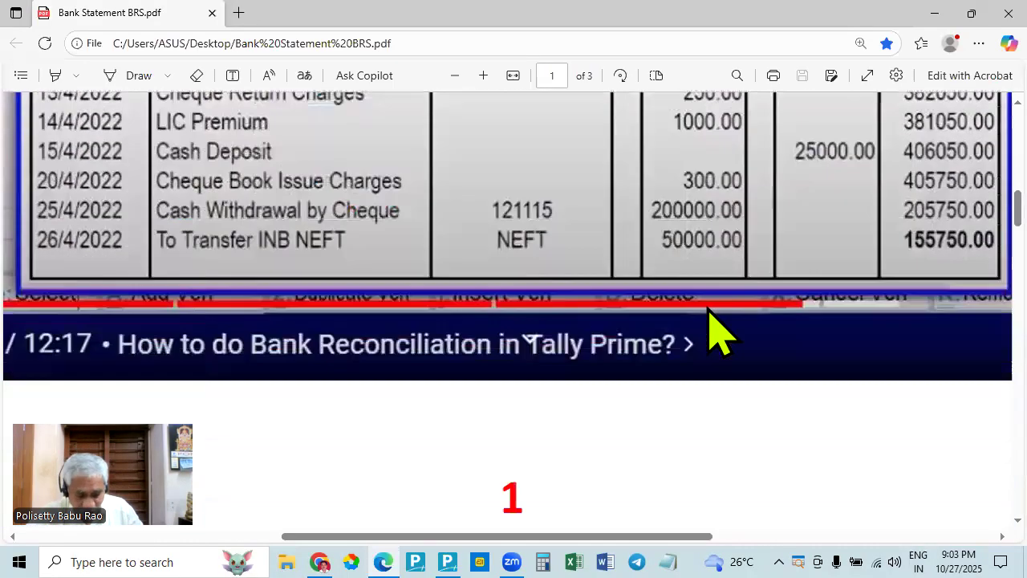
pyautogui.hotkey('alt', 'Tab')
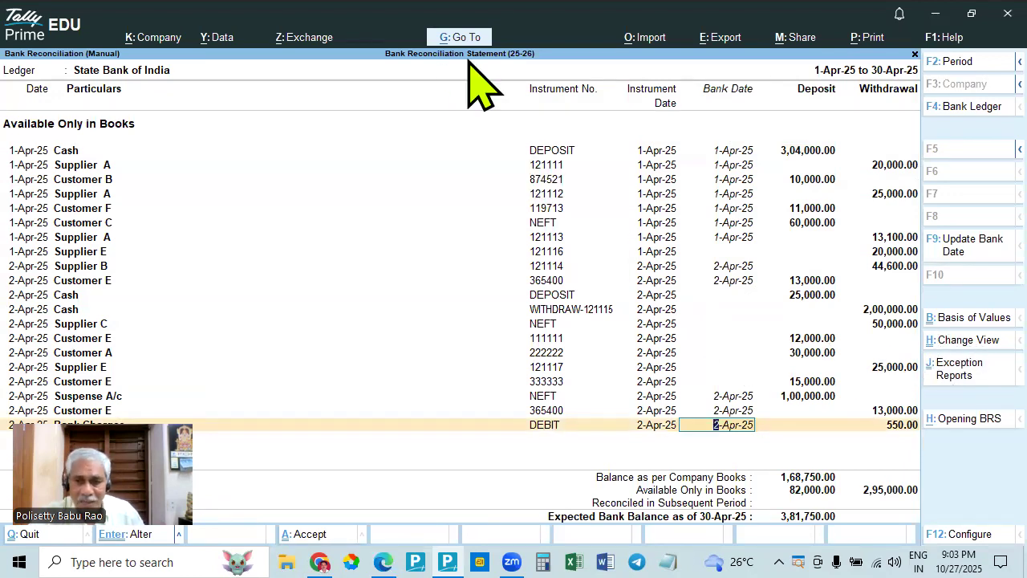
# - Check the LIC premium in the bank statement in Edge, then start a new payment voucher from the reconciliation in TallyPrime
pyautogui.hotkey('alt', 'Tab')
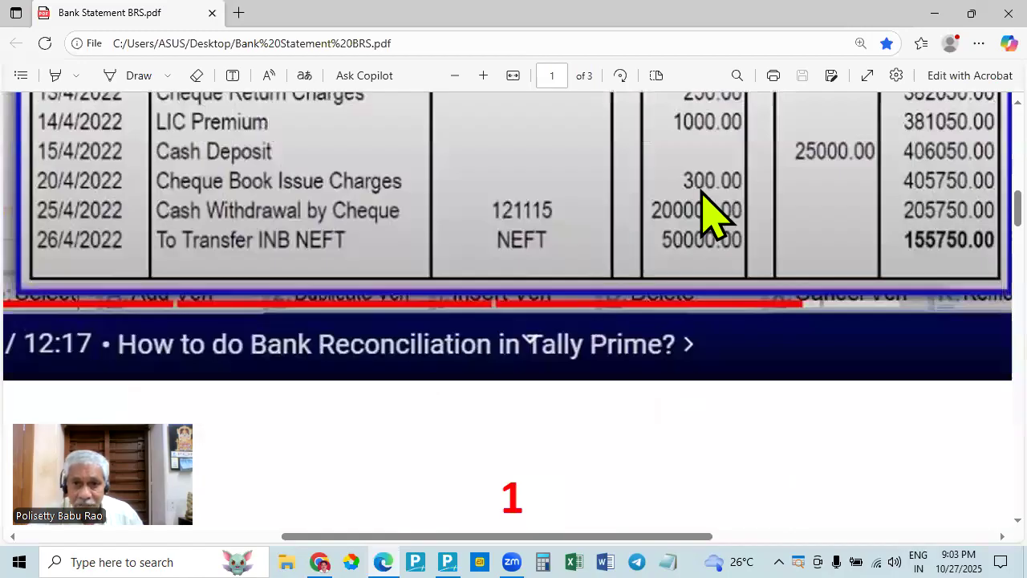
pyautogui.scroll(3, 709, 210)
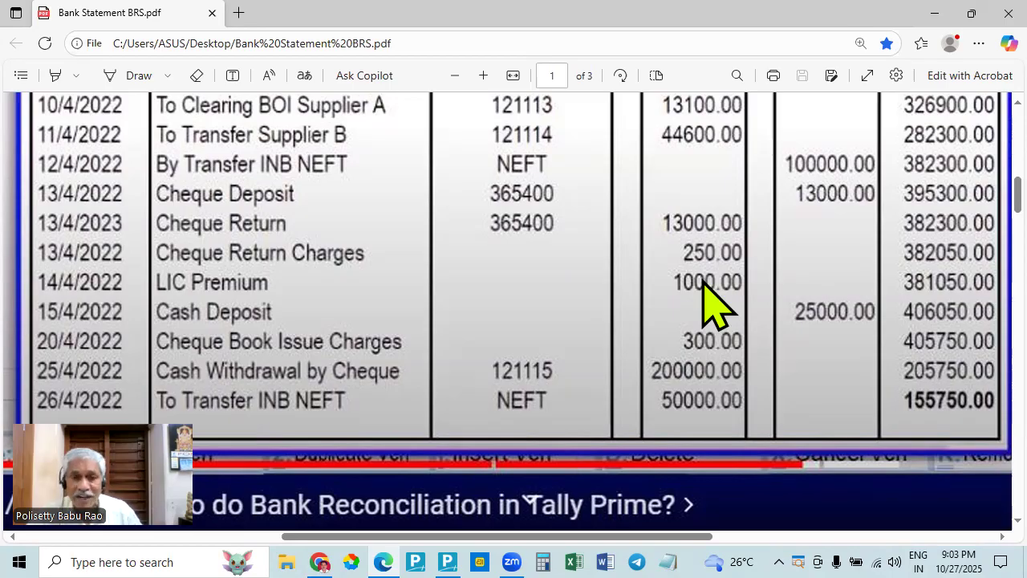
pyautogui.hotkey('alt', 'Tab')
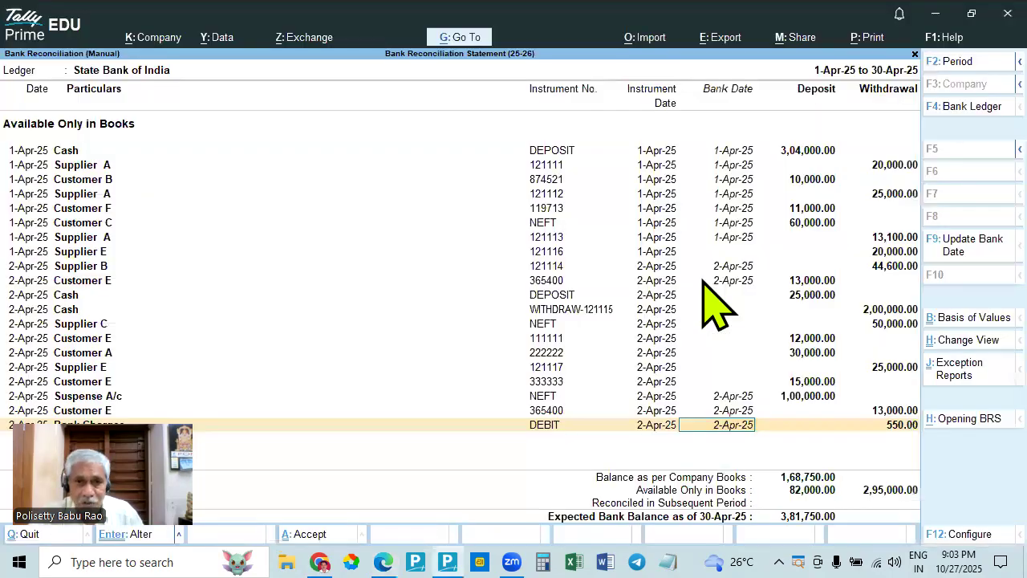
pyautogui.click(462, 38)
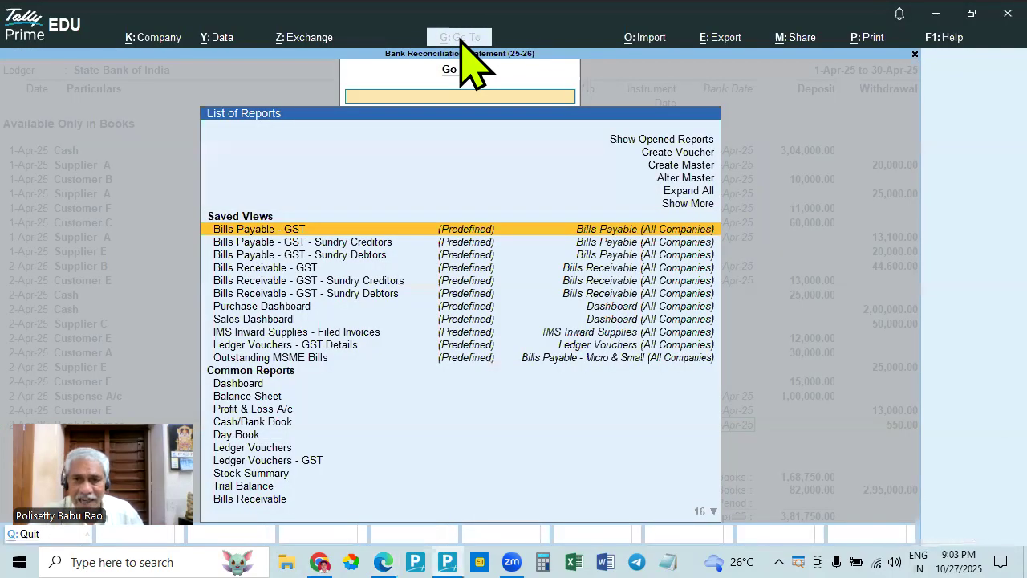
pyautogui.click(700, 152)
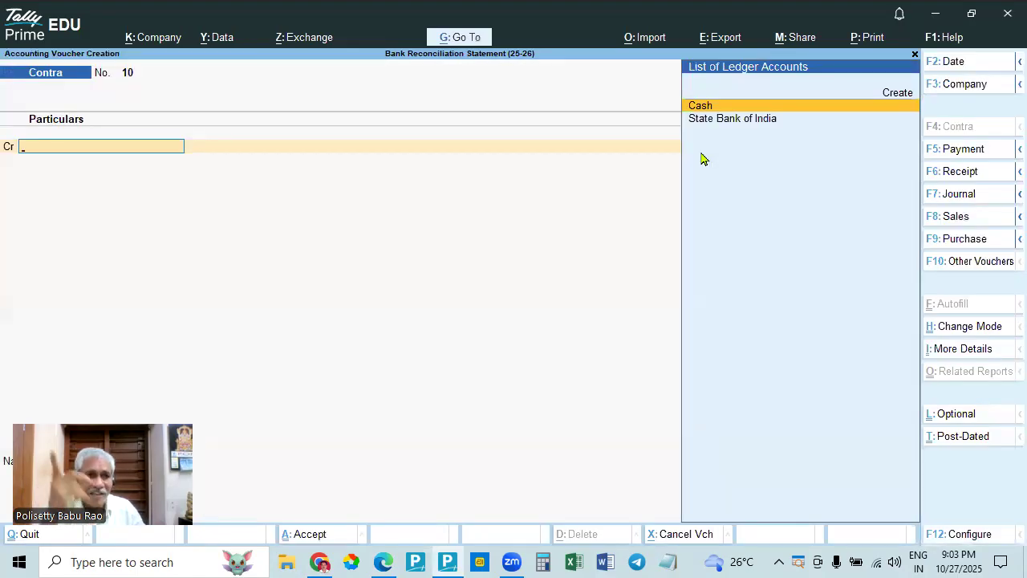
pyautogui.press('F5')
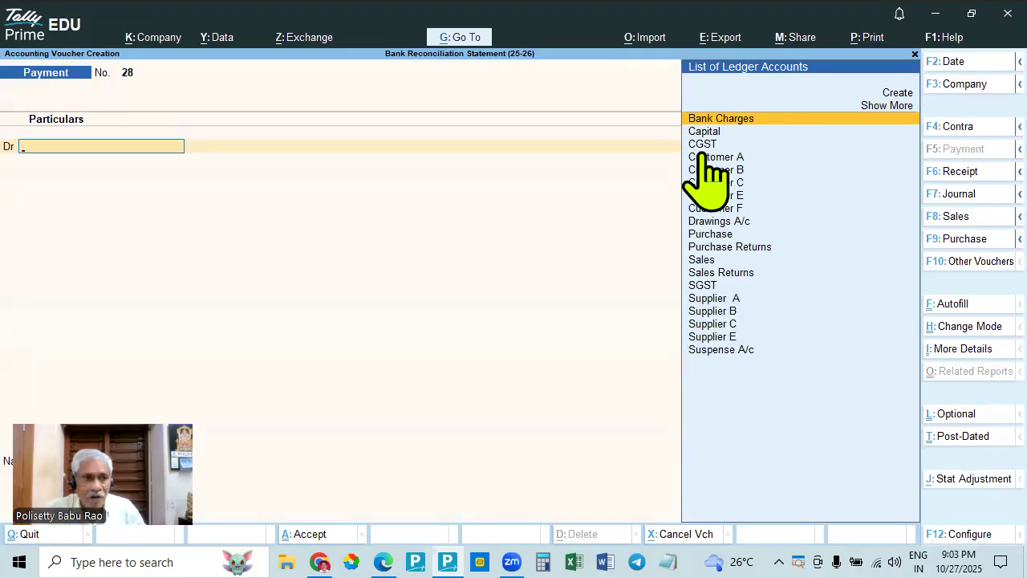
# - Examine the LIC premium entry and its amount in the bank statement in Edge, then return to the payment voucher in TallyPrime
pyautogui.hotkey('alt', 'Tab')
pyautogui.hotkey('alt', 'Tab')
pyautogui.hotkey('alt', 'Tab')
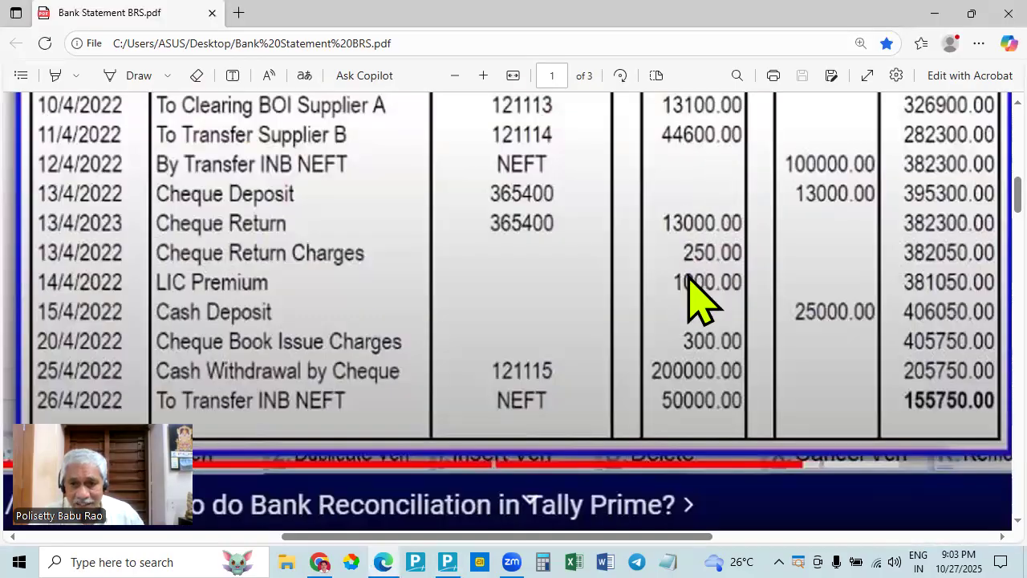
pyautogui.scroll(5, 698, 310)
pyautogui.scroll(-5, 711, 344)
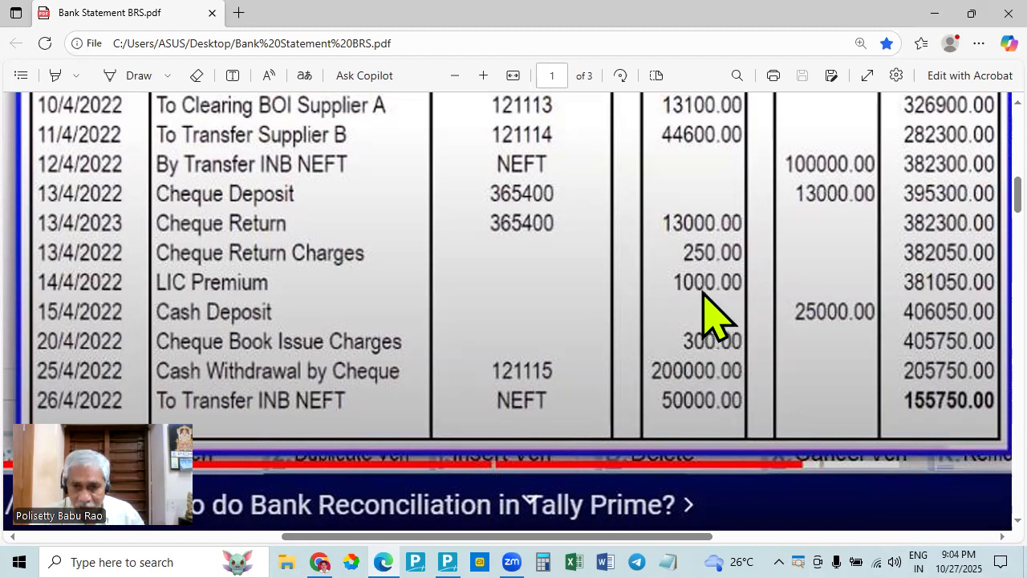
pyautogui.hotkey('alt', 'Tab')
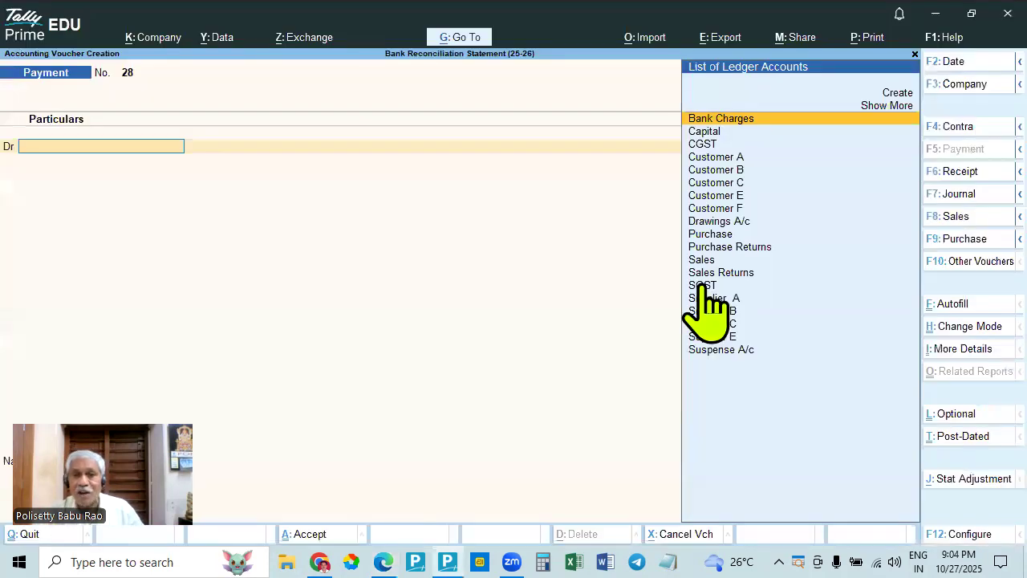
pyautogui.hotkey('alt', 'Tab')
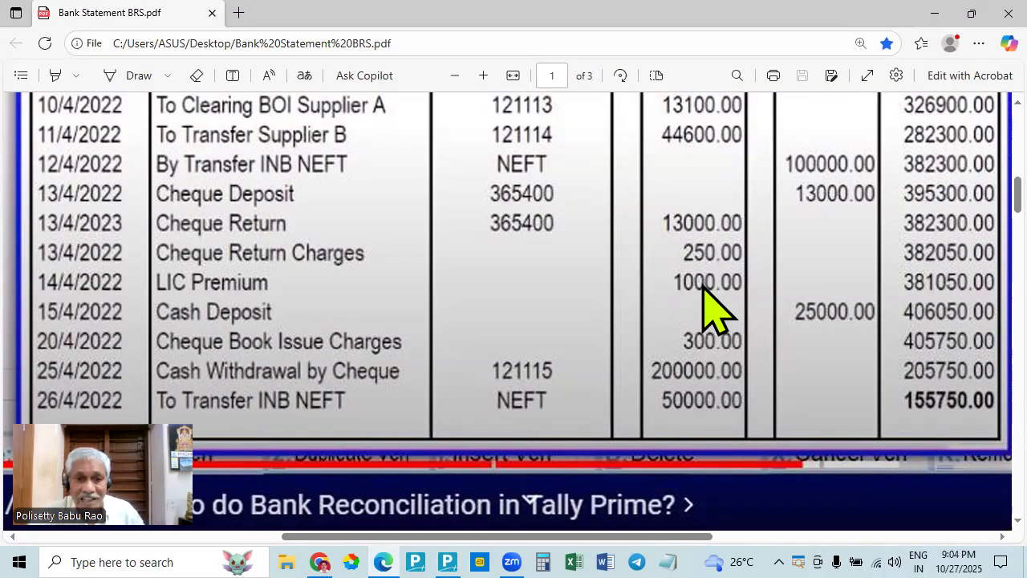
pyautogui.hotkey('alt', 'Tab')
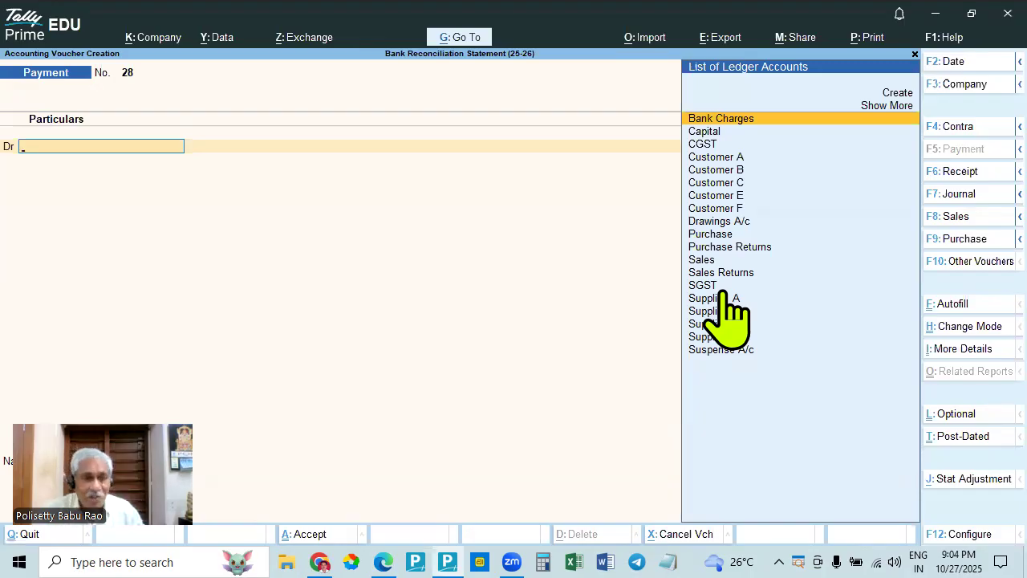
# - Record the LIC premium in the payment voucher, debiting Drawings A/c and crediting State Bank of India with 1,000
pyautogui.write('D')
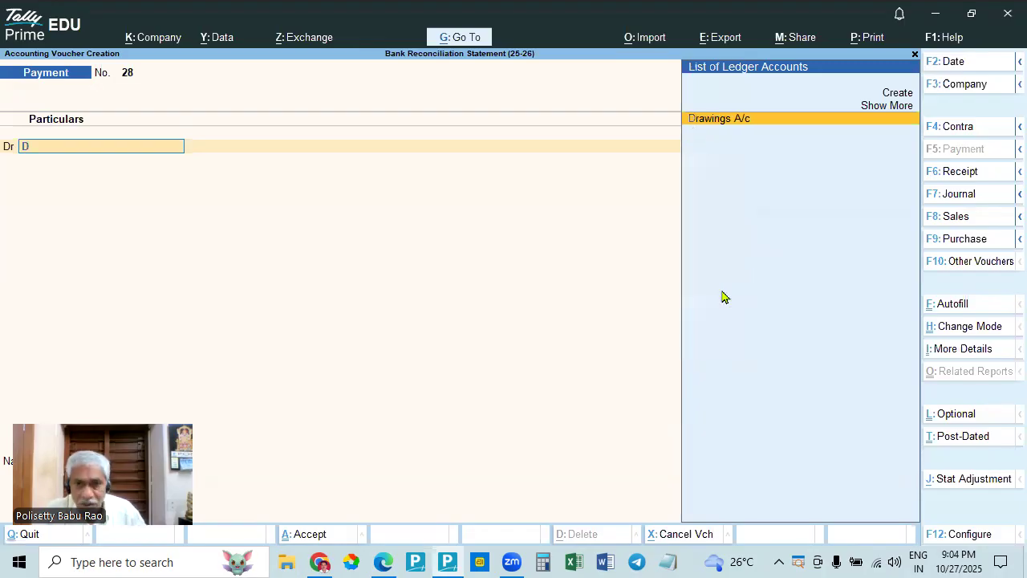
pyautogui.press('Return')
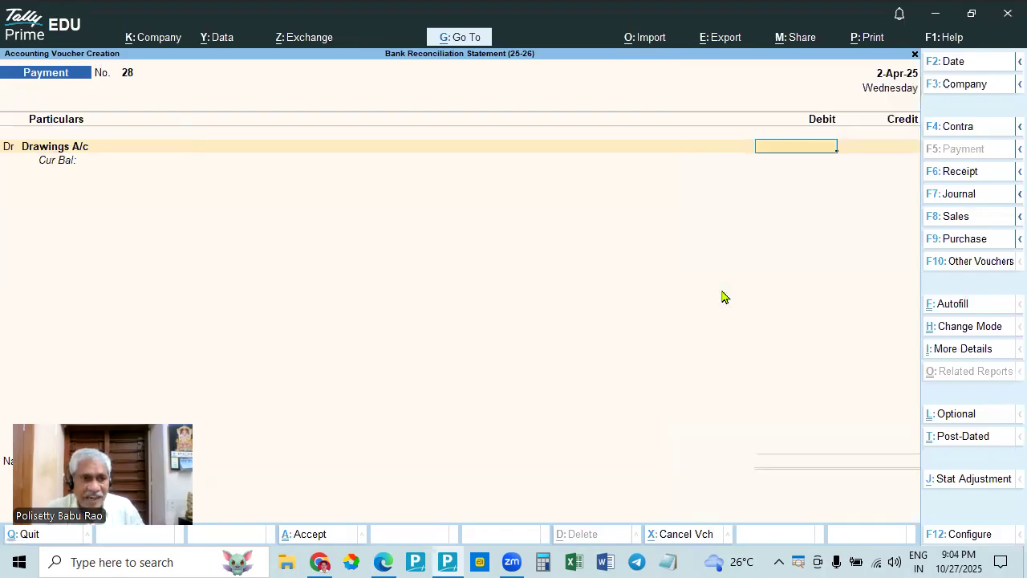
pyautogui.hotkey('alt', 'Tab')
pyautogui.hotkey('alt', 'Tab')
pyautogui.write('1000')
pyautogui.press('Return')
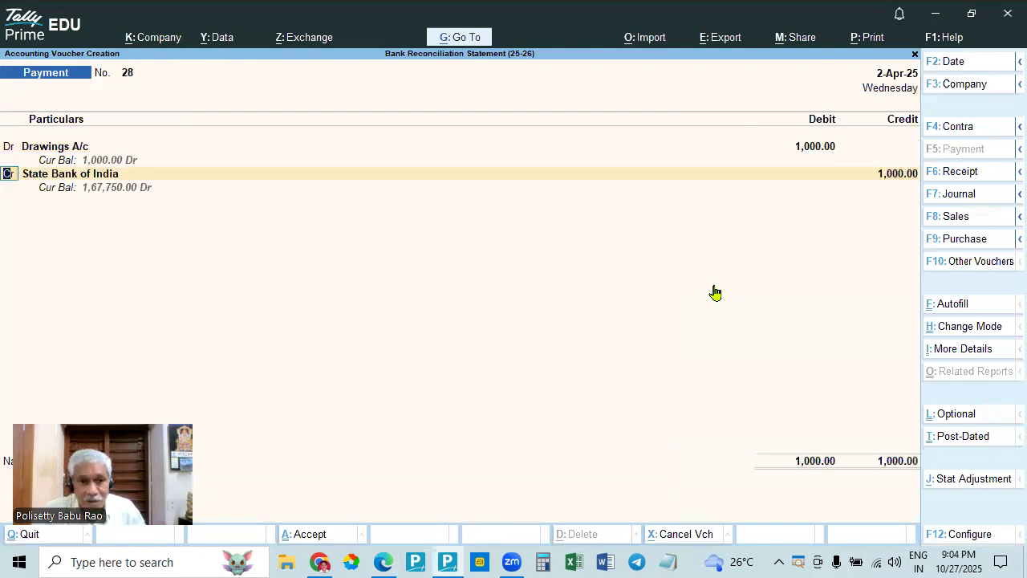
pyautogui.press('Return')
pyautogui.press('Return')
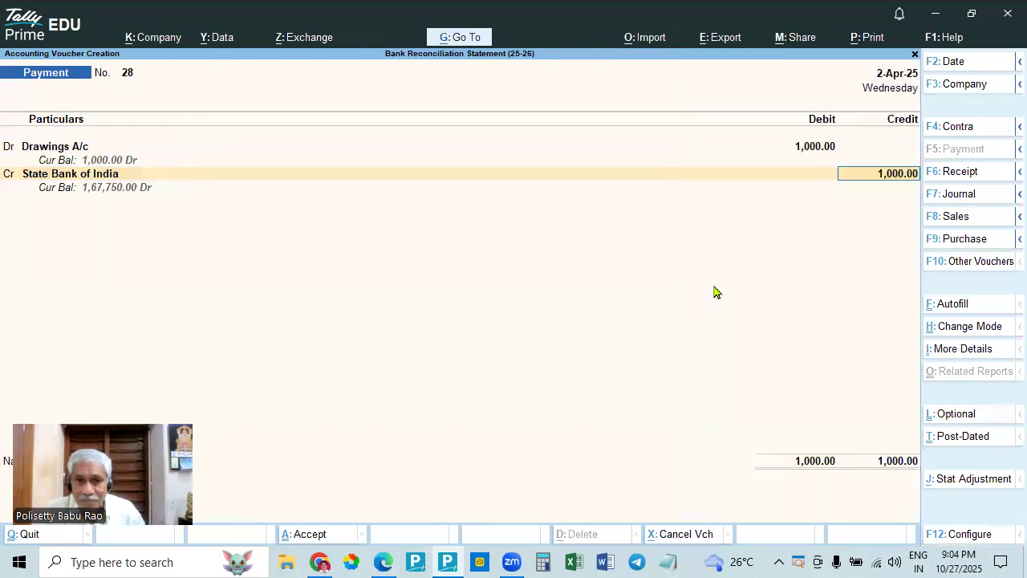
pyautogui.press('Return')
# - Allocate the 1,000 bank payment to transaction type Others with instrument number DEBIT, keeping the instrument date 2-Apr-25
pyautogui.hotkey('alt', 'Tab')
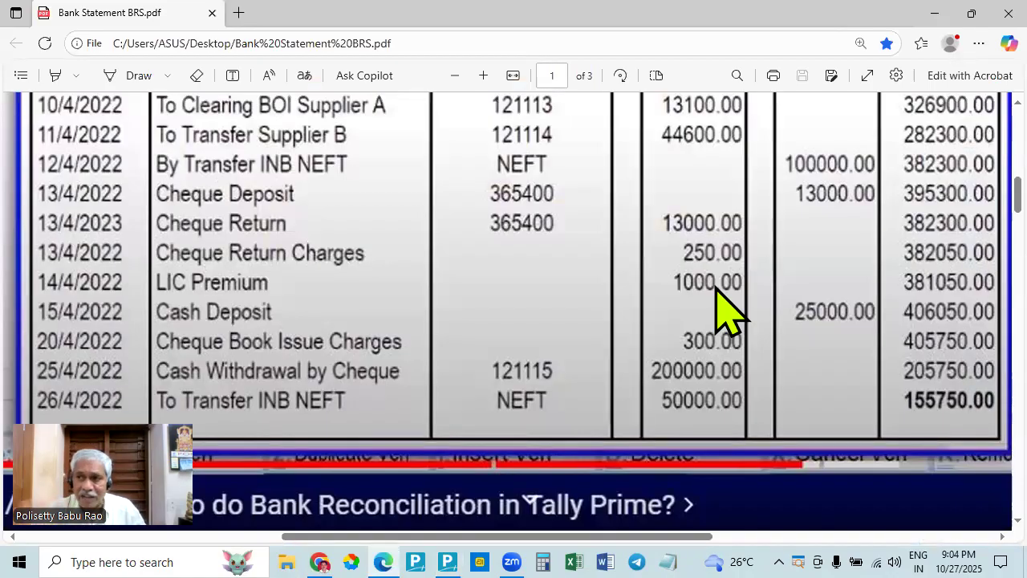
pyautogui.hotkey('alt', 'Tab')
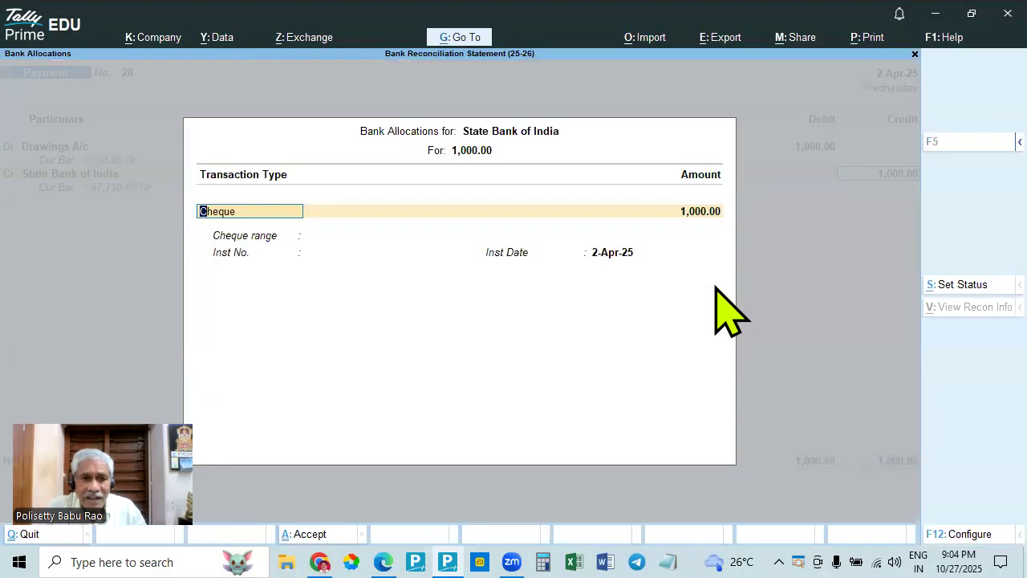
pyautogui.press('BackSpace')
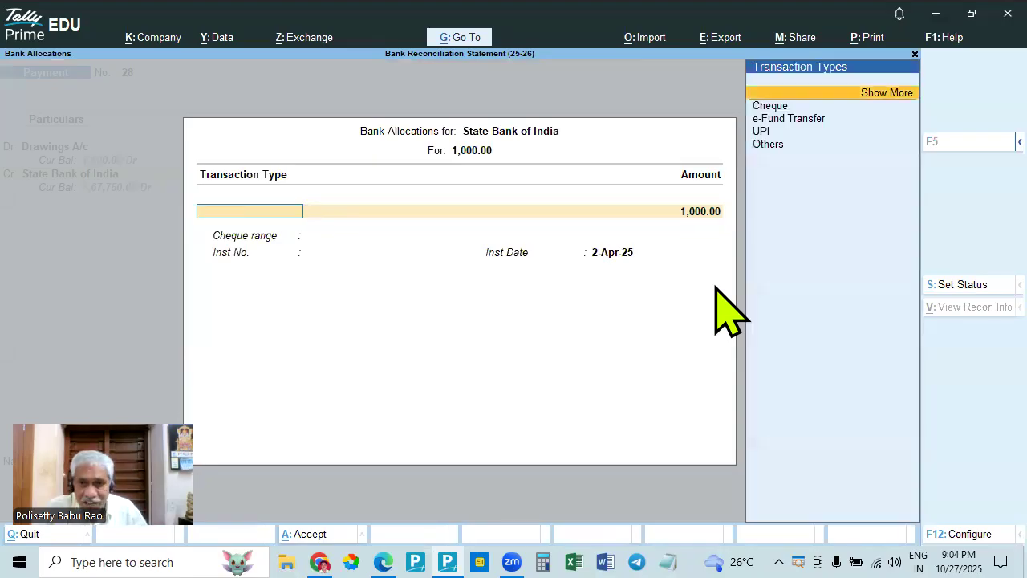
pyautogui.press('Down')
pyautogui.press('Down')
pyautogui.press('Down')
pyautogui.press('Down')
pyautogui.press('Return')
pyautogui.press('Return')
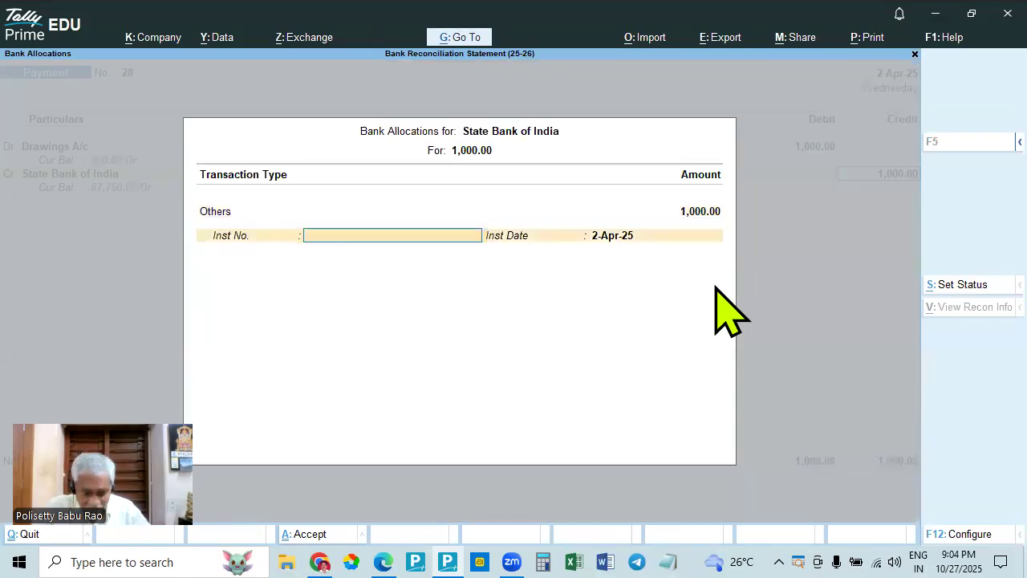
pyautogui.write('DEBIT')
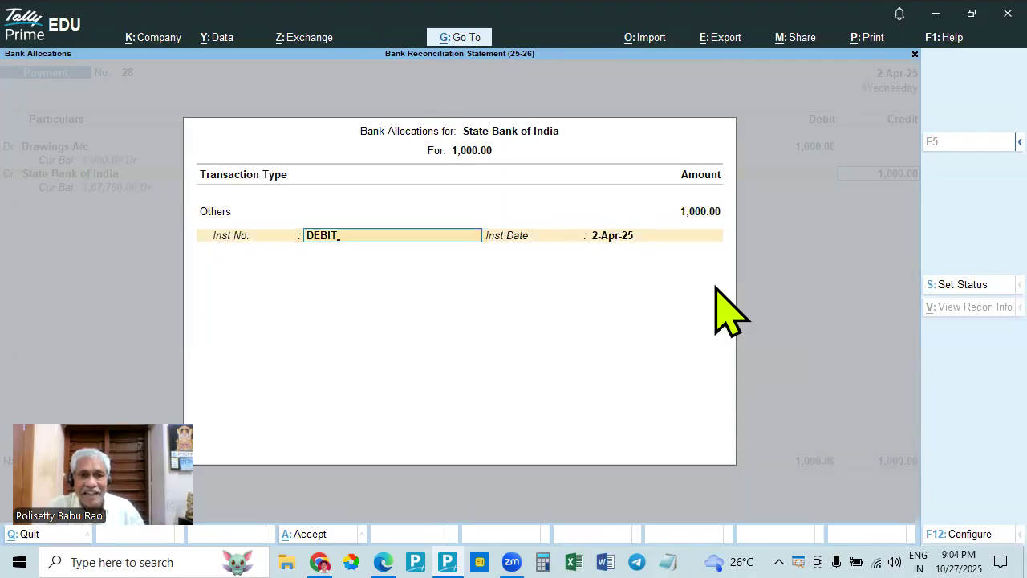
pyautogui.press('Return')
pyautogui.press('Return')
# - Save the Drawings A/c payment voucher without a narration and return to the manual bank reconciliation
pyautogui.press('Return')
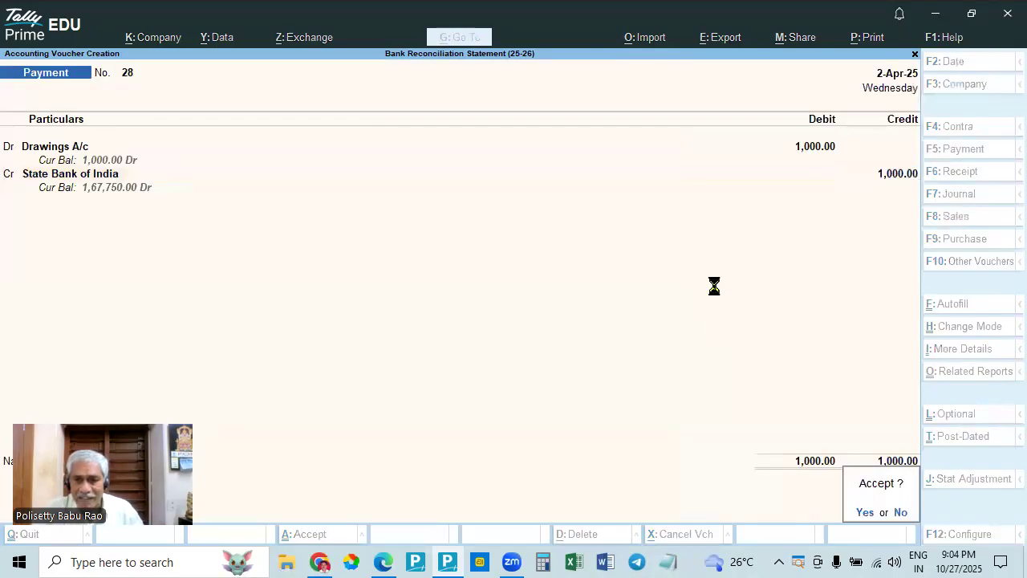
pyautogui.press('Return')
pyautogui.press('Escape')
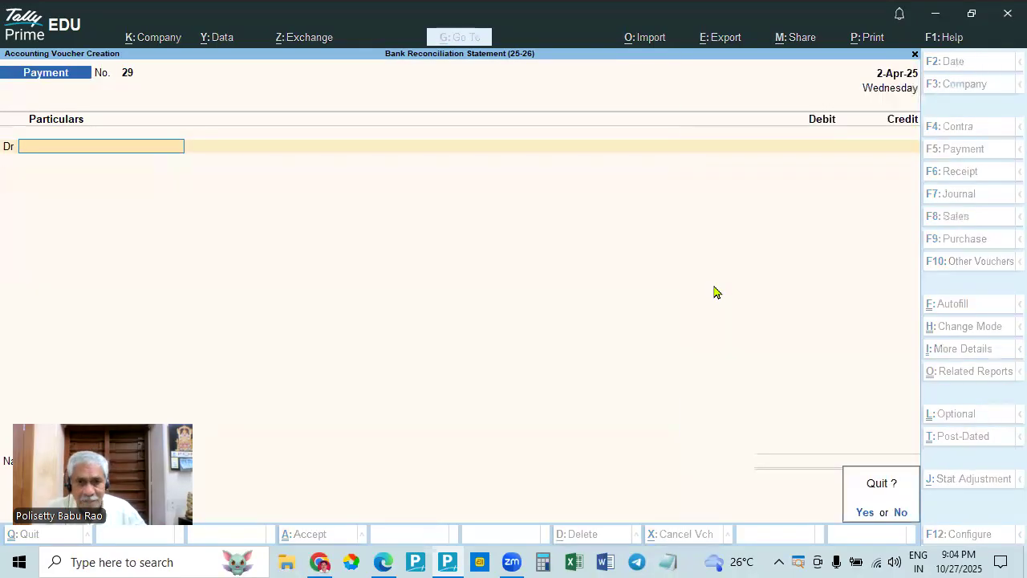
pyautogui.press('Return')
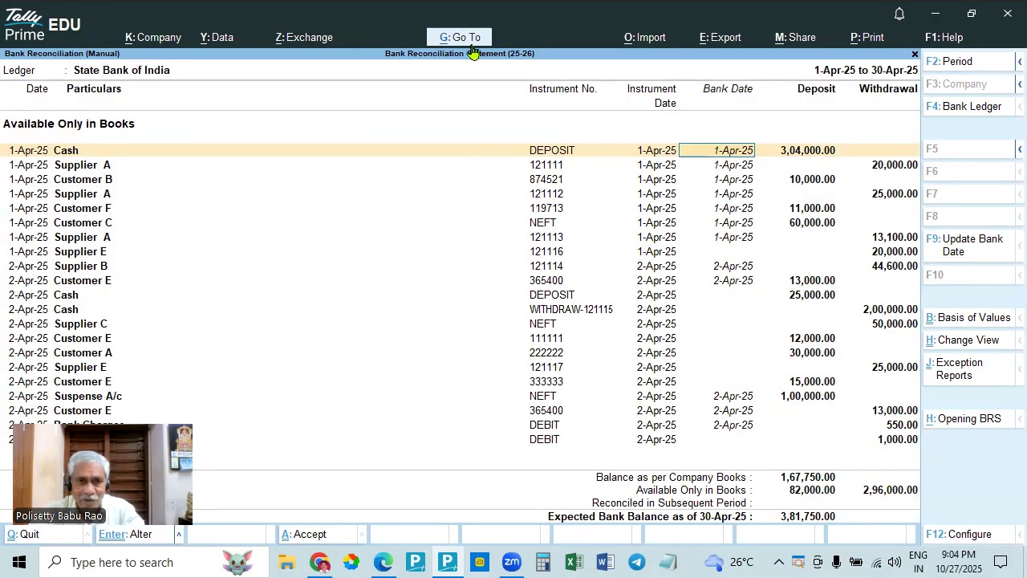
# - Set the bank date of the 1,000 DEBIT withdrawal to 2-Apr-25
pyautogui.click(732, 445)
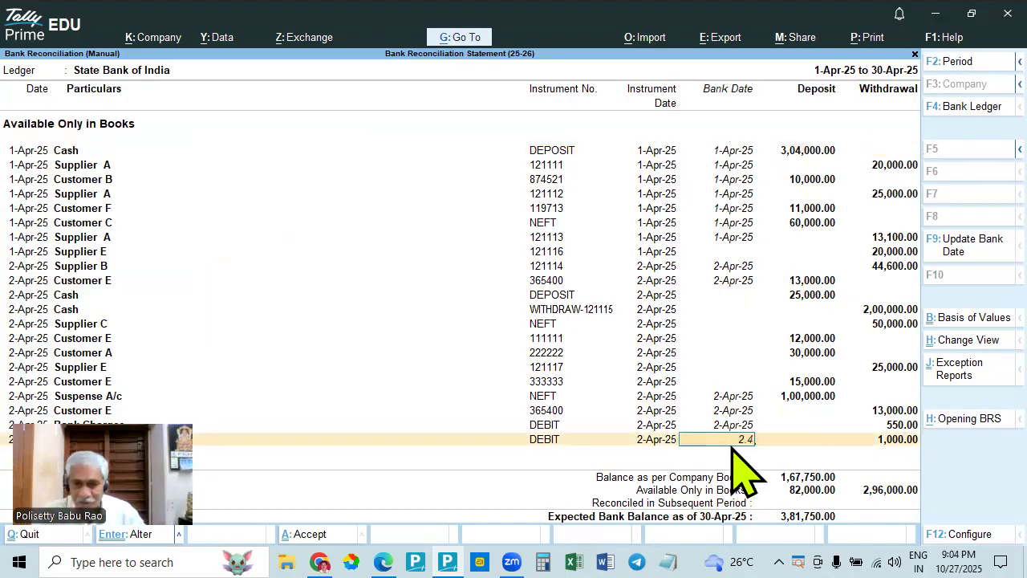
pyautogui.press('Return')
pyautogui.press('Return')
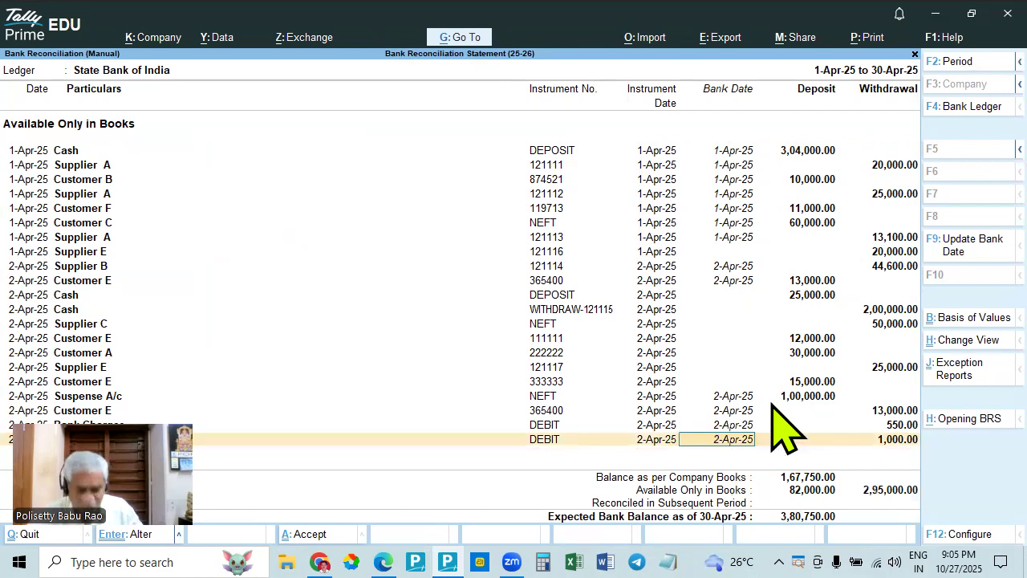
# - Compare the 25,000 cash deposit in the bank statement in Edge with the open entries of the reconciliation in TallyPrime
pyautogui.hotkey('alt', 'Tab')
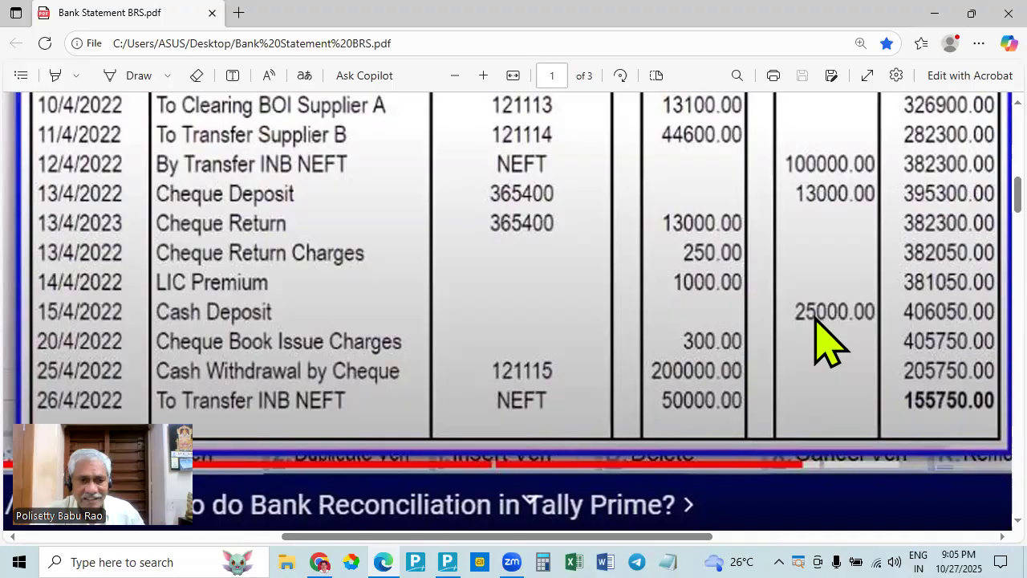
pyautogui.hotkey('alt', 'Tab')
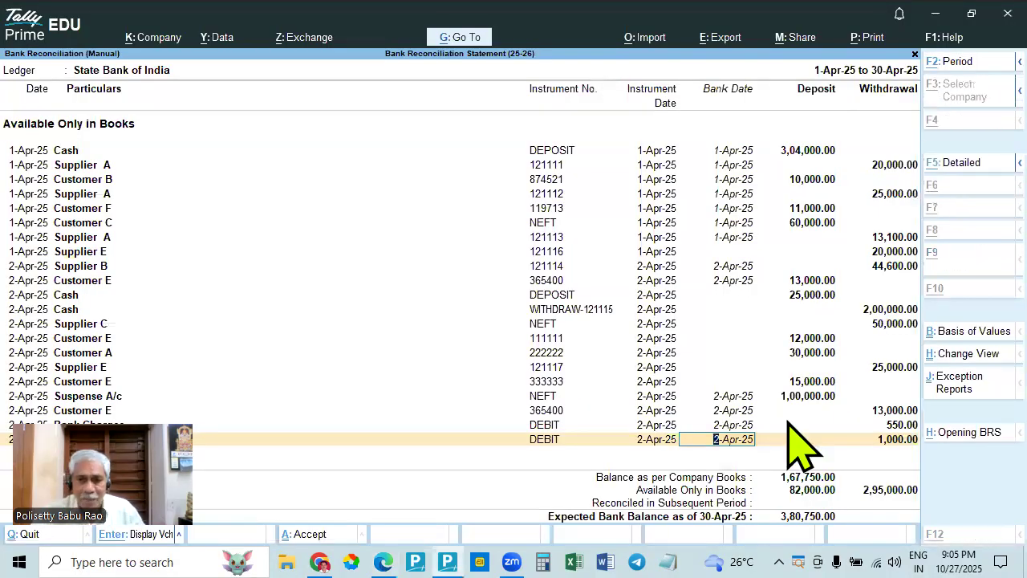
pyautogui.hotkey('alt', 'Tab')
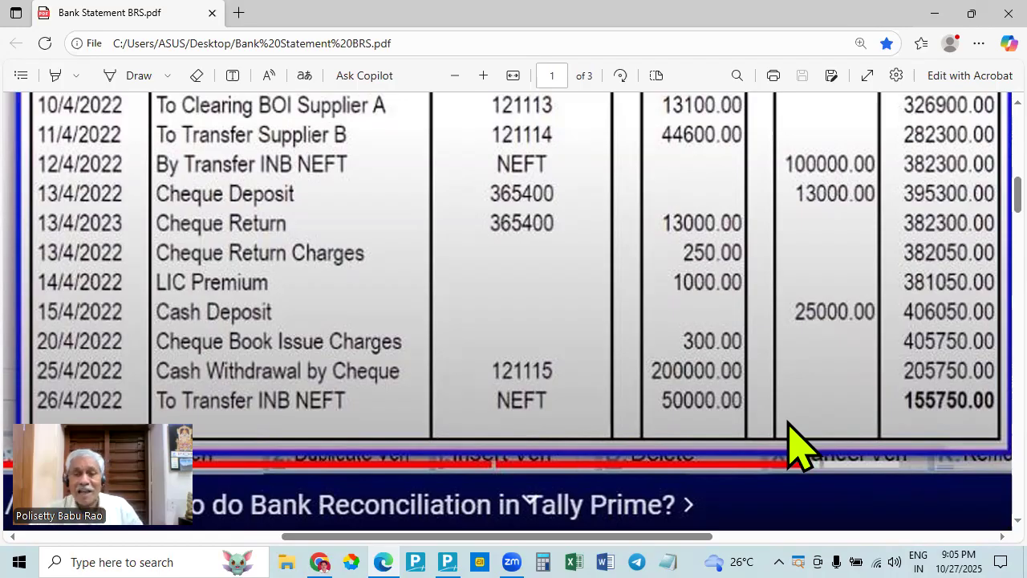
pyautogui.hotkey('alt', 'Tab')
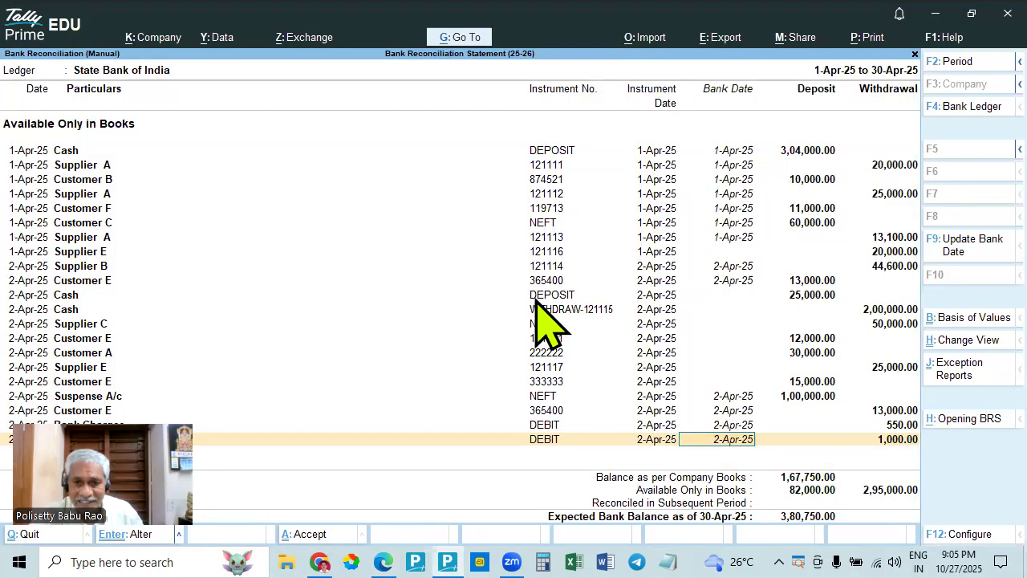
pyautogui.hotkey('alt', 'Tab')
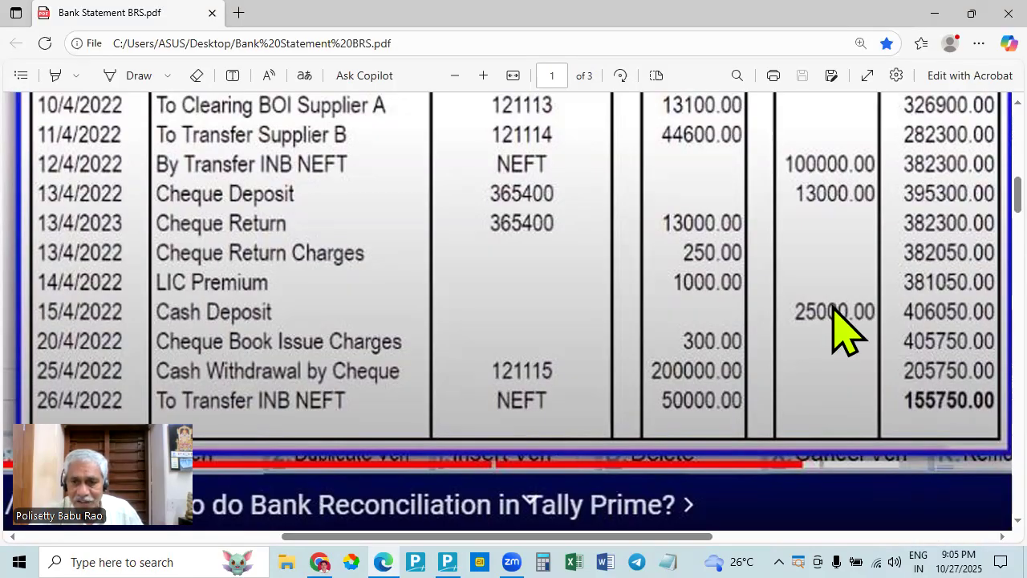
pyautogui.hotkey('alt', 'Tab')
pyautogui.hotkey('alt', 'Tab')
pyautogui.scroll(4, 814, 275)
pyautogui.scroll(-6, 817, 277)
pyautogui.scroll(2, 825, 208)
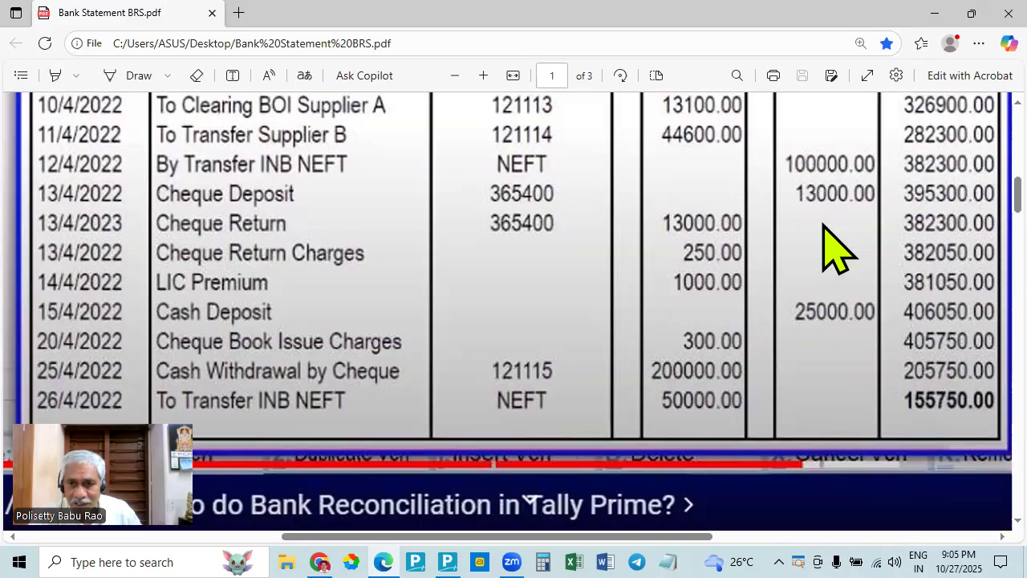
# - Switch to TallyPrime and set the bank date of the 25,000 cash deposit to 2-Apr-25
pyautogui.hotkey('alt', 'Tab')
pyautogui.click(792, 295)
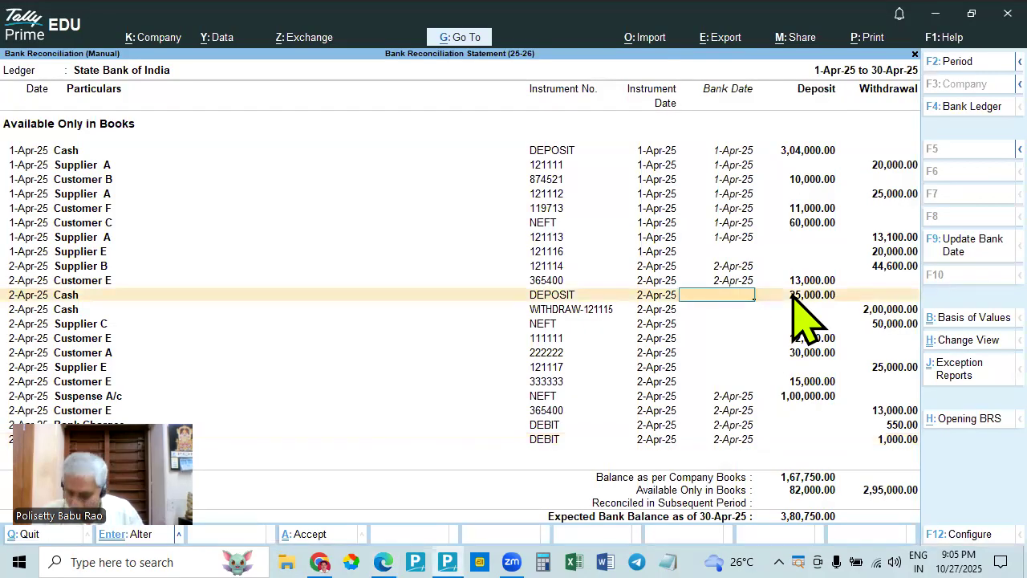
pyautogui.write('2.4')
pyautogui.press('Return')
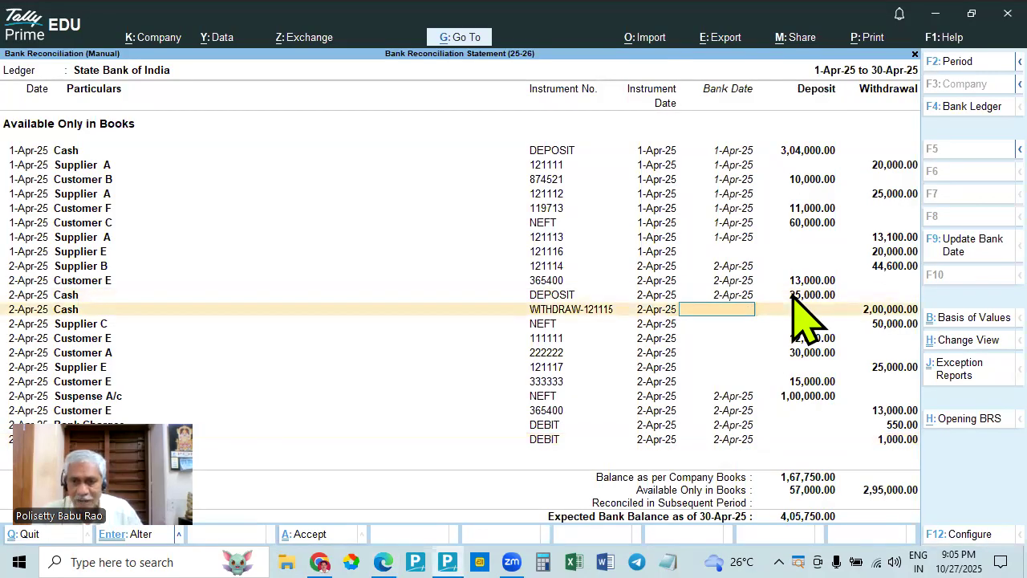
# - Check cash withdrawal 121115 in the bank statement in Edge, and set its bank date to 2-Apr-25 in TallyPrime
pyautogui.hotkey('alt', 'Tab')
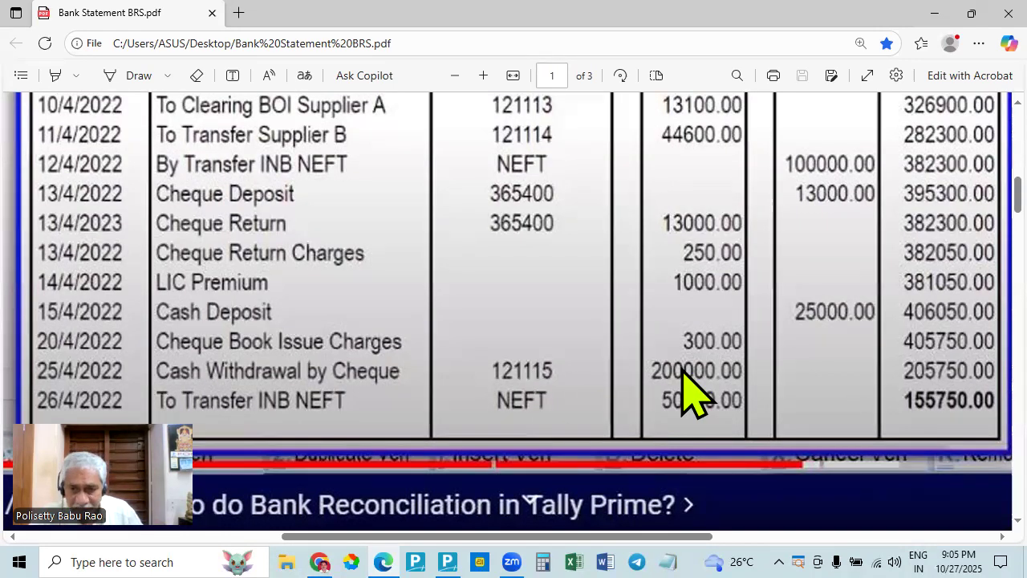
pyautogui.hotkey('alt', 'Tab')
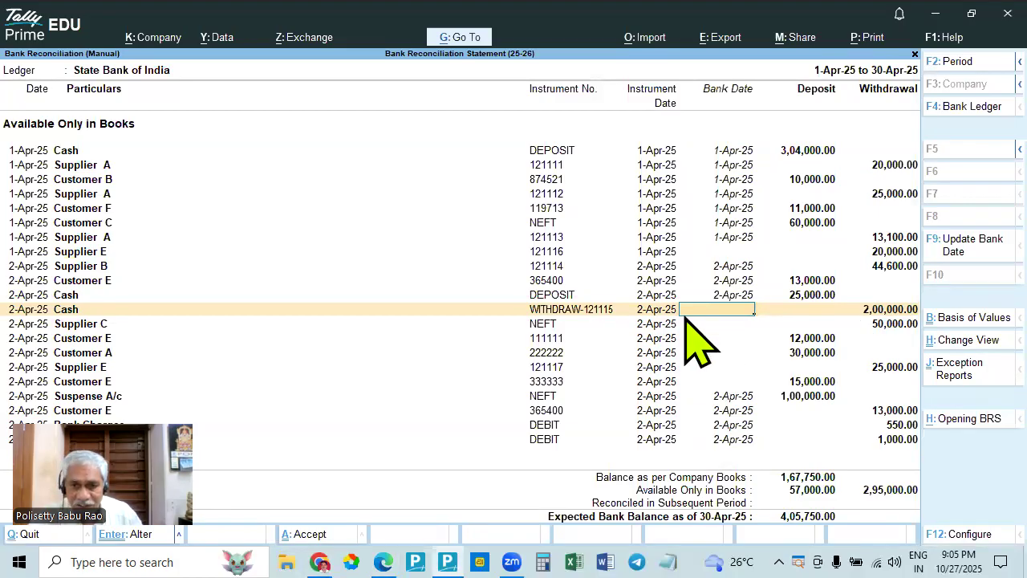
pyautogui.click(737, 312)
pyautogui.write('2.4')
pyautogui.press('Return')
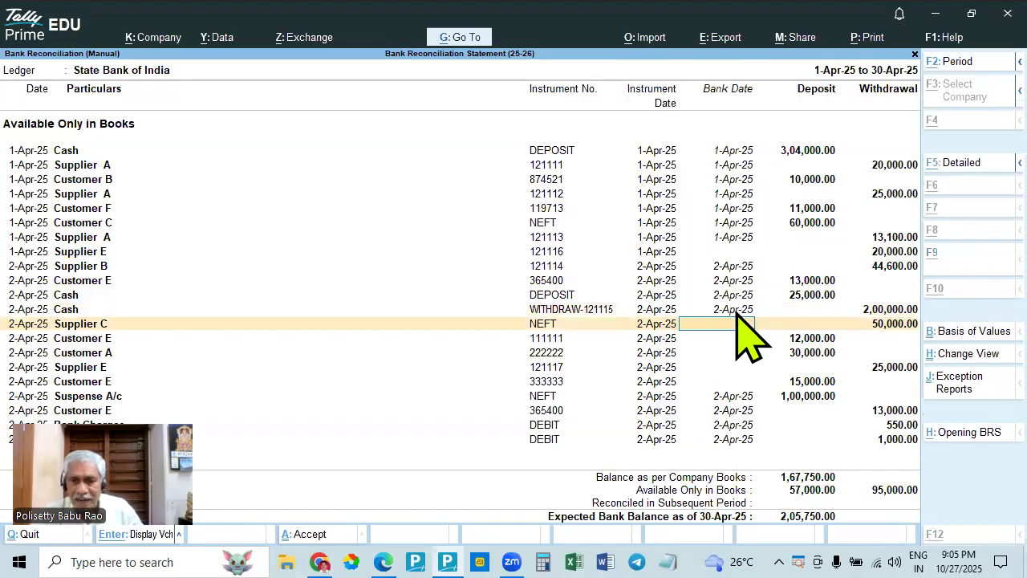
# - Look up the 50,000 NEFT transfer in the bank statement in Edge, and set Supplier C's bank date to 2-Apr-25 in TallyPrime
pyautogui.hotkey('alt', 'Tab')
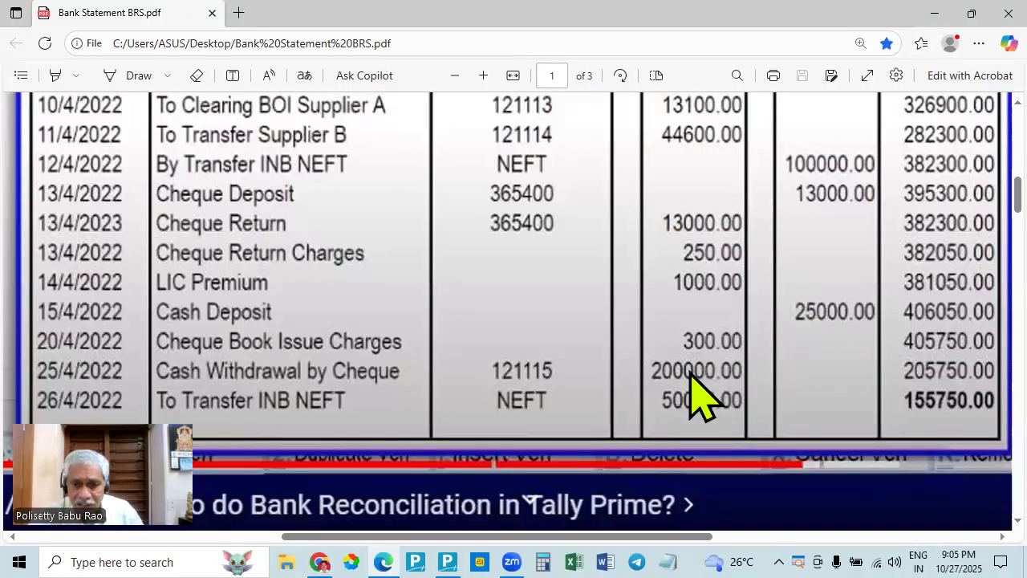
pyautogui.hotkey('alt', 'Tab')
pyautogui.hotkey('alt', 'Tab')
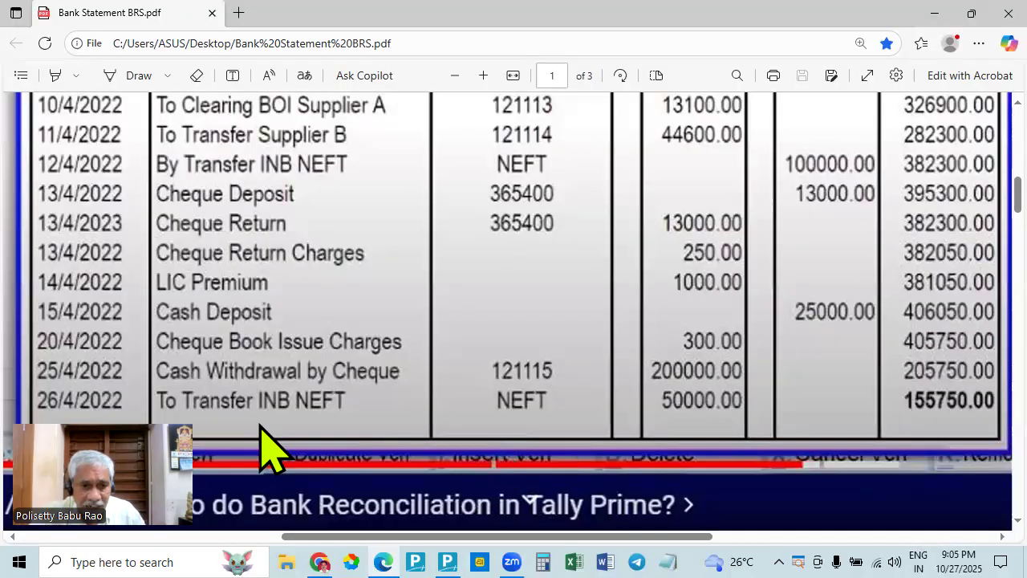
pyautogui.scroll(4, 686, 397)
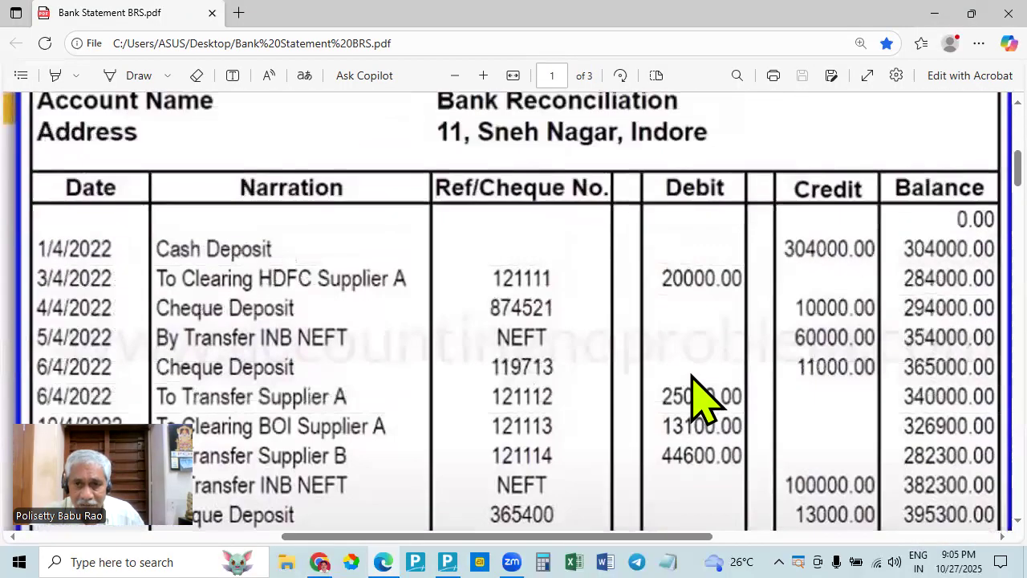
pyautogui.scroll(-6, 707, 279)
pyautogui.scroll(4, 711, 282)
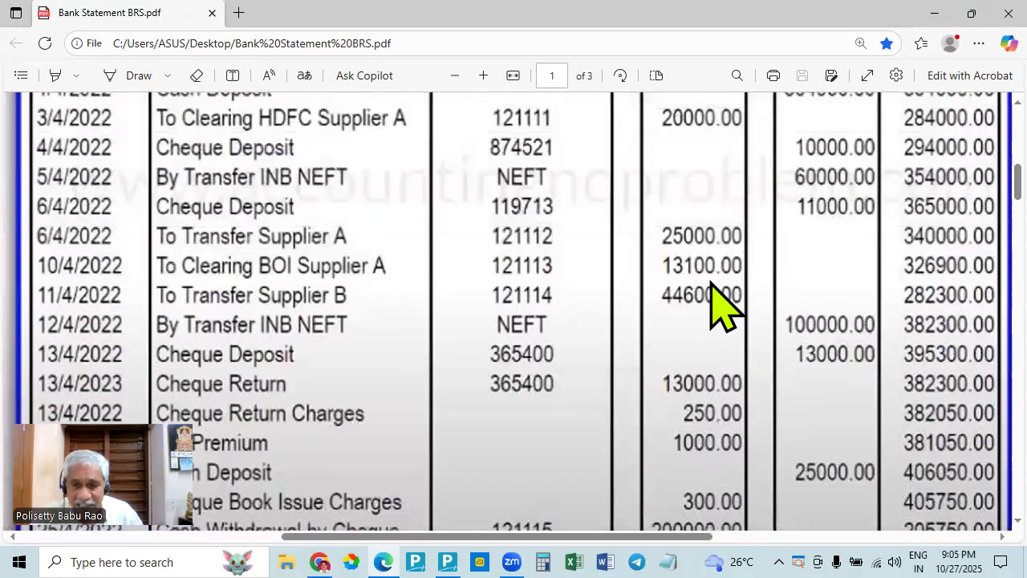
pyautogui.scroll(-2, 708, 337)
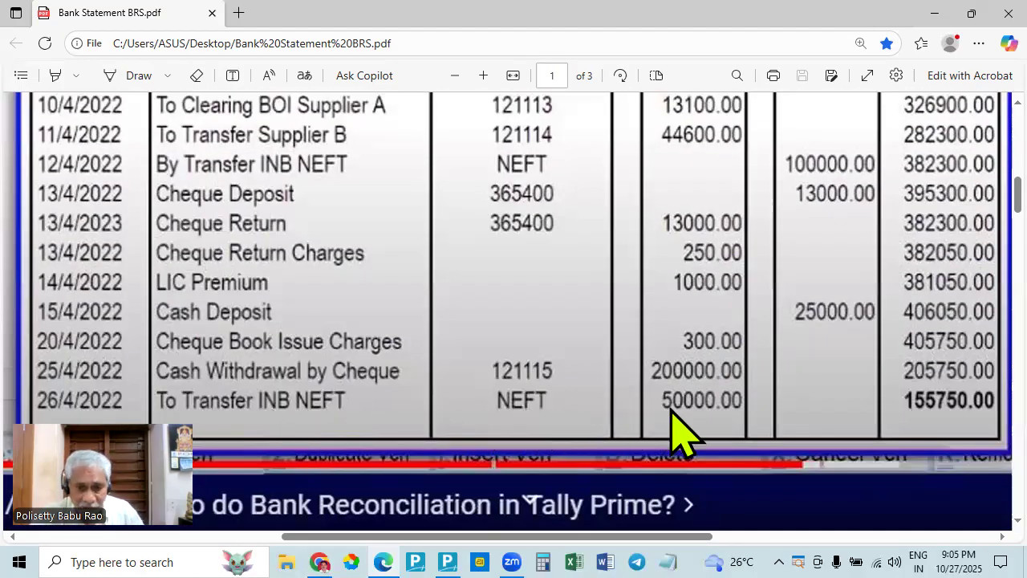
pyautogui.hotkey('alt', 'Tab')
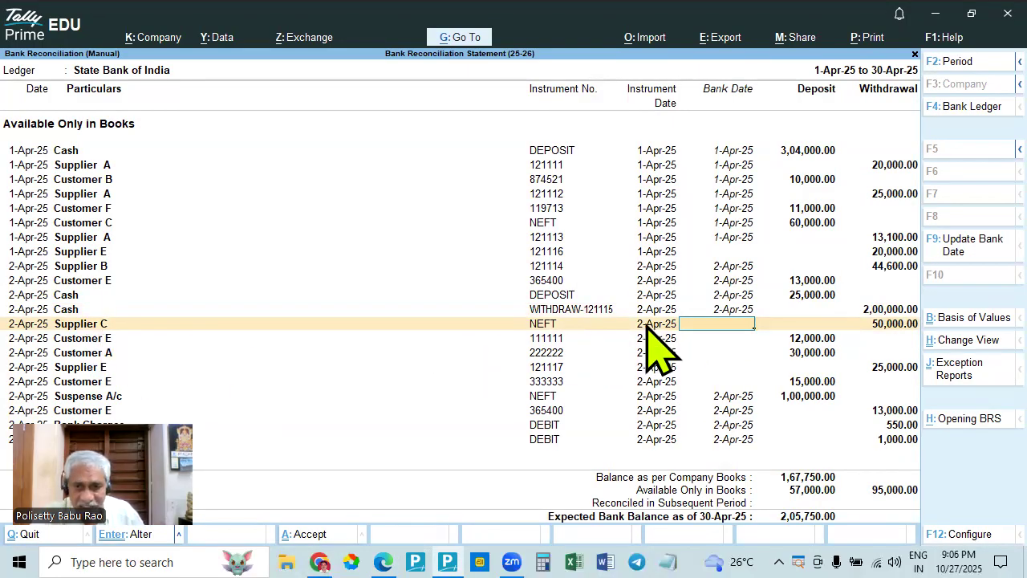
pyautogui.write('2.4')
pyautogui.press('Return')
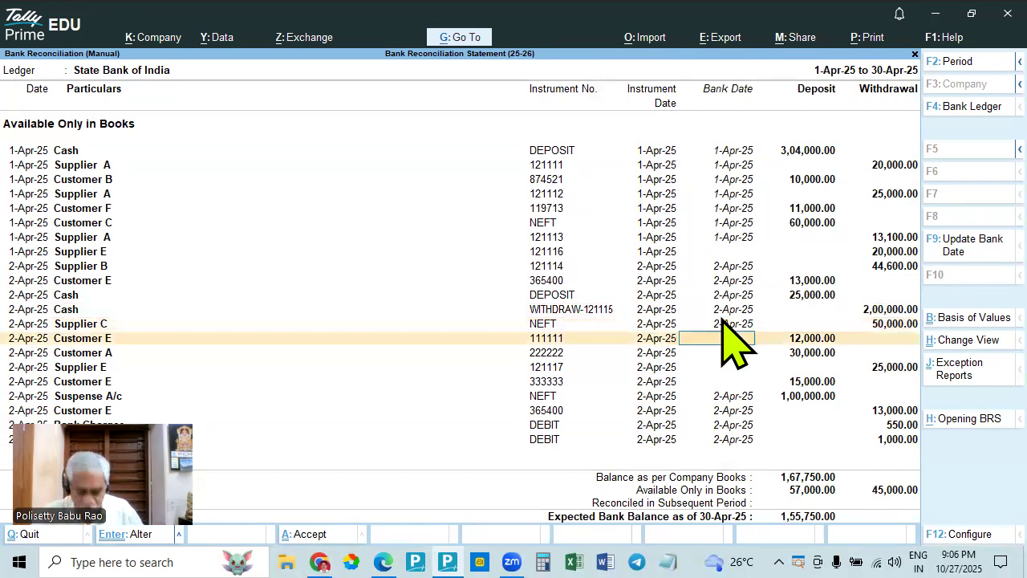
# - Search the bank statement's credit entries in Edge for Customer E's 12,000 deposit with cheque 111111 and compare with the reconciliation in TallyPrime
pyautogui.hotkey('alt', 'Tab')
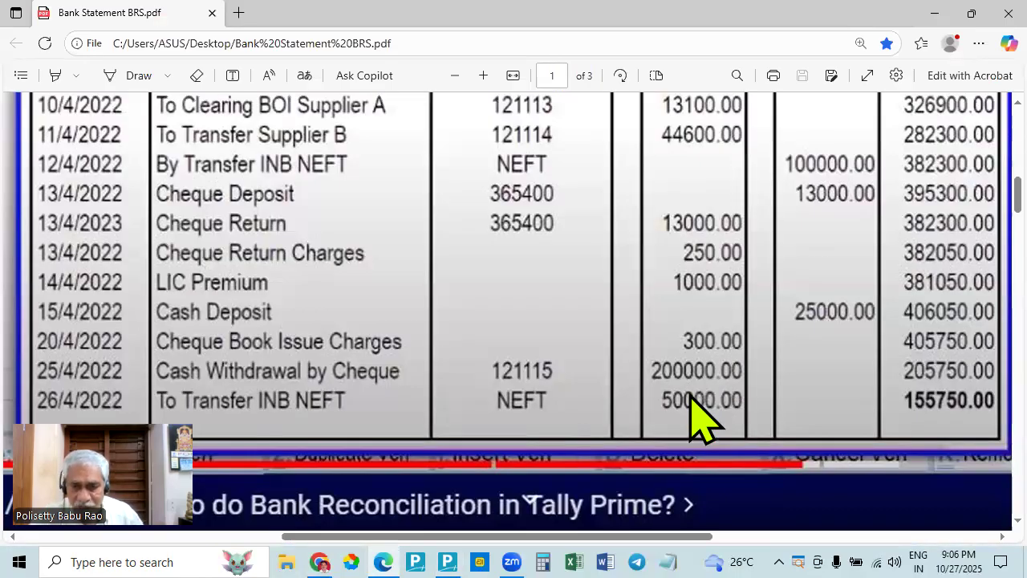
pyautogui.hotkey('alt', 'Tab')
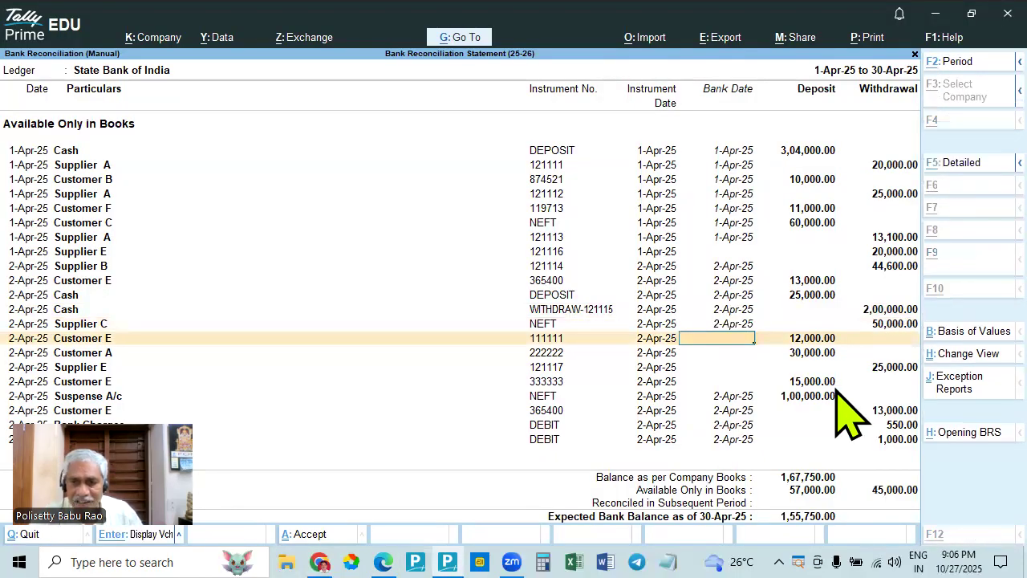
pyautogui.hotkey('alt', 'Tab')
pyautogui.scroll(5, 726, 294)
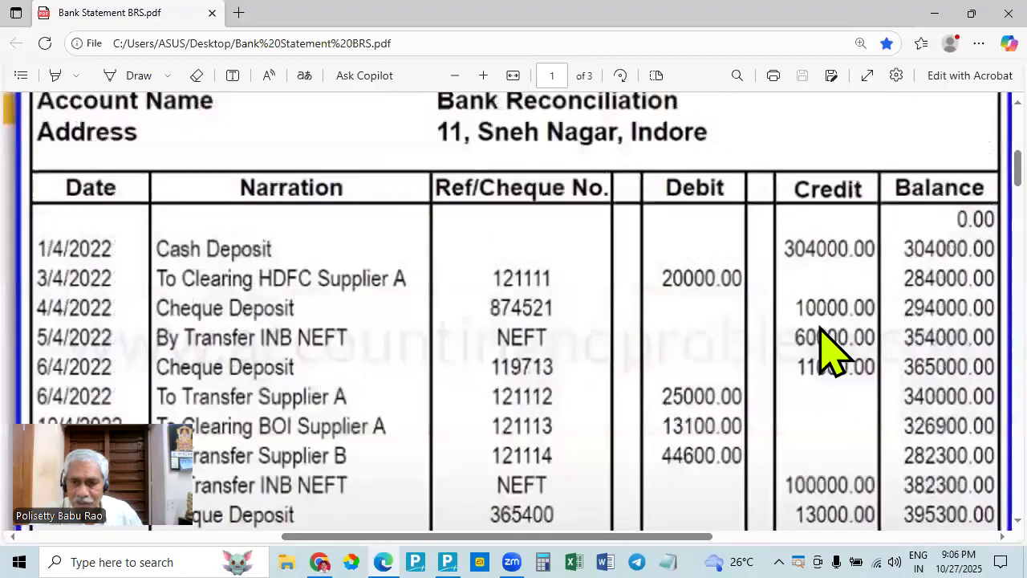
pyautogui.scroll(-3, 878, 417)
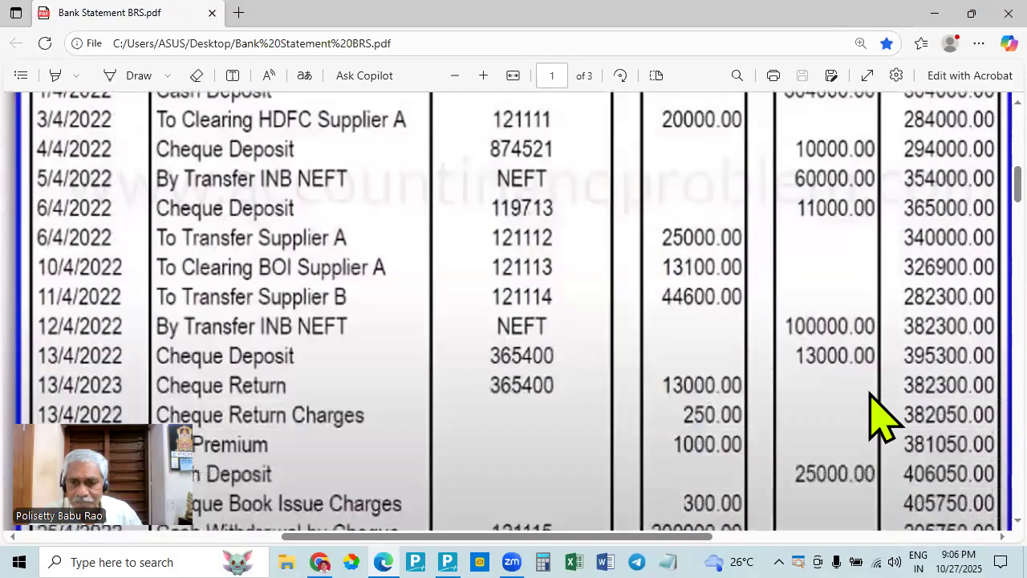
pyautogui.scroll(-3, 878, 417)
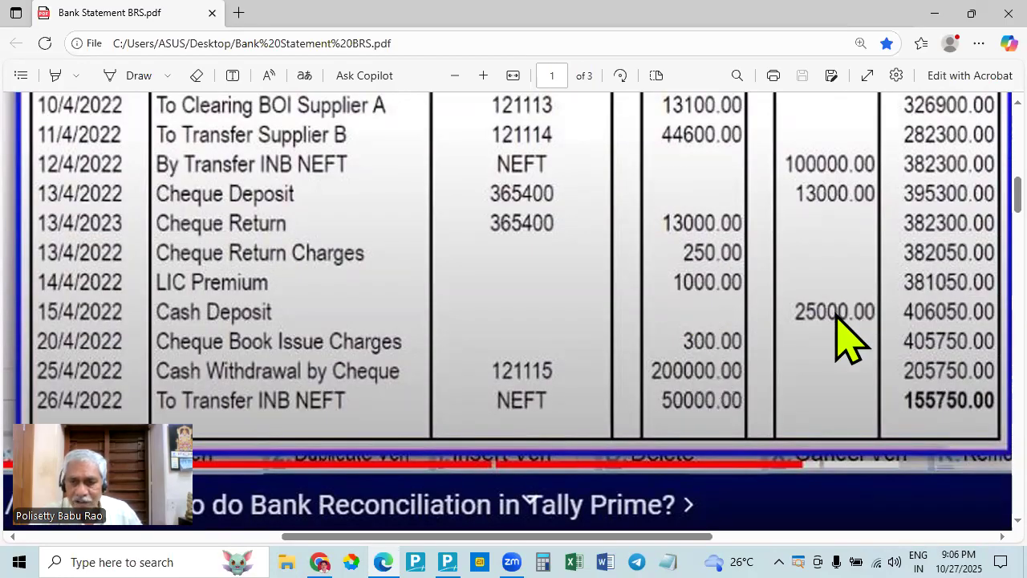
pyautogui.hotkey('alt', 'Tab')
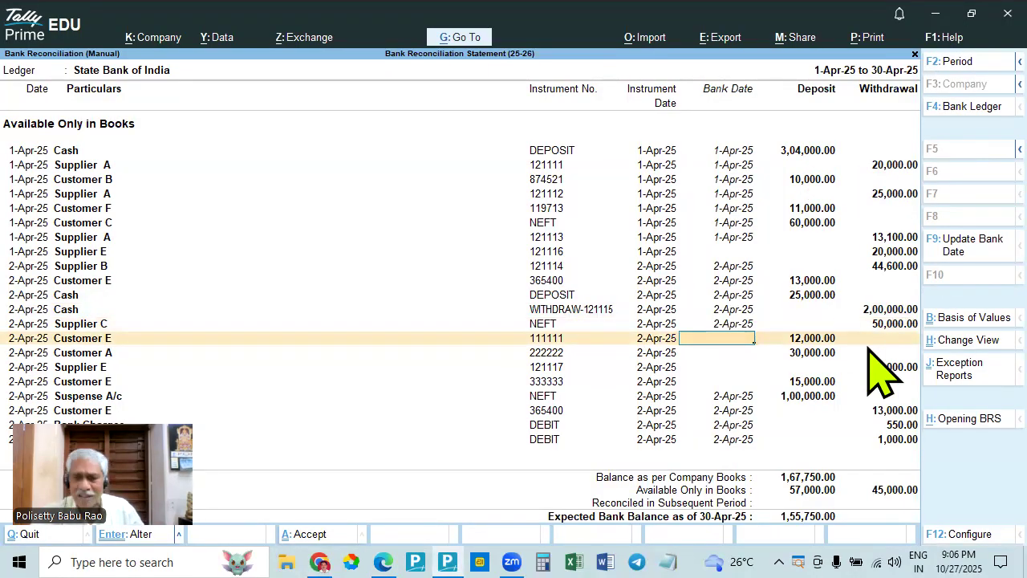
pyautogui.hotkey('alt', 'Tab')
pyautogui.scroll(2, 831, 361)
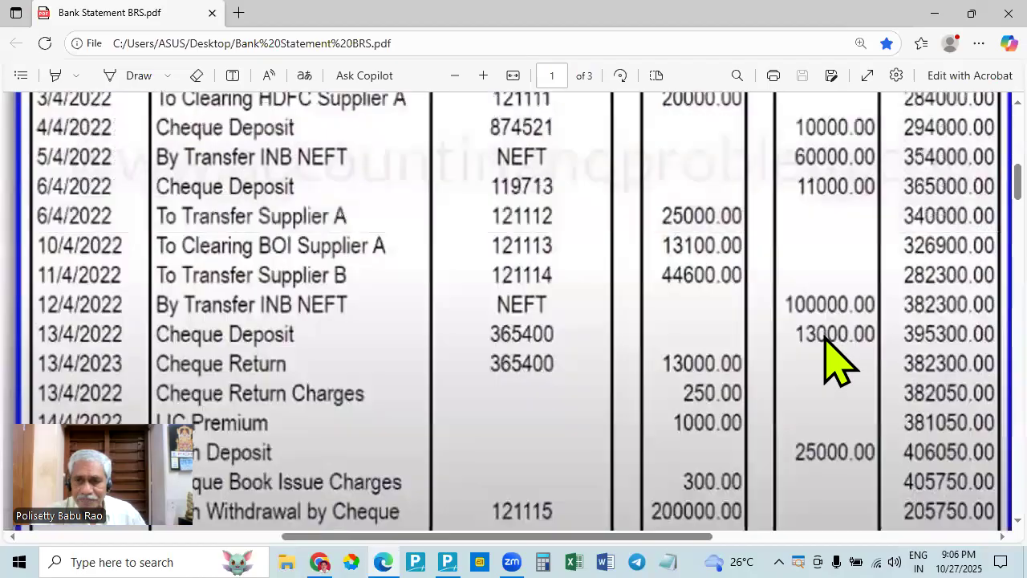
pyautogui.scroll(2, 825, 336)
pyautogui.scroll(-4, 830, 365)
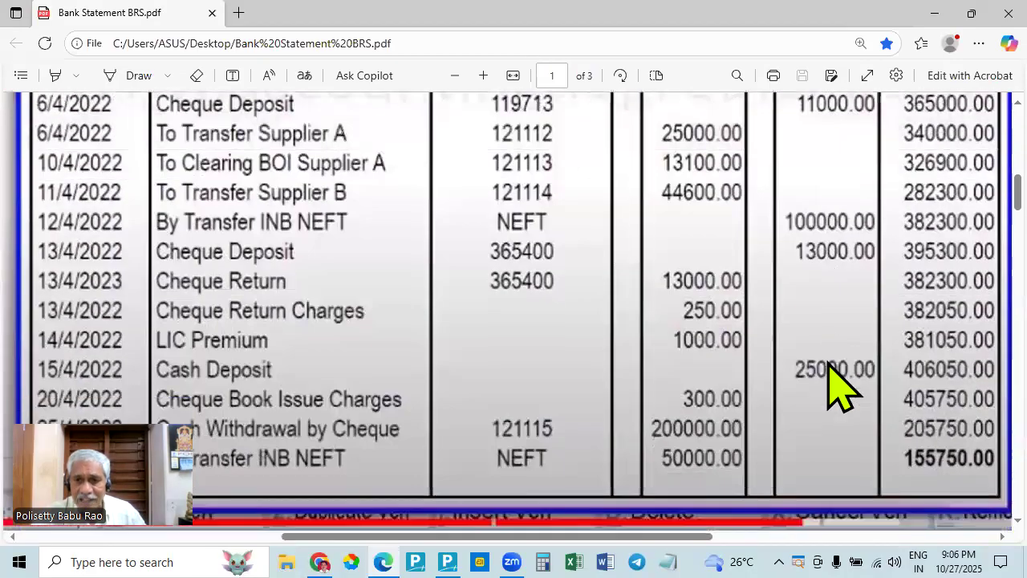
pyautogui.scroll(-2, 838, 385)
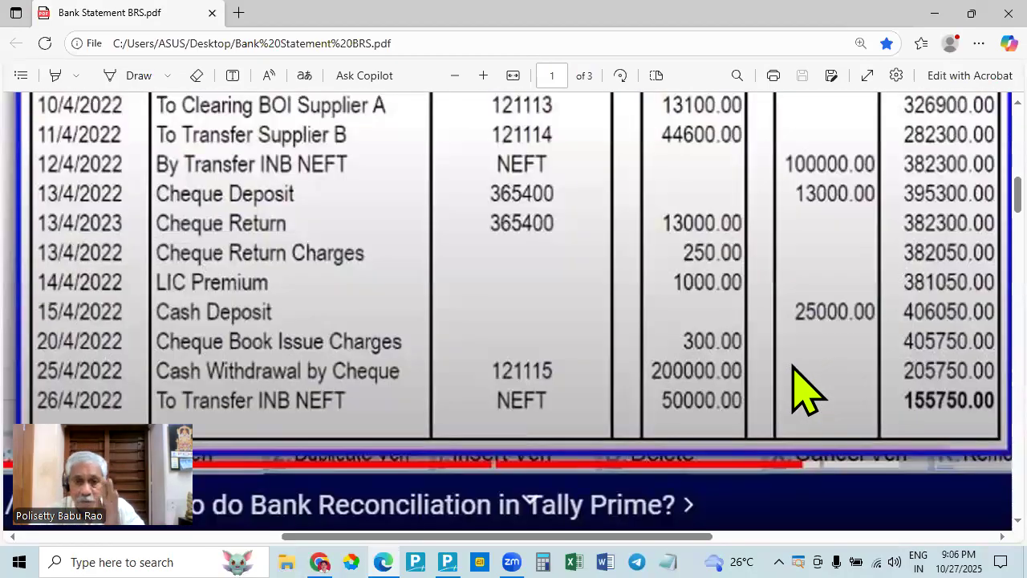
pyautogui.scroll(3, 802, 390)
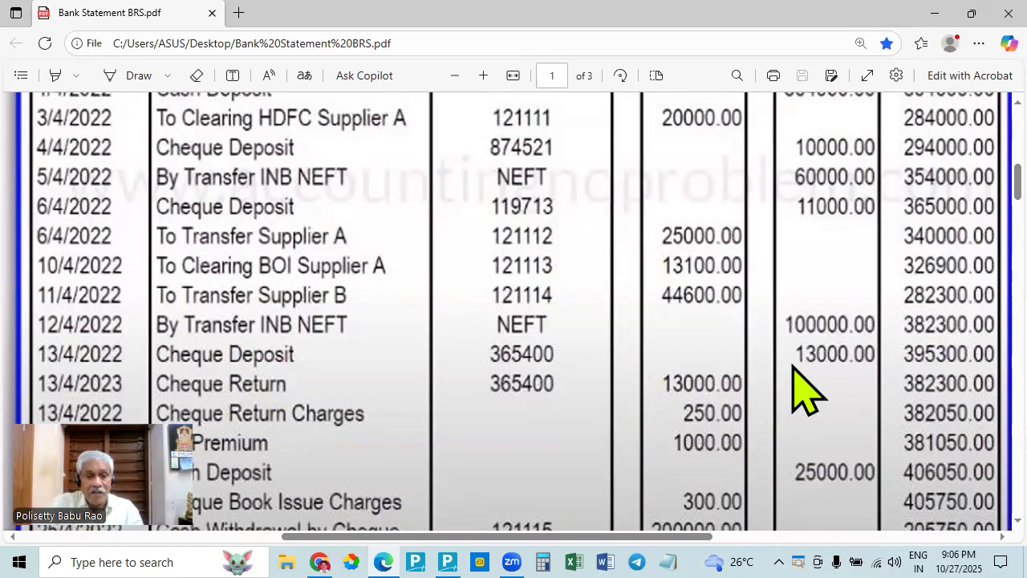
pyautogui.hotkey('alt', 'Tab')
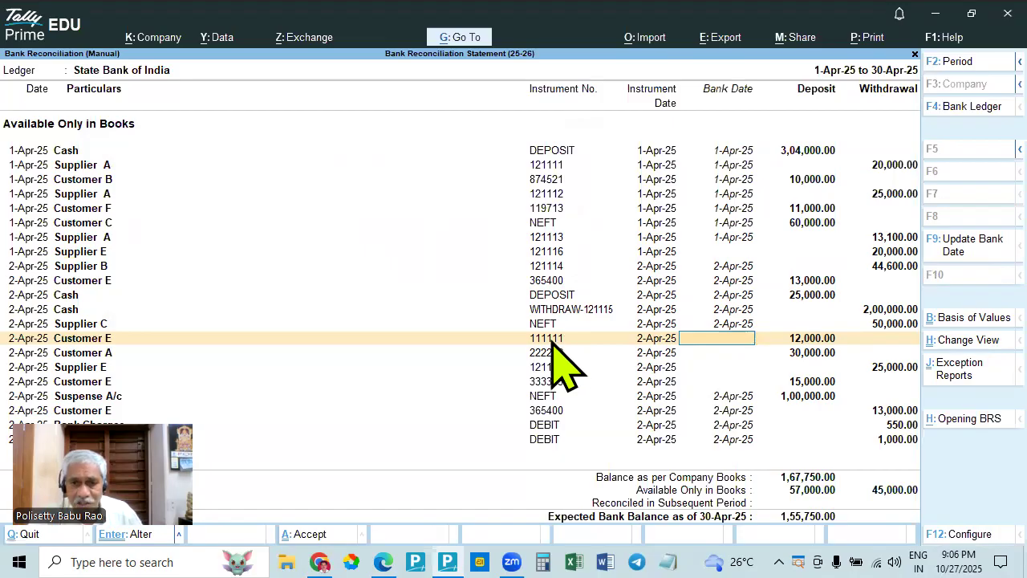
# - Compare the undated 12,000 and 30,000 deposits of Customer E and Customer A in TallyPrime with the bank statement in Edge
pyautogui.press('alt')
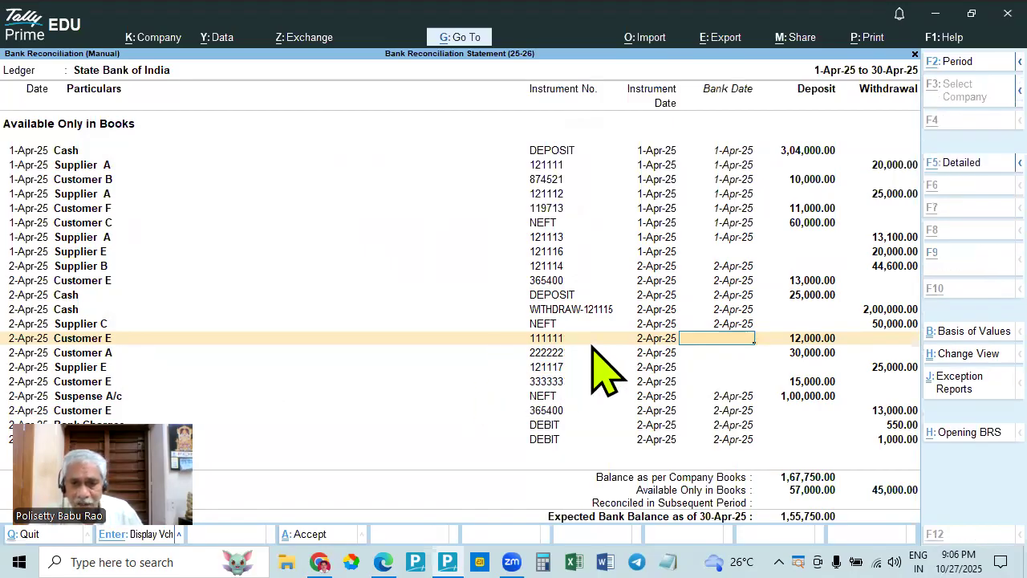
pyautogui.hotkey('alt', 'Tab')
pyautogui.hotkey('alt', 'Tab')
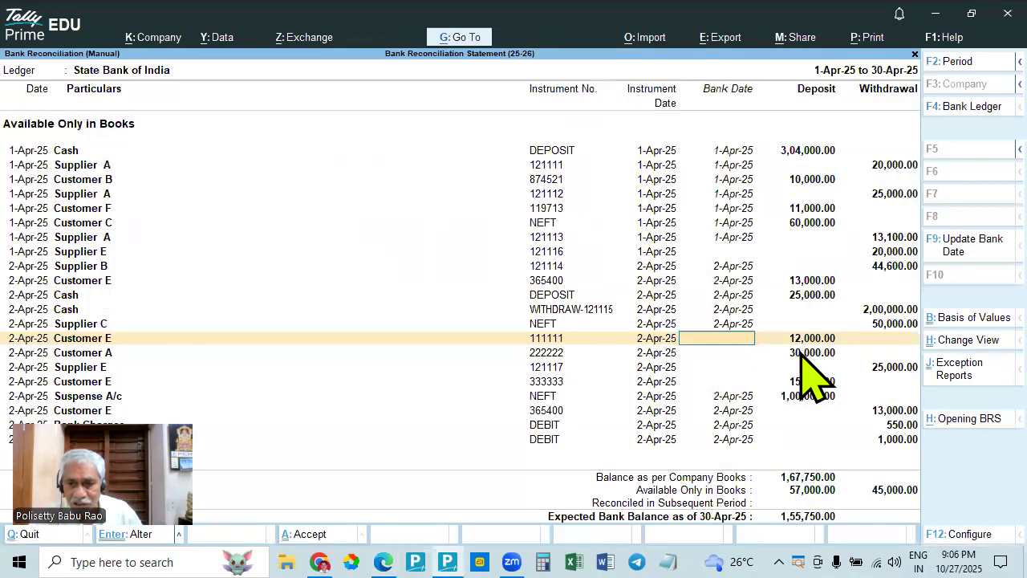
pyautogui.press('Down')
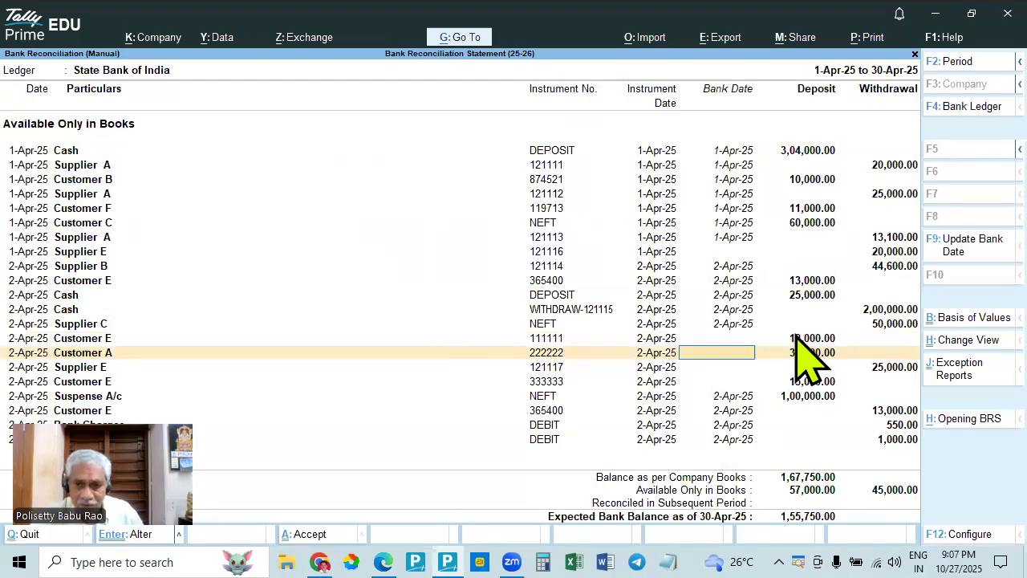
pyautogui.click(566, 341)
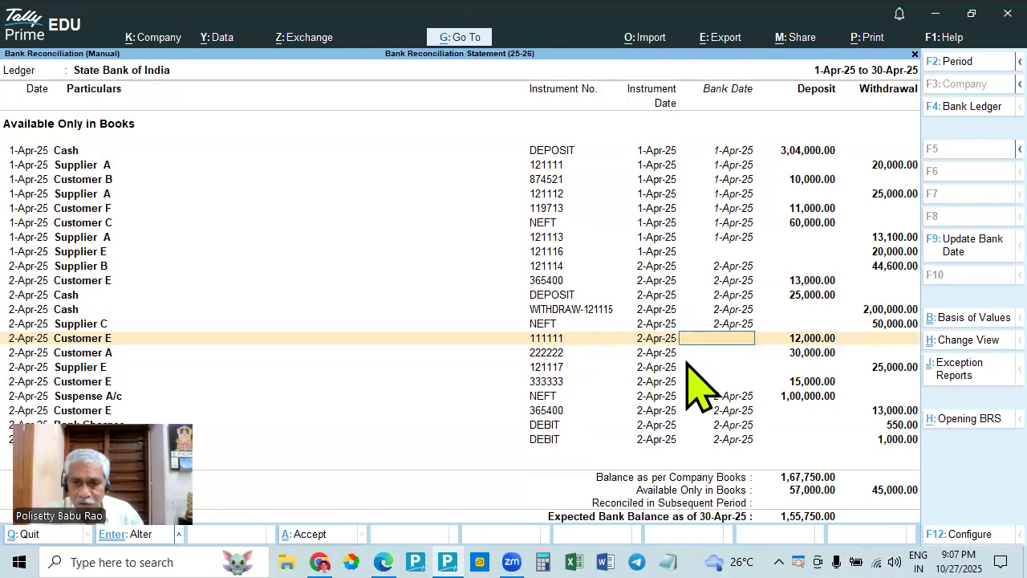
pyautogui.hotkey('alt', 'Tab')
pyautogui.scroll(-1, 801, 348)
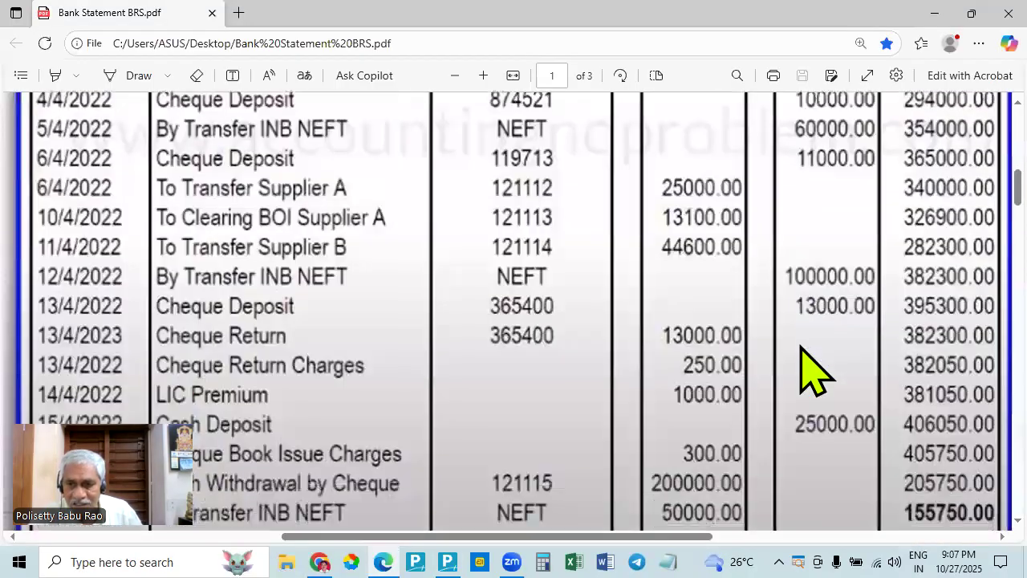
pyautogui.hotkey('alt', 'Tab')
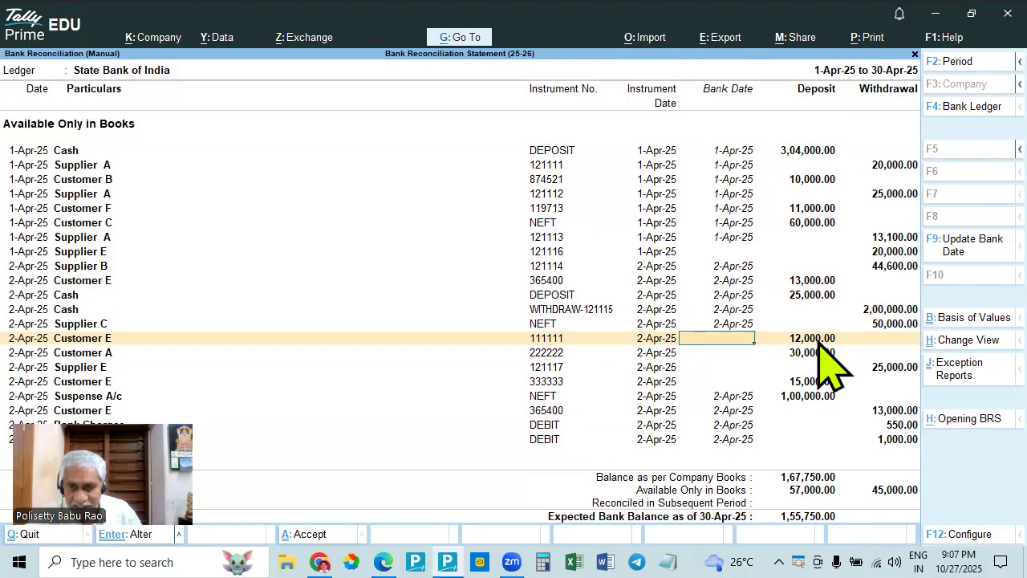
pyautogui.hotkey('alt', 'Tab')
pyautogui.scroll(3, 858, 248)
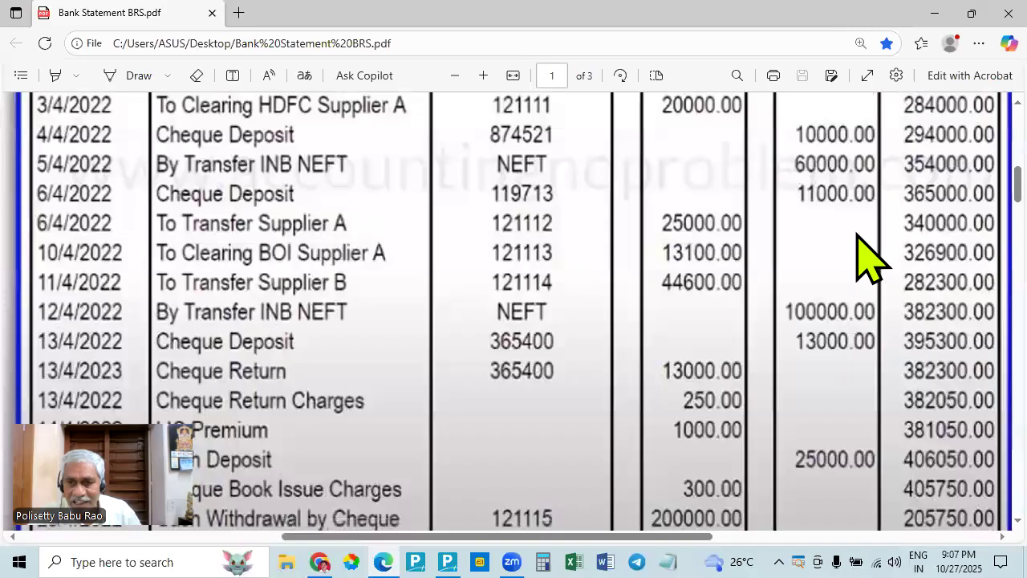
pyautogui.scroll(-5, 858, 240)
pyautogui.scroll(4, 859, 241)
pyautogui.hotkey('alt', 'Tab')
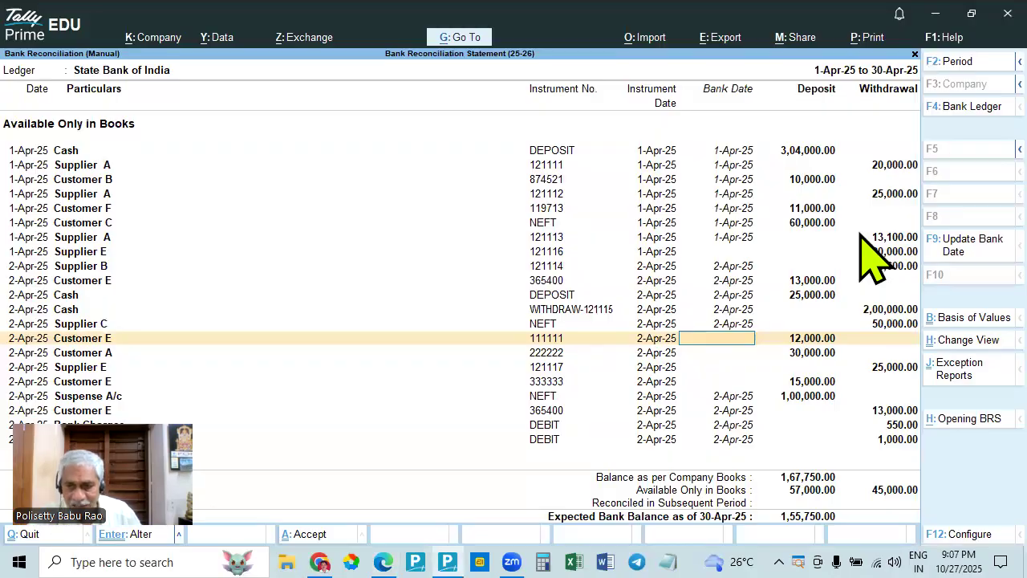
pyautogui.hotkey('alt', 'Tab')
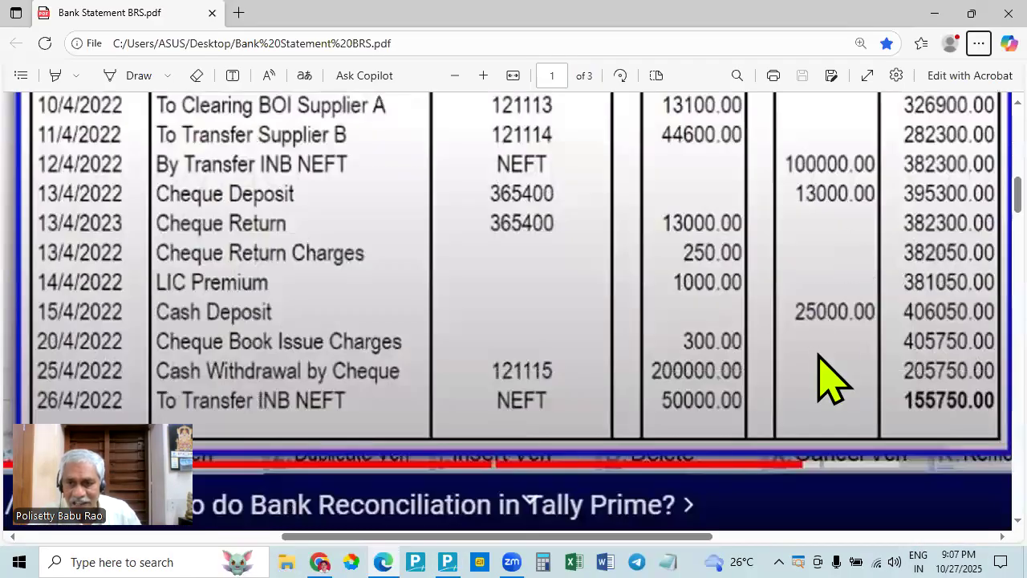
# - Check Supplier E's 25,000 cheque 121117 and Customer E's 15,000 cheque 333333 in TallyPrime against the bank statement in Edge
pyautogui.hotkey('alt', 'Tab')
pyautogui.press('Down')
pyautogui.press('Down')
pyautogui.press('Down')
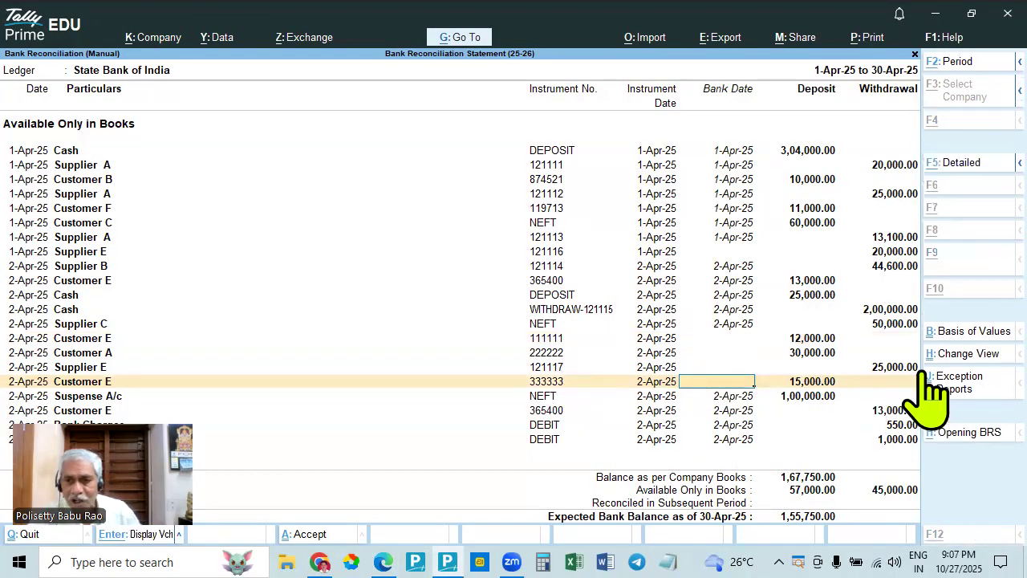
pyautogui.hotkey('alt', 'Tab')
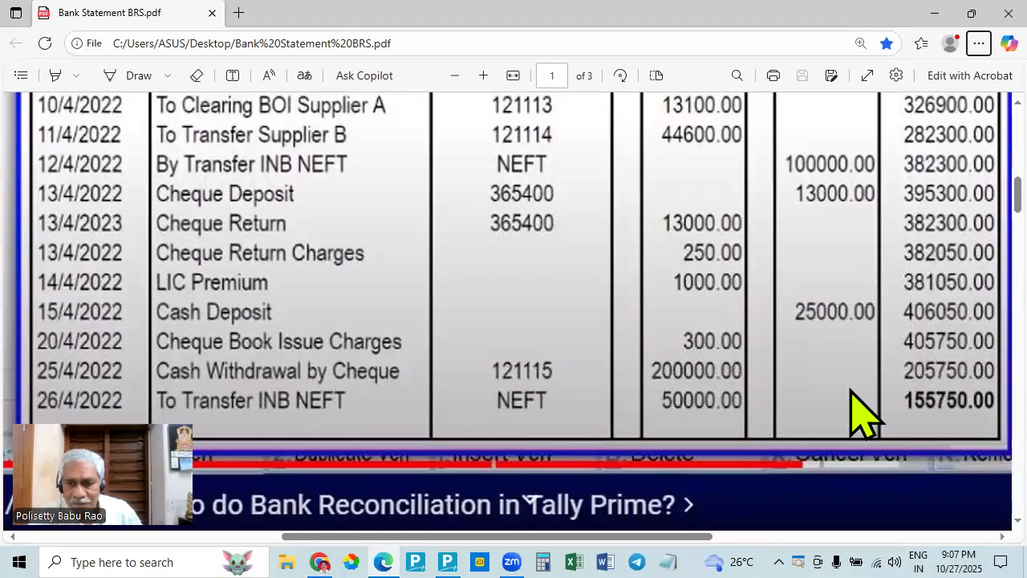
pyautogui.hotkey('alt', 'Tab')
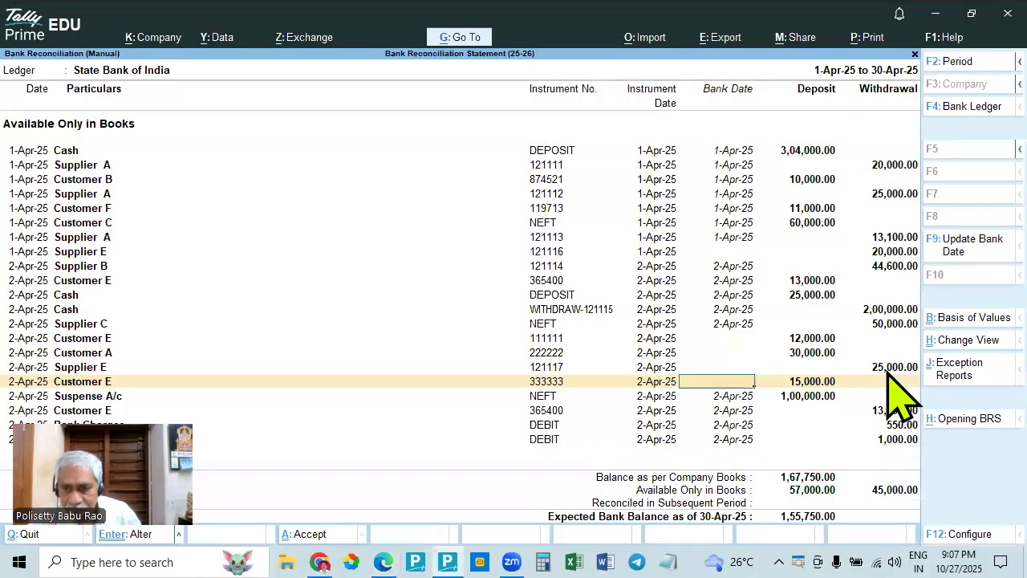
pyautogui.hotkey('alt', 'Tab')
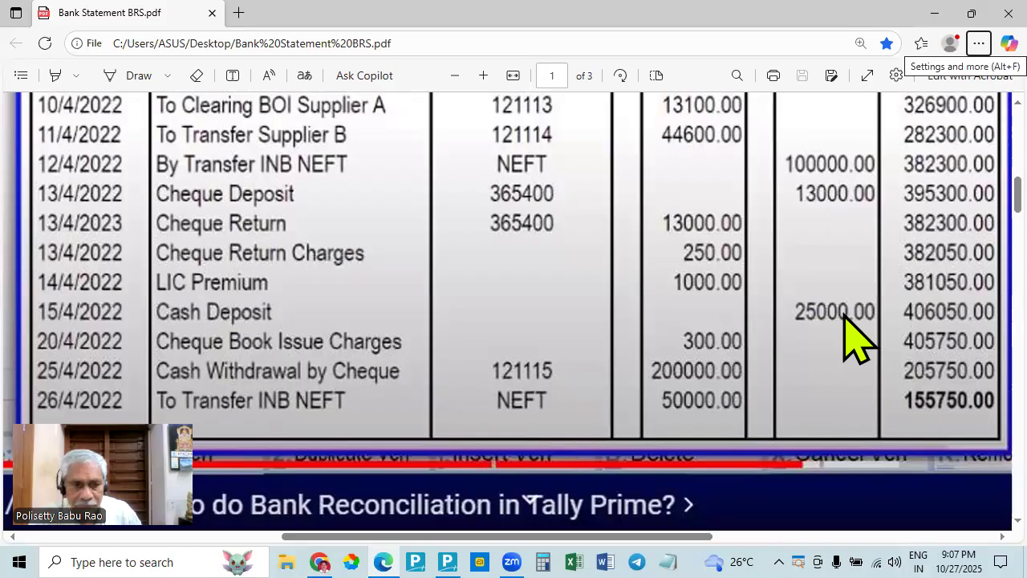
pyautogui.hotkey('alt', 'Tab')
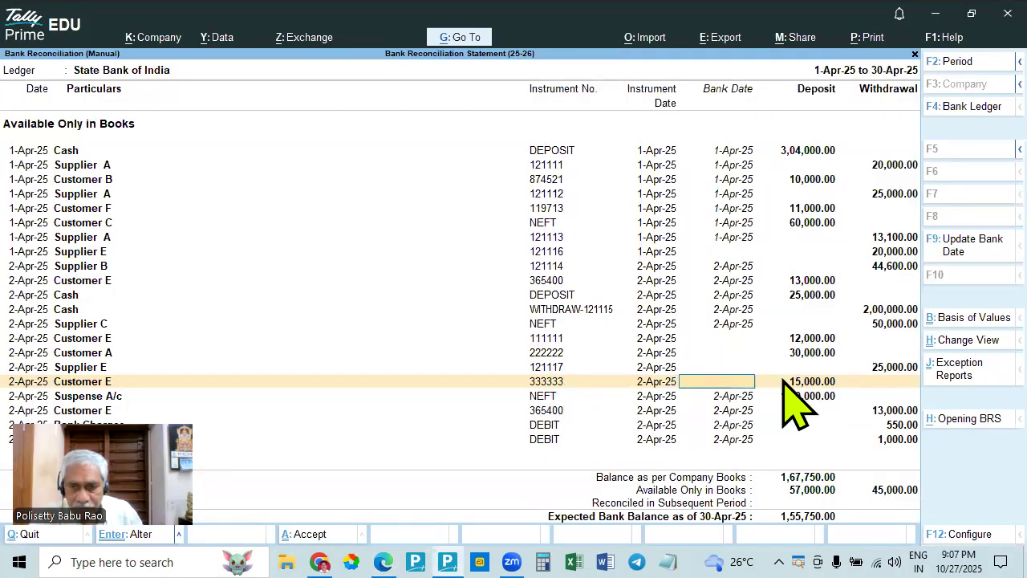
# - Compare the 25,000 cash deposit in TallyPrime with the cash deposit entry in the bank statement in Edge
pyautogui.hotkey('alt', 'Tab')
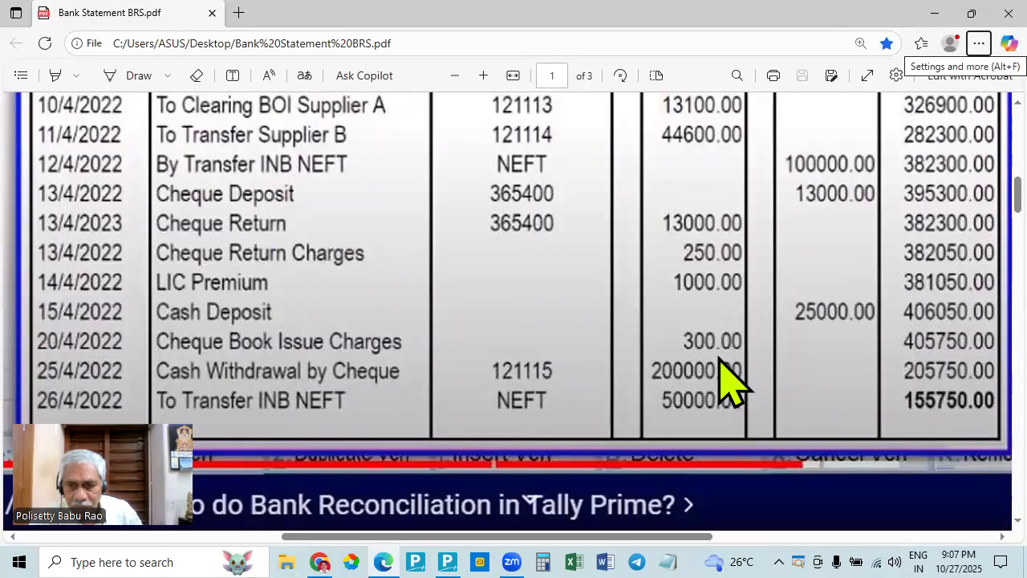
pyautogui.hotkey('alt', 'Tab')
pyautogui.hotkey('alt', 'Tab')
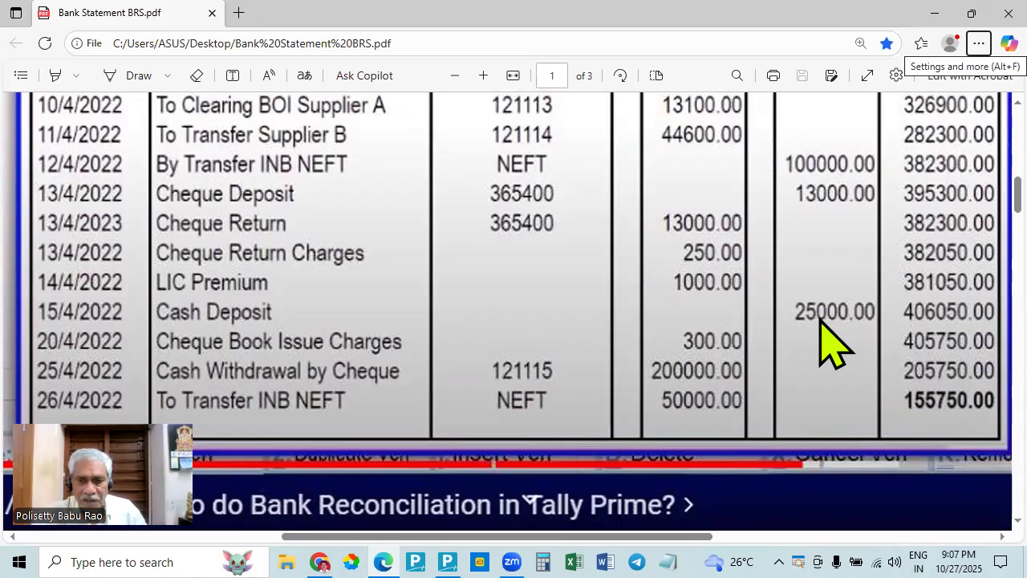
pyautogui.hotkey('alt', 'Tab')
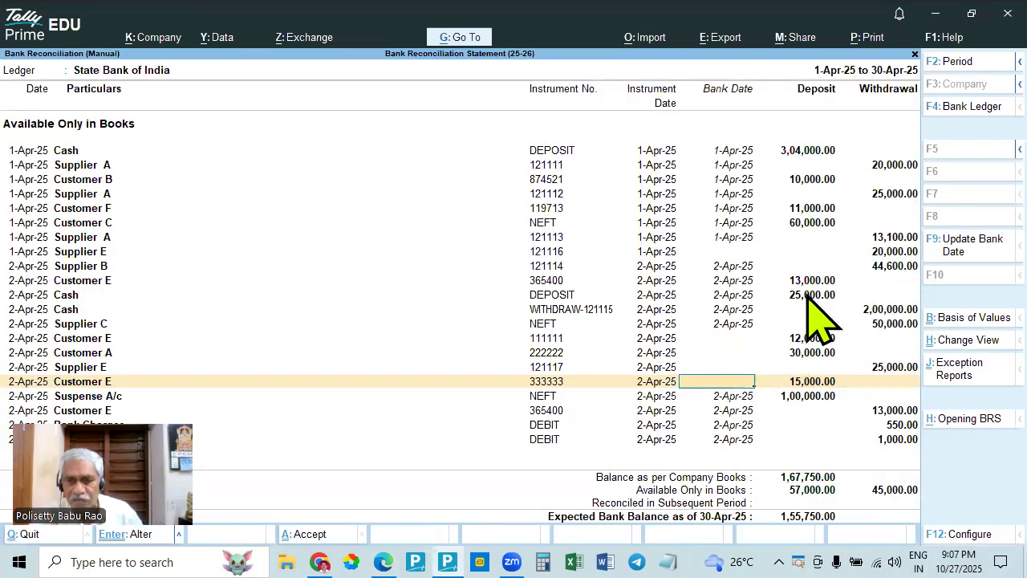
pyautogui.press('alt')
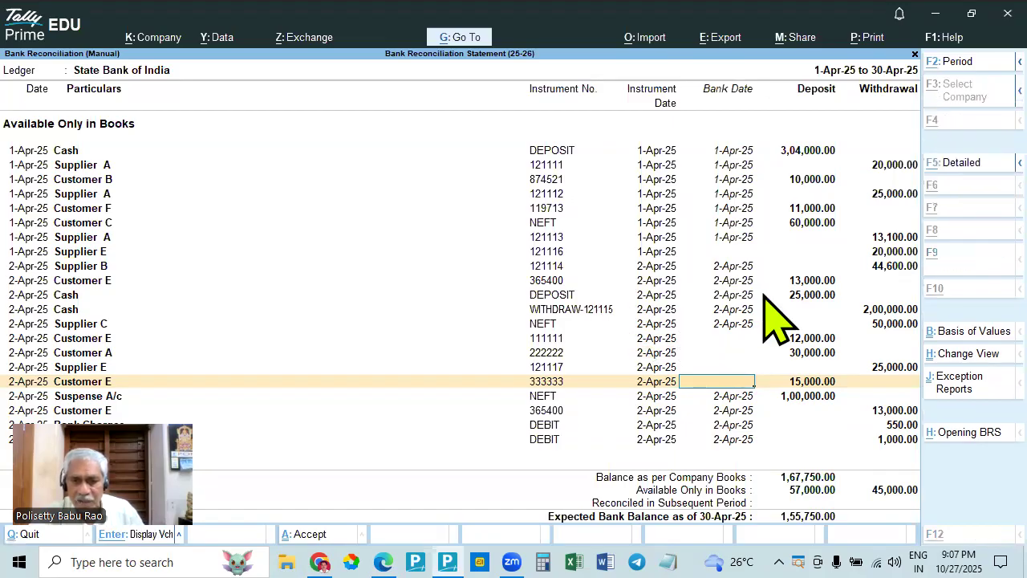
pyautogui.hotkey('alt', 'Tab')
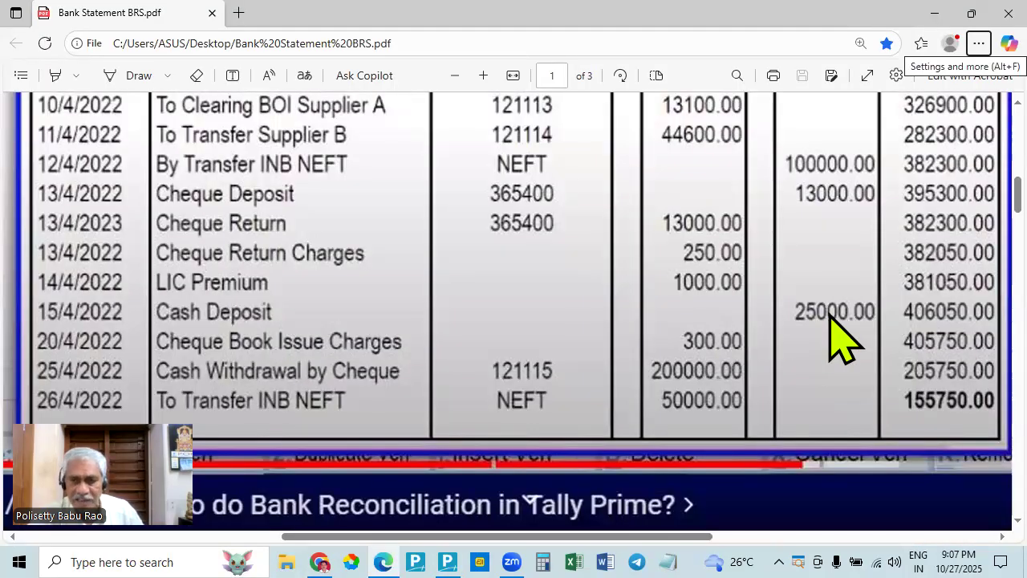
pyautogui.hotkey('alt', 'Tab')
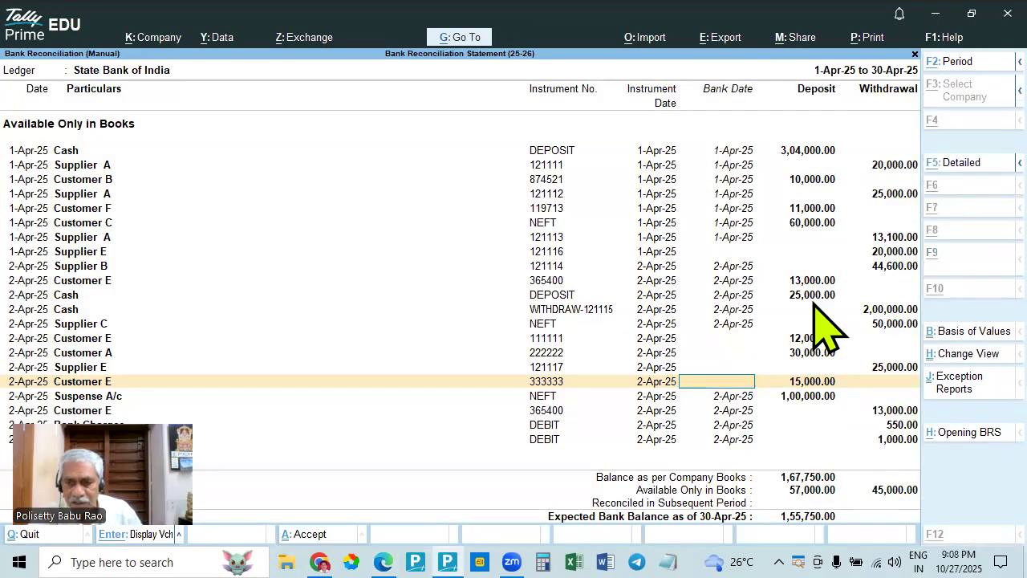
pyautogui.hotkey('alt', 'Tab')
# - Select Supplier E's 25,000 withdrawal and Customer E's 15,000 deposit in TallyPrime and check them against the statement in Edge
pyautogui.hotkey('alt', 'Tab')
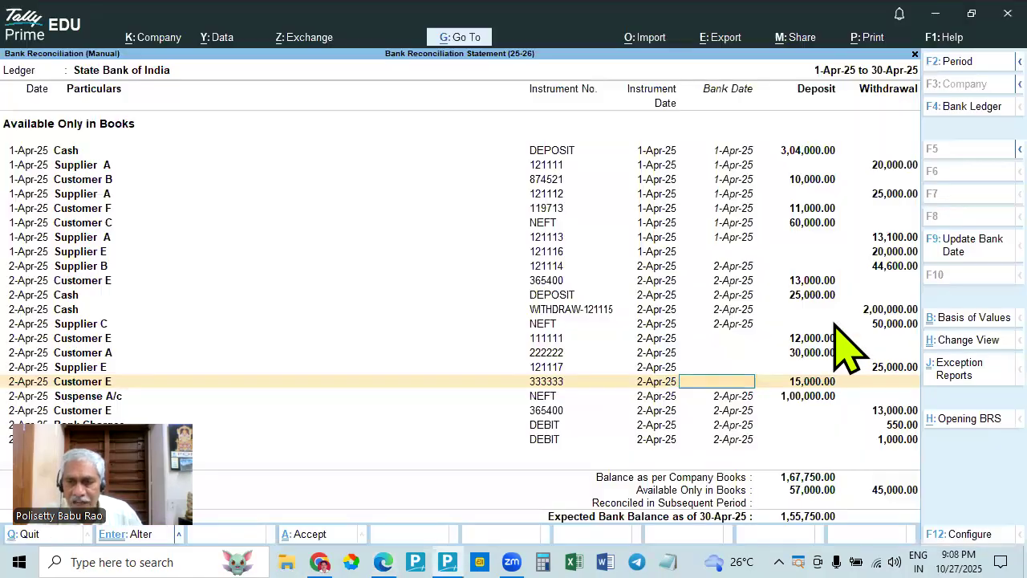
pyautogui.hotkey('alt', 'Tab')
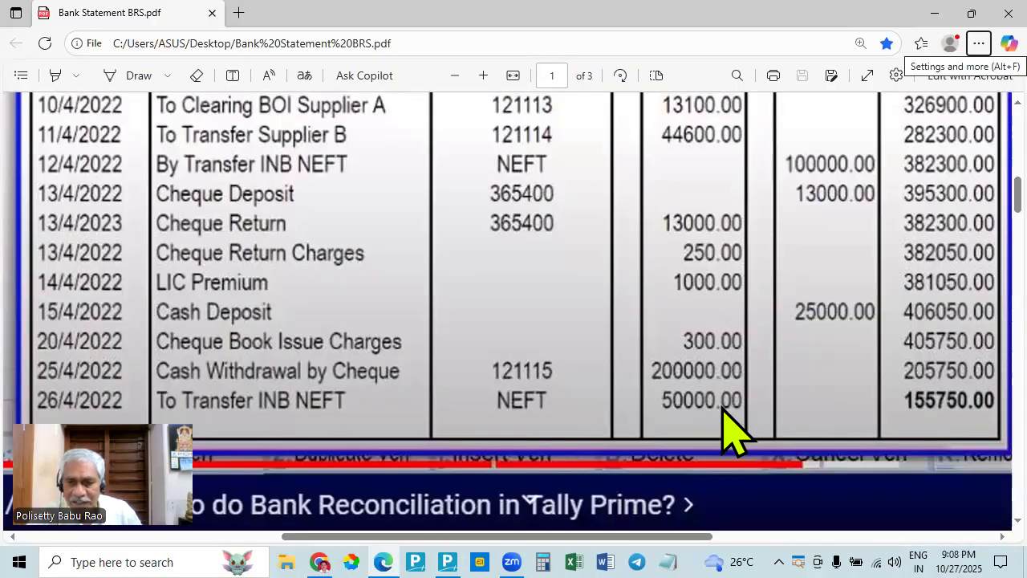
pyautogui.hotkey('alt', 'Tab')
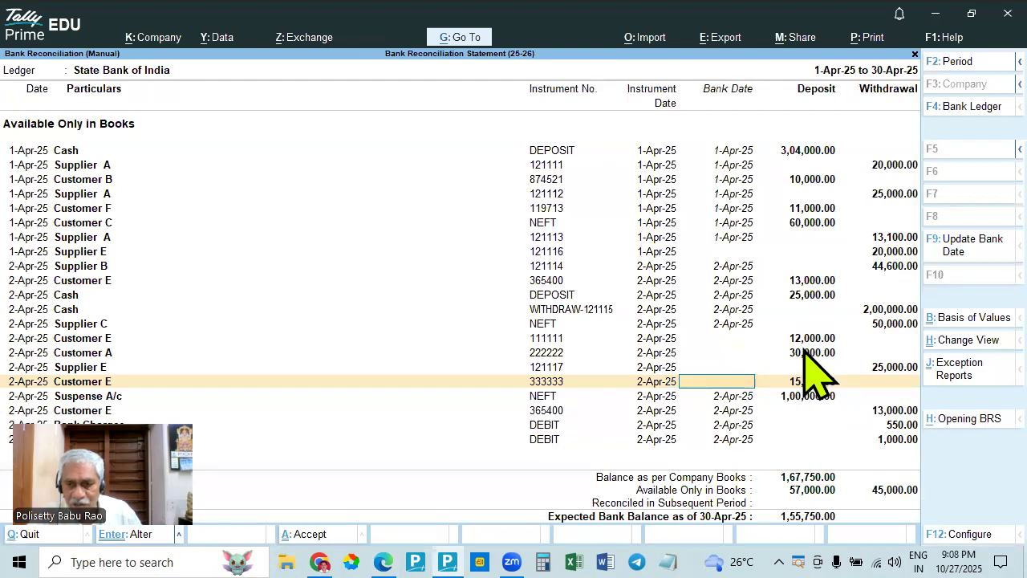
pyautogui.click(875, 365)
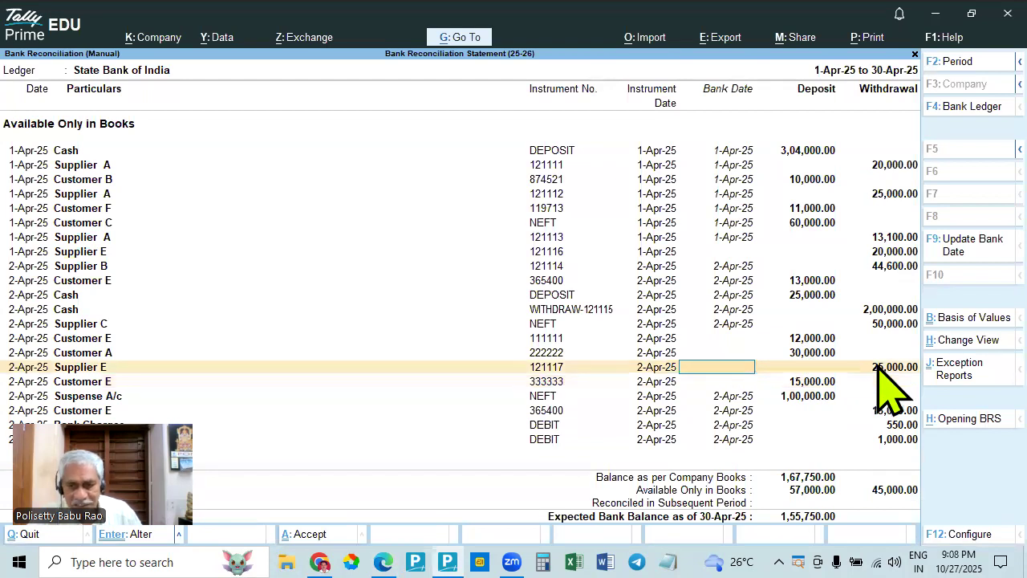
pyautogui.click(811, 383)
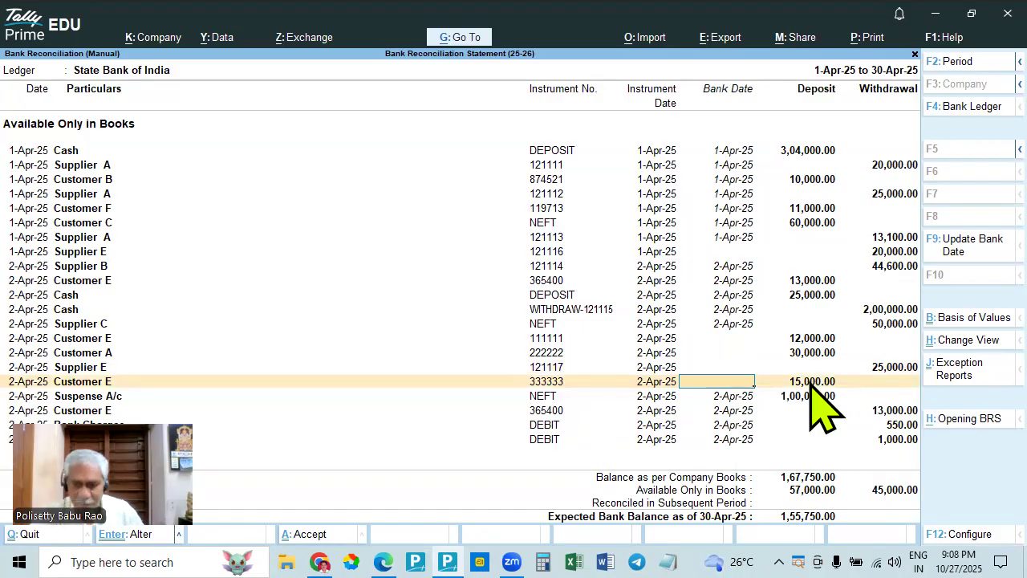
pyautogui.hotkey('alt', 'Tab')
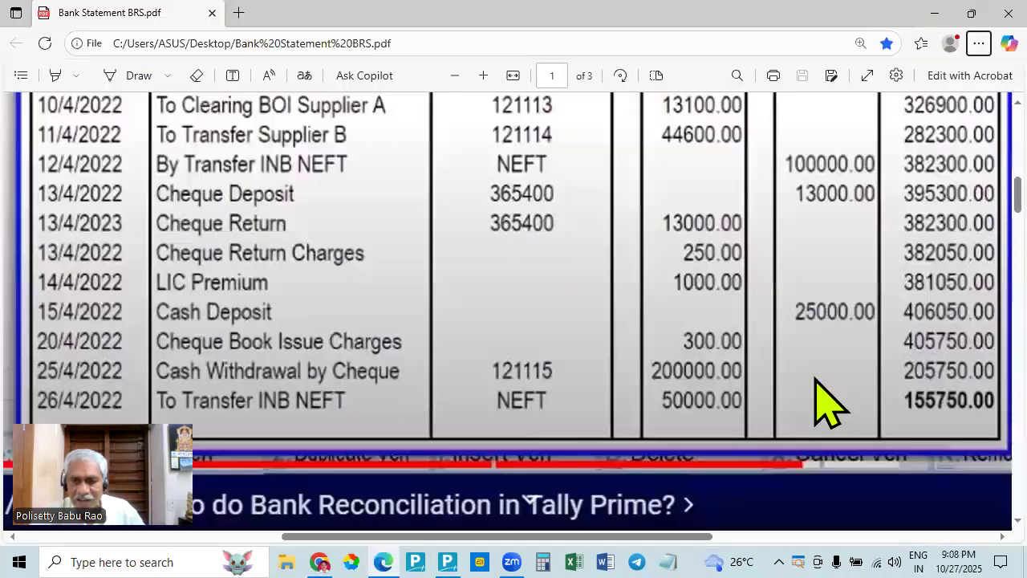
# - Look for Supplier E's undated 20,000 withdrawal from TallyPrime among the debit entries of the bank statement in Edge
pyautogui.hotkey('alt', 'Tab')
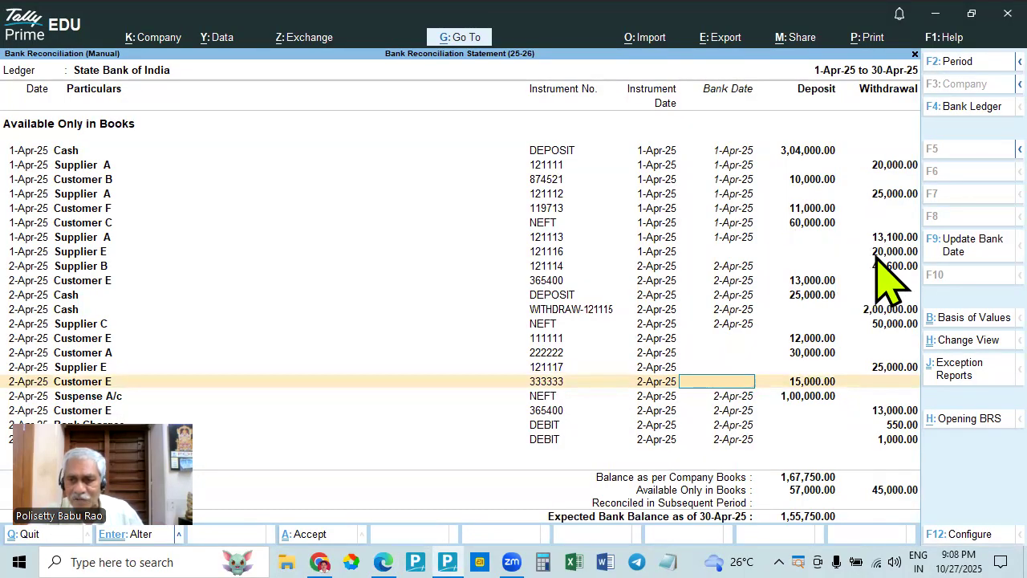
pyautogui.hotkey('alt', 'Tab')
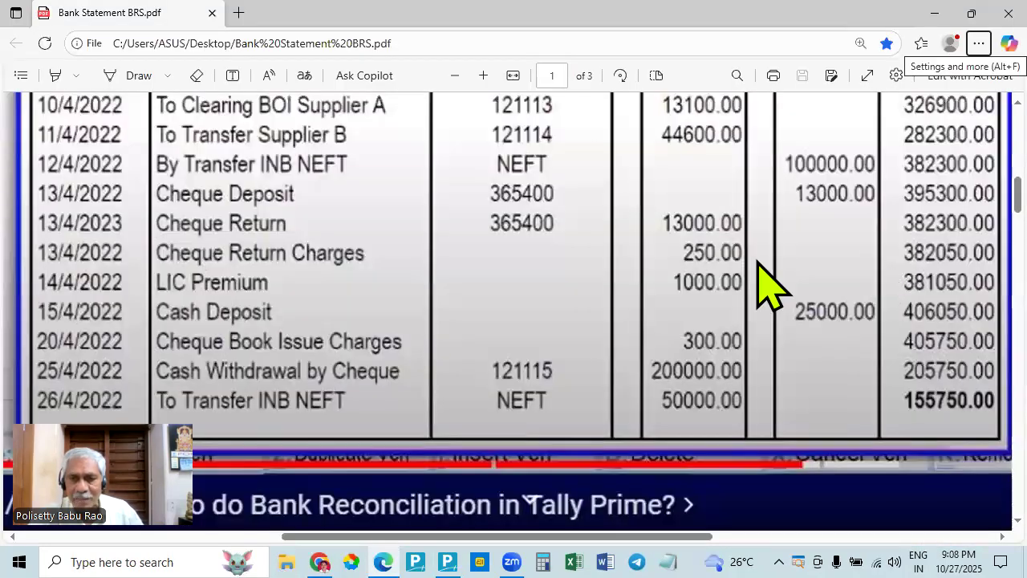
pyautogui.scroll(1, 685, 292)
pyautogui.scroll(-1, 687, 292)
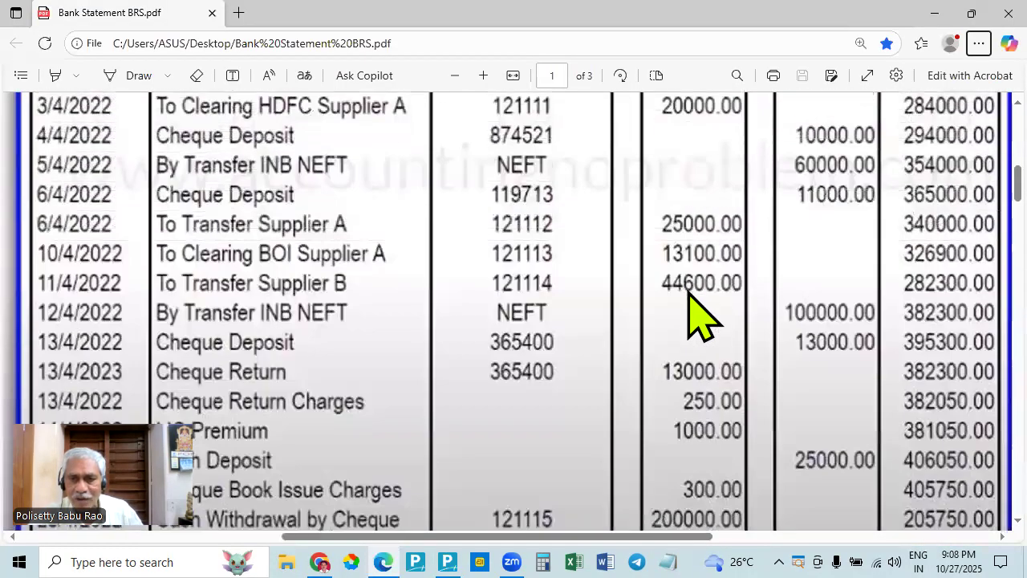
# - Check Customer A's 30,000 and Customer E's 15,000 deposits in TallyPrime against the statement's credit entries in Edge
pyautogui.hotkey('alt', 'Tab')
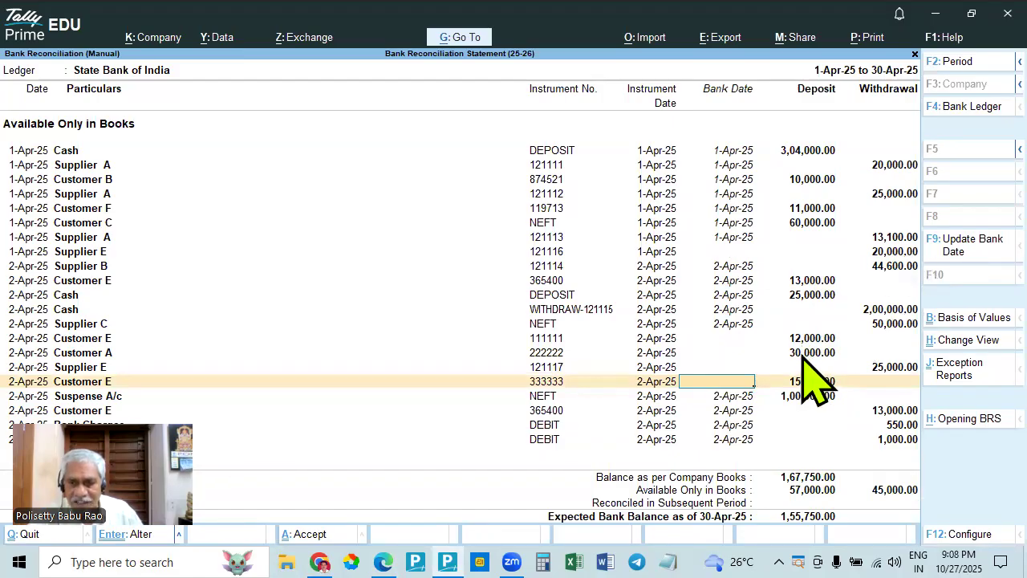
pyautogui.hotkey('alt', 'Tab')
pyautogui.scroll(2, 834, 305)
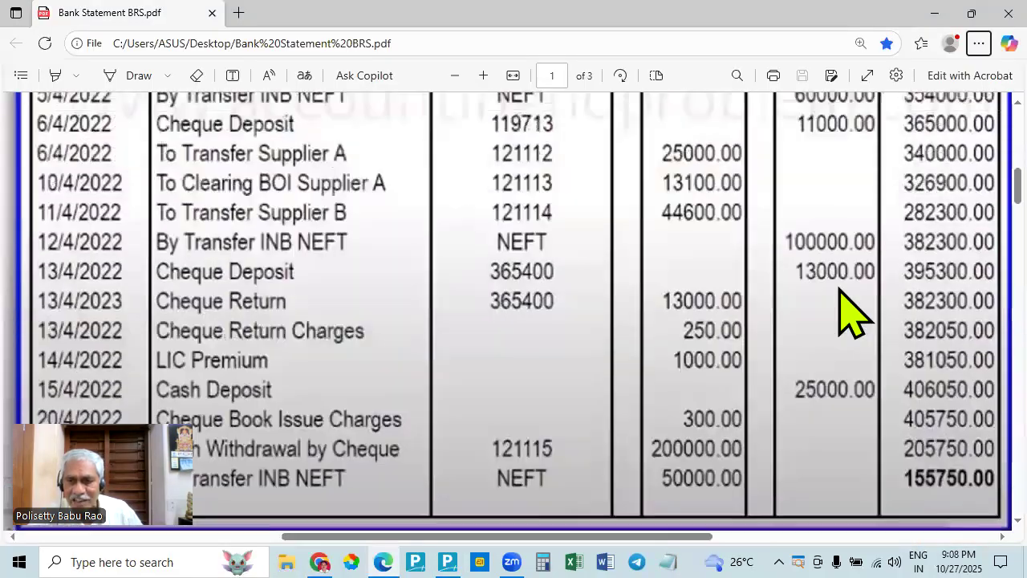
pyautogui.hotkey('alt', 'Tab')
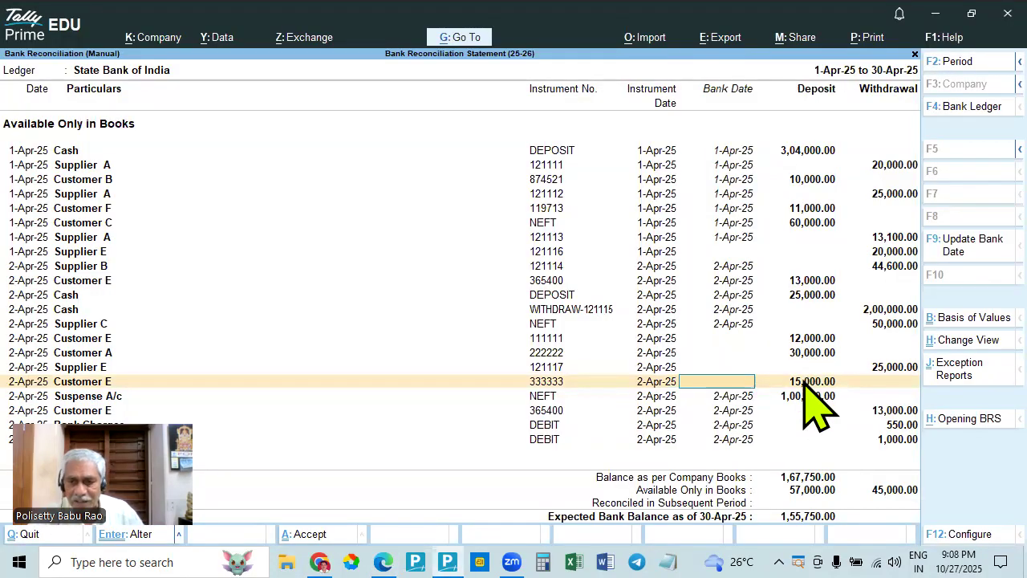
pyautogui.hotkey('alt', 'Tab')
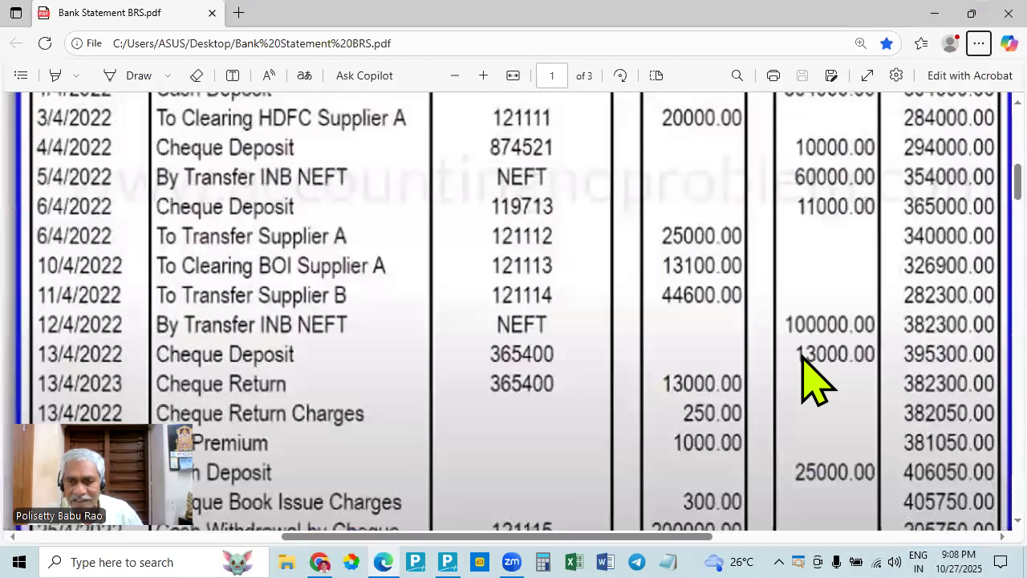
# - Search the whole bank statement in Edge once more for the undated 25,000 withdrawal and 15,000 deposit from TallyPrime
pyautogui.hotkey('alt', 'Tab')
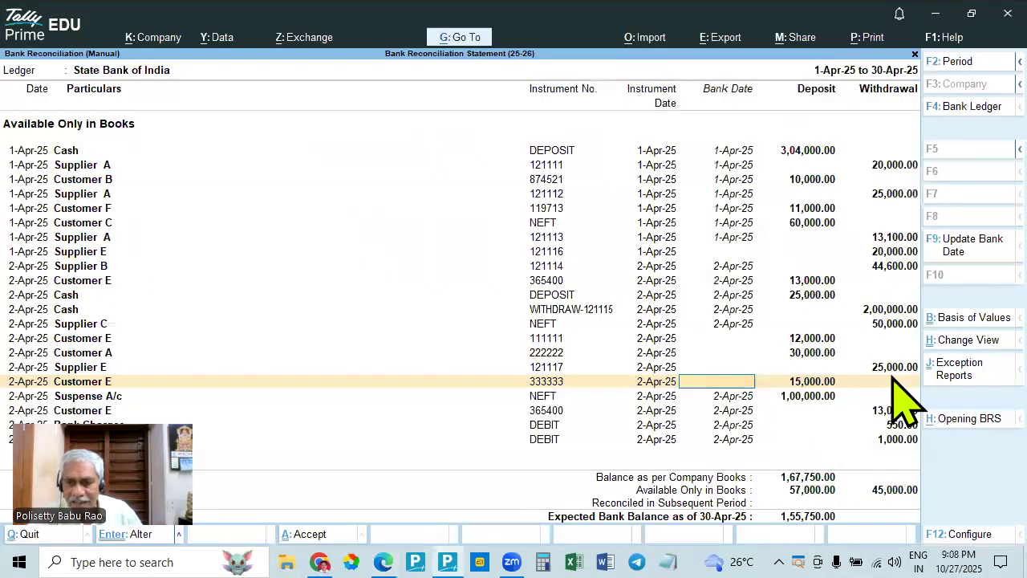
pyautogui.hotkey('alt', 'Tab')
pyautogui.hotkey('alt', 'Tab')
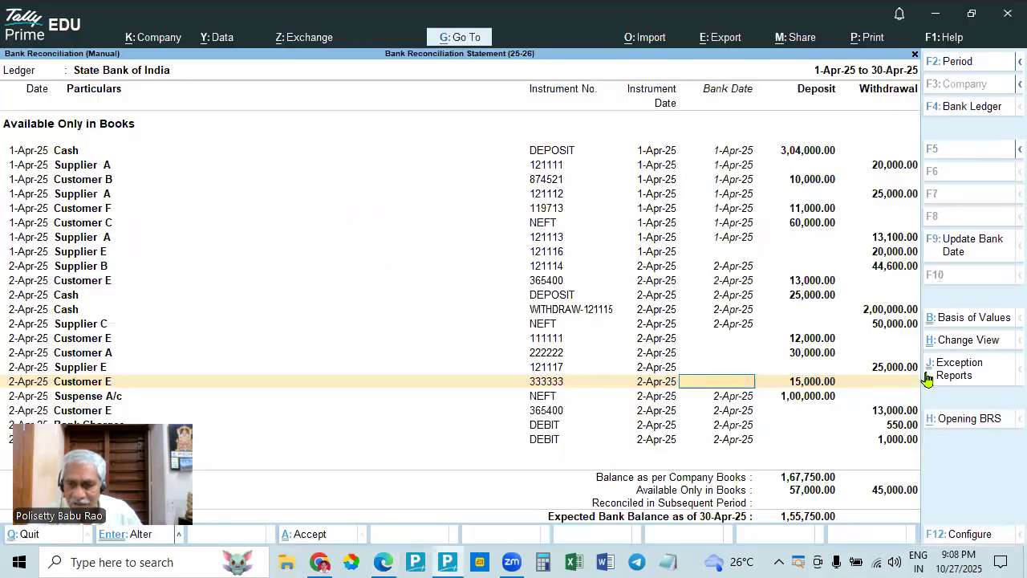
pyautogui.hotkey('alt', 'Tab')
pyautogui.scroll(-10, 686, 493)
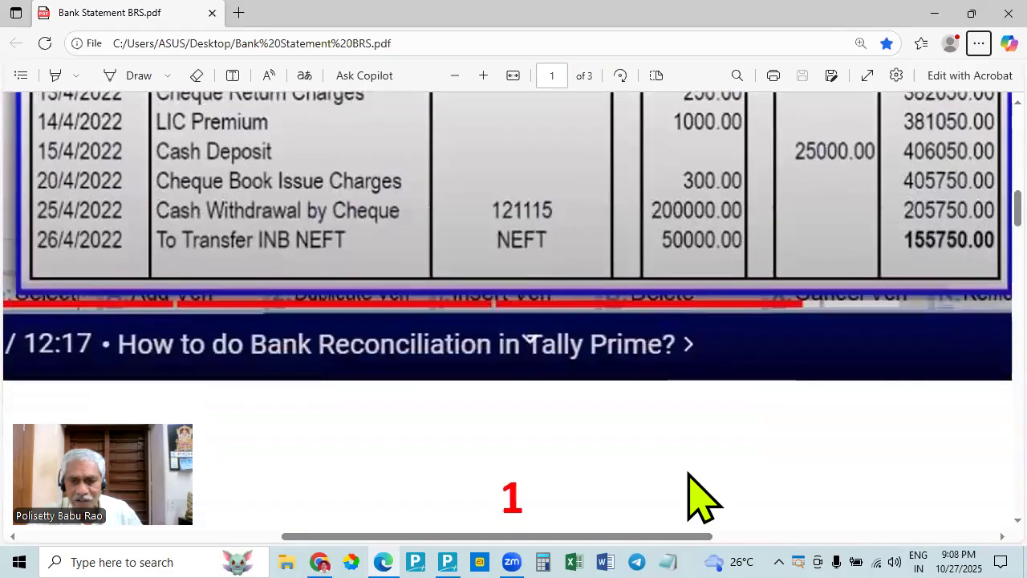
pyautogui.hotkey('alt', 'Tab')
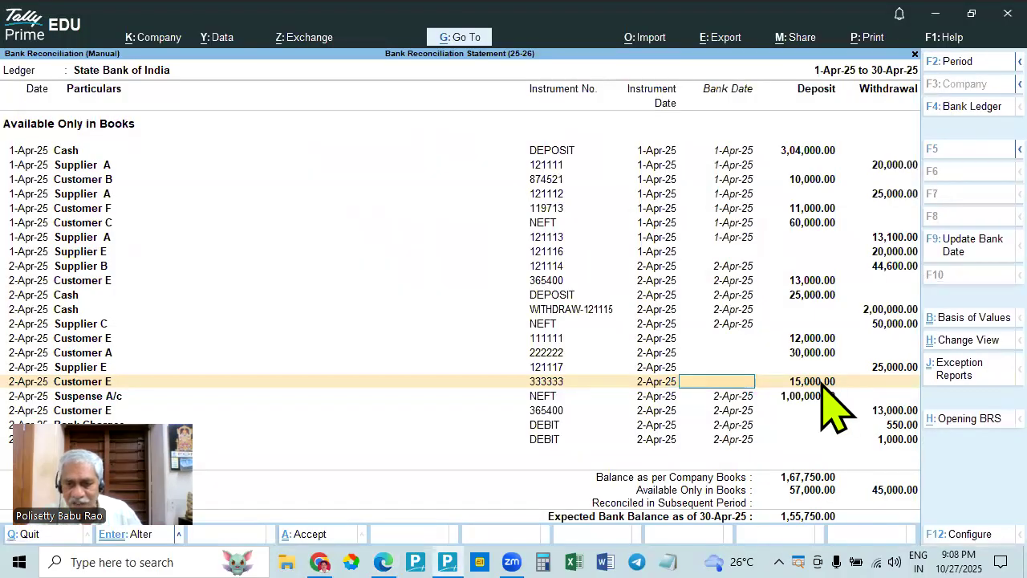
pyautogui.hotkey('alt', 'Tab')
pyautogui.scroll(-5, 855, 374)
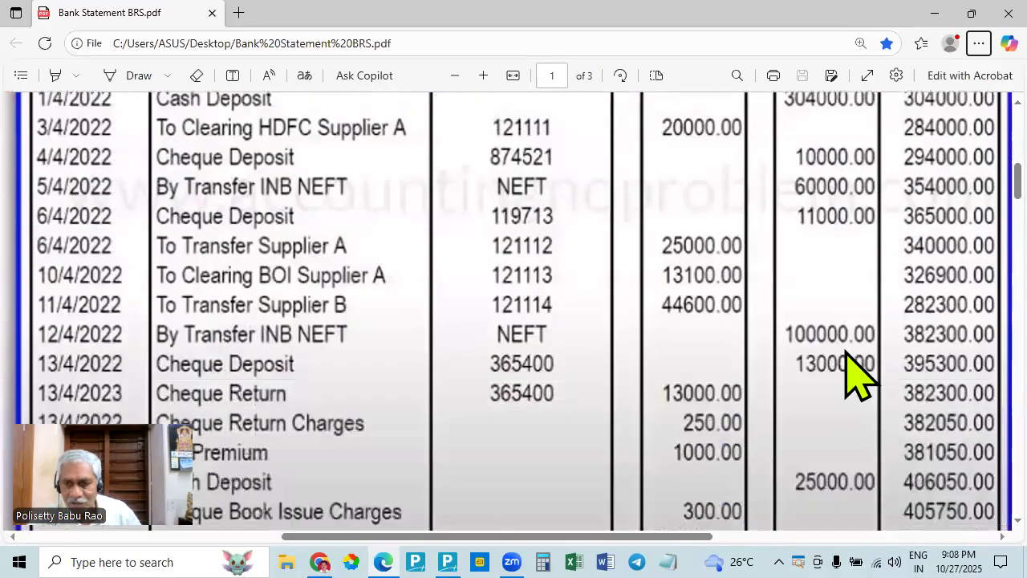
pyautogui.hotkey('alt', 'Tab')
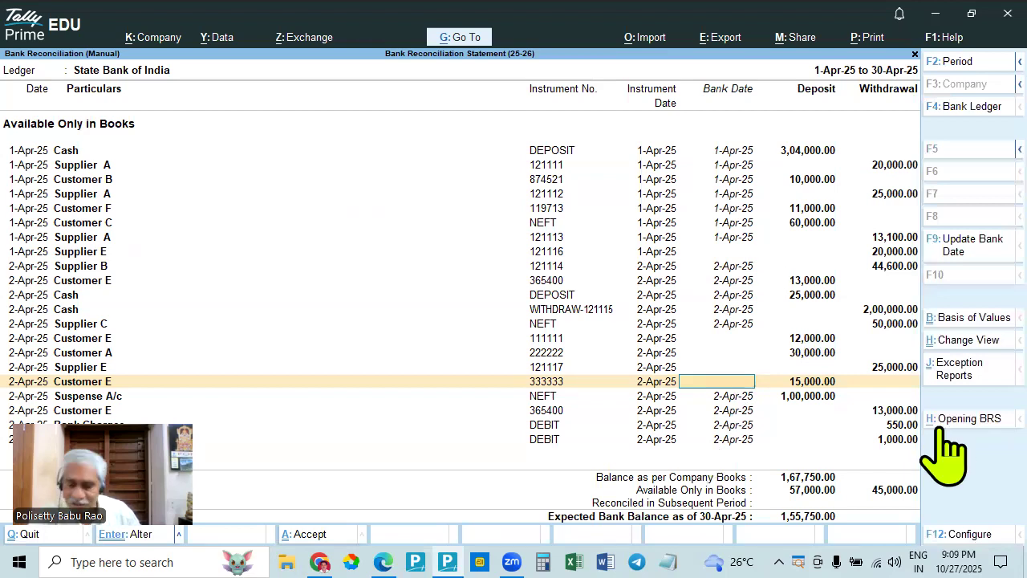
# - Accept the manual reconciliation of the State Bank of India ledger with the entered bank dates
pyautogui.click(720, 441)
pyautogui.press('Return')
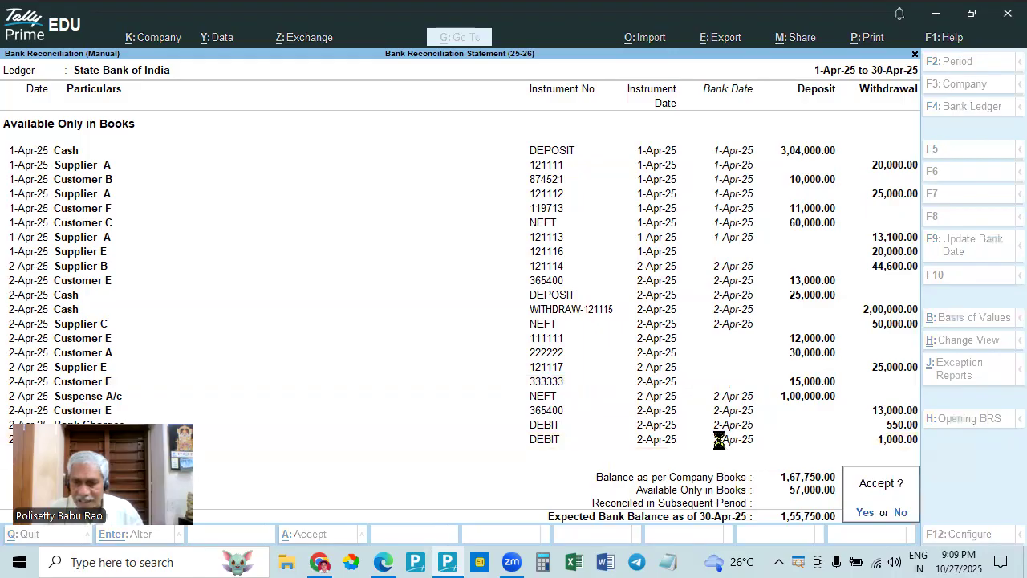
pyautogui.press('Return')
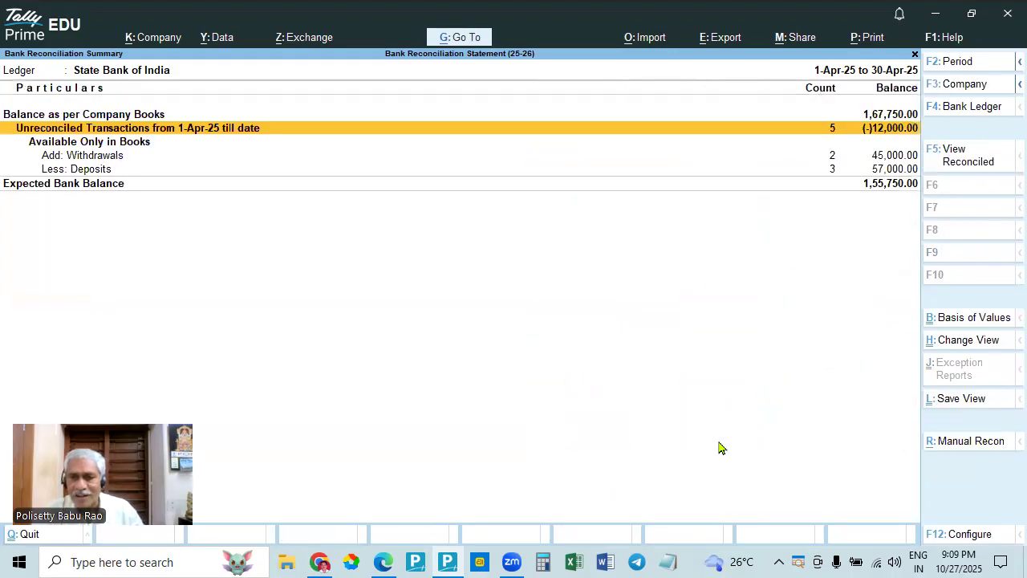
# - Compare the expected bank balance with the statement's closing balance in Edge, and list the unreconciled transactions in TallyPrime
pyautogui.hotkey('alt', 'Tab')
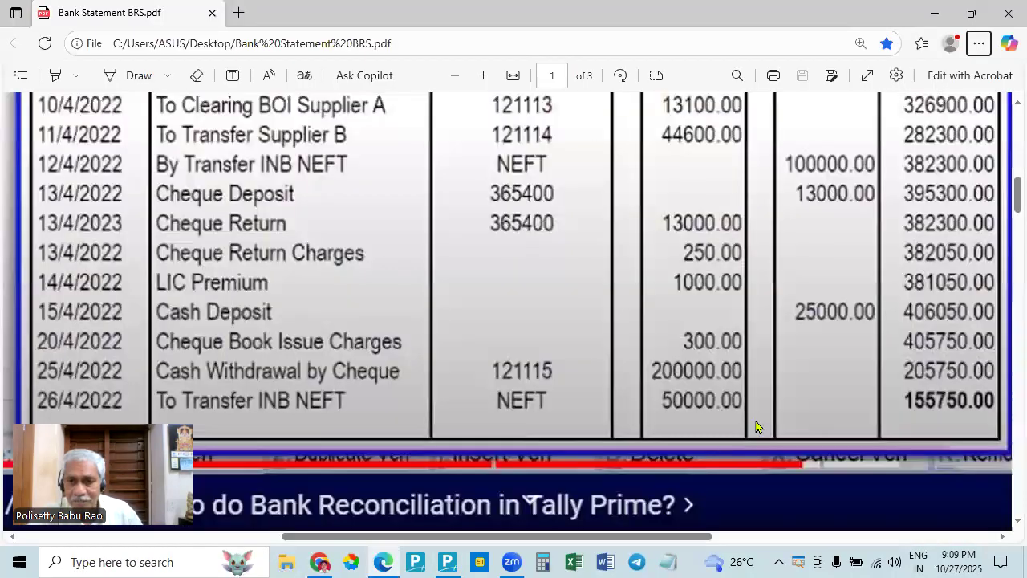
pyautogui.hotkey('alt', 'Tab')
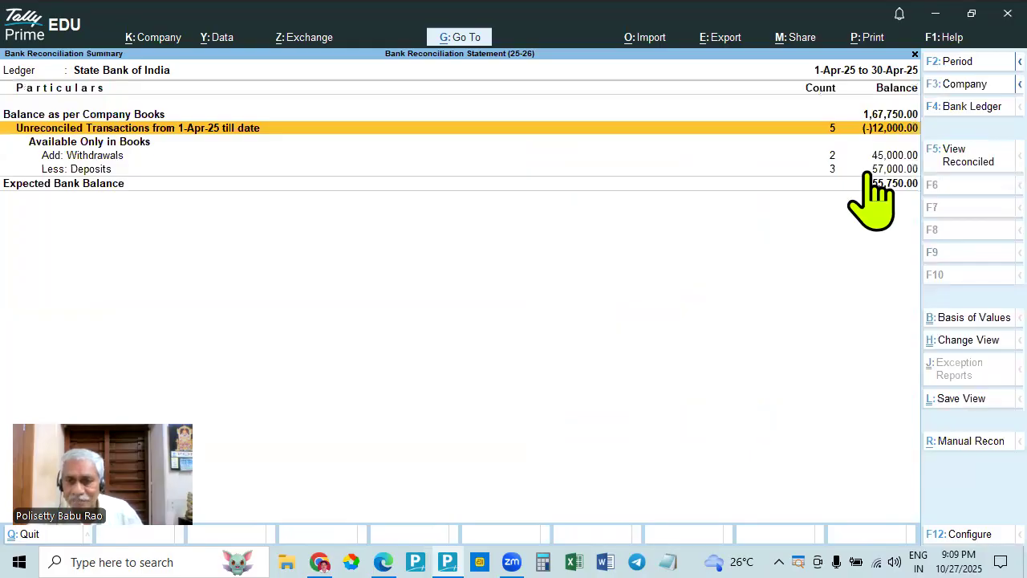
pyautogui.press('Return')
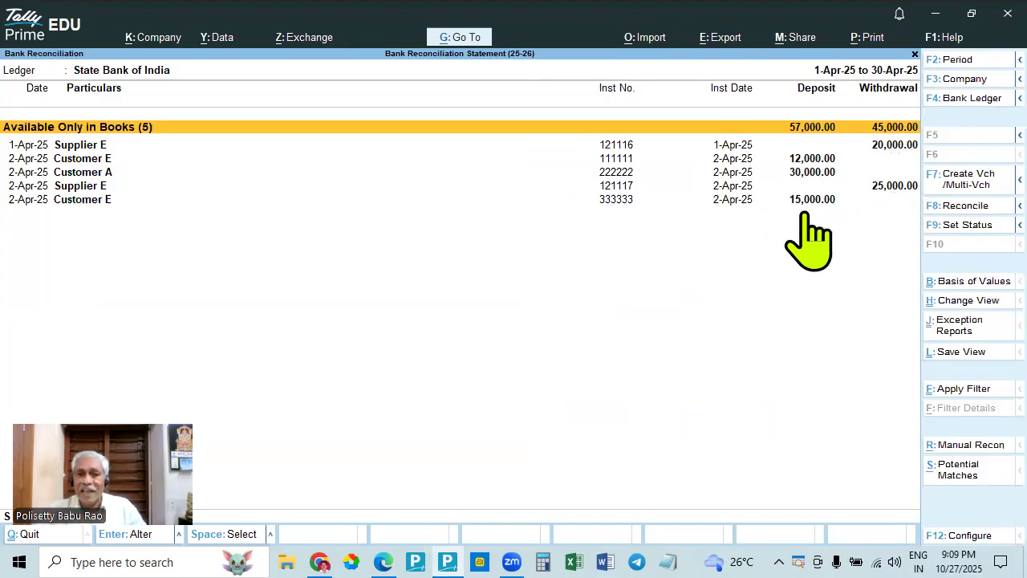
pyautogui.click(734, 148)
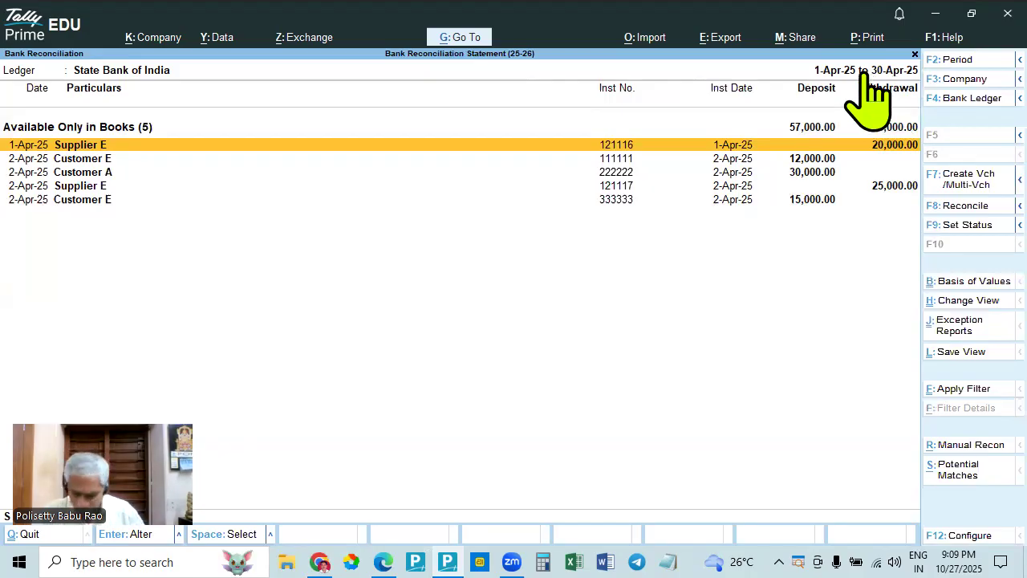
# - Limit the unreconciled transactions to the period 1-Apr-25 to 2-Apr-25, and reopen the list from the reconciliation summary
pyautogui.press('F2')
pyautogui.write('1')
pyautogui.write('.4')
pyautogui.press('Return')
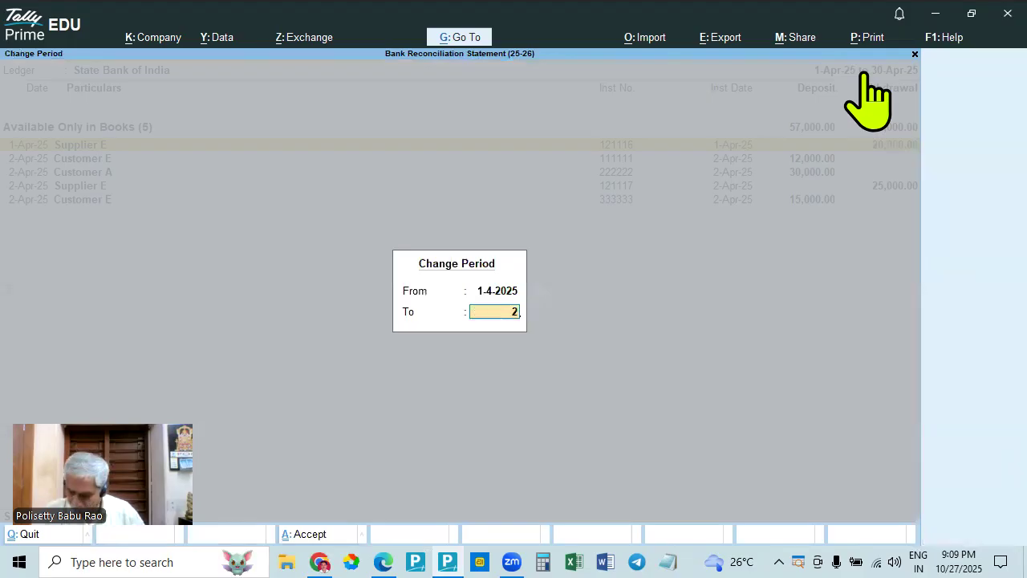
pyautogui.press('Return')
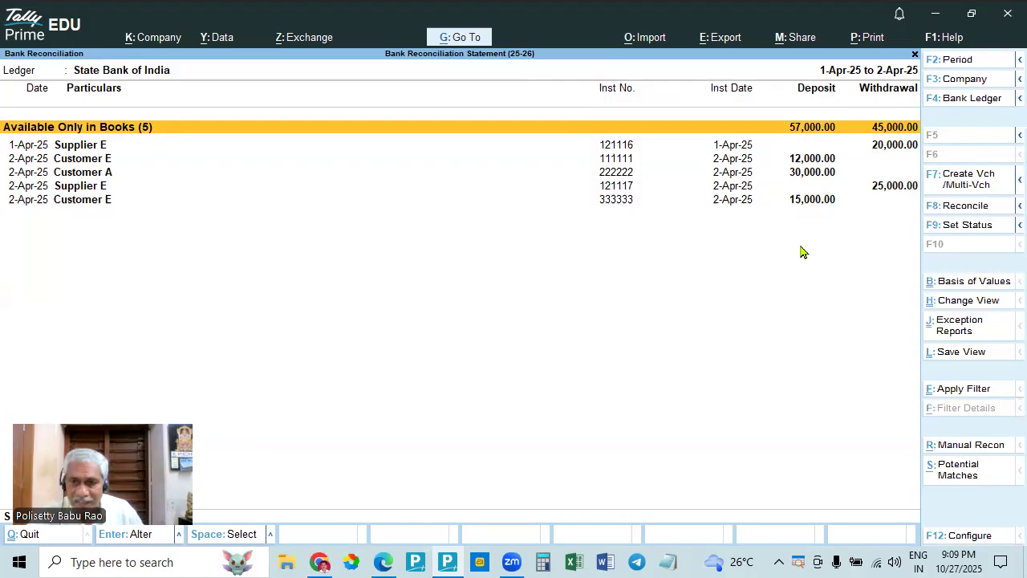
pyautogui.press('Escape')
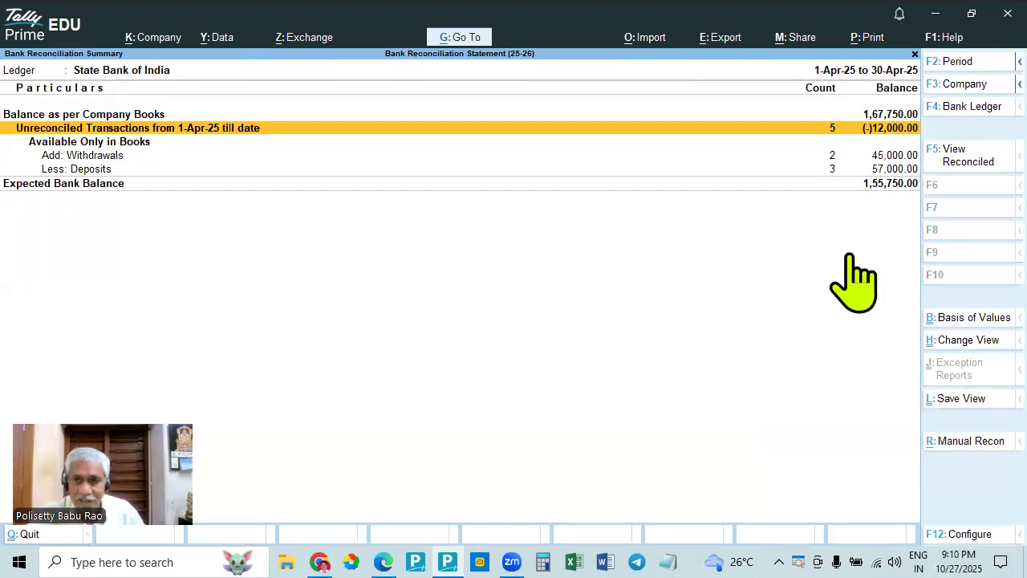
pyautogui.press('Return')
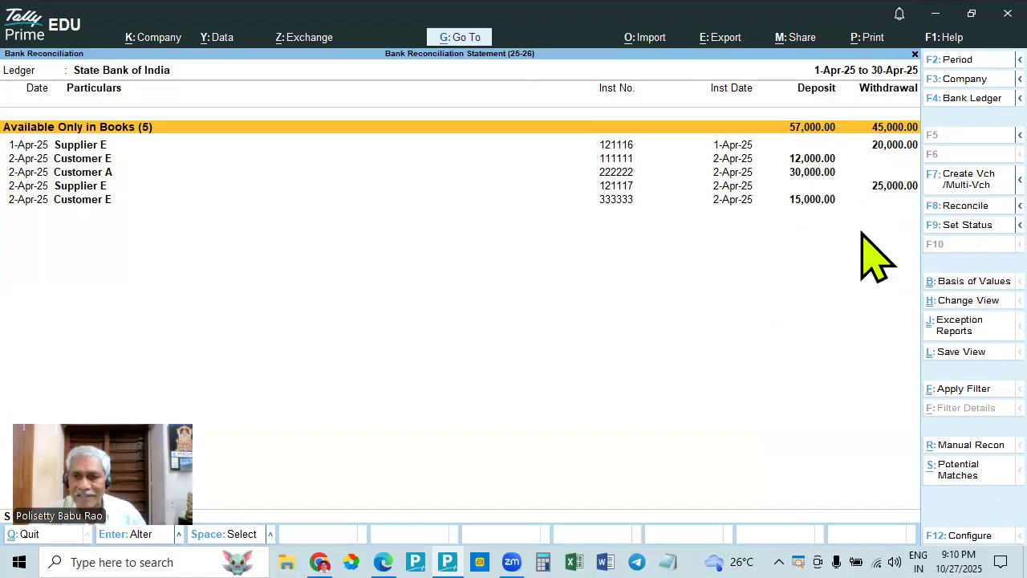
# - Leave the reconciliation and review the April vouchers of the State Bank of India ledger through to the last entry
pyautogui.press('Escape')
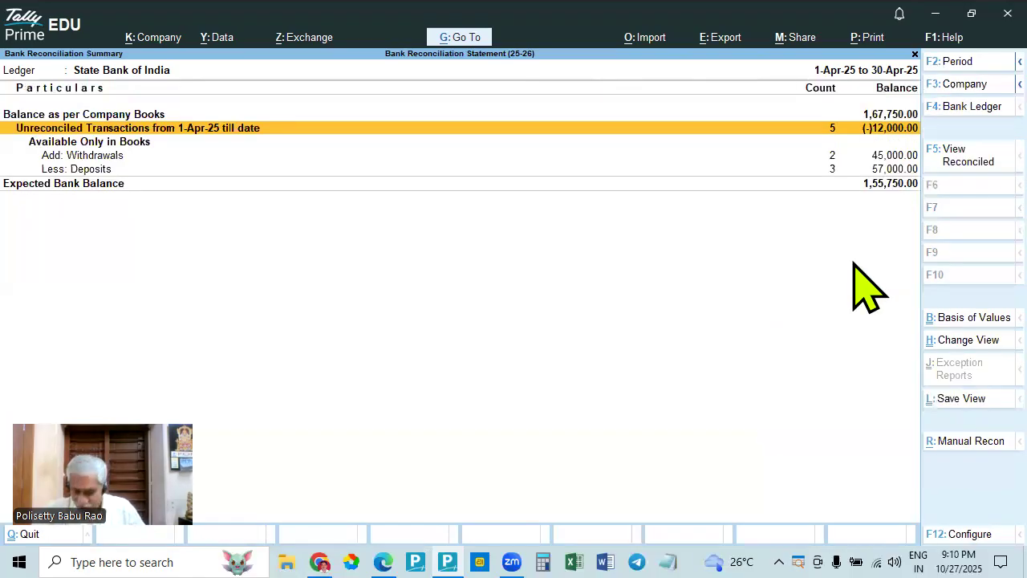
pyautogui.press('Escape')
pyautogui.press('Escape')
pyautogui.press('Escape')
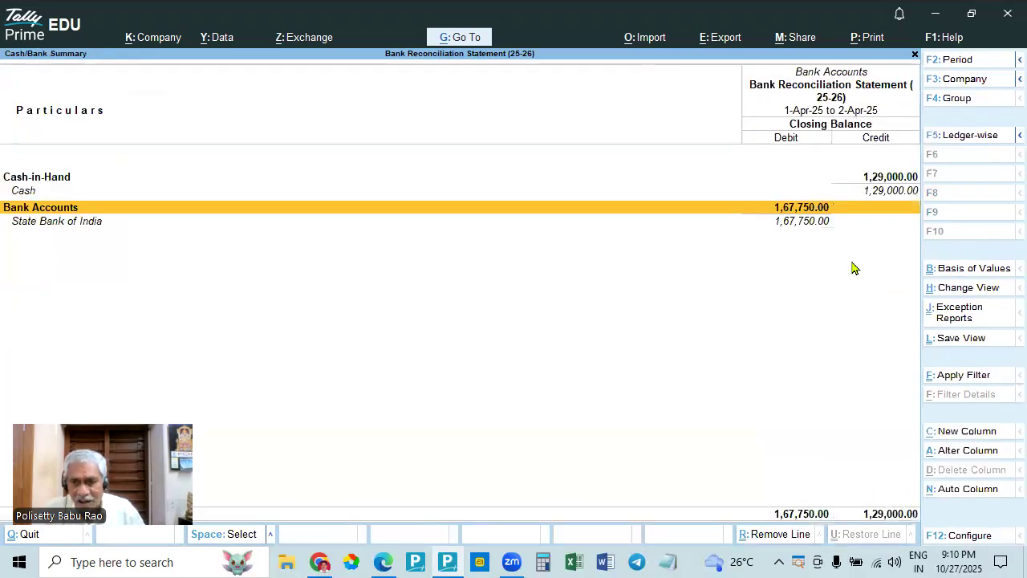
pyautogui.press('Escape')
pyautogui.press('Return')
pyautogui.press('Down')
pyautogui.press('Down')
pyautogui.press('Down')
pyautogui.press('Return')
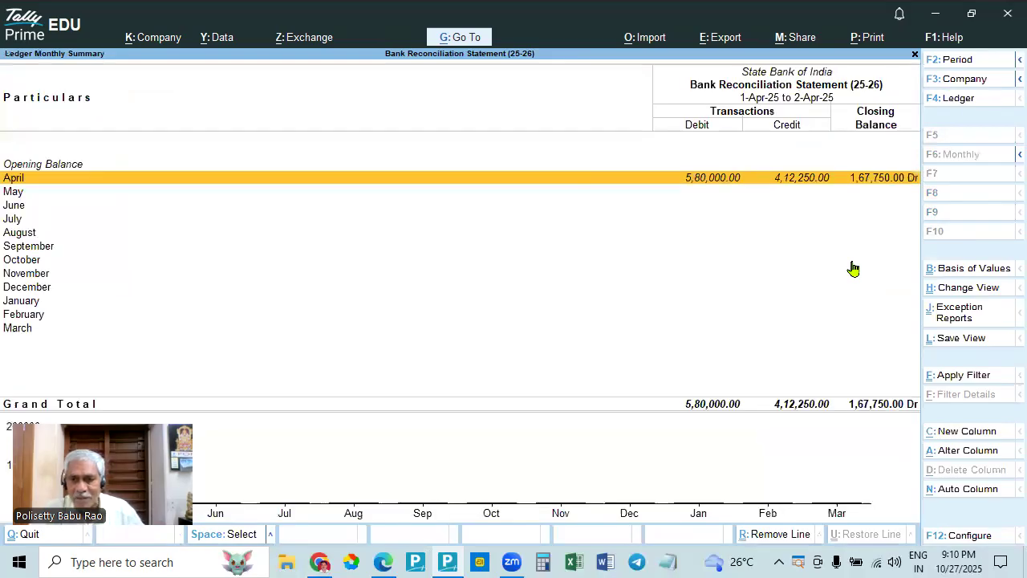
pyautogui.press('Return')
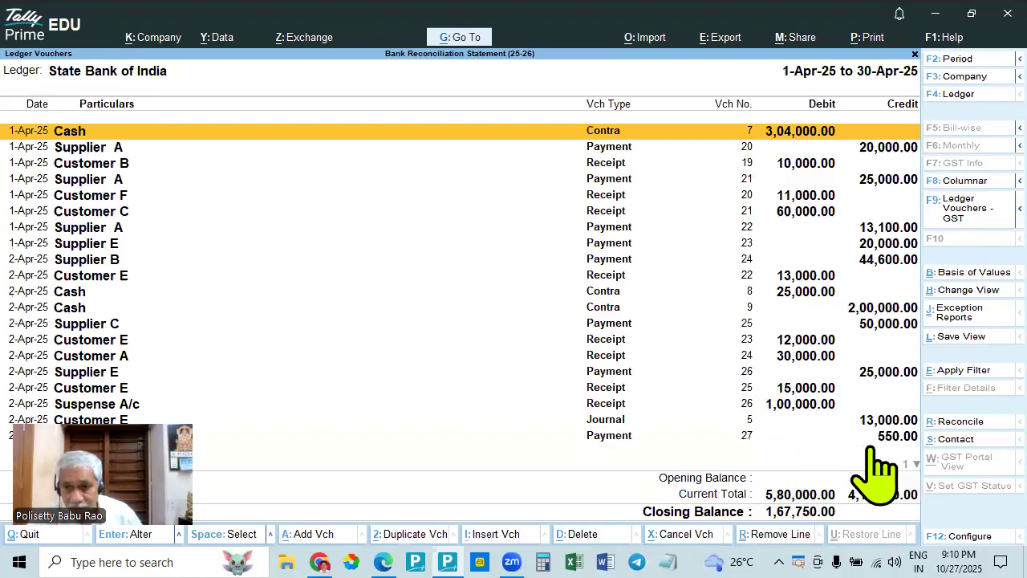
pyautogui.press('Down')
pyautogui.press('Down')
pyautogui.press('Down')
pyautogui.press('Down')
pyautogui.press('Down')
pyautogui.press('Down')
pyautogui.press('Down')
pyautogui.press('Down')
pyautogui.press('Down')
pyautogui.press('Down')
pyautogui.press('Down')
pyautogui.press('Down')
pyautogui.press('Down')
pyautogui.press('Down')
pyautogui.press('Down')
pyautogui.press('Down')
pyautogui.press('Down')
pyautogui.press('Down')
pyautogui.press('Down')
pyautogui.press('Down')
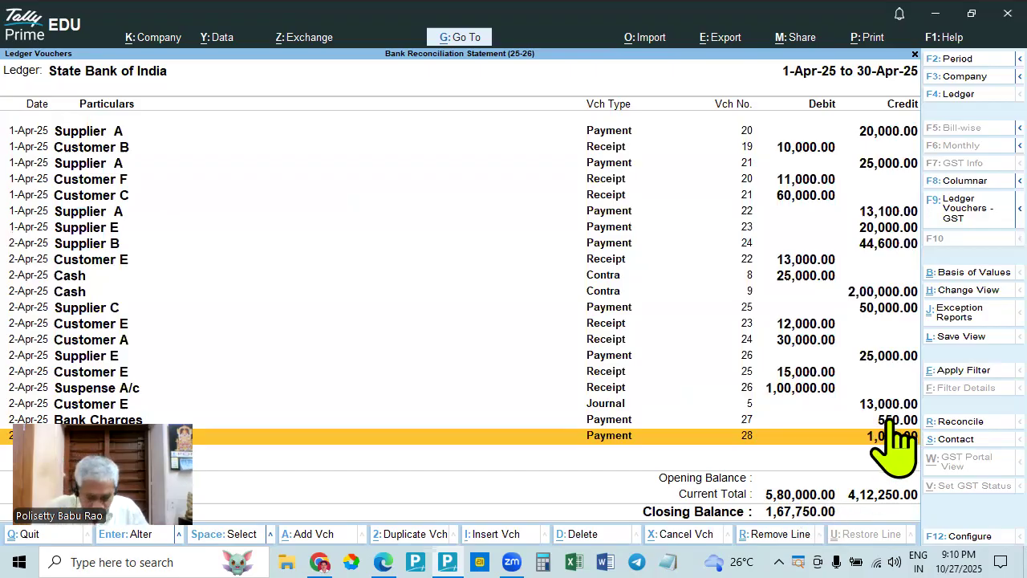
# - Compare the expected bank balance in the manual reconciliation with the statement's closing balance in Edge, and open Calculator
pyautogui.hotkey('ctrl', 'r')
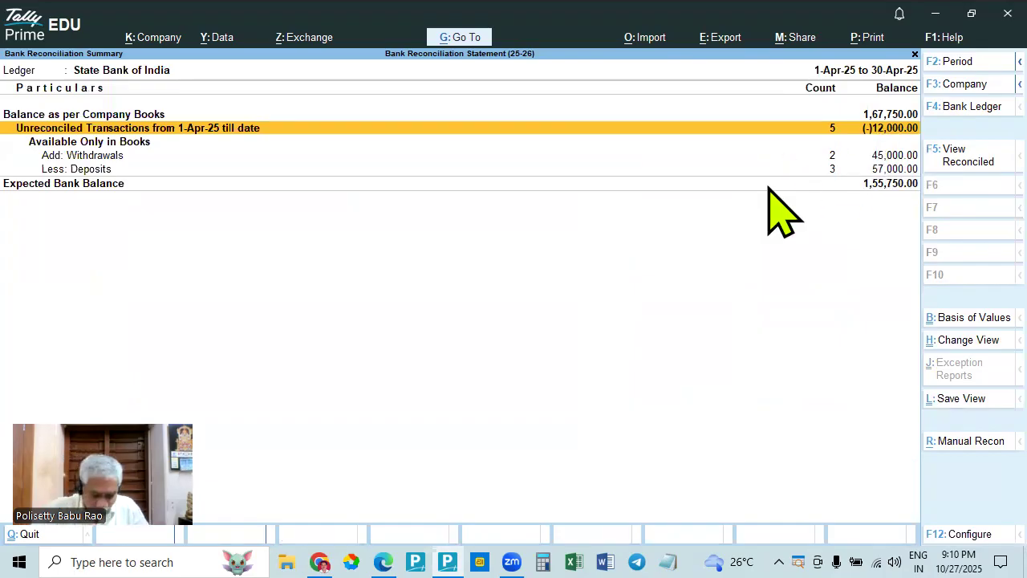
pyautogui.press('Return')
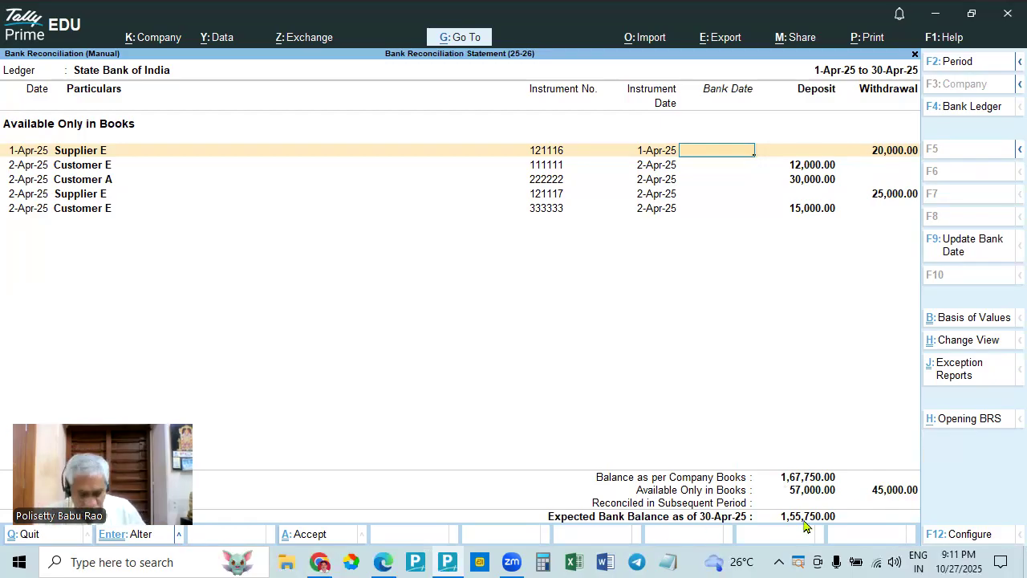
pyautogui.hotkey('alt', 'Tab')
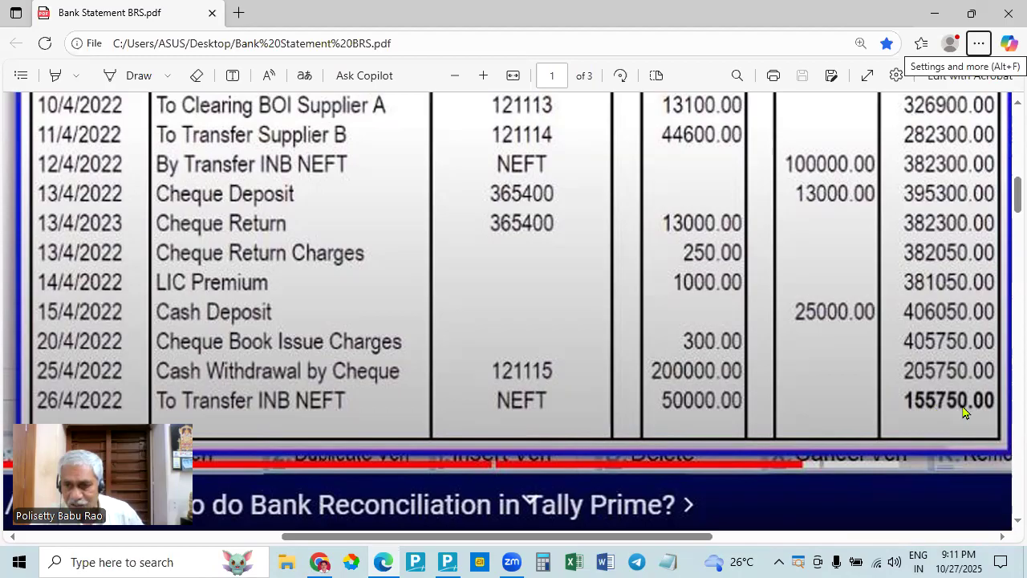
pyautogui.hotkey('alt', 'Tab')
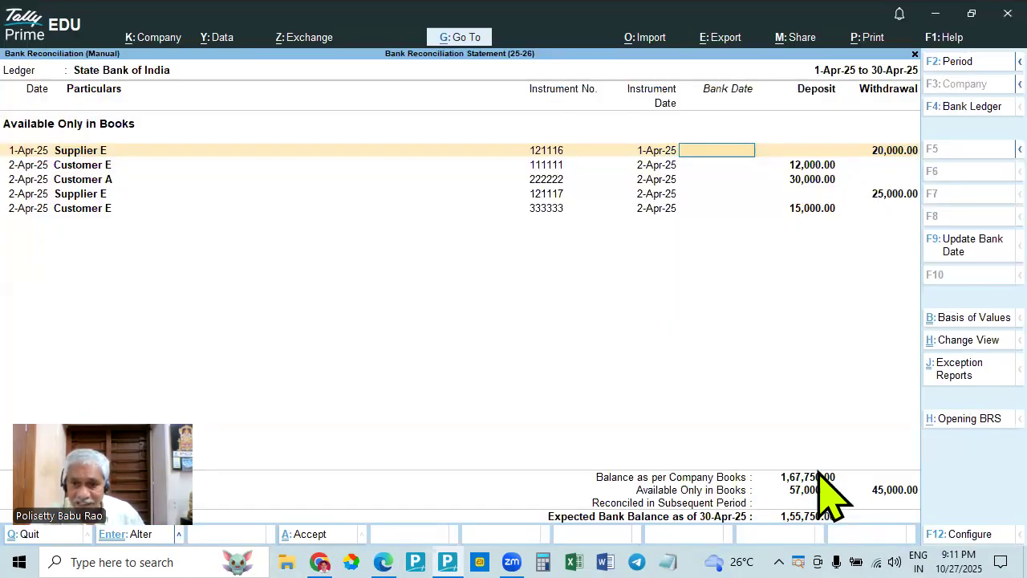
pyautogui.click(573, 561)
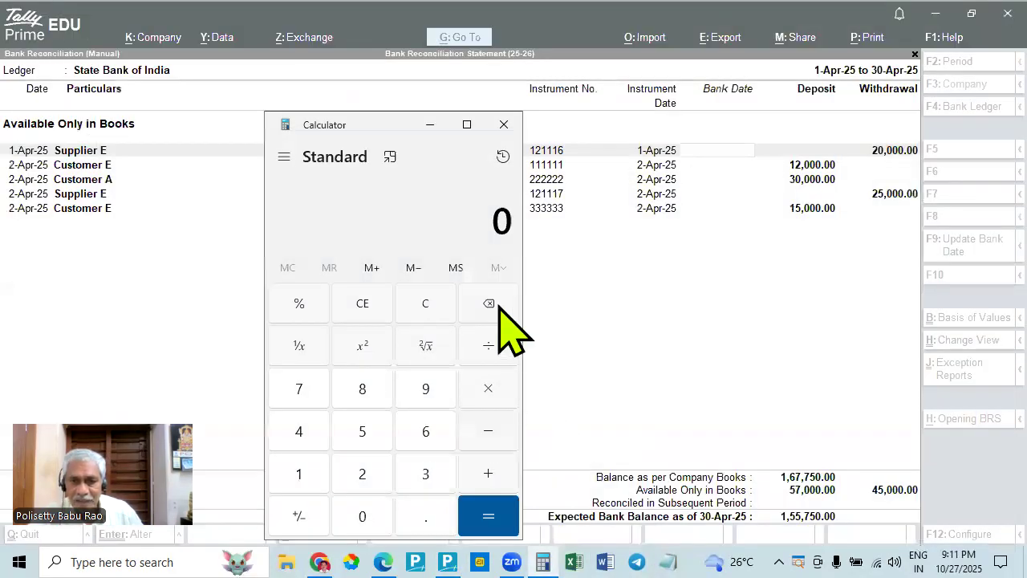
pyautogui.write('167750')
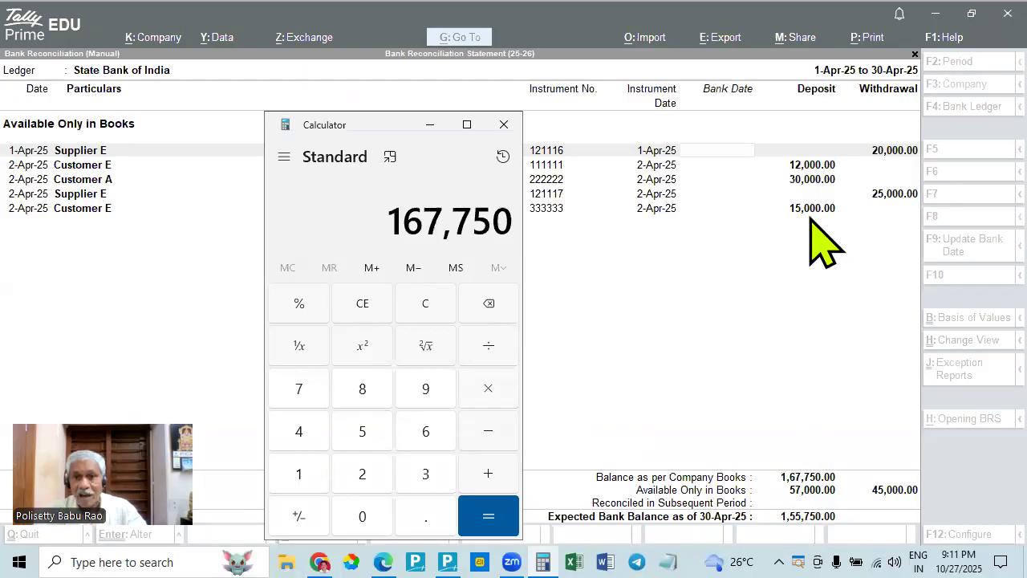
pyautogui.press('-')
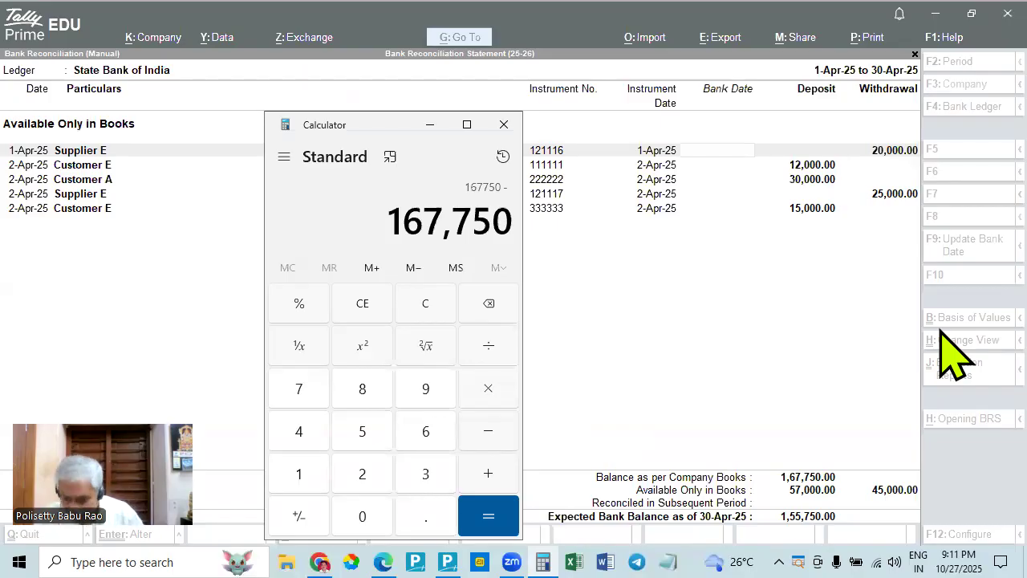
pyautogui.write('5700000')
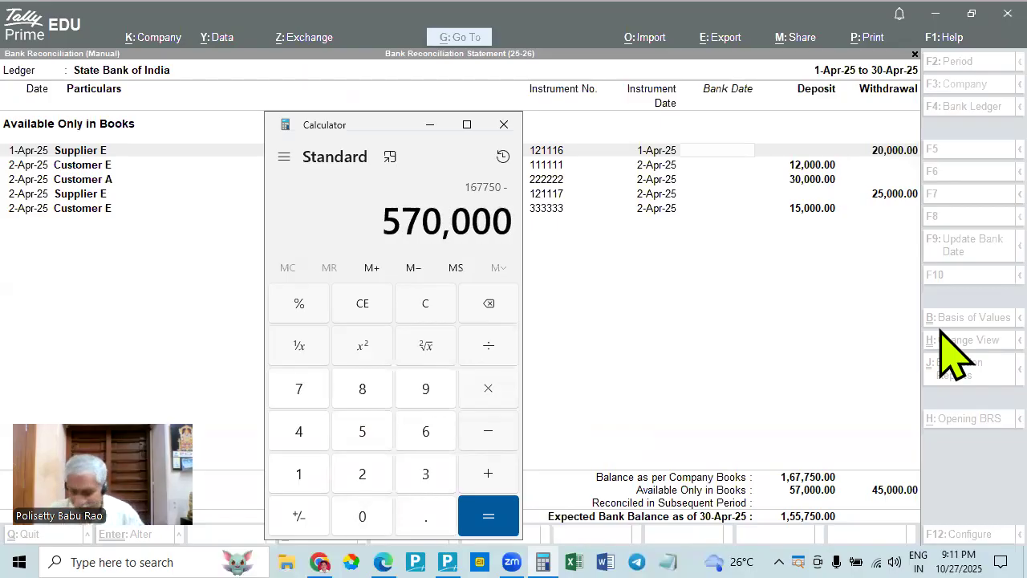
pyautogui.press('-')
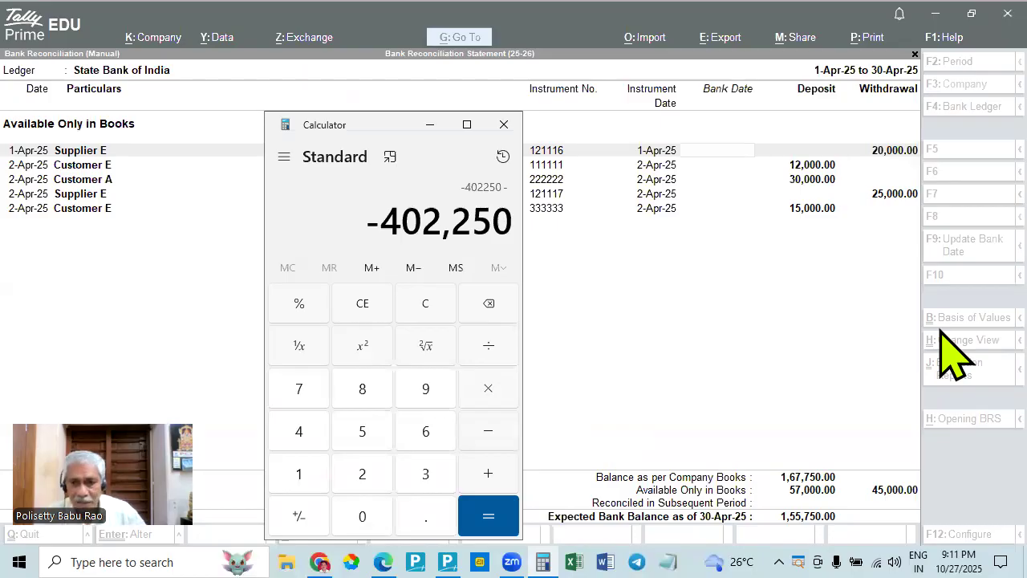
pyautogui.press('Escape')
# - Calculate the expected bank balance in Calculator by subtracting 57,000 from 167,750 and adding 45,000
pyautogui.write('167')
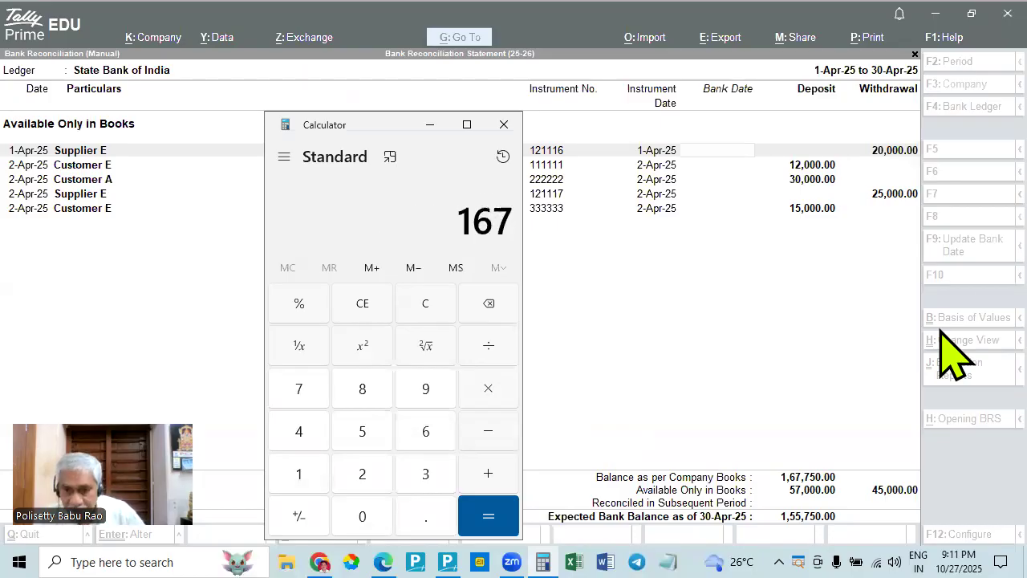
pyautogui.write(',750')
pyautogui.press('-')
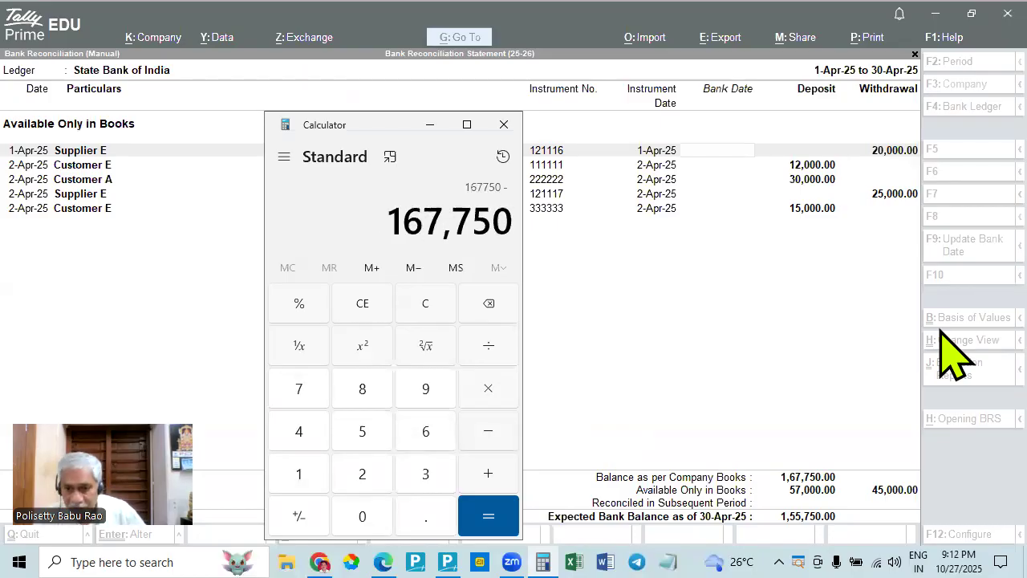
pyautogui.write('57,000')
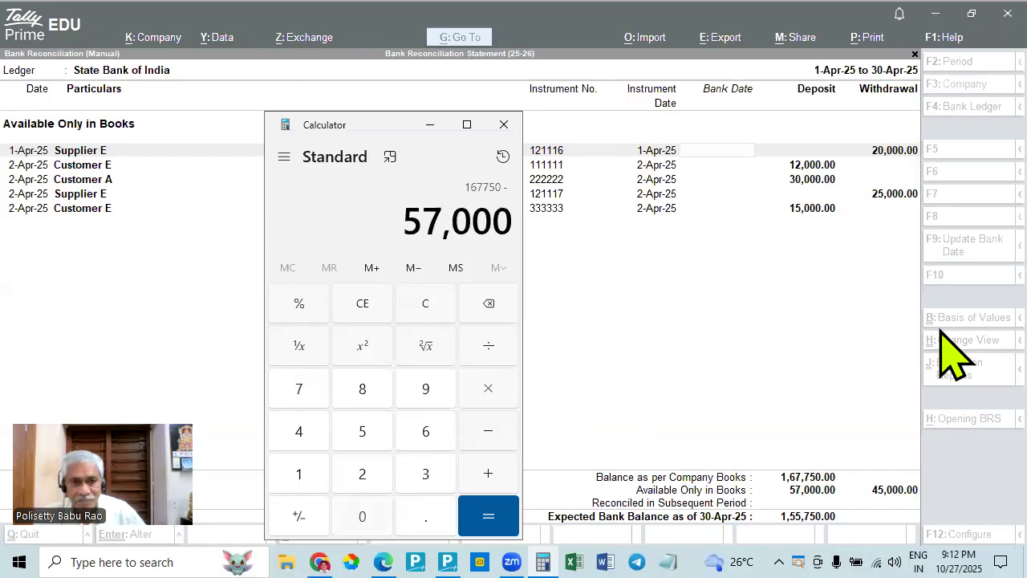
pyautogui.press('Return')
pyautogui.press('+')
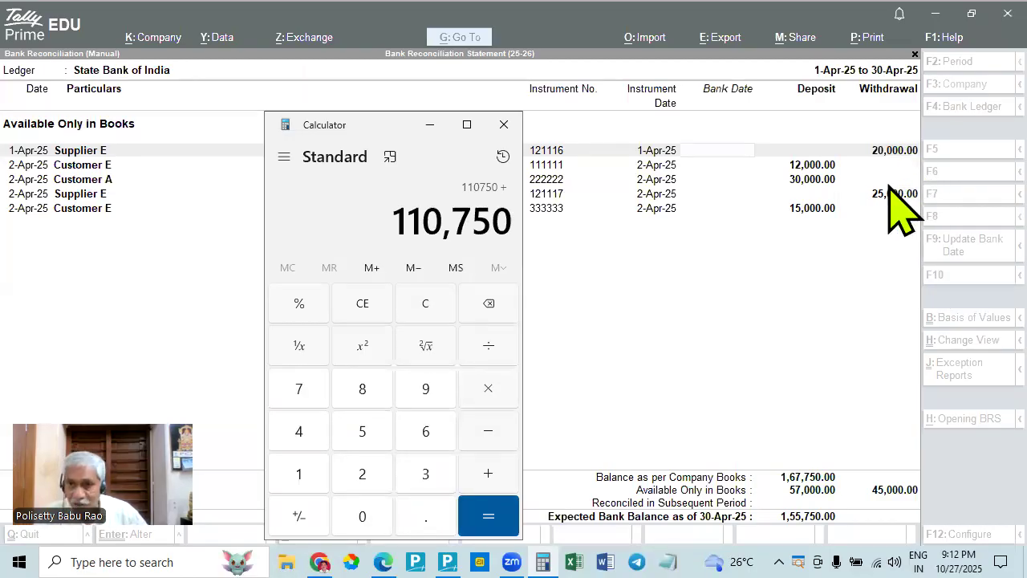
pyautogui.write('450000')
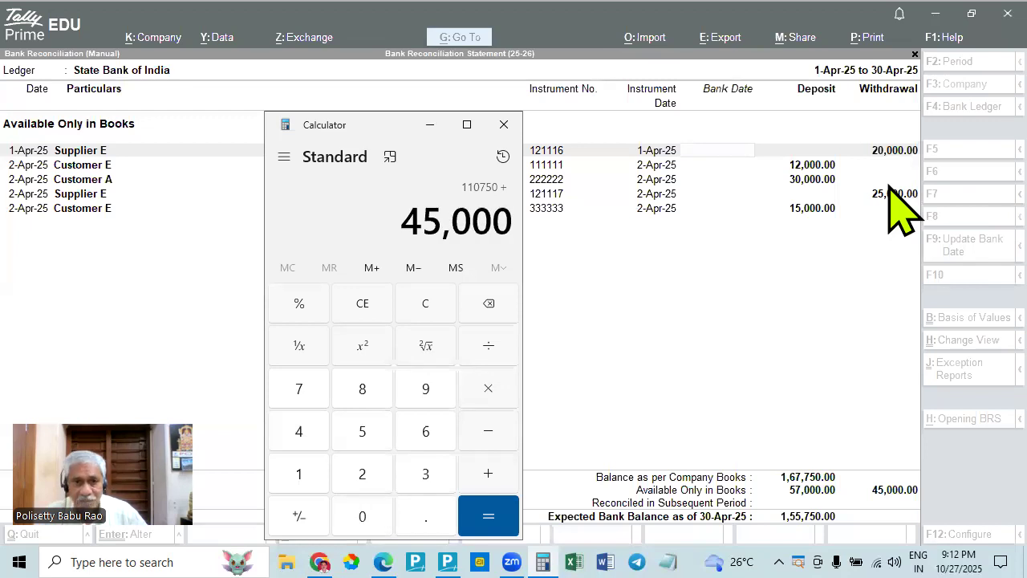
pyautogui.press('Return')
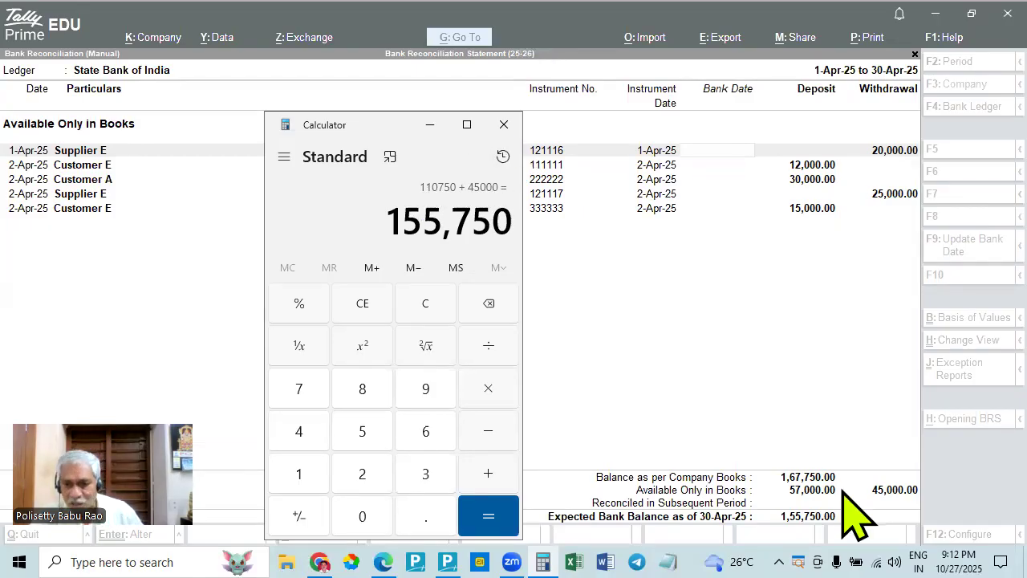
# - Return to the State Bank of India ledger vouchers in TallyPrime and list the unreconciled transactions from the reconciliation summary
pyautogui.click(802, 491)
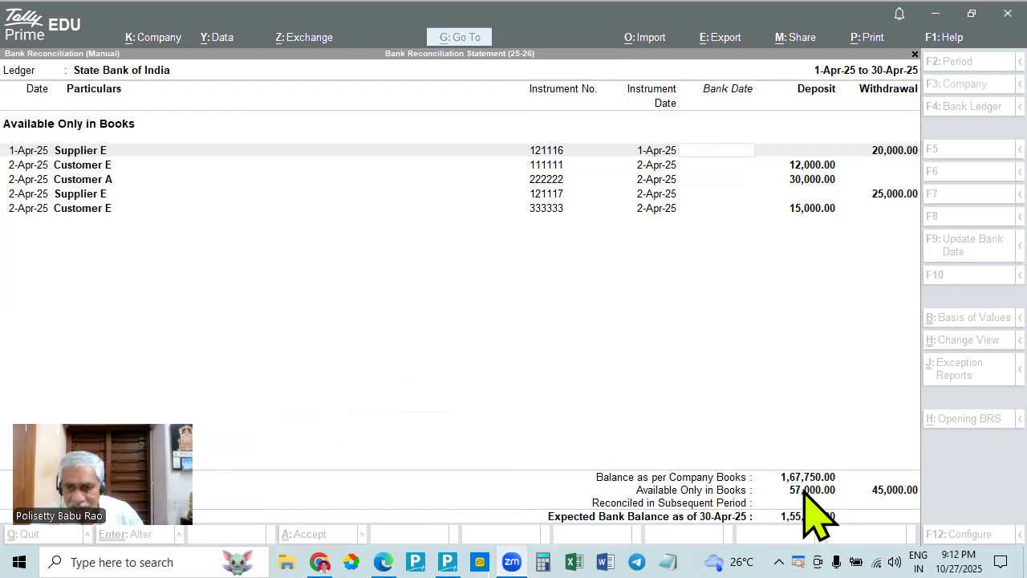
pyautogui.click(860, 404)
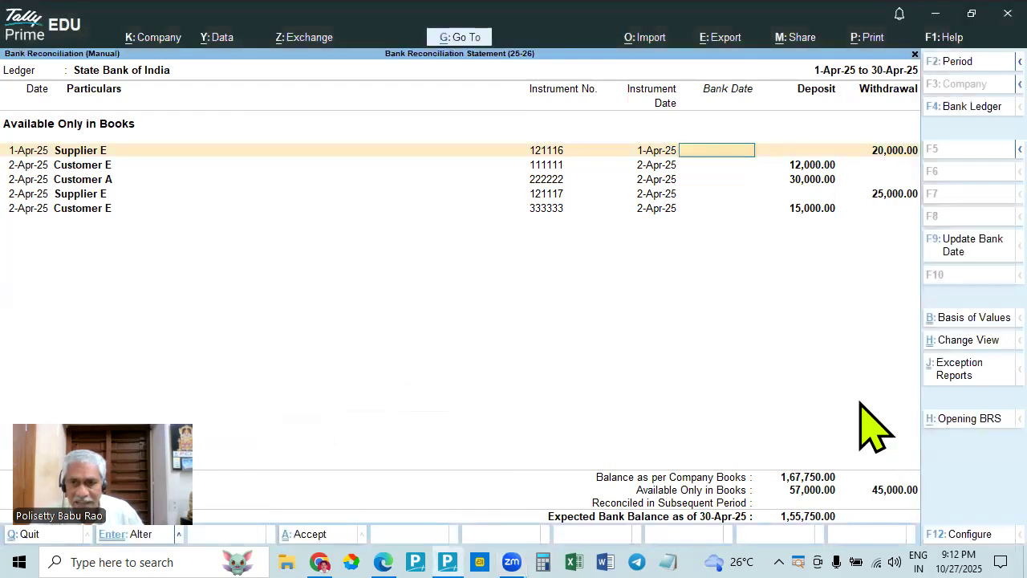
pyautogui.press('Escape')
pyautogui.press('Escape')
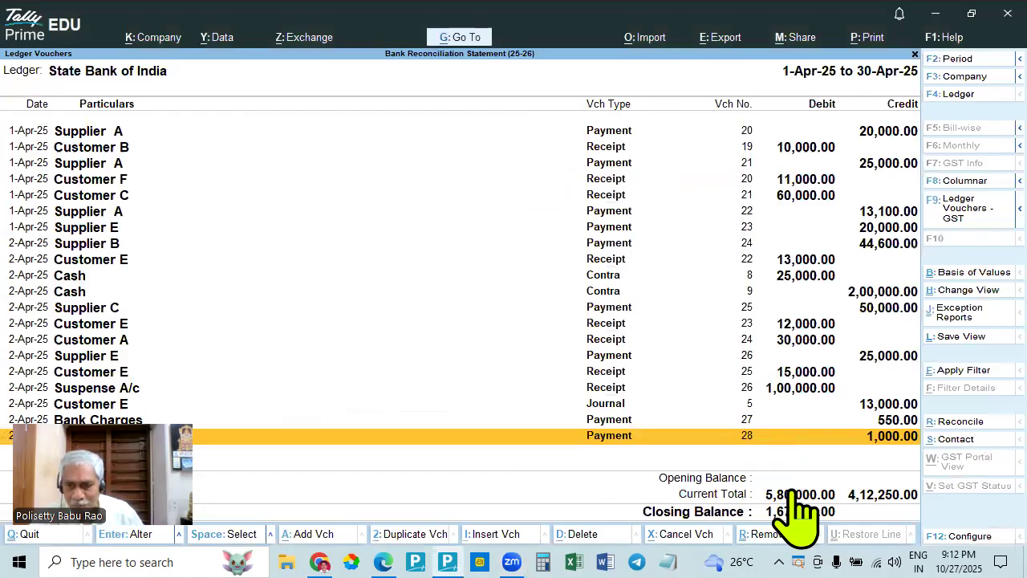
pyautogui.hotkey('ctrl', 'r')
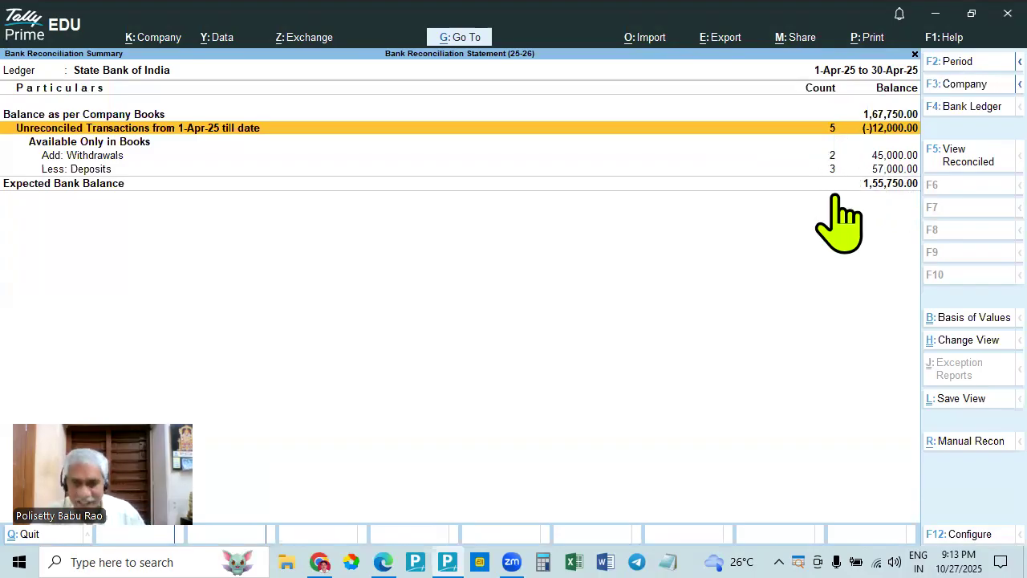
pyautogui.press('Return')
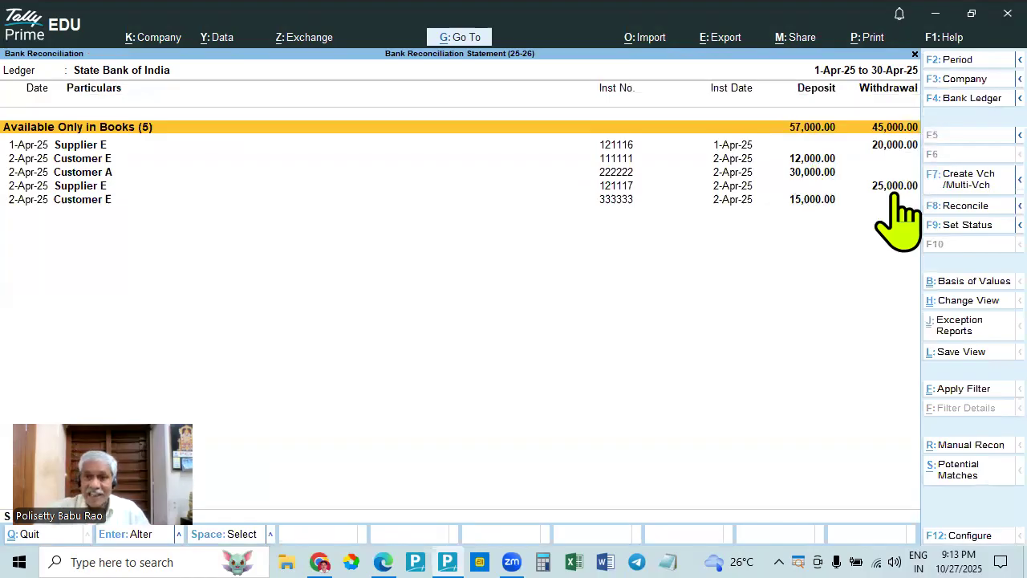
# - Close the unreconciled list and open the manual reconciliation of the State Bank of India ledger from its vouchers
pyautogui.press('Escape')
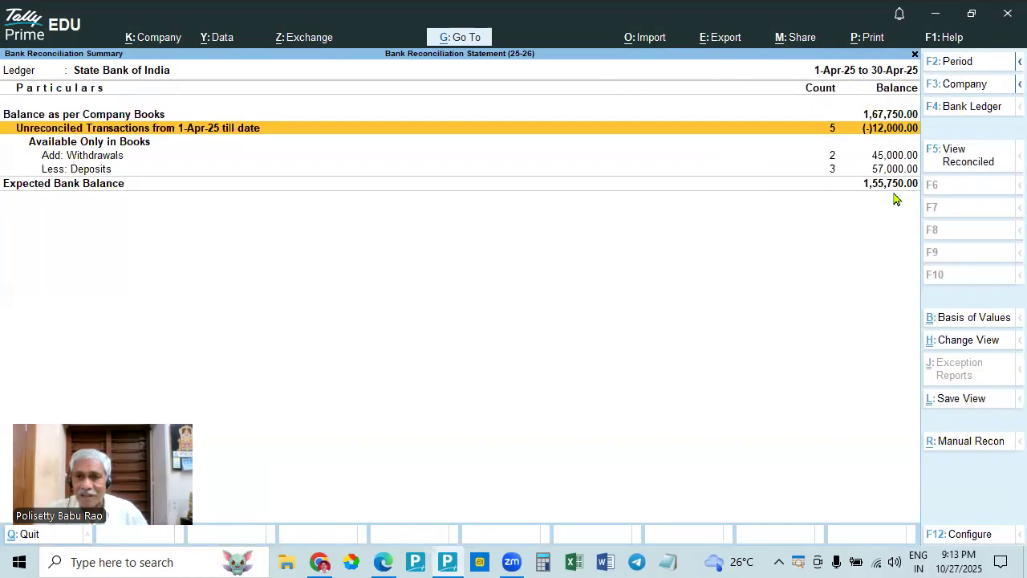
pyautogui.press('Escape')
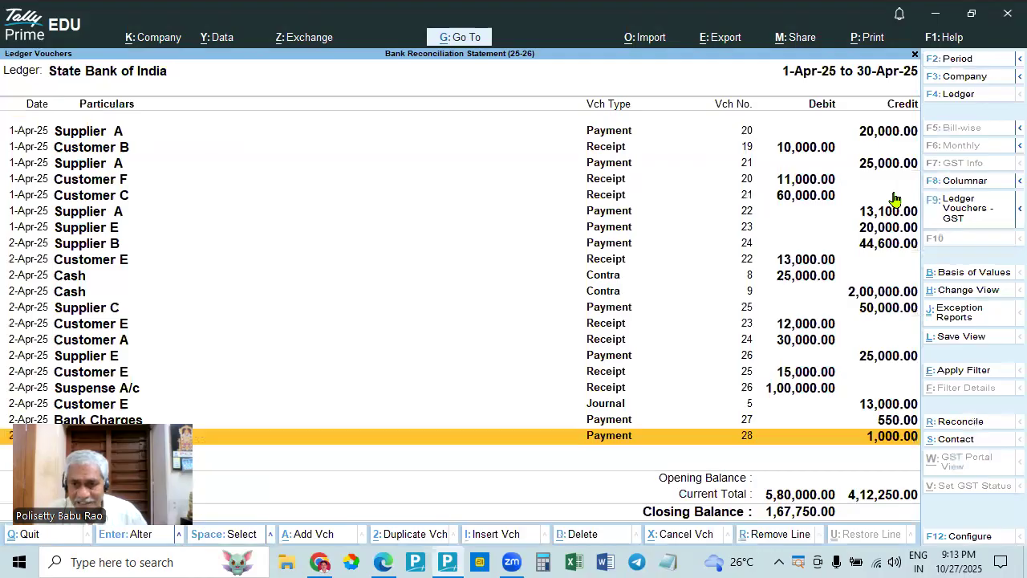
pyautogui.press('Escape')
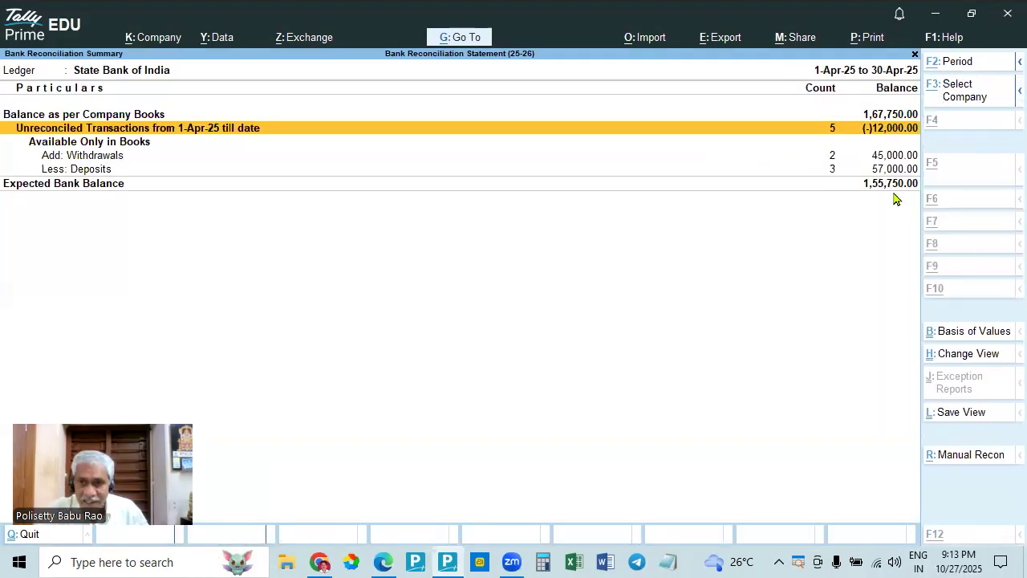
pyautogui.press('Return')
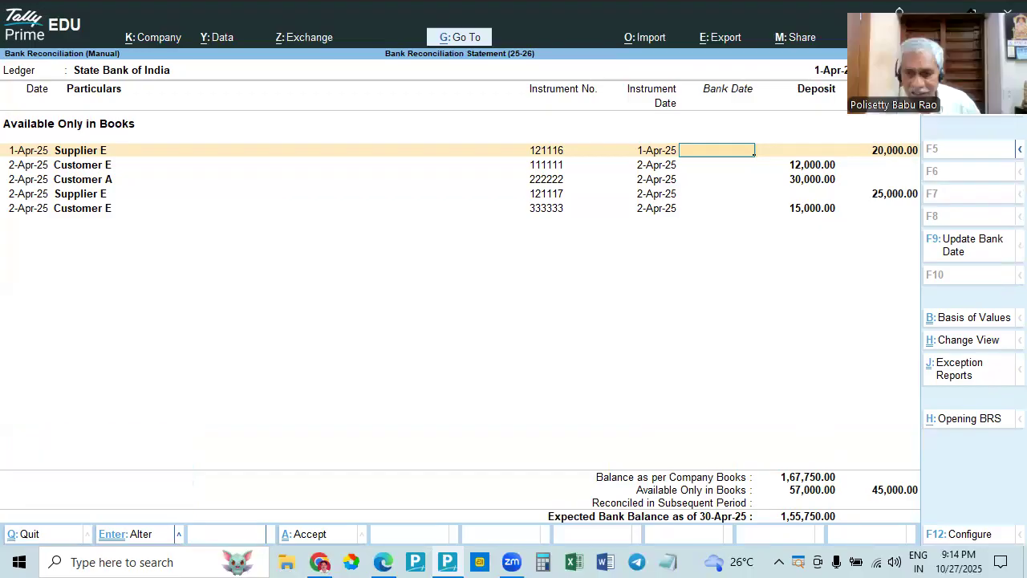
# - Return to the Gateway of Tally and open the State Bank of India reconciliation summary through Banking Activities
pyautogui.press('Escape')
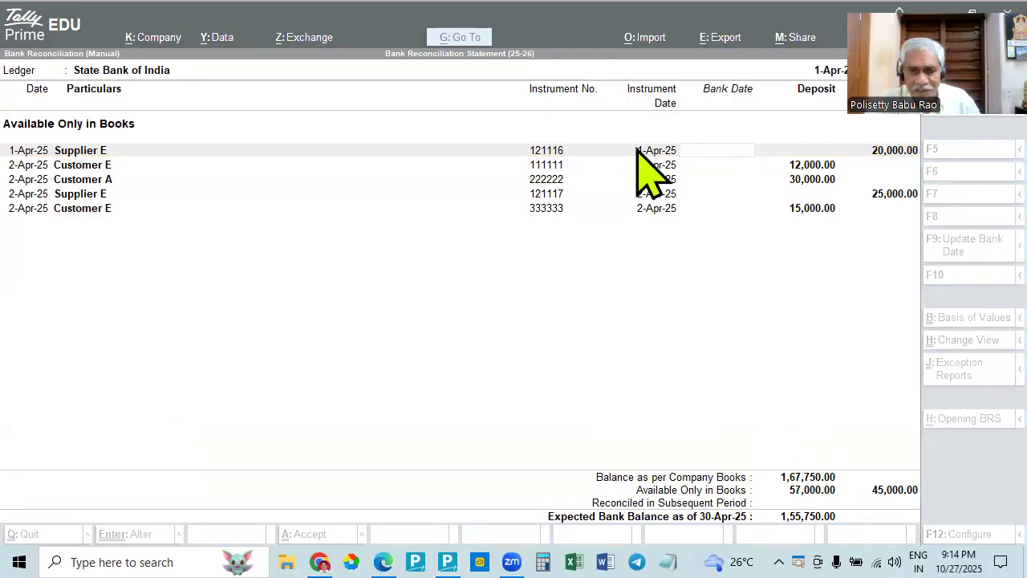
pyautogui.press('Escape')
pyautogui.press('Escape')
pyautogui.press('Escape')
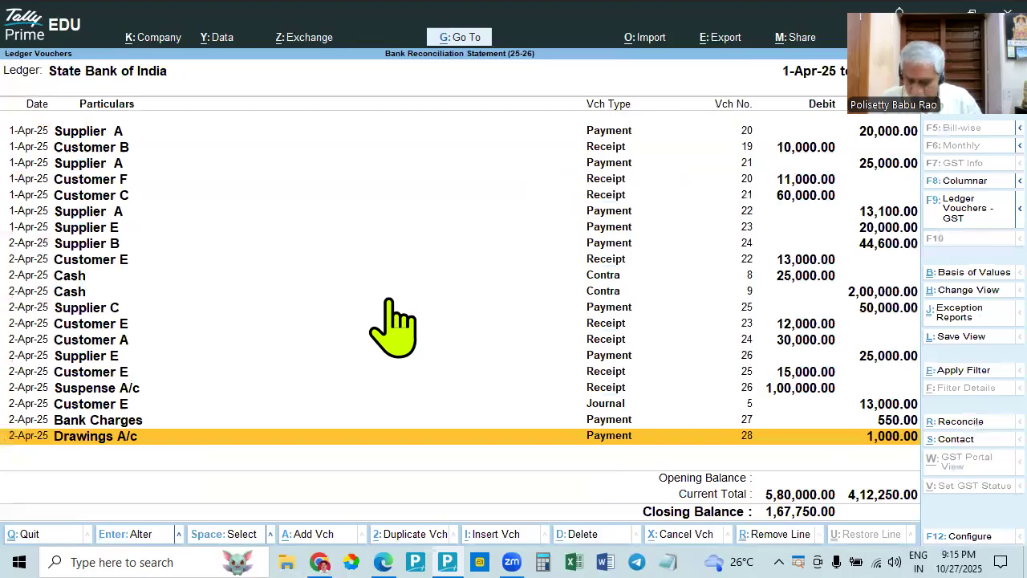
pyautogui.press('Escape')
pyautogui.press('Escape')
pyautogui.press('Escape')
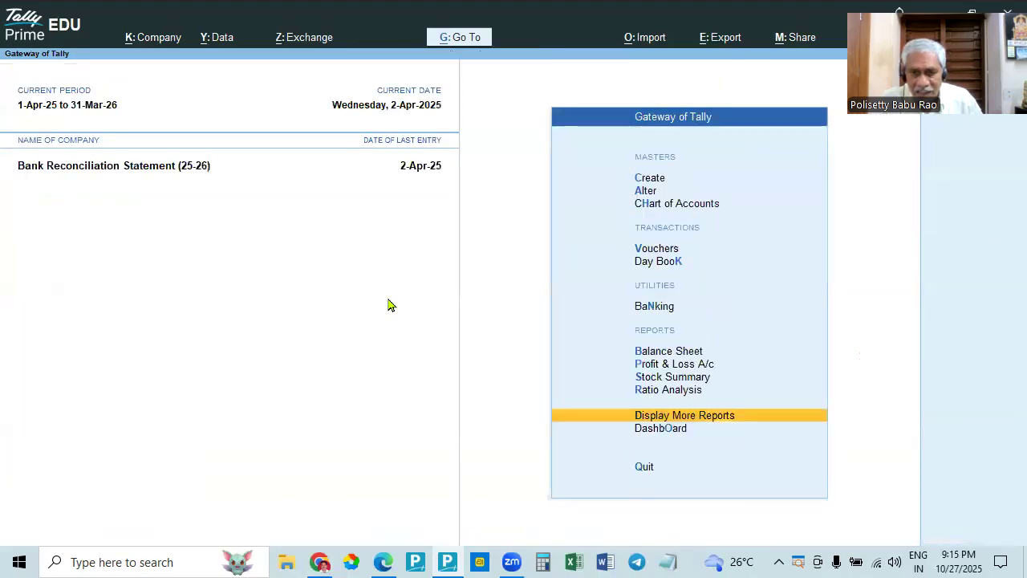
pyautogui.press('n')
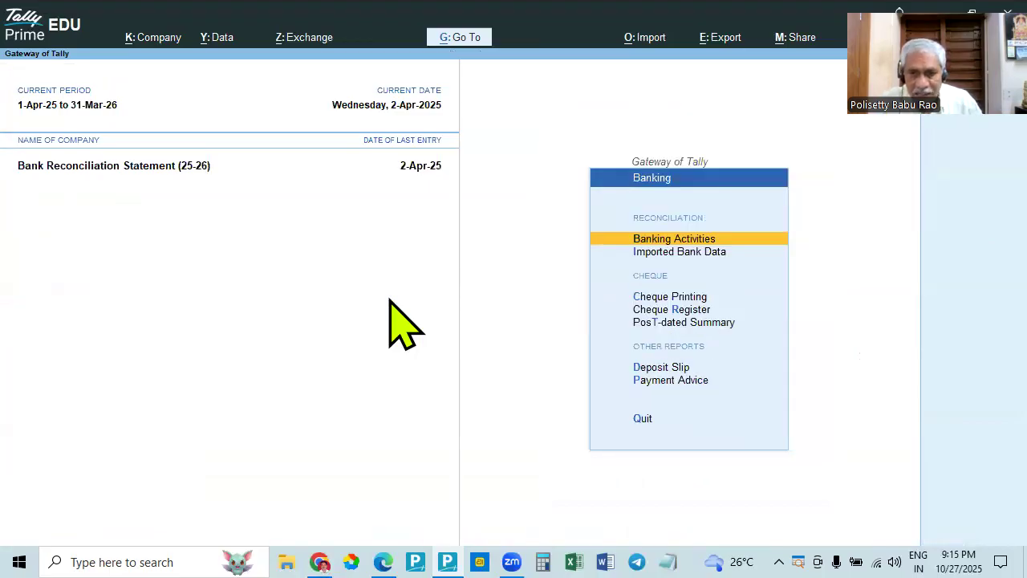
pyautogui.press('Return')
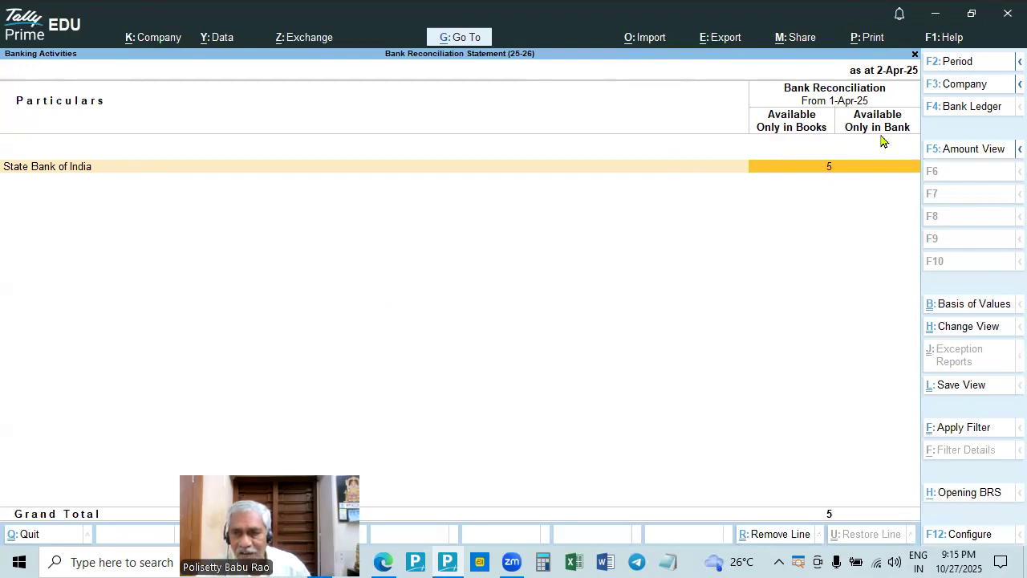
pyautogui.click(831, 167)
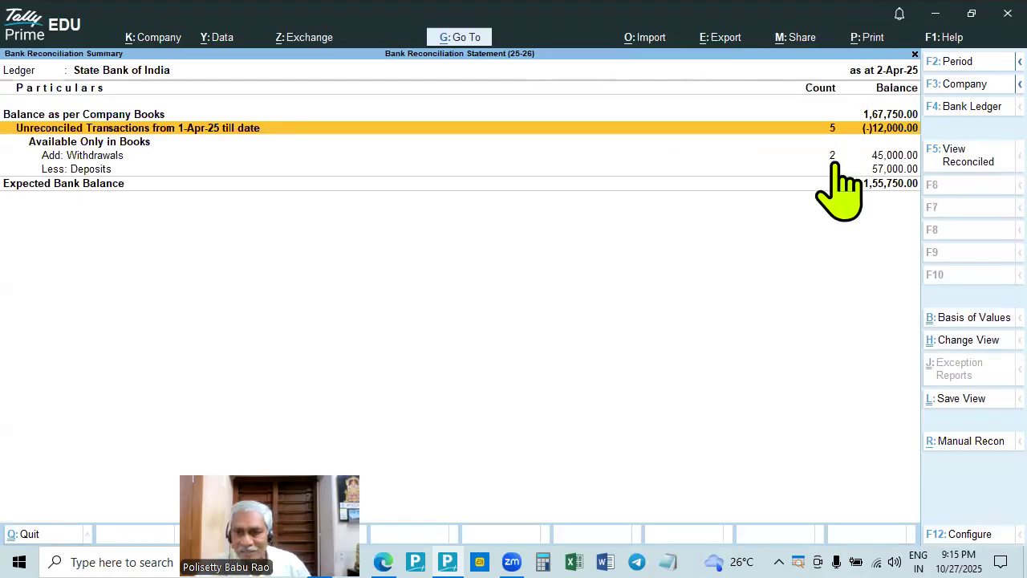
# - Close the State Bank of India reconciliation summary and open the bank-wise Cheque Register from the Banking utilities
pyautogui.press('Escape')
pyautogui.press('Escape')
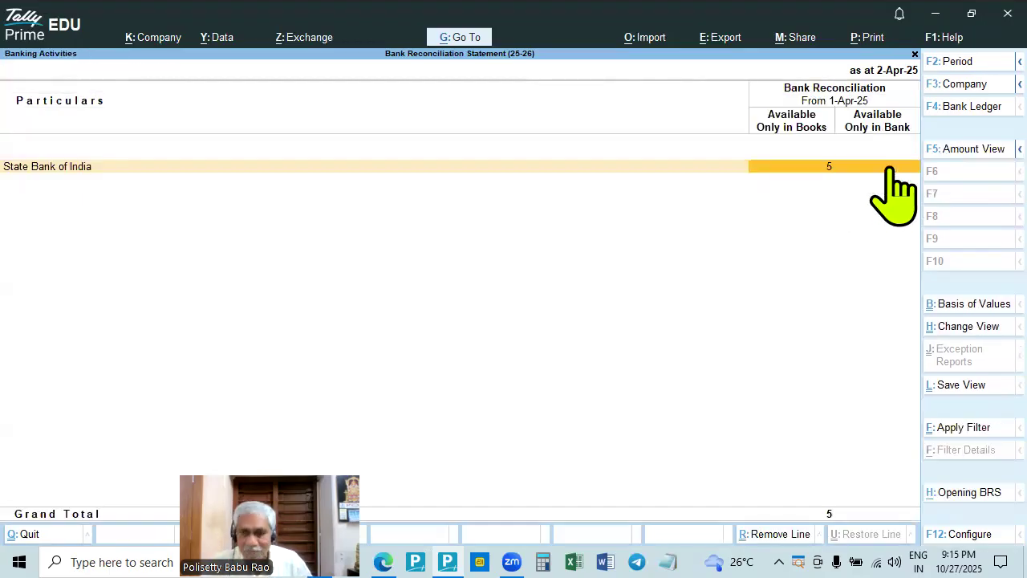
pyautogui.press('Down')
pyautogui.press('Down')
pyautogui.press('Down')
pyautogui.press('Down')
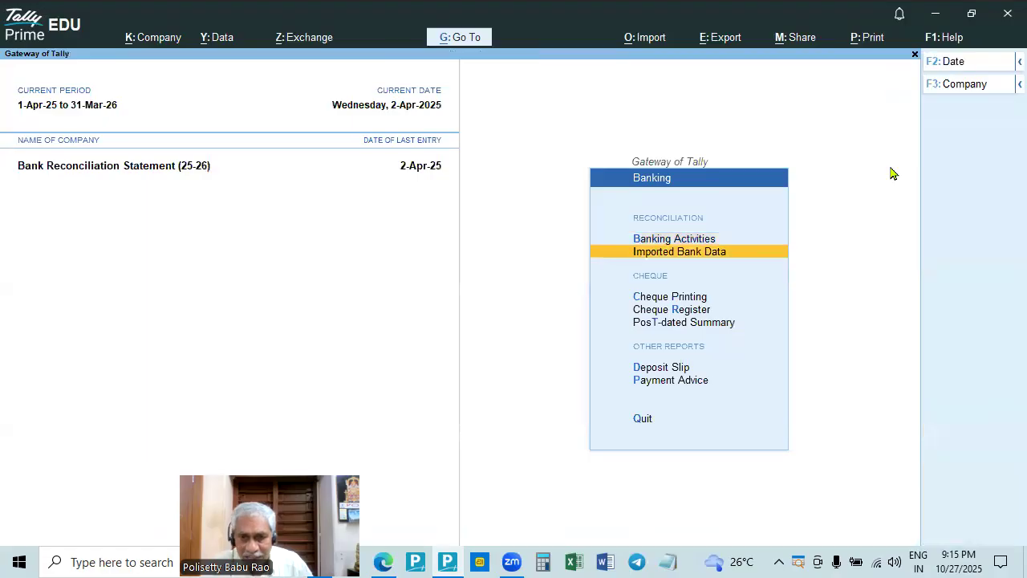
pyautogui.press('Down')
pyautogui.press('Up')
pyautogui.press('Up')
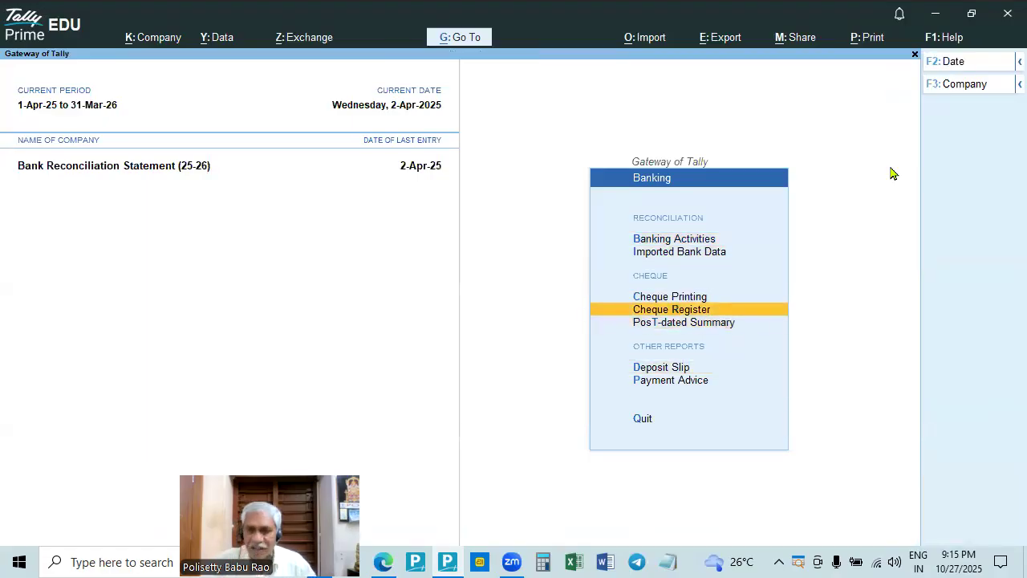
pyautogui.press('Return')
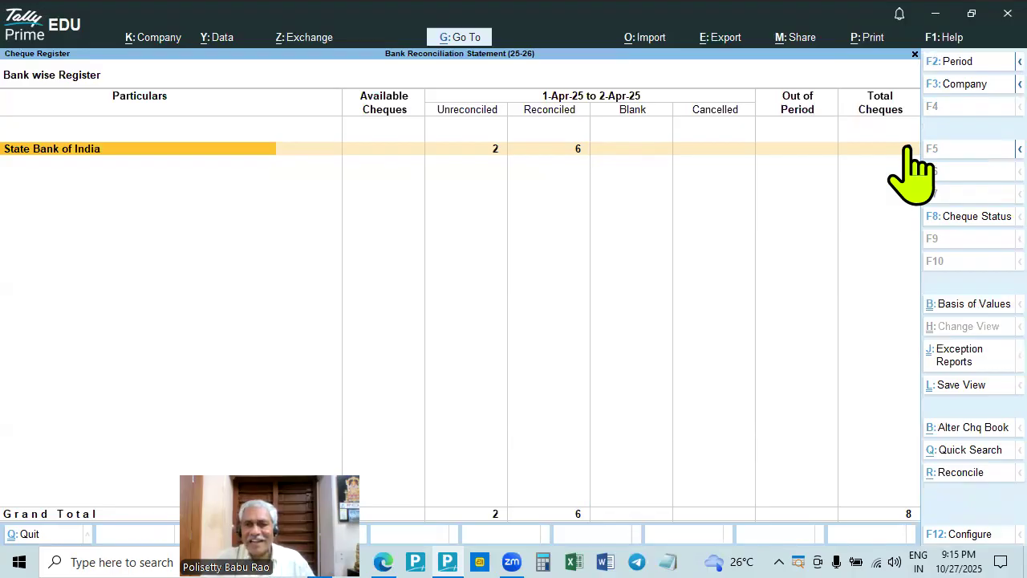
# - Close the Cheque Register and return to the main Gateway of Tally
pyautogui.press('Escape')
pyautogui.press('Down')
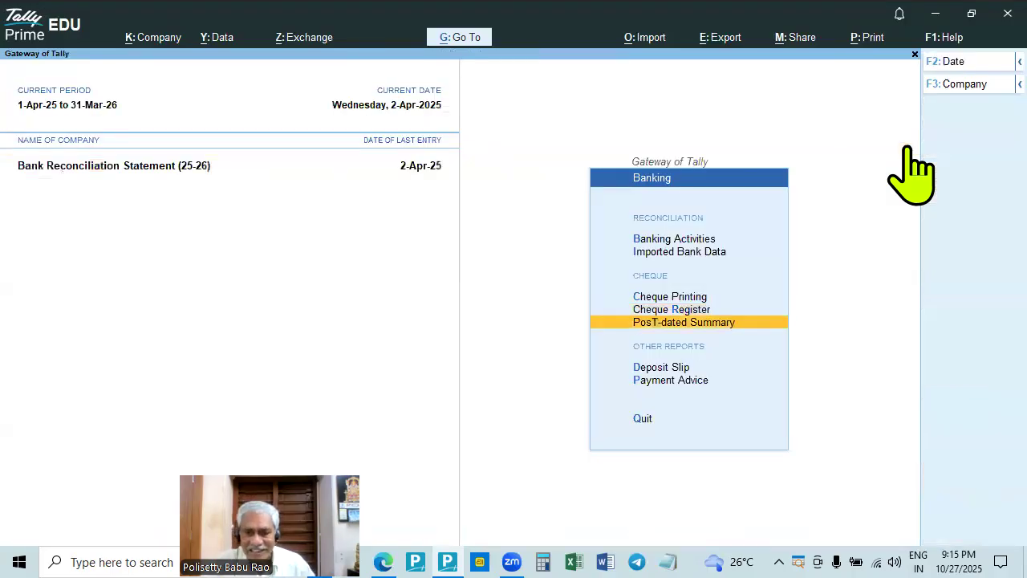
pyautogui.press('Escape')
pyautogui.press('Escape')
pyautogui.press('Escape')
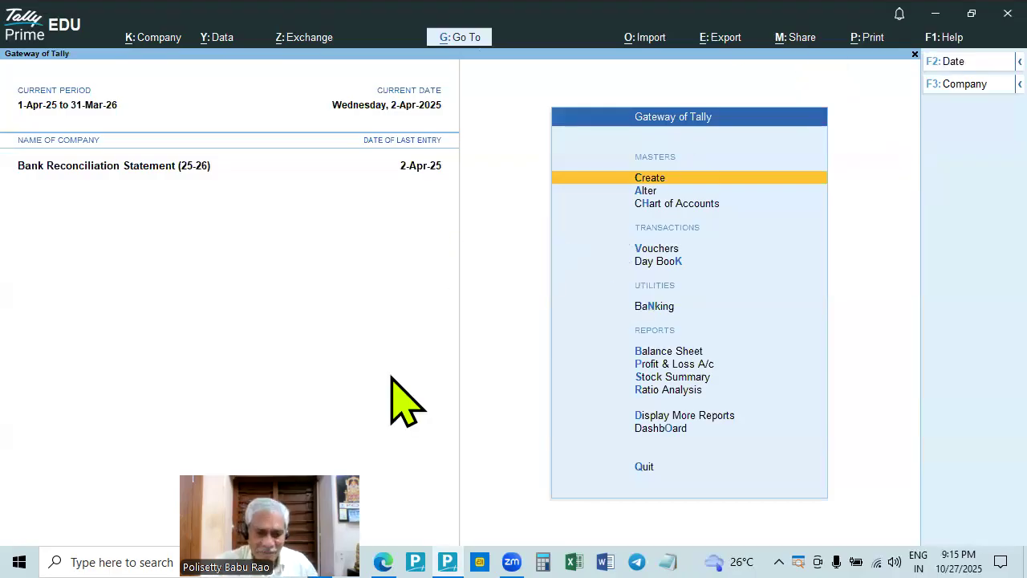
pyautogui.moveTo(307, 512); pyautogui.dragTo(465, 335)
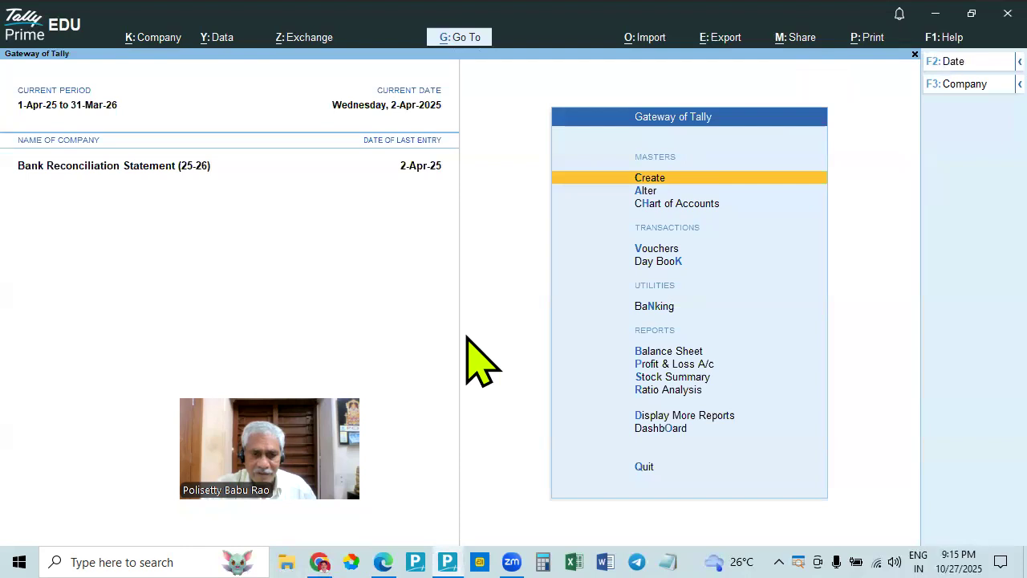
pyautogui.click(543, 260)
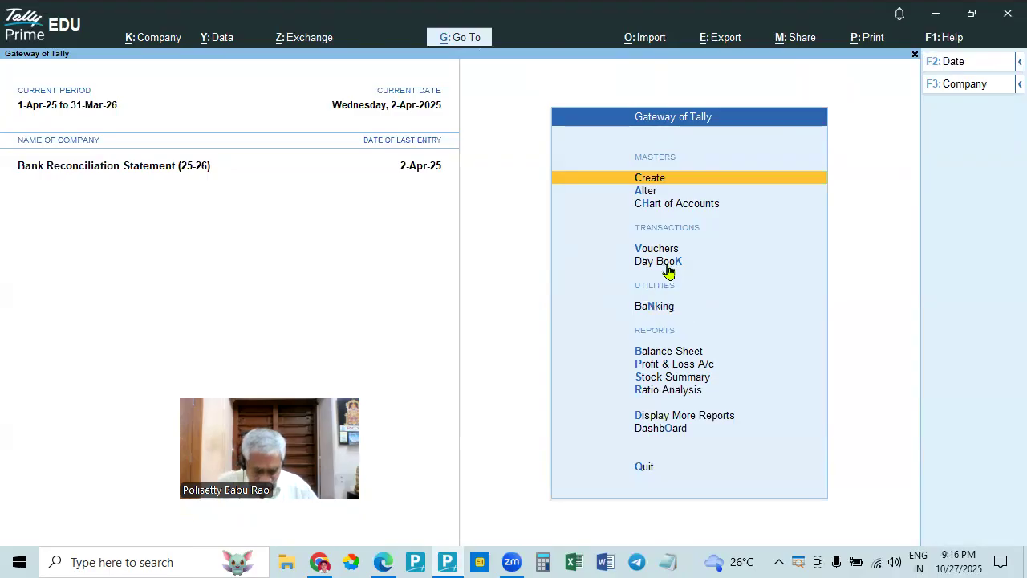
# - Open the April ledger vouchers of State Bank of India through the Cash/Bank Book(s) account book
pyautogui.press('d')
pyautogui.press('a')
pyautogui.press('Return')
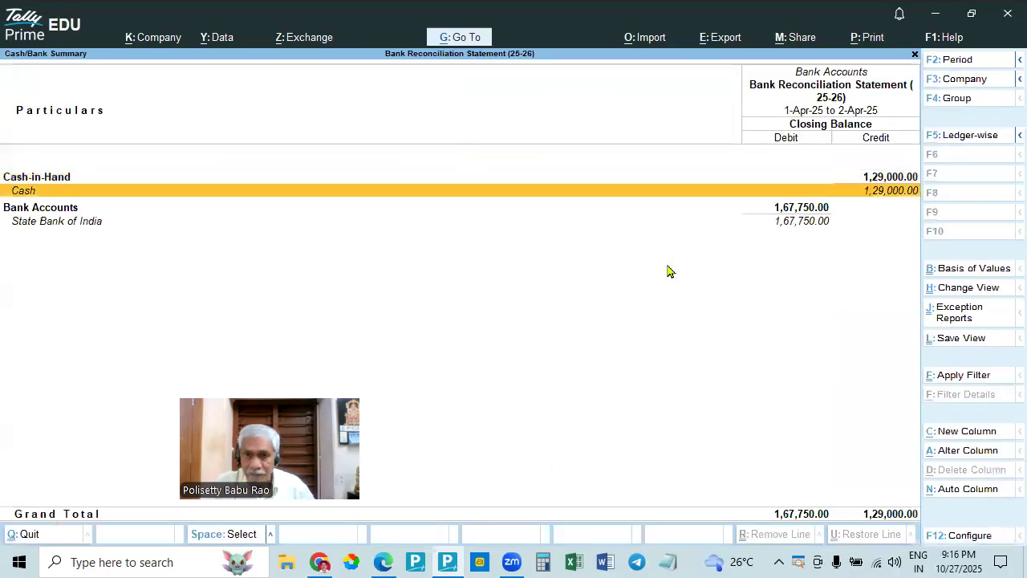
pyautogui.press('Down')
pyautogui.press('Down')
pyautogui.press('Return')
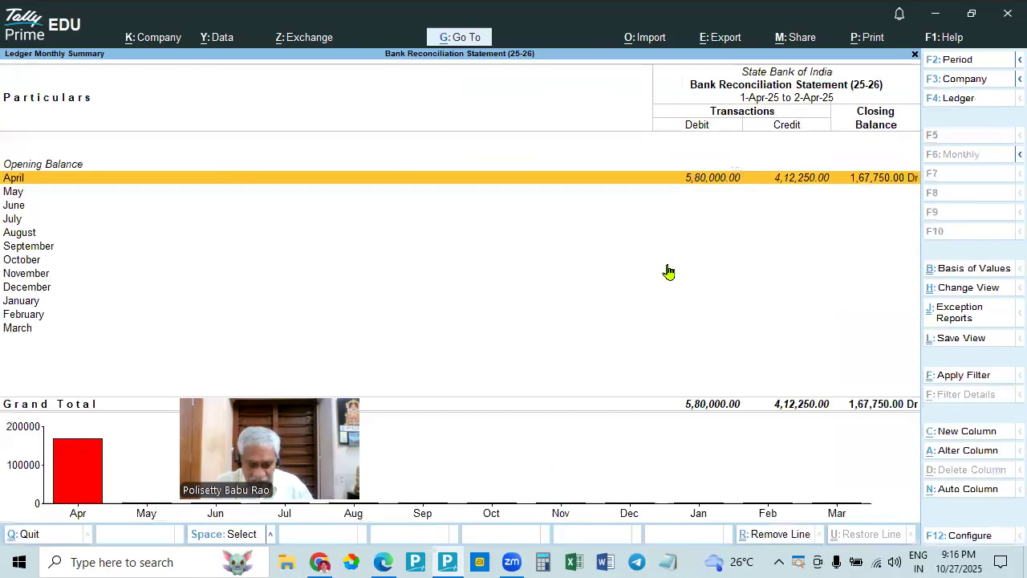
pyautogui.press('Return')
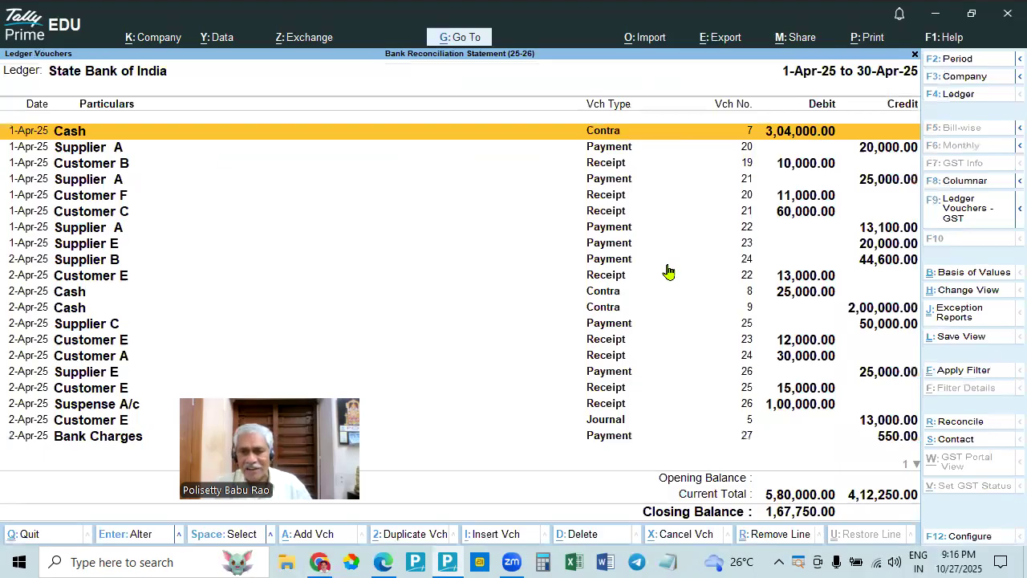
# - Close the State Bank of India vouchers and the Cash/Bank summary, returning to the Gateway of Tally
pyautogui.press('Escape')
pyautogui.press('Escape')
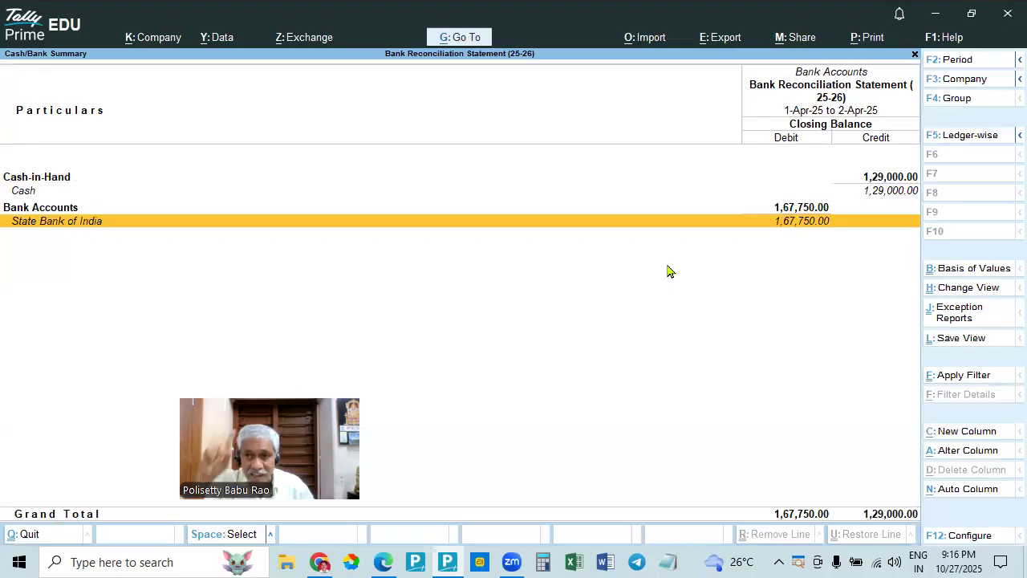
pyautogui.press('Escape')
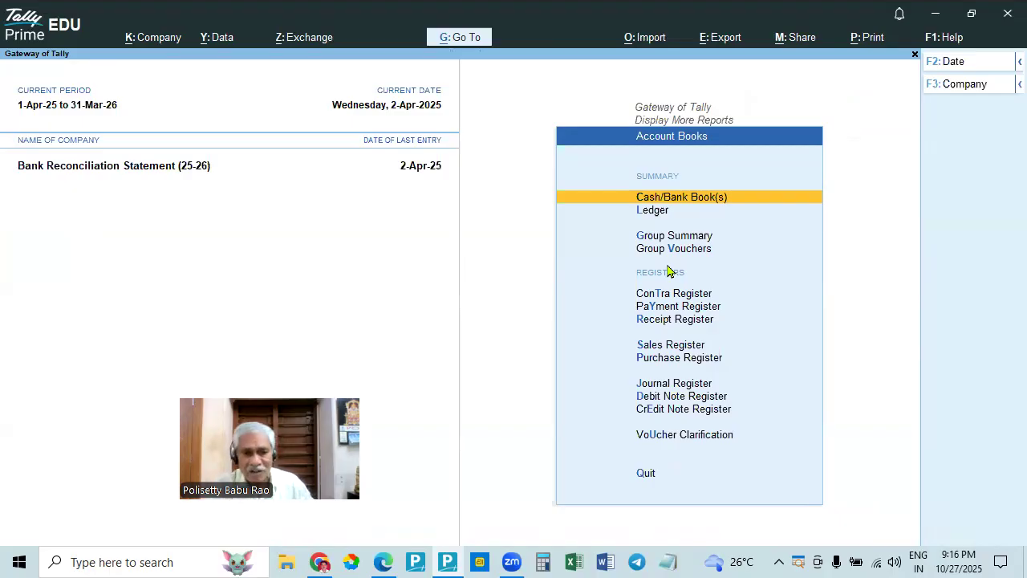
pyautogui.press('Escape')
pyautogui.press('Escape')
pyautogui.press('Escape')
pyautogui.press('Escape')
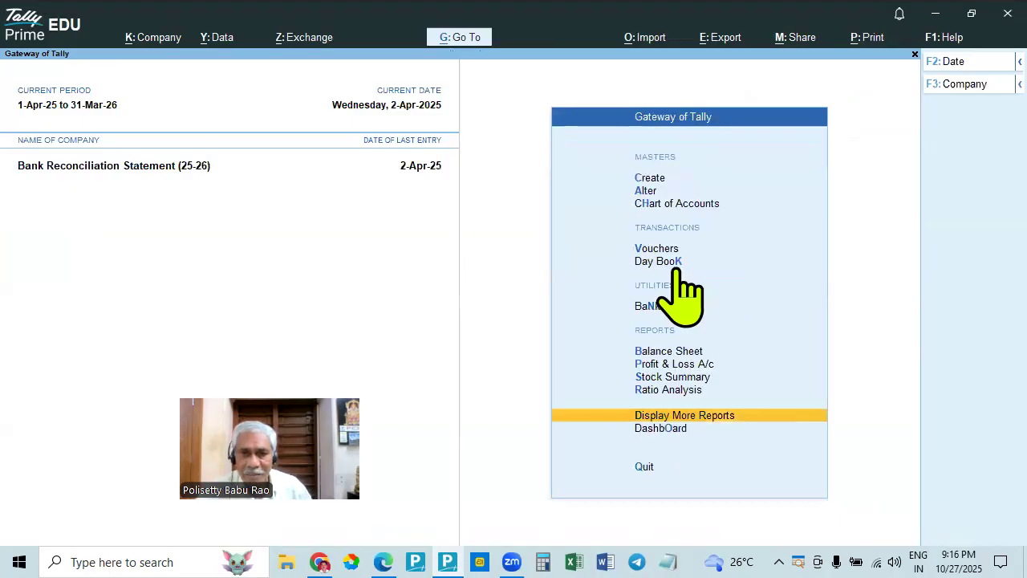